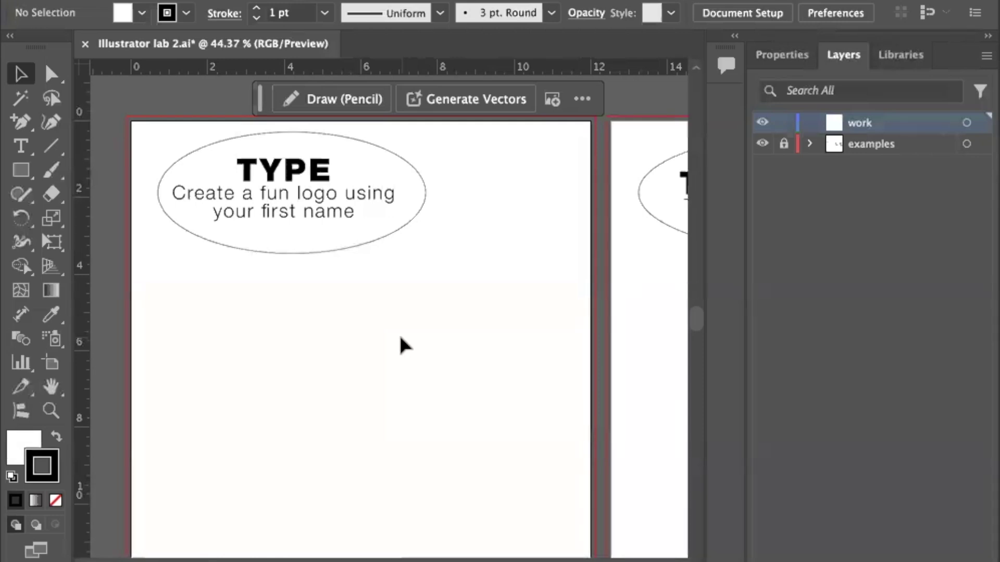
Place images-13.jpeg from Downloads and position it to the right of the TYPE oval.
key("super+shift+p")
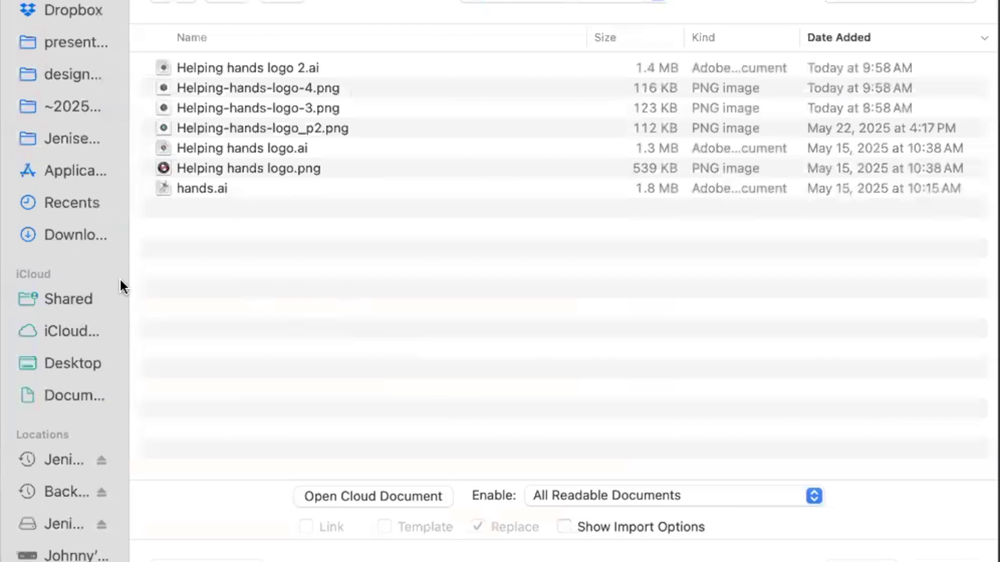
left_click(72, 233)
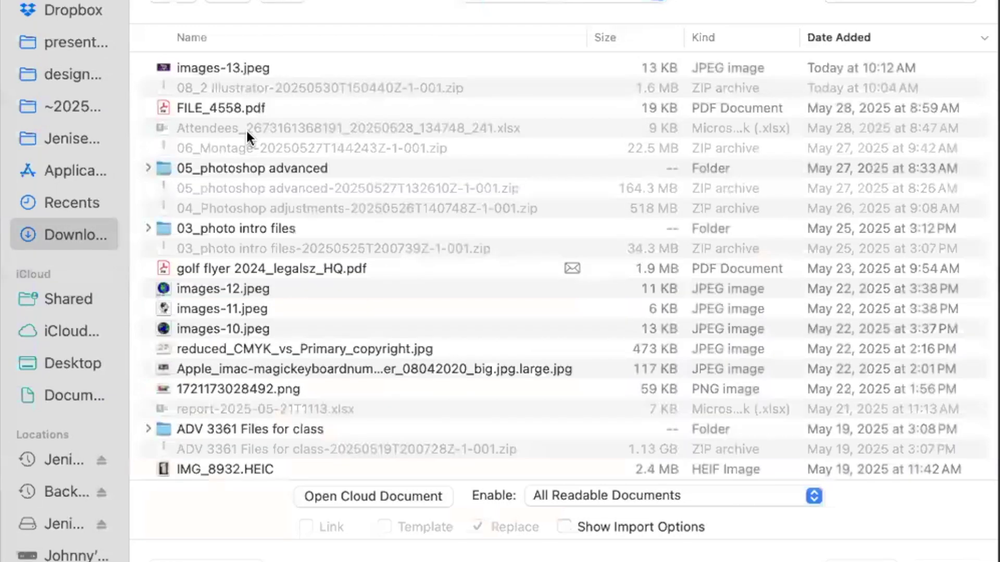
left_click(192, 67)
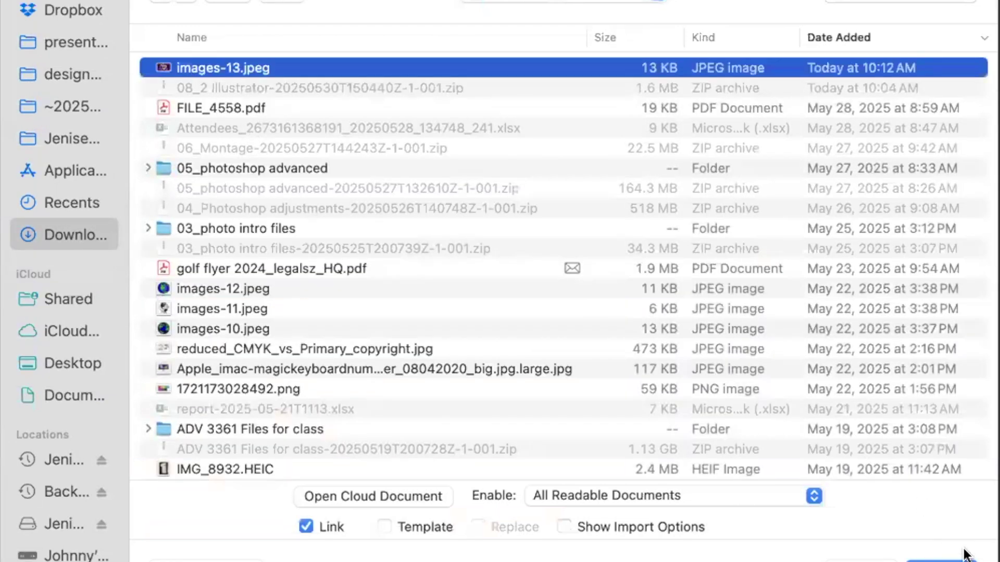
key("Return")
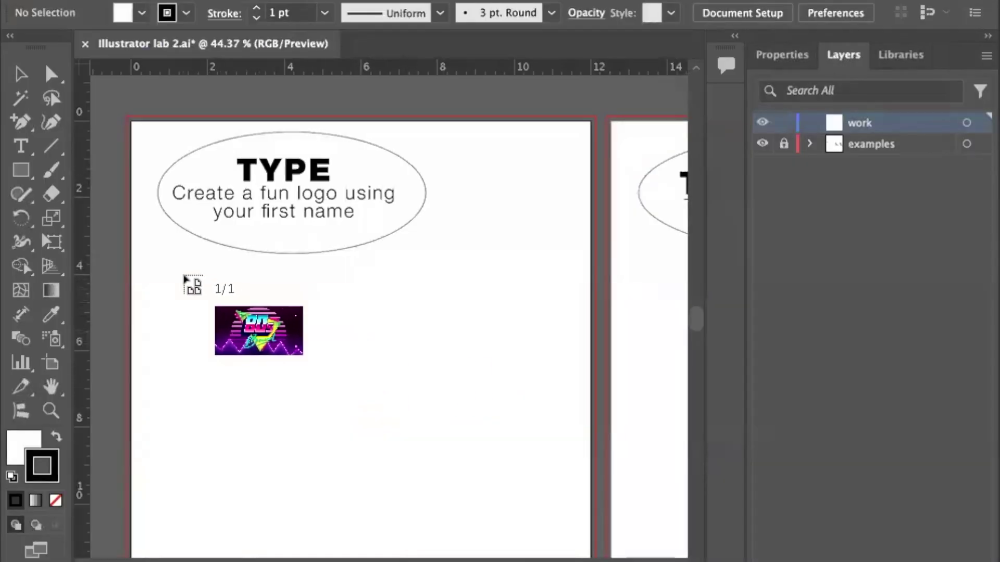
left_click_drag(176, 252, 327, 371)
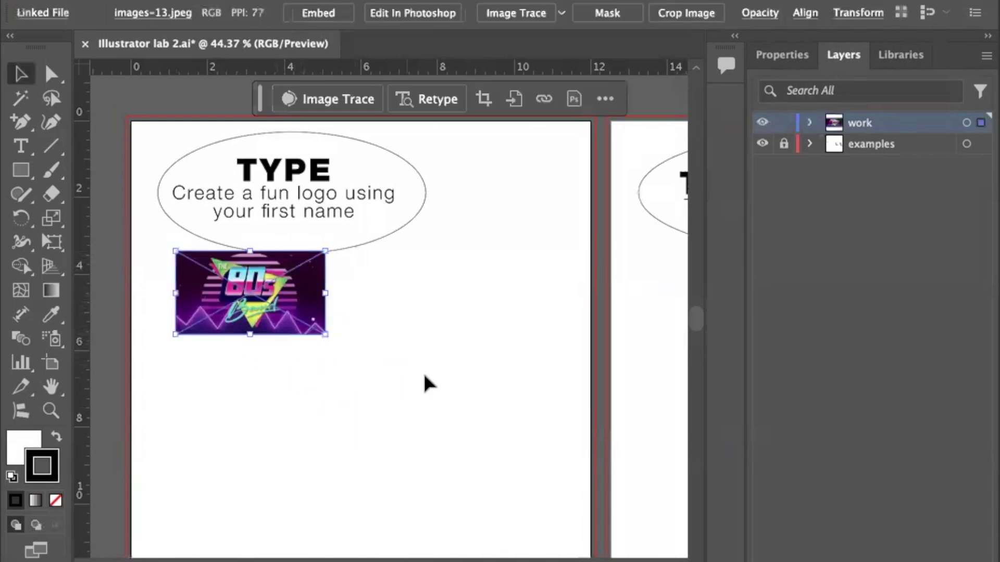
left_click_drag(262, 315, 511, 282)
left_click(478, 370)
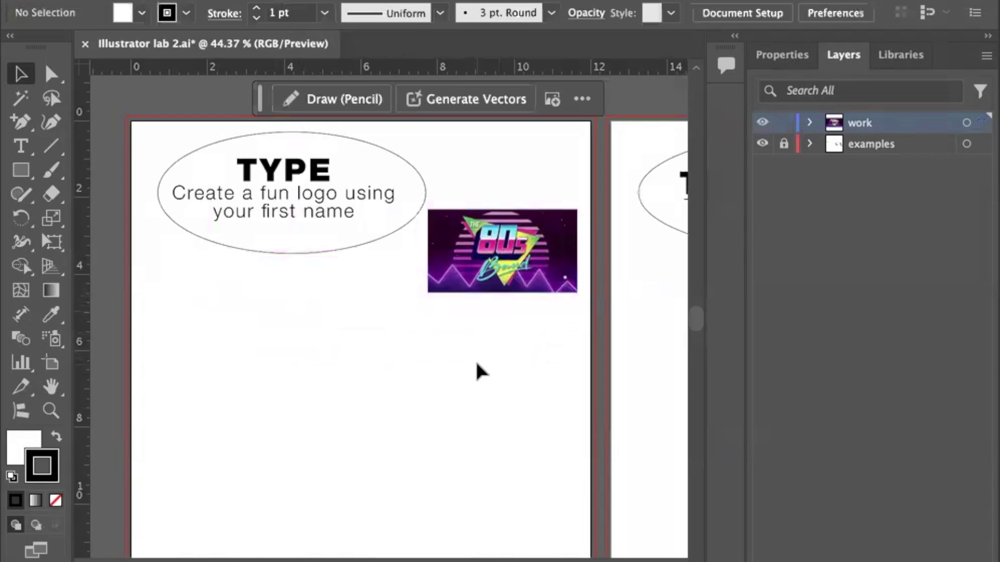
key("super+equal")
key("super+equal")
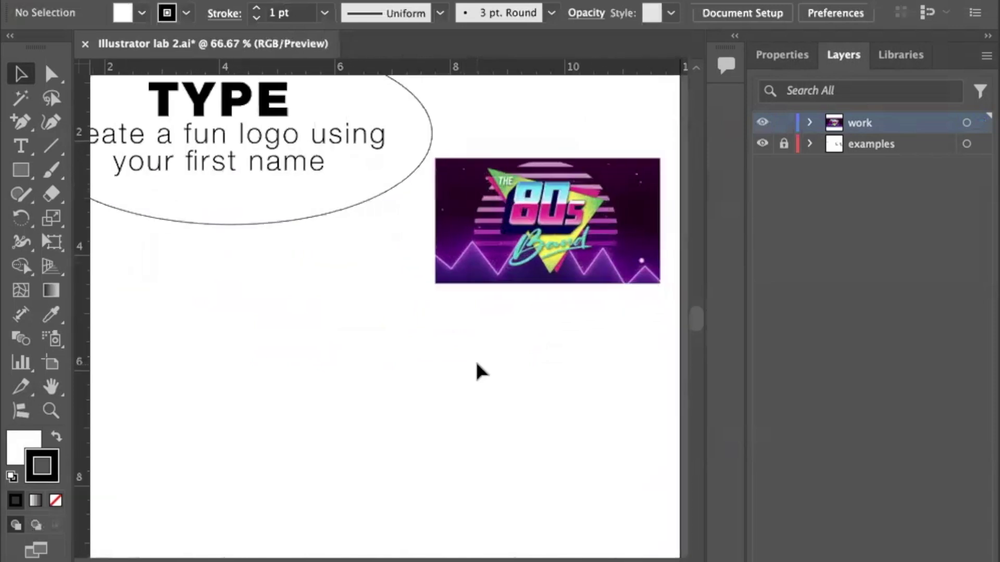
scroll(478, 371, "right", 5)
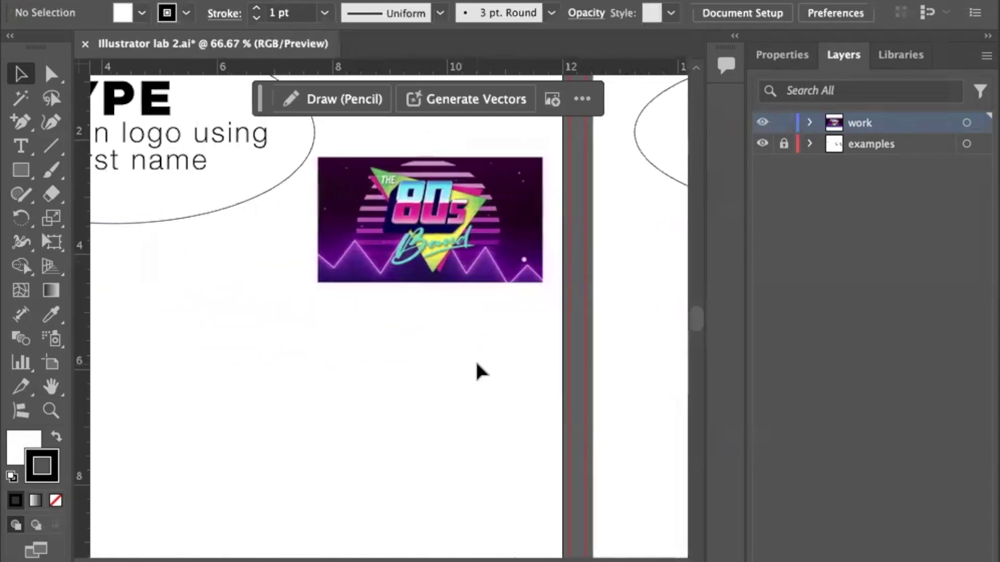
scroll(478, 370, "left", 2)
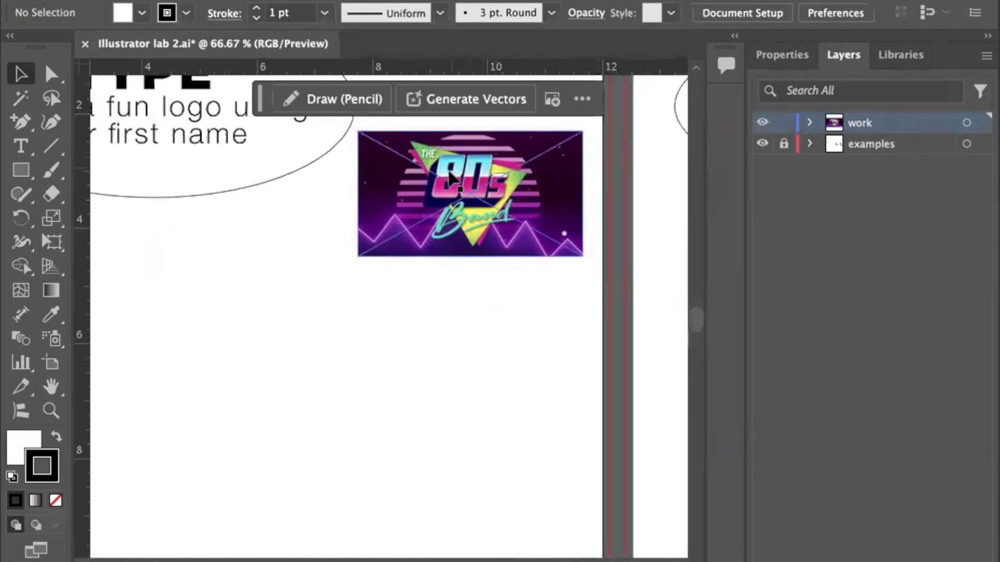
scroll(358, 348, "left", 2)
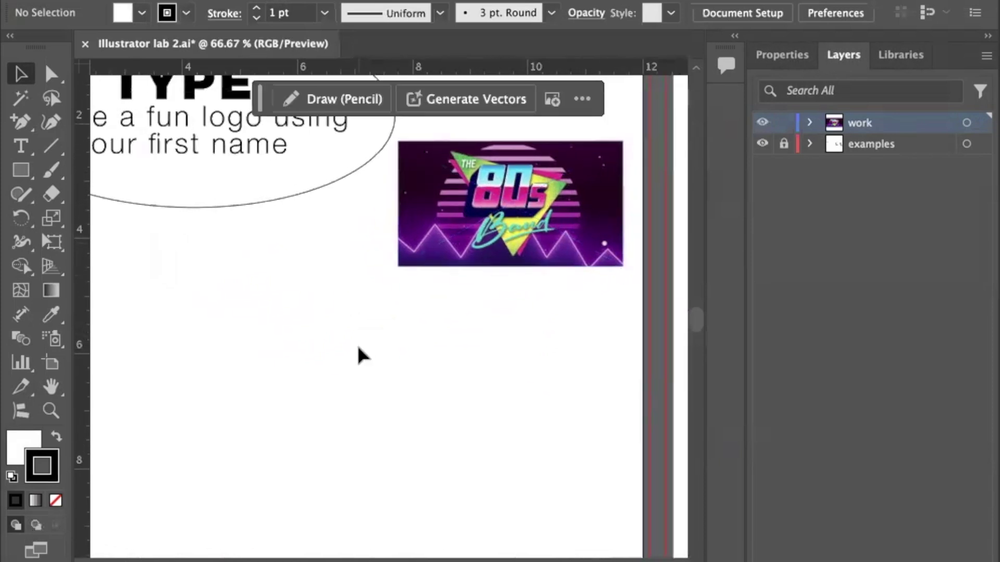
scroll(359, 348, "down", 3)
scroll(358, 348, "left", 4)
scroll(363, 356, "up", 2)
scroll(363, 355, "down", 2)
scroll(360, 352, "up", 2)
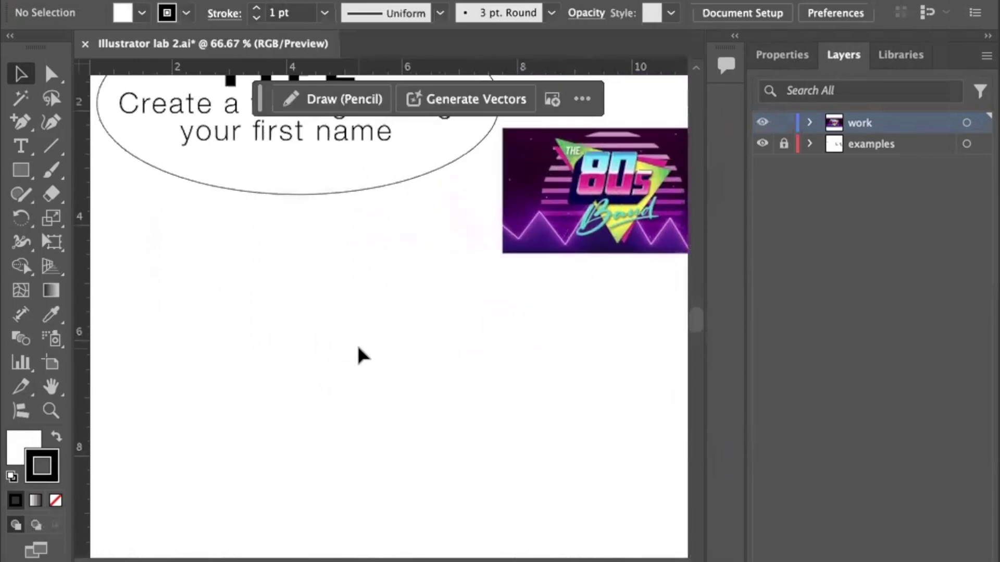
scroll(359, 352, "down", 2)
scroll(359, 353, "left", 1)
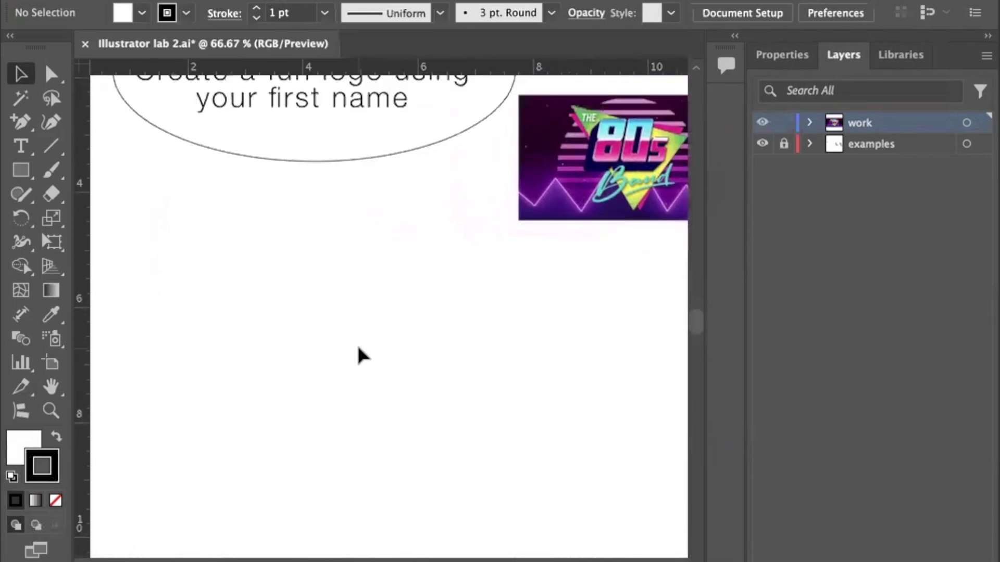
left_click(23, 150)
left_click_drag(152, 211, 576, 400)
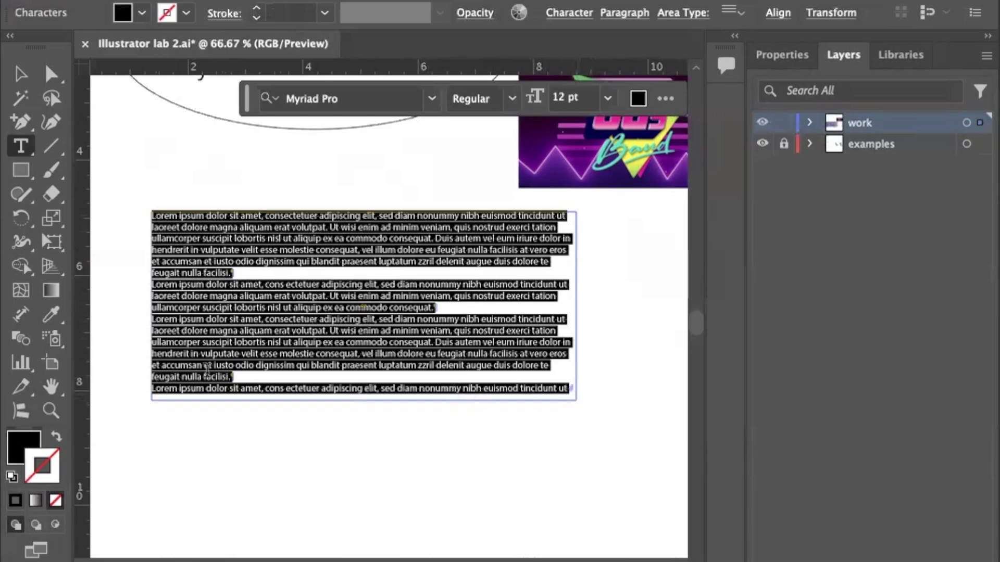
key("ctrl+z")
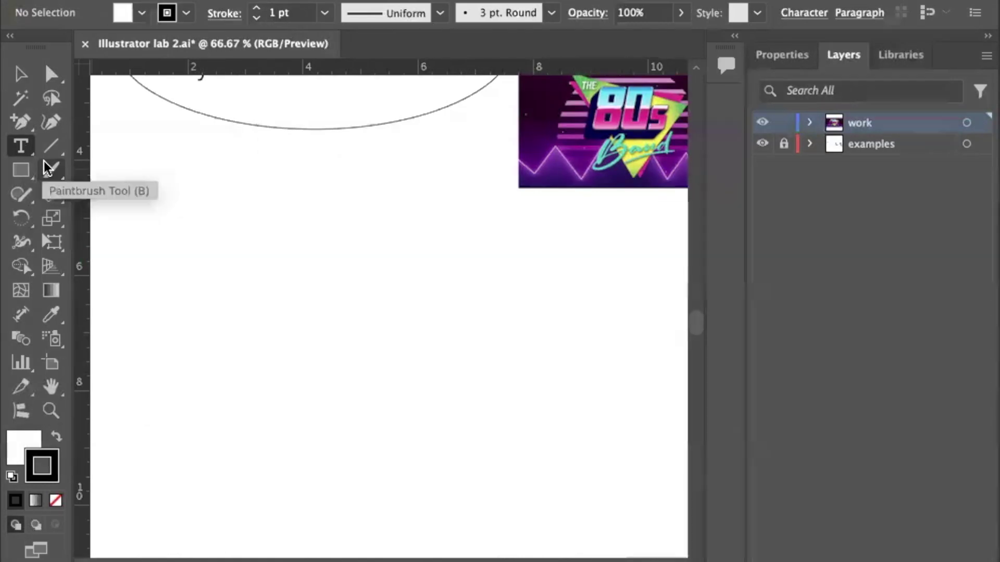
Draw an area-type frame below the oval, filled with Lorem ipsum placeholder text.
left_click(33, 154)
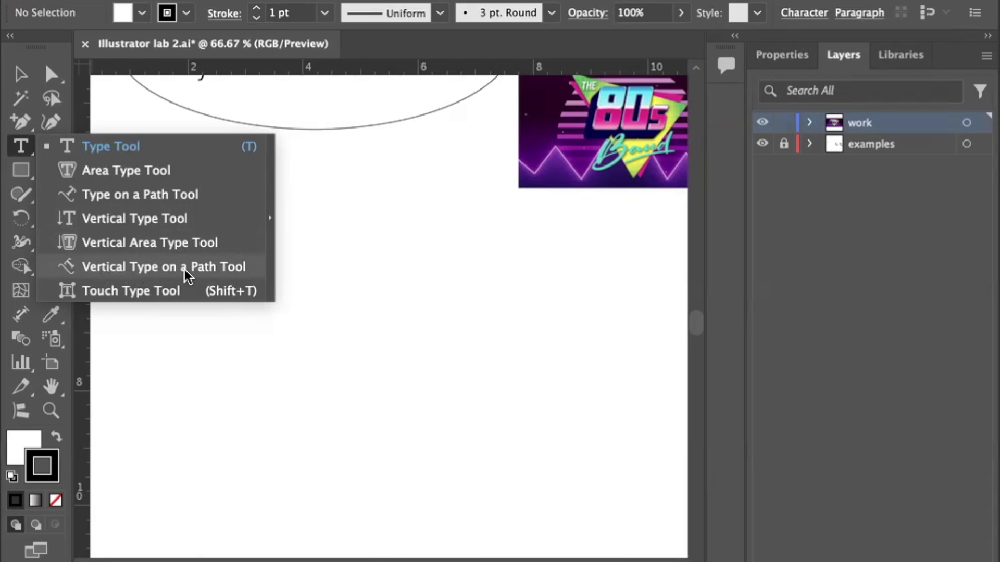
left_click(114, 147)
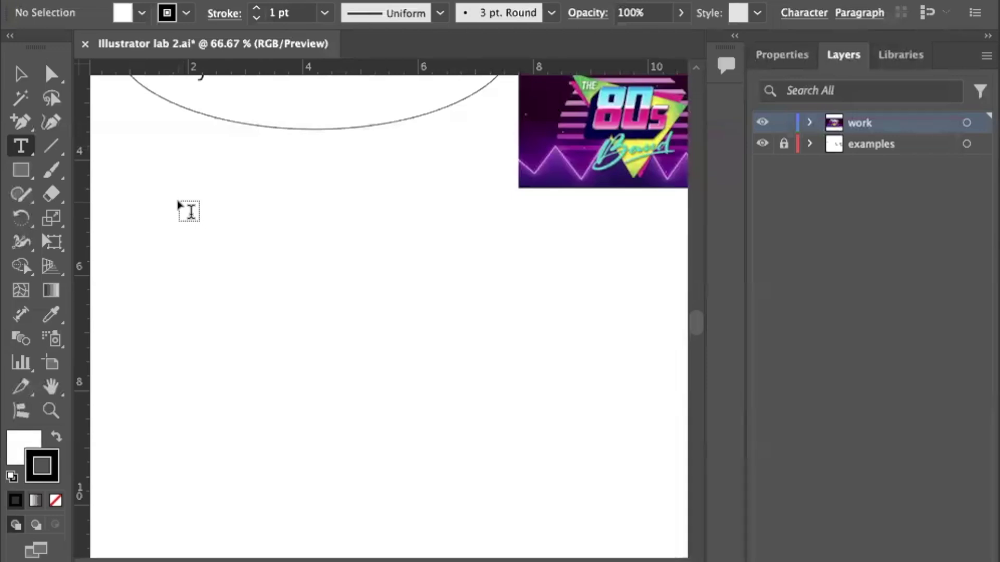
left_click_drag(142, 183, 481, 391)
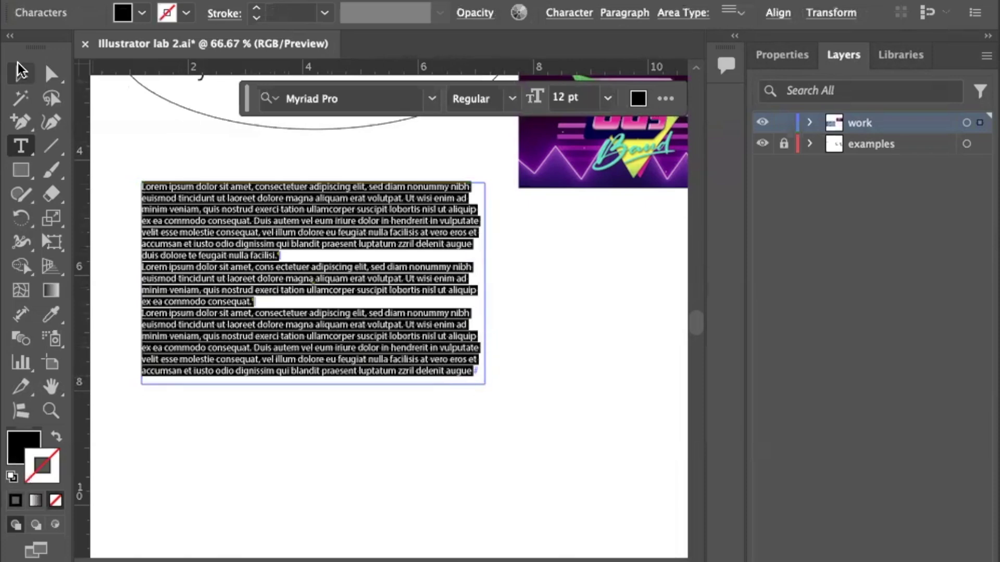
left_click(21, 71)
key("super+equal")
key("super+equal")
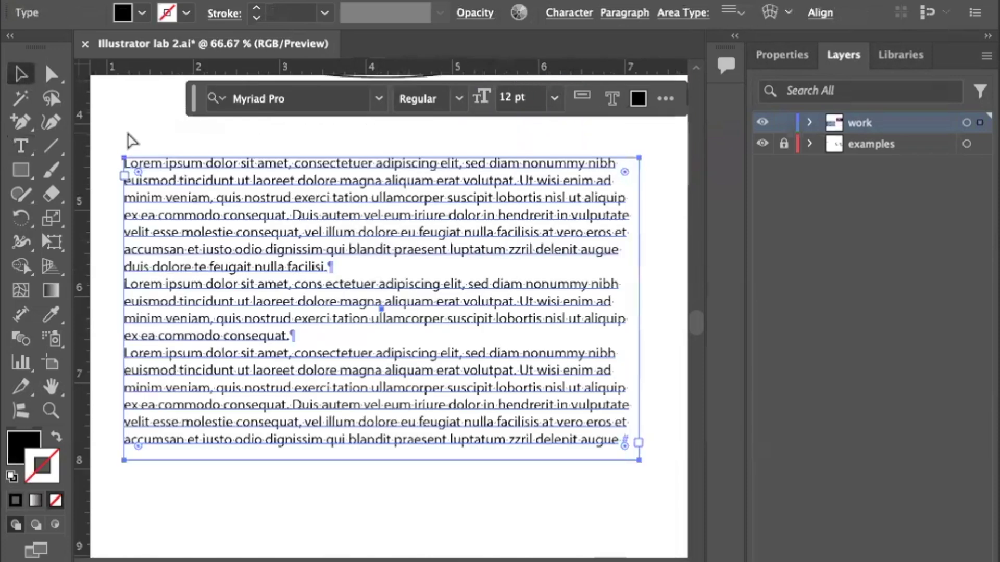
scroll(198, 164, "up", 3)
scroll(198, 164, "left", 3)
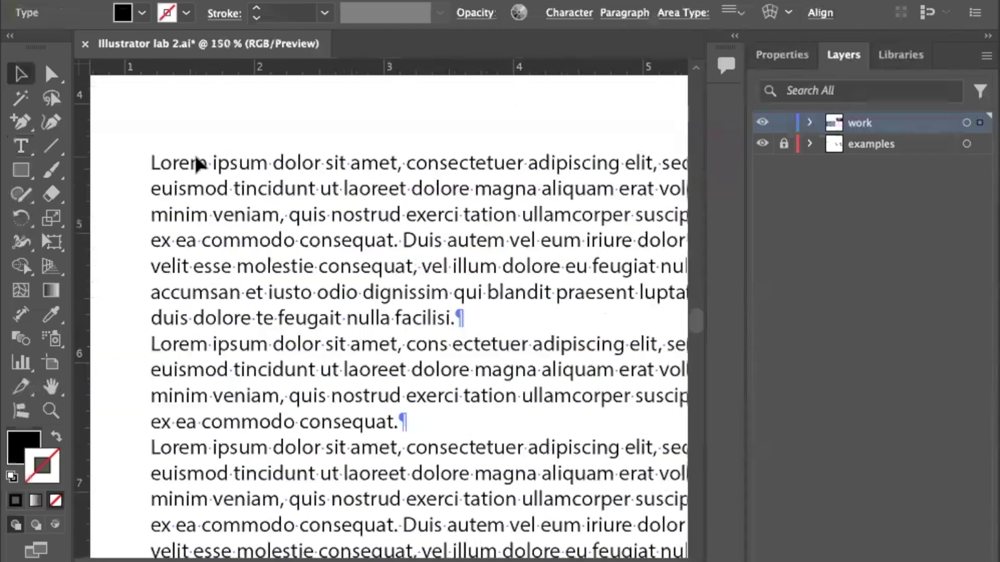
scroll(198, 164, "right", 1)
left_click(198, 164)
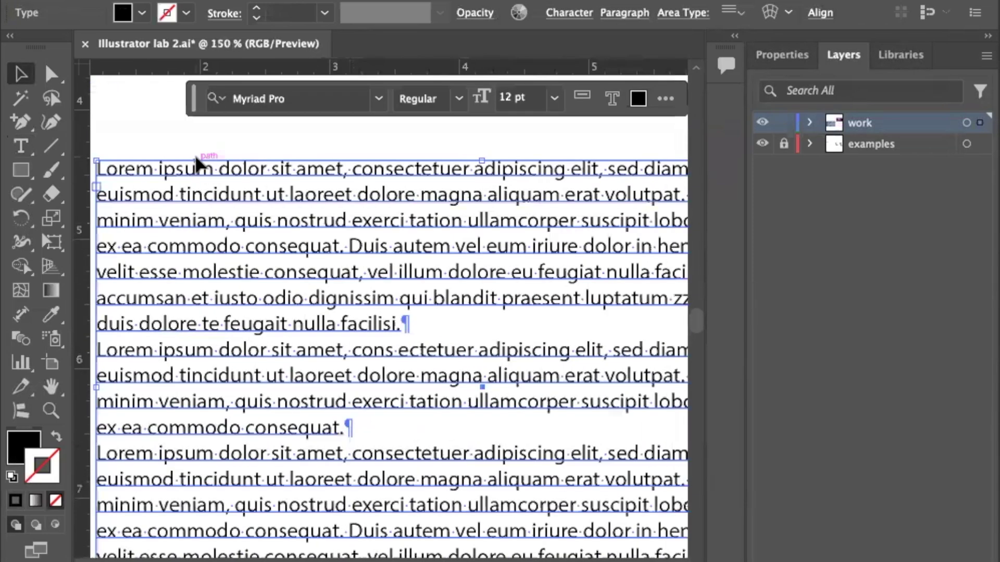
scroll(198, 164, "up", 2)
scroll(198, 164, "left", 2)
scroll(290, 217, "down", 1)
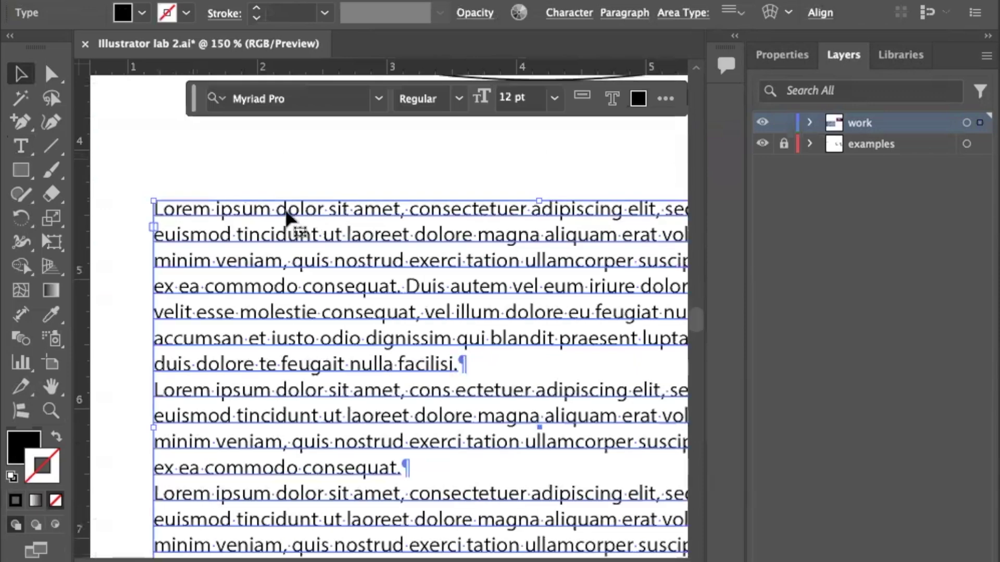
left_click(397, 186)
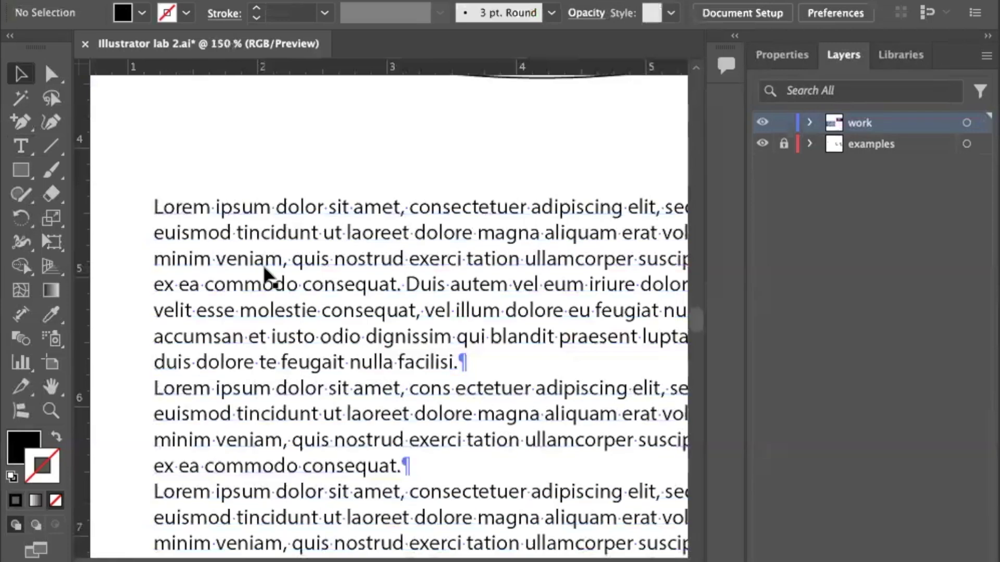
scroll(265, 275, "down", 5)
scroll(264, 275, "down", 1)
scroll(266, 274, "right", 5)
scroll(264, 273, "right", 2)
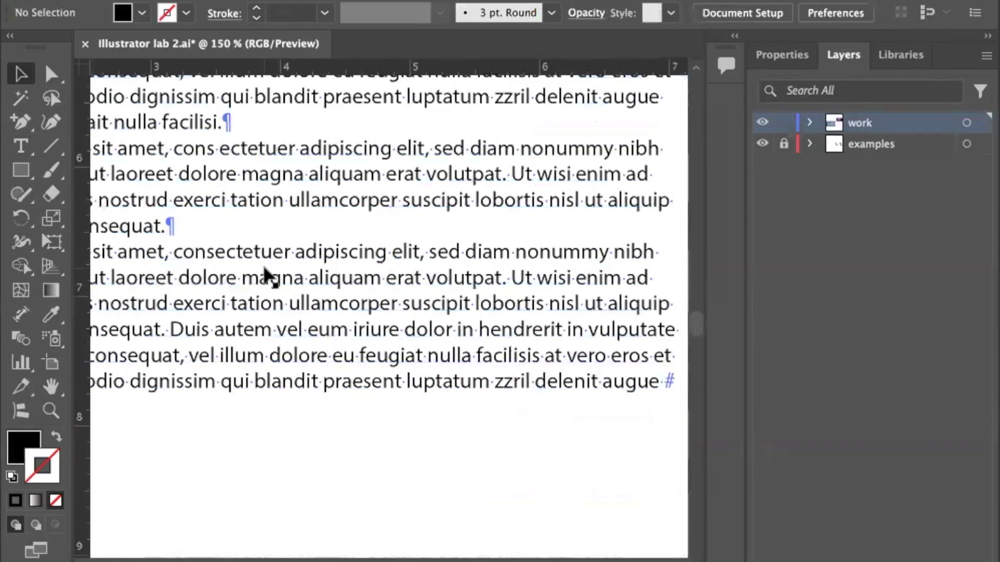
scroll(264, 274, "up", 3)
scroll(265, 275, "up", 2)
scroll(265, 275, "left", 6)
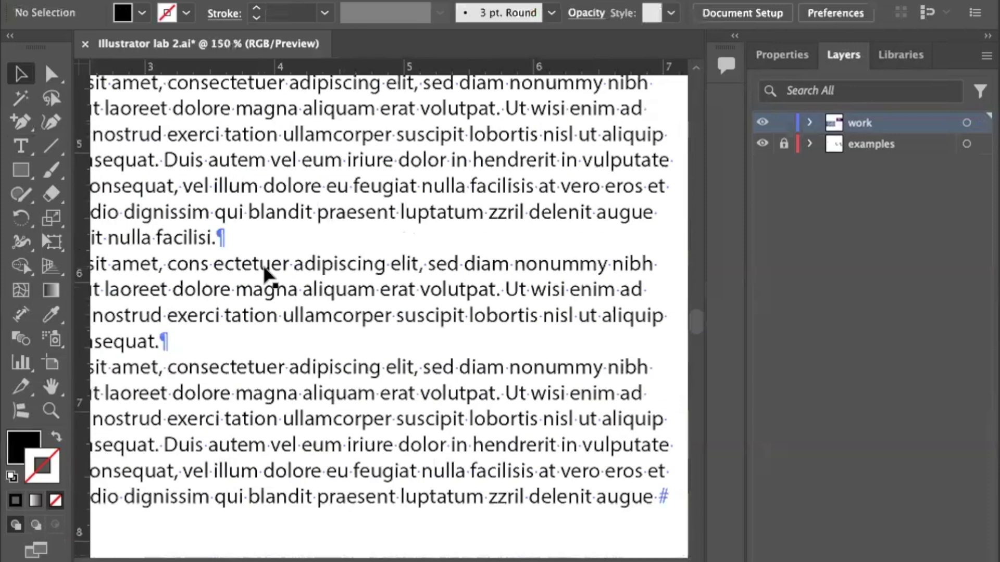
key("super+minus")
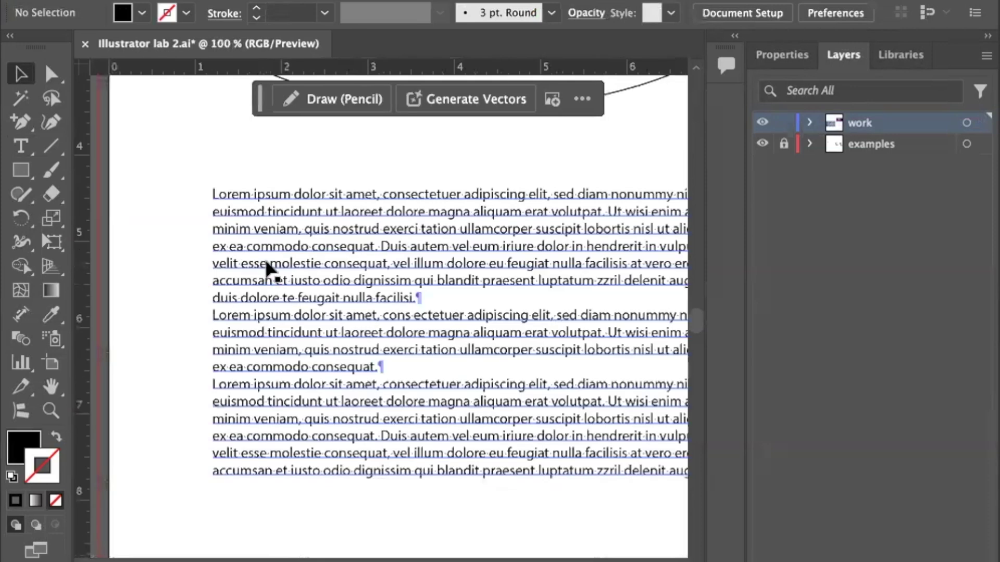
double_click(273, 196)
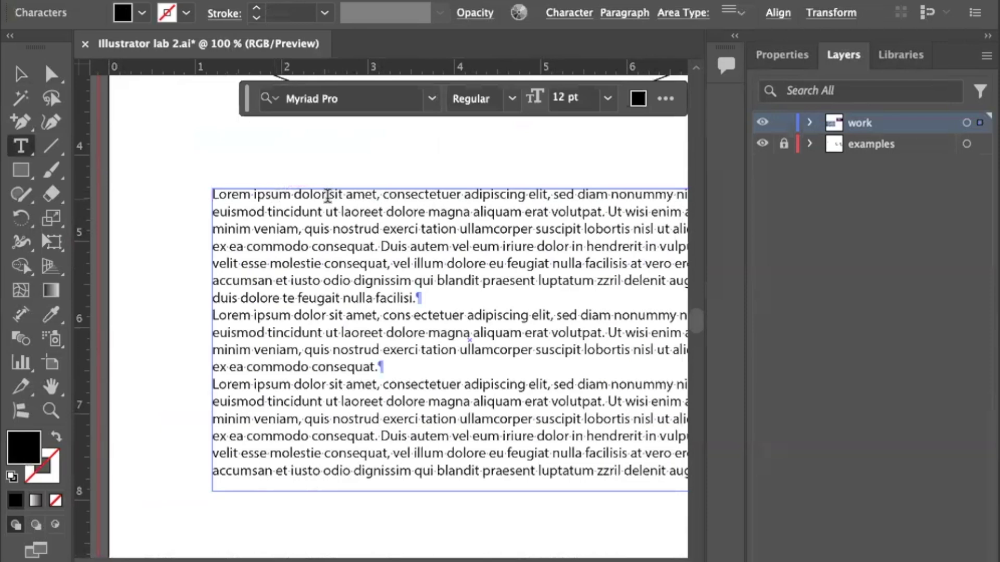
key("super")
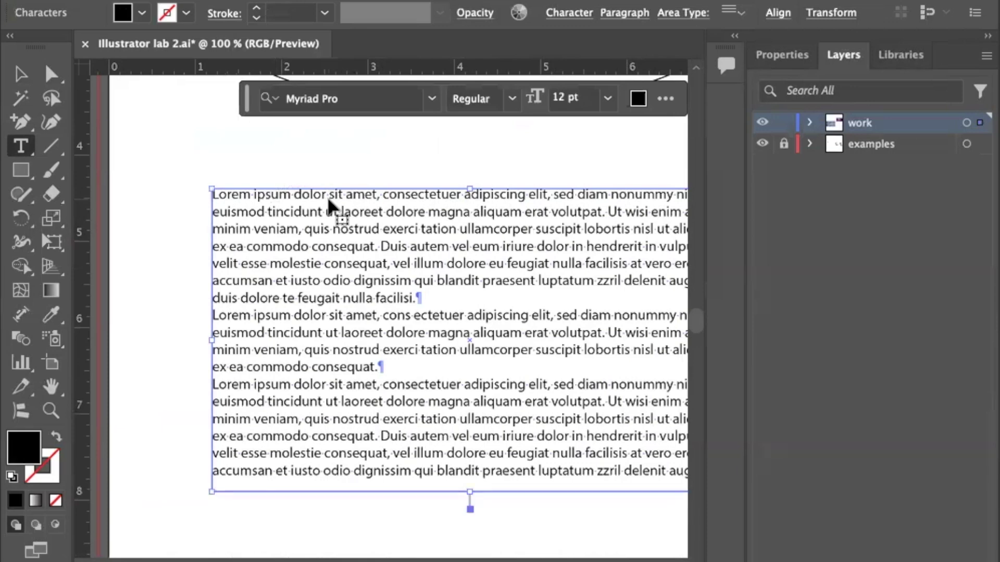
key("super+equal")
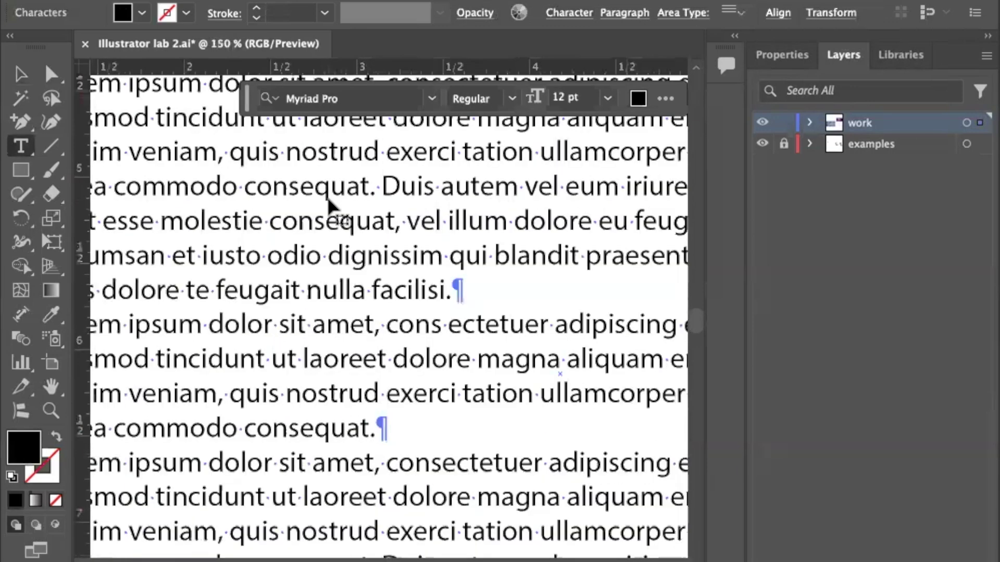
scroll(327, 195, "up", 5)
scroll(328, 195, "left", 5)
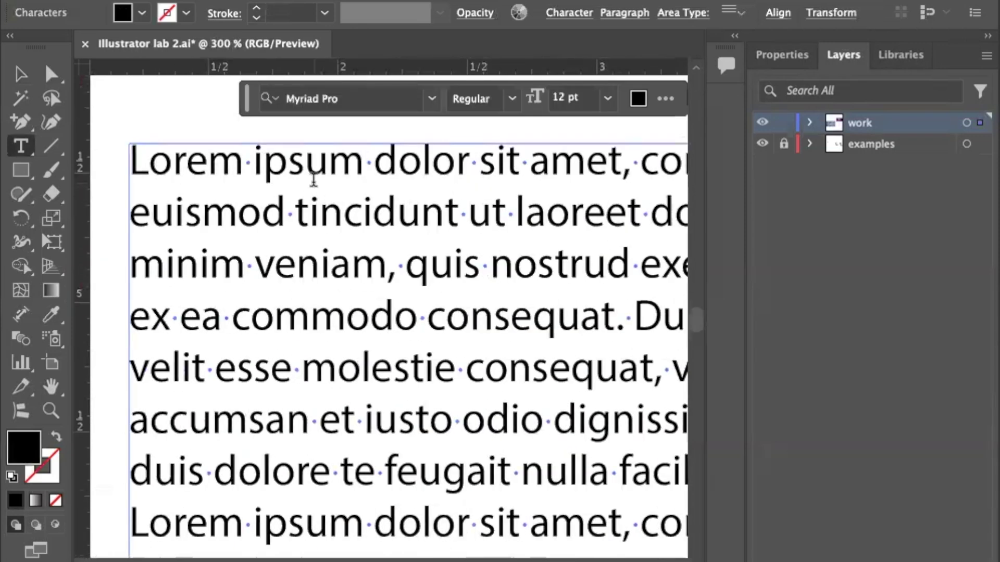
Replace the frame's Lorem ipsum placeholder text with the typed first name.
left_click(306, 161)
type("askdksa;hkshlkahlum")
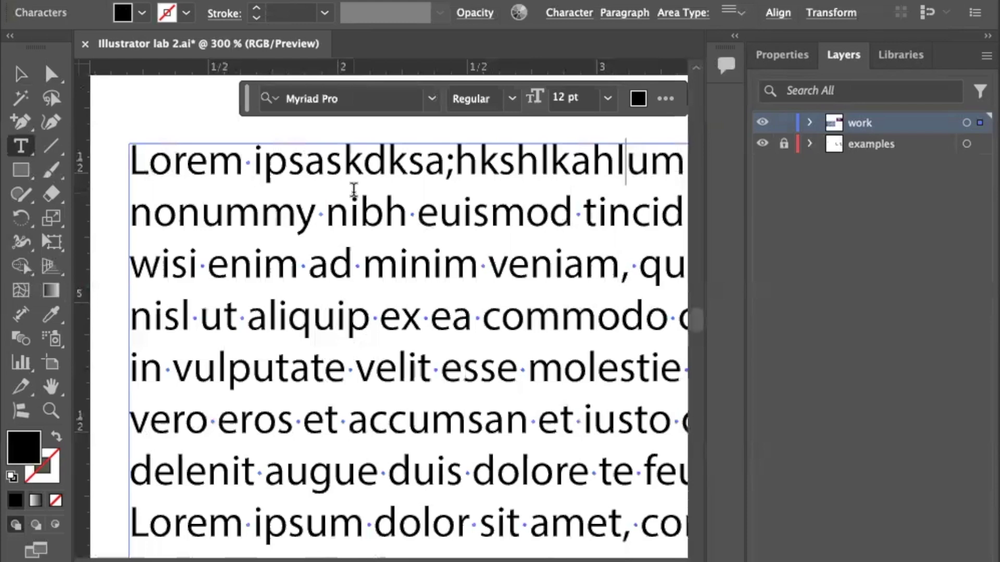
key("Escape")
triple_click(357, 200)
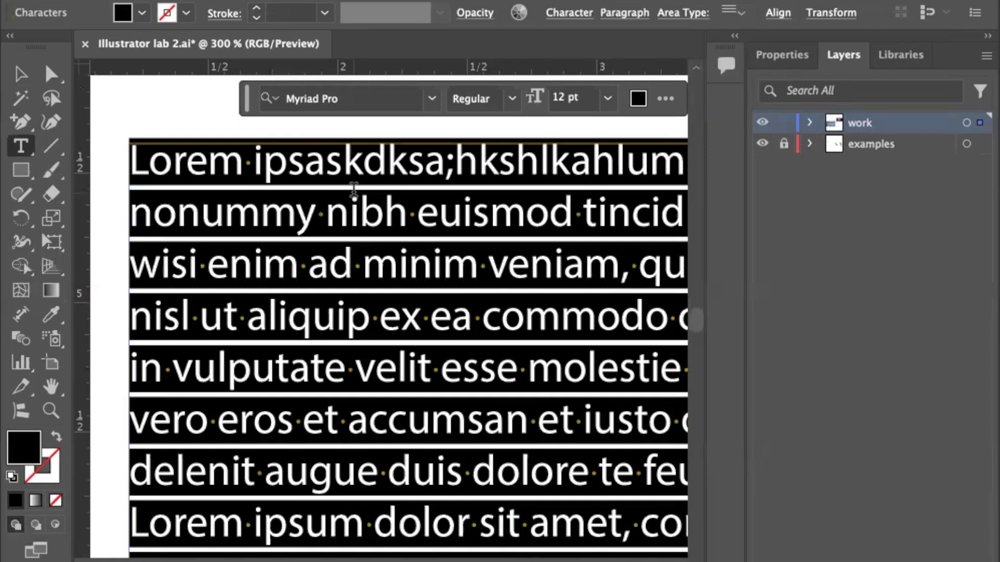
type("Jenise")
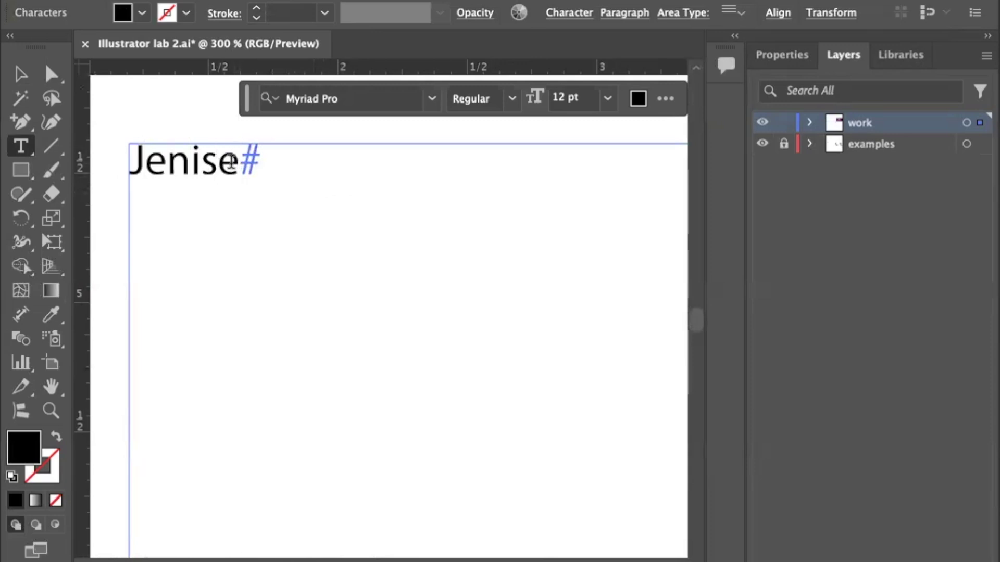
Highlight every letter of the name so it is ready for restyling.
key("shift+Left")
key("shift+Left")
key("shift+Left")
key("shift+Left")
key("shift+Left")
key("shift+Left")
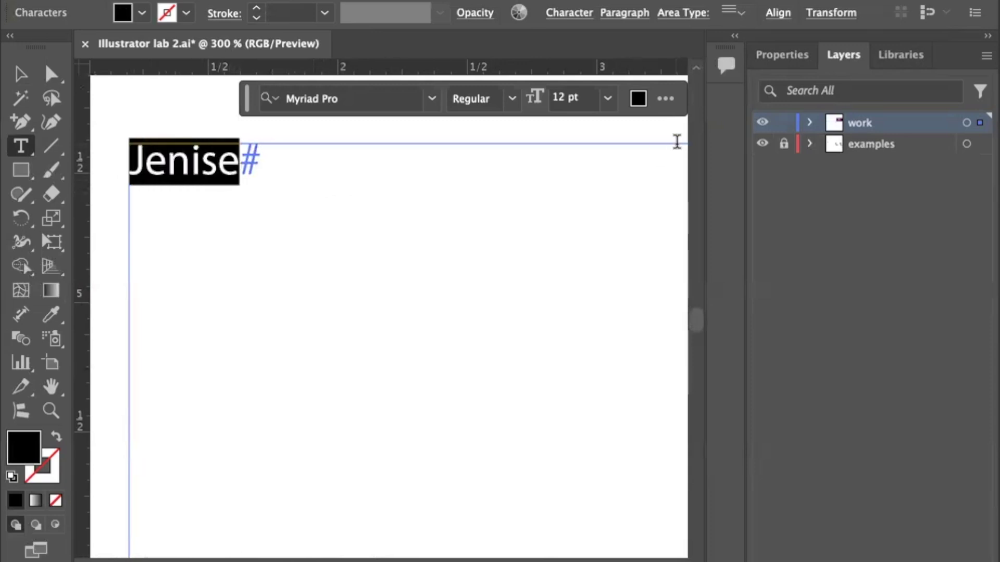
left_click(666, 99)
left_click(596, 222)
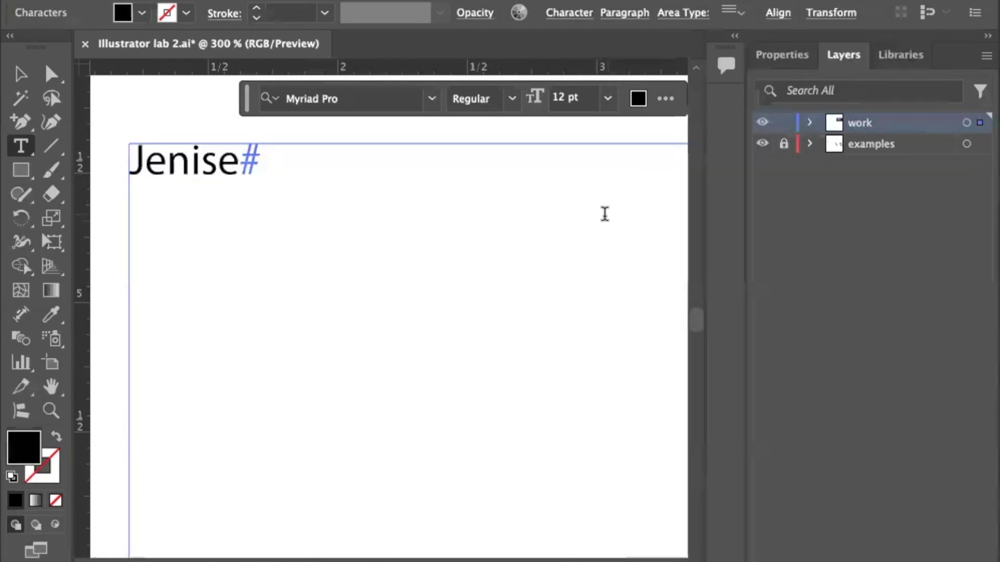
left_click_drag(235, 160, 126, 158)
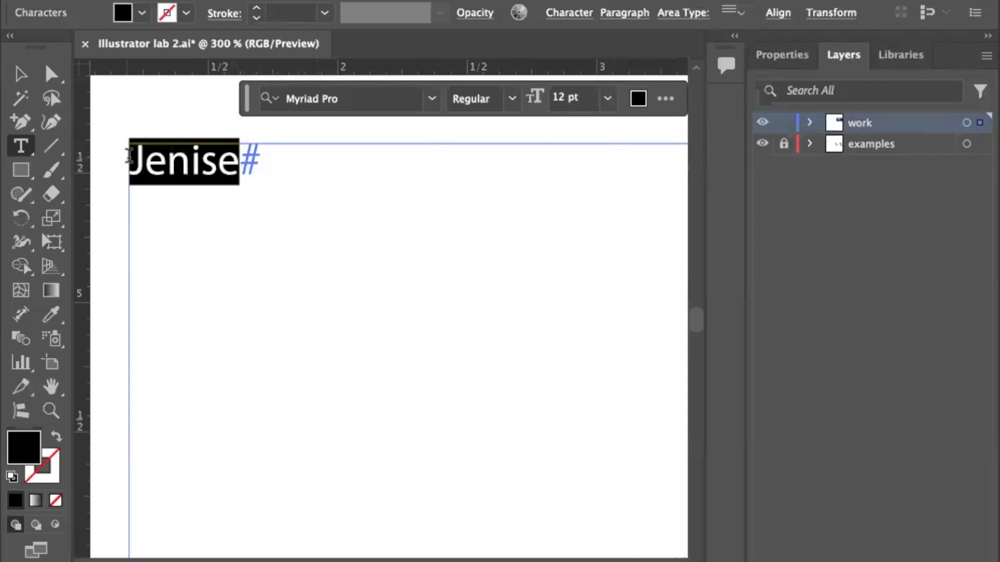
Raise the name's font size from 12 pt to 200 pt in the Character settings.
left_click(564, 16)
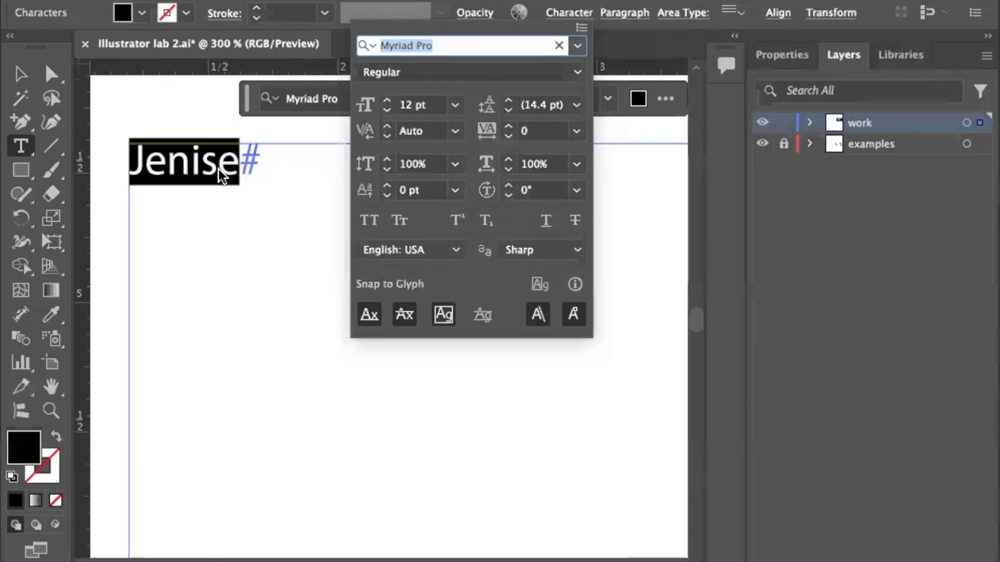
left_click(456, 107)
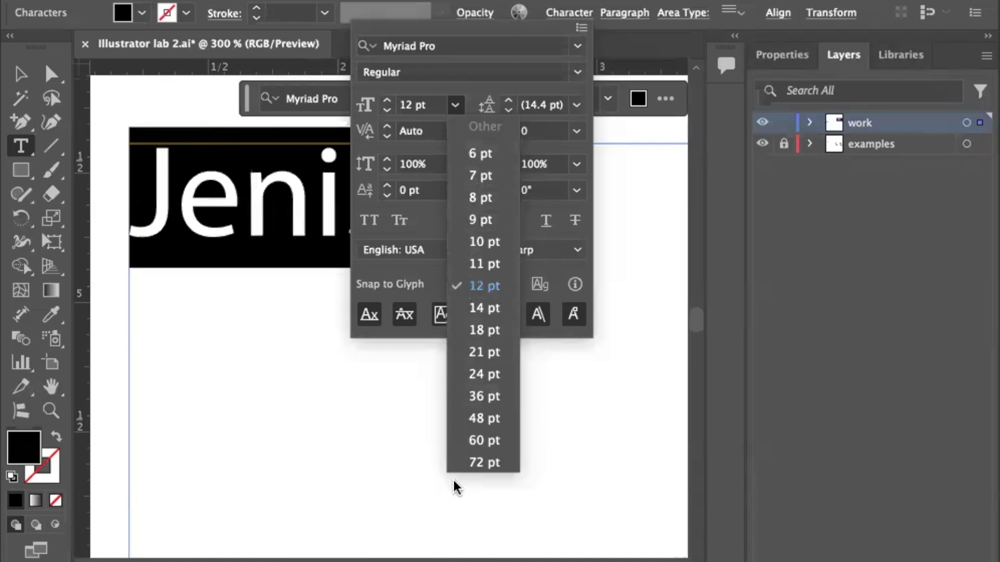
left_click(466, 462)
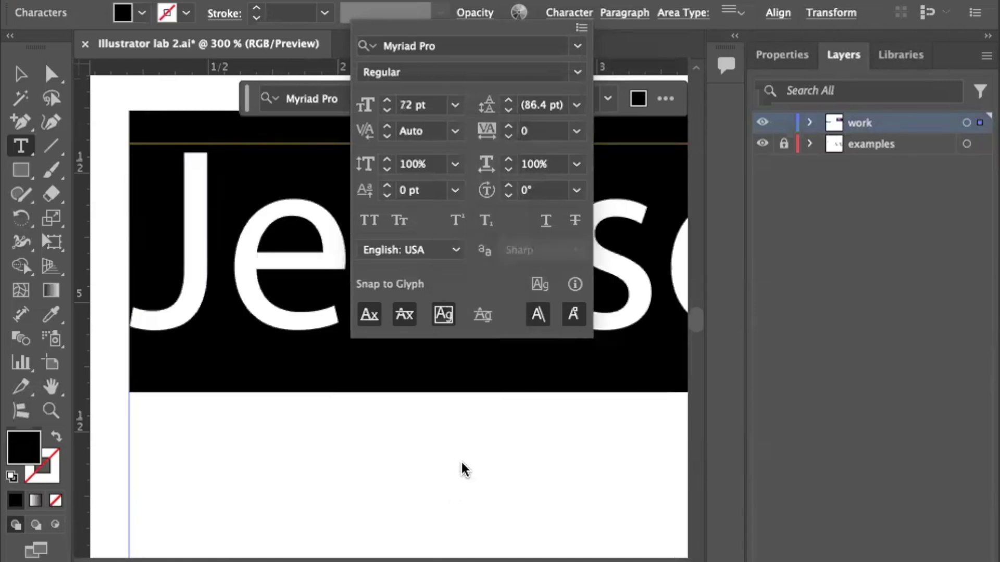
left_click(433, 107)
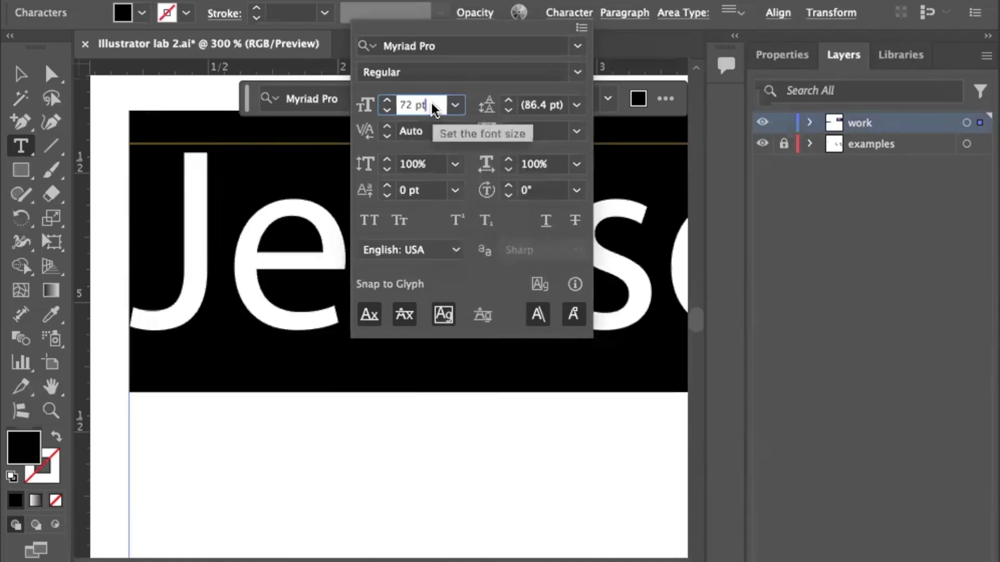
left_click_drag(432, 106, 388, 104)
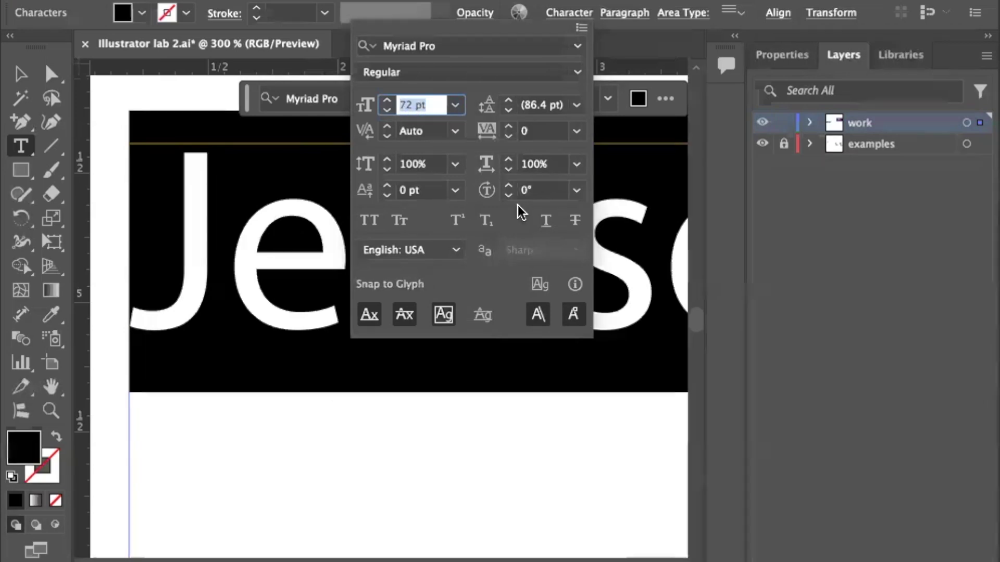
type("200")
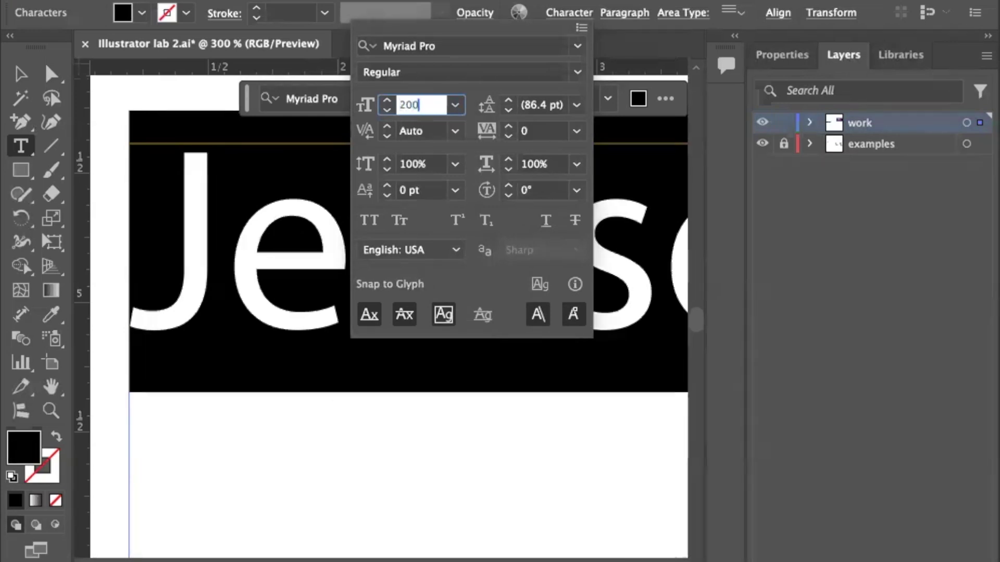
key("Return")
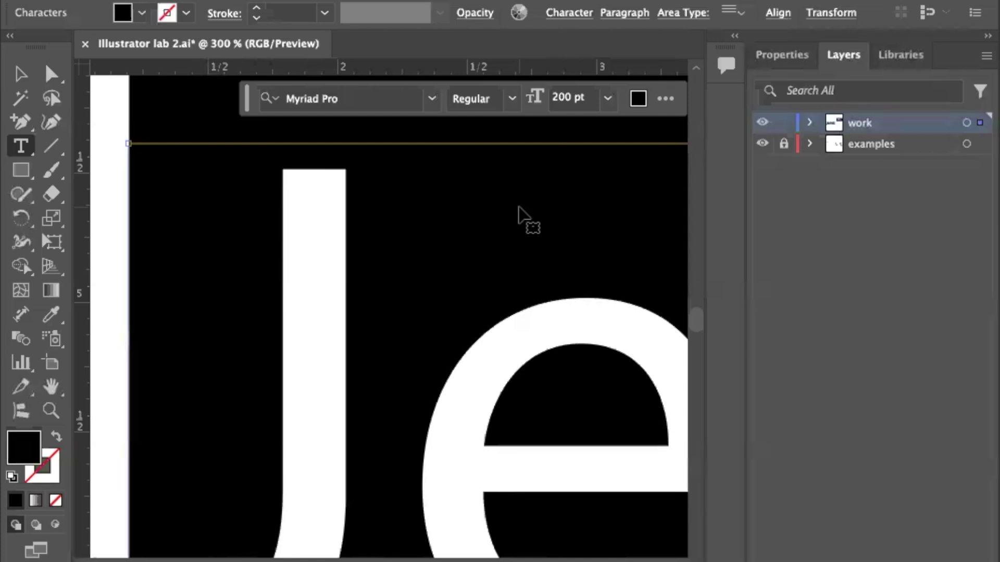
key("super+0")
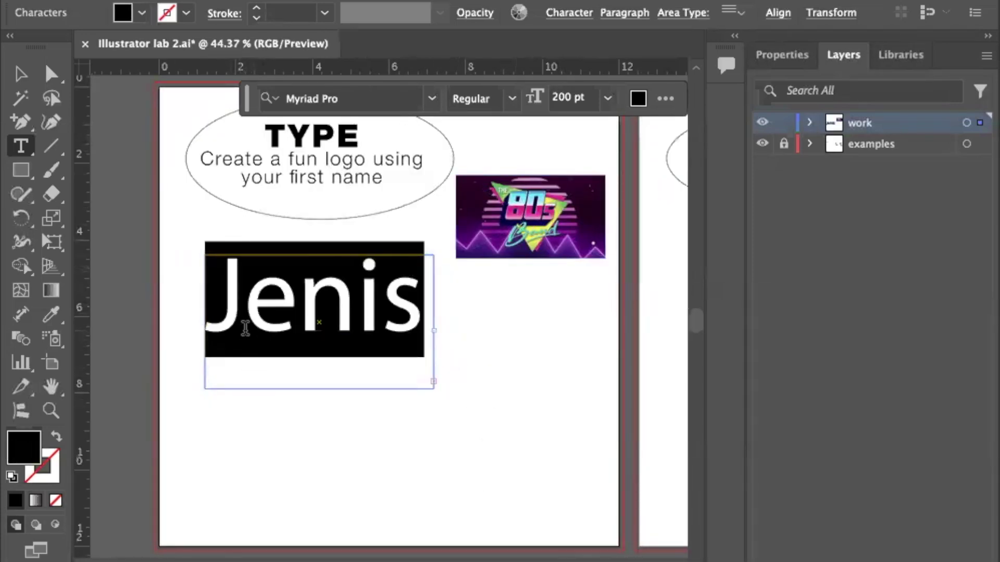
Widen the name's text frame to fit one line and move it lower on the artboard.
left_click(21, 74)
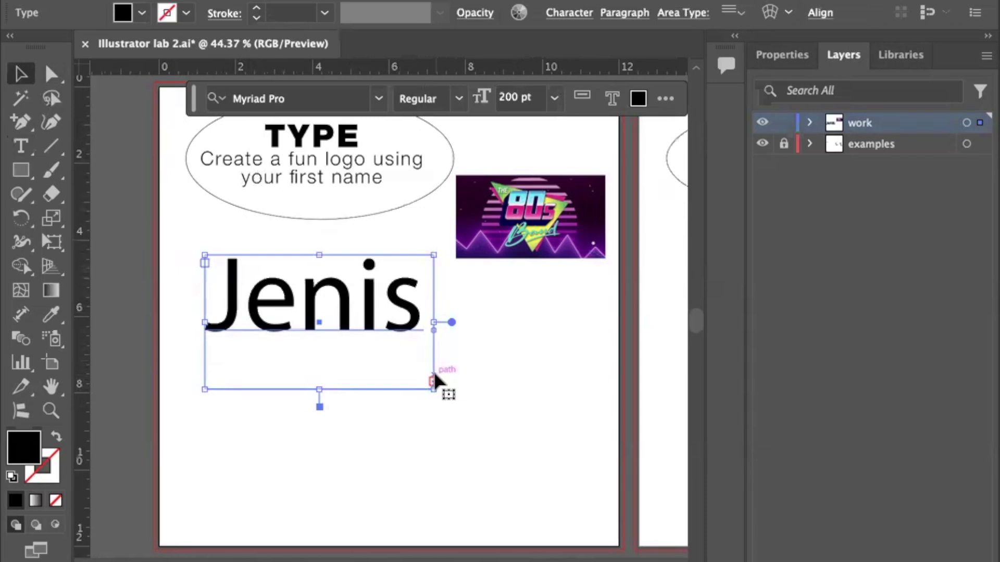
left_click_drag(435, 323, 485, 323)
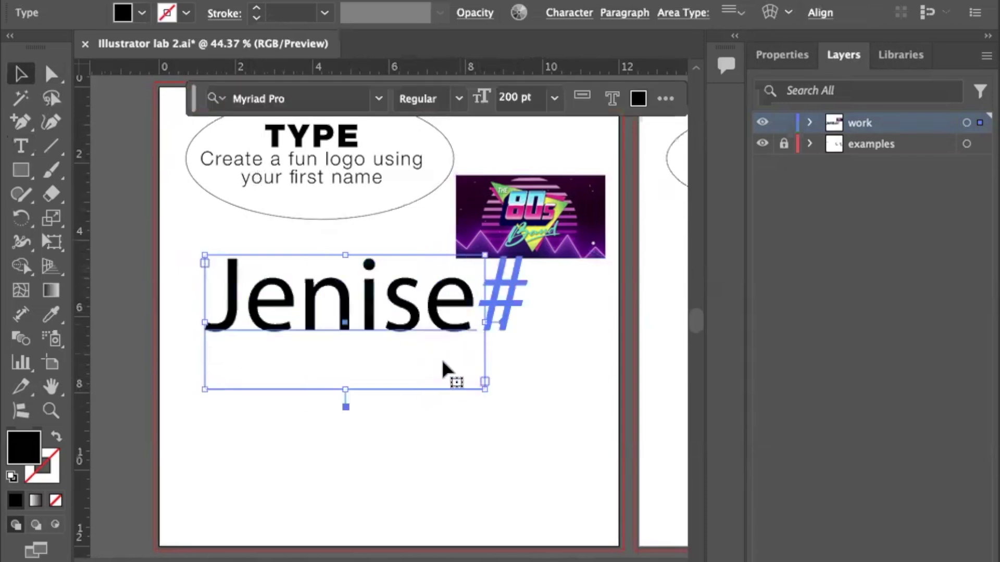
left_click_drag(340, 317, 388, 403)
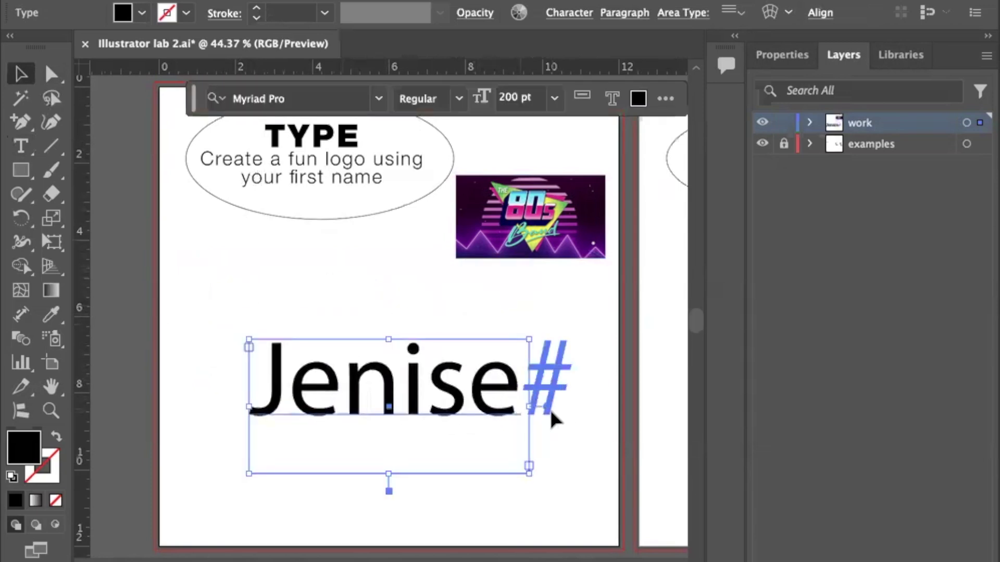
left_click_drag(248, 339, 182, 273)
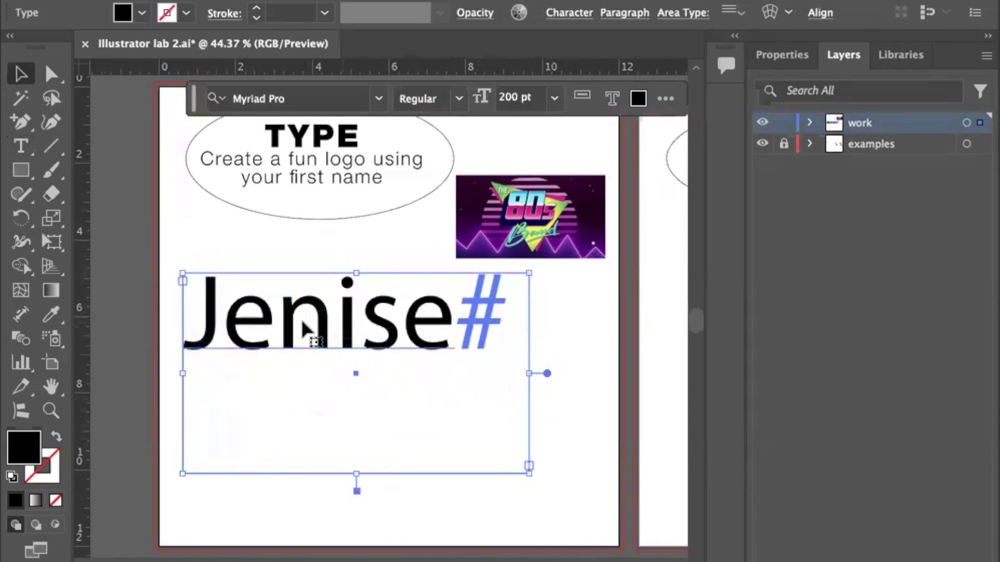
left_click_drag(322, 338, 324, 362)
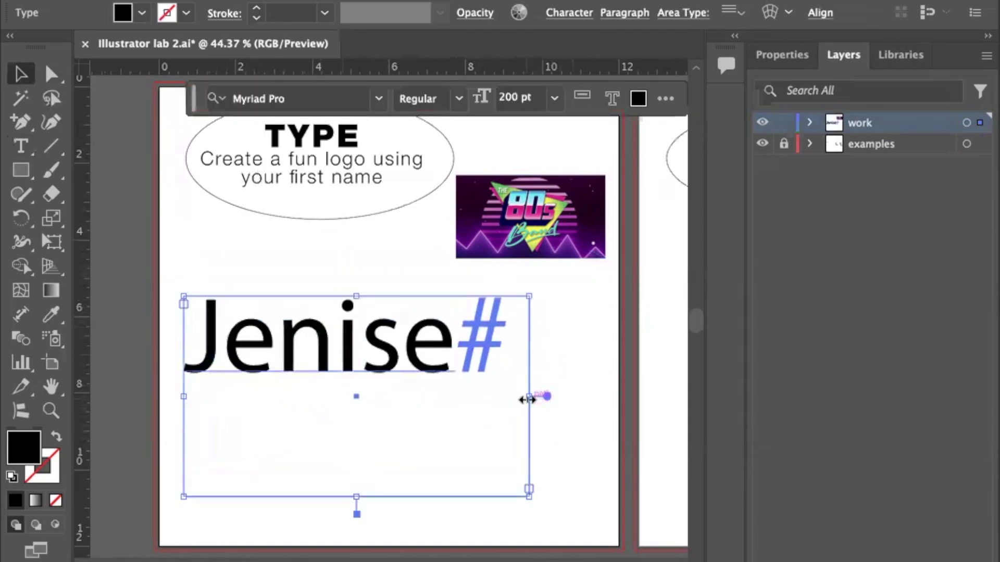
left_click_drag(529, 398, 589, 397)
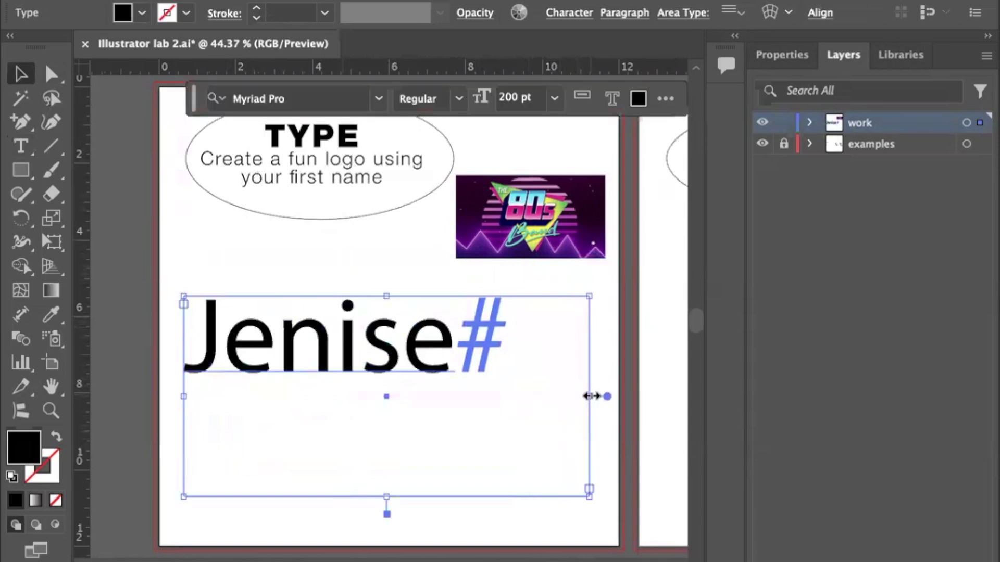
double_click(375, 351)
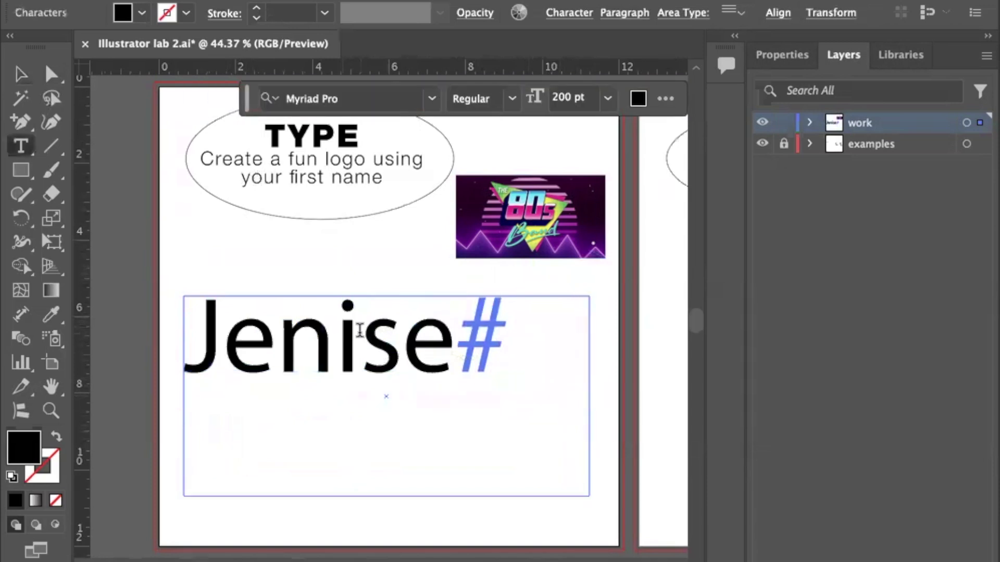
Select the whole name with the Type tool and open the Character panel.
double_click(359, 330)
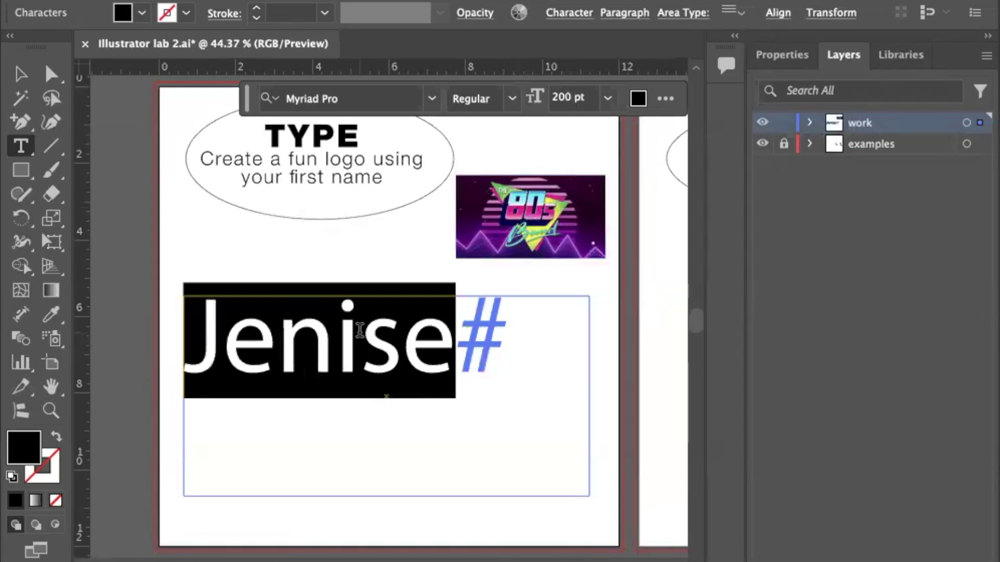
left_click(375, 348)
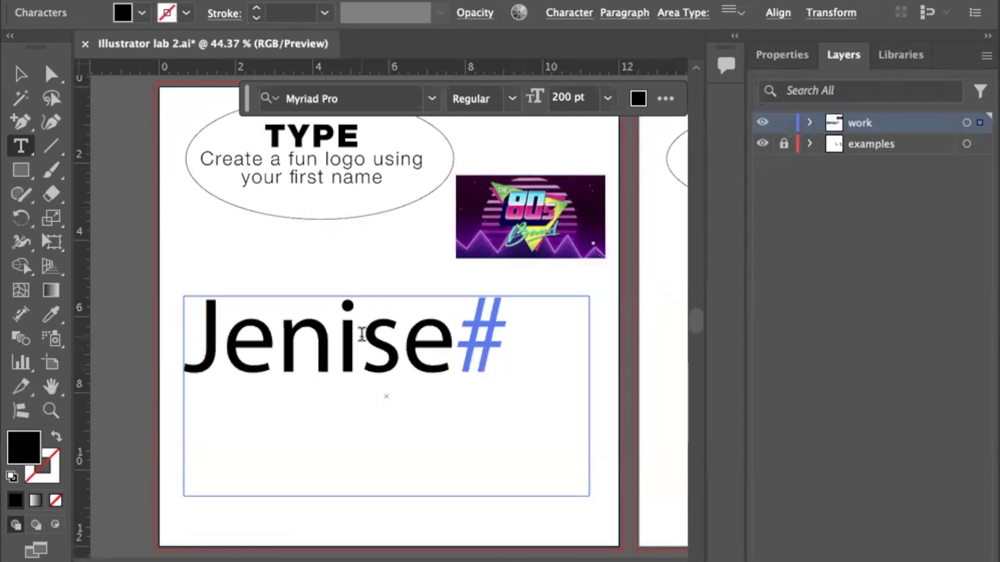
double_click(361, 334)
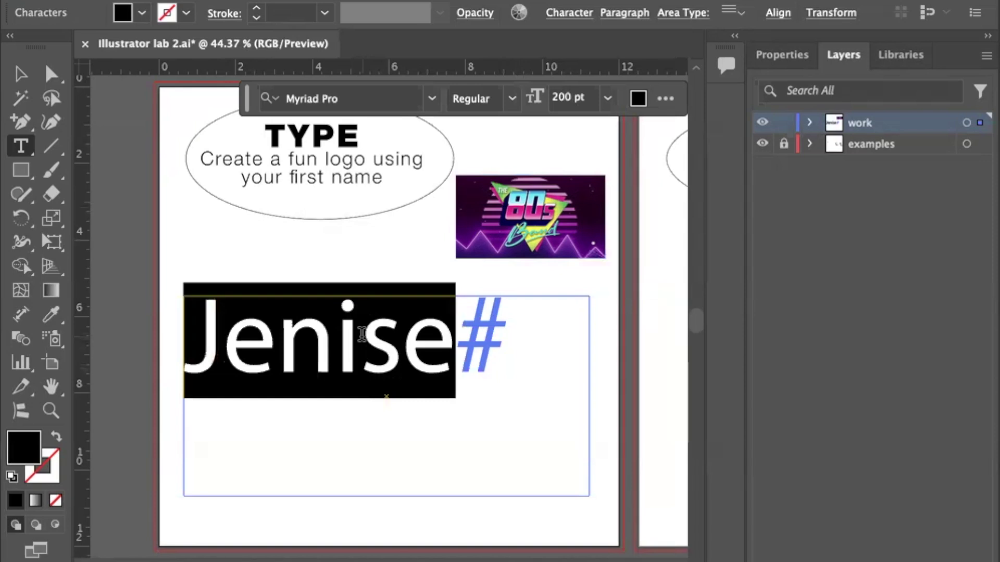
left_click(361, 334)
double_click(361, 334)
left_click(569, 14)
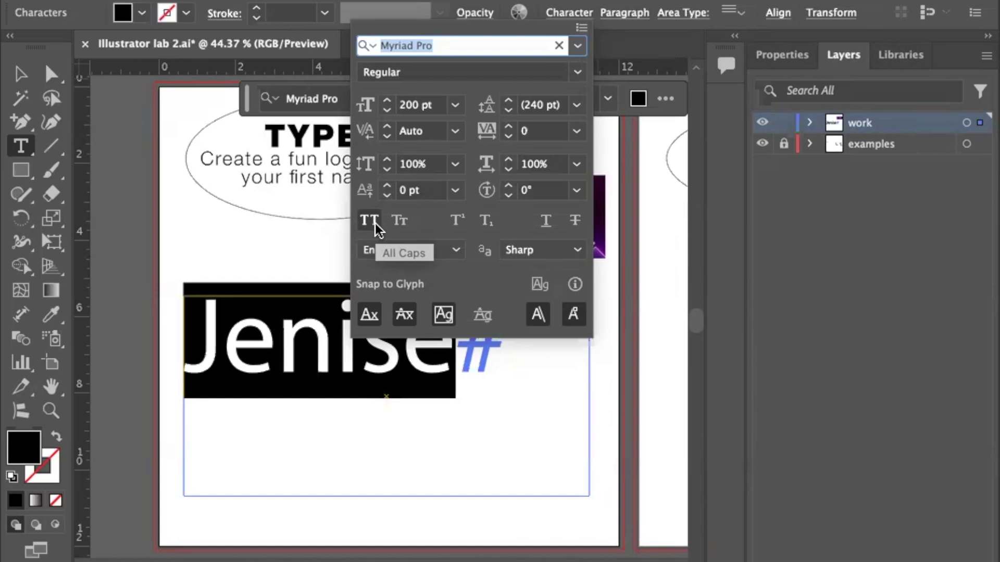
Turn on All Caps so the name displays entirely in capital letters.
left_click(375, 223)
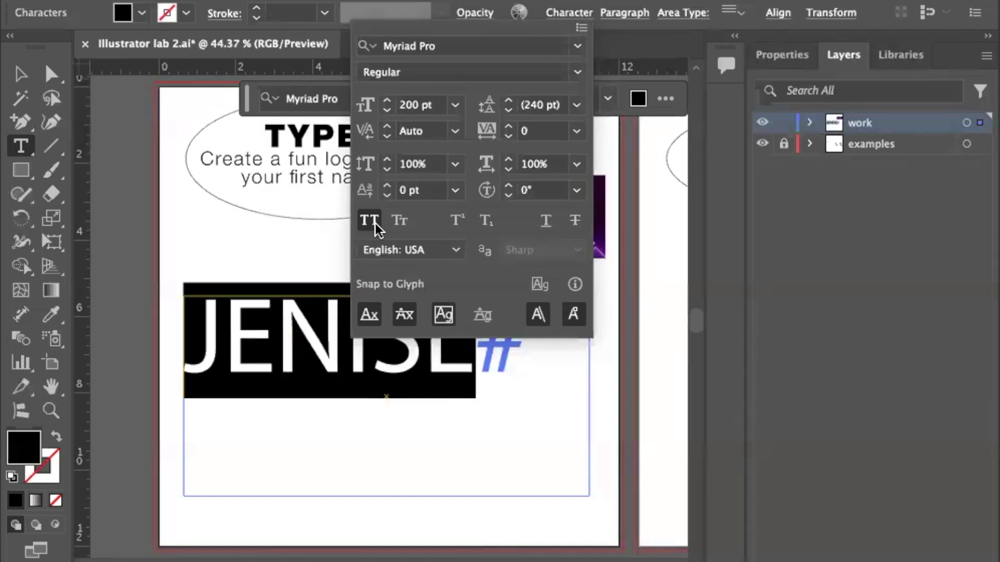
left_click(372, 224)
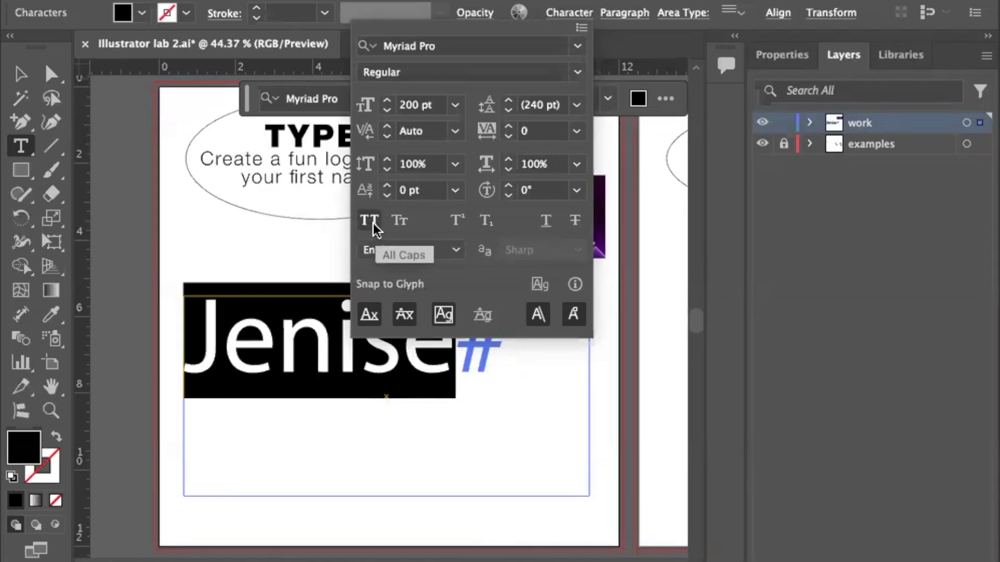
left_click(373, 223)
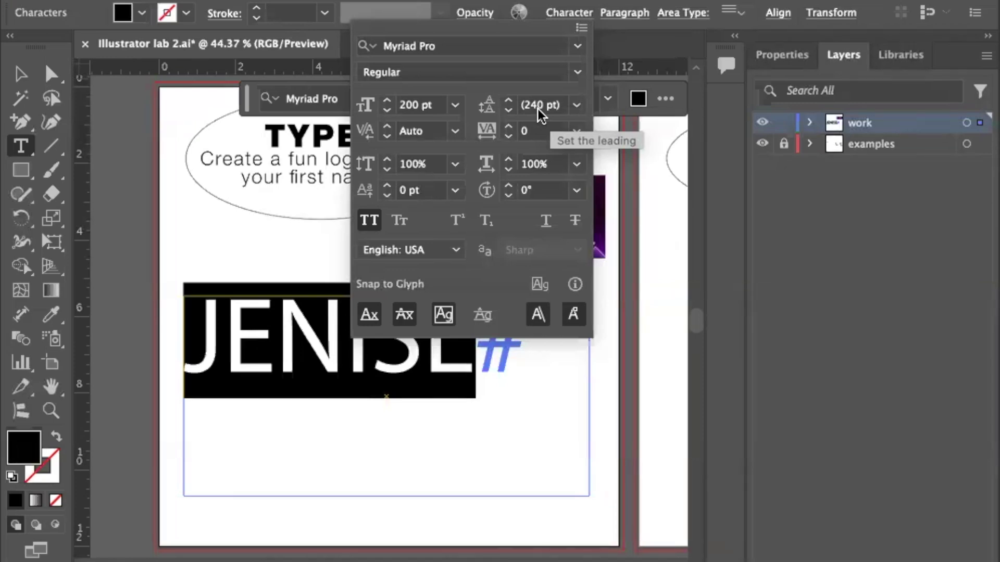
left_click(455, 131)
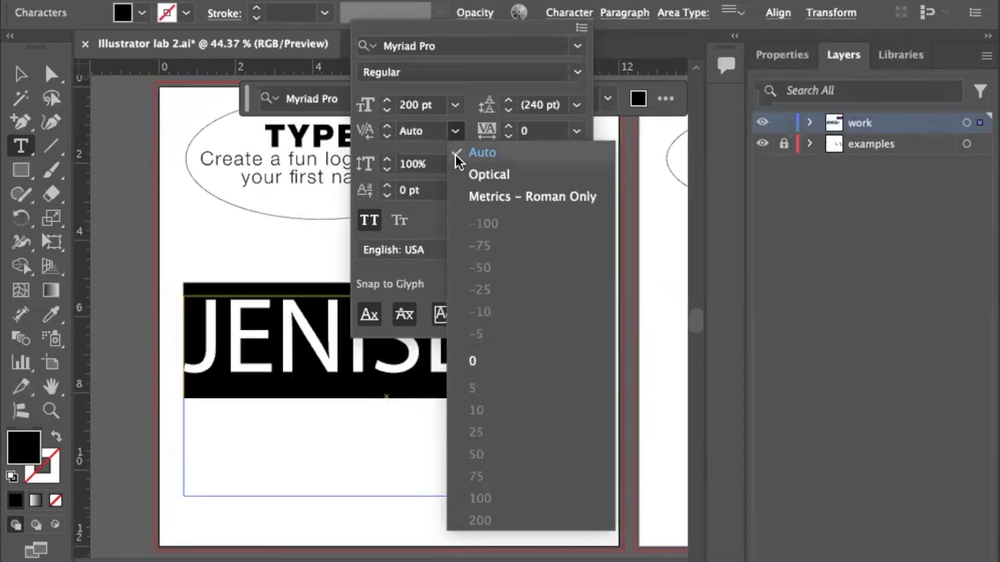
left_click(477, 175)
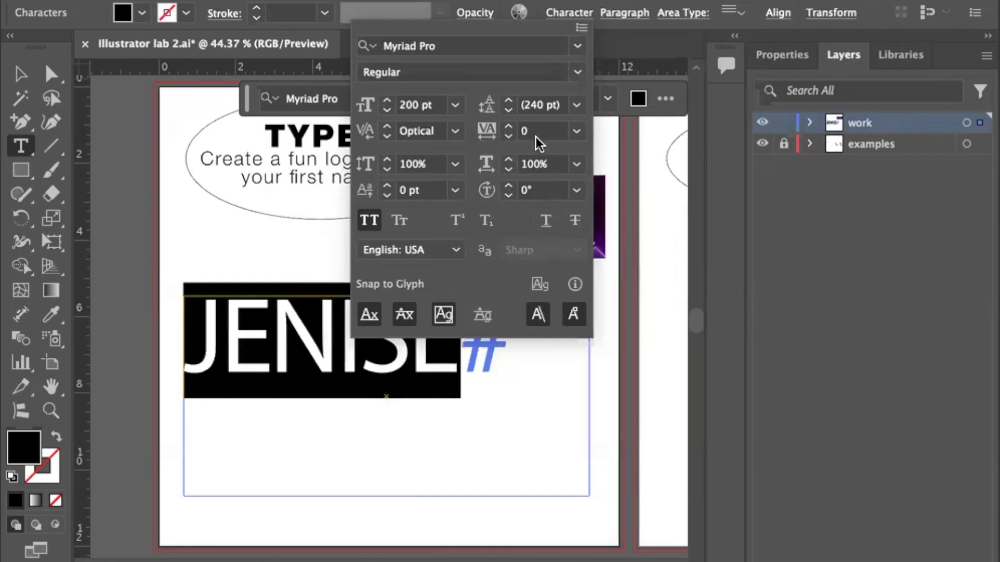
left_click(576, 131)
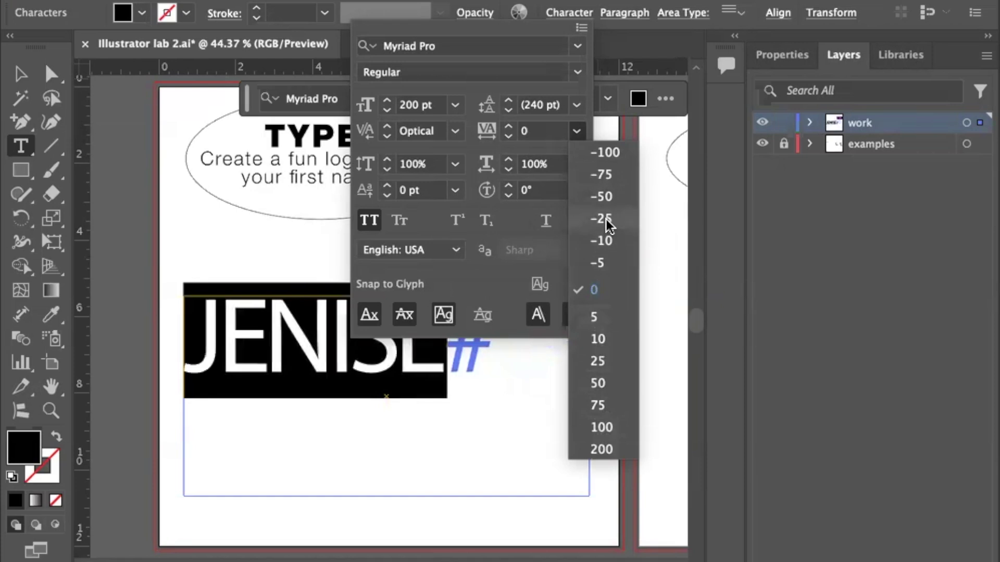
left_click(542, 131)
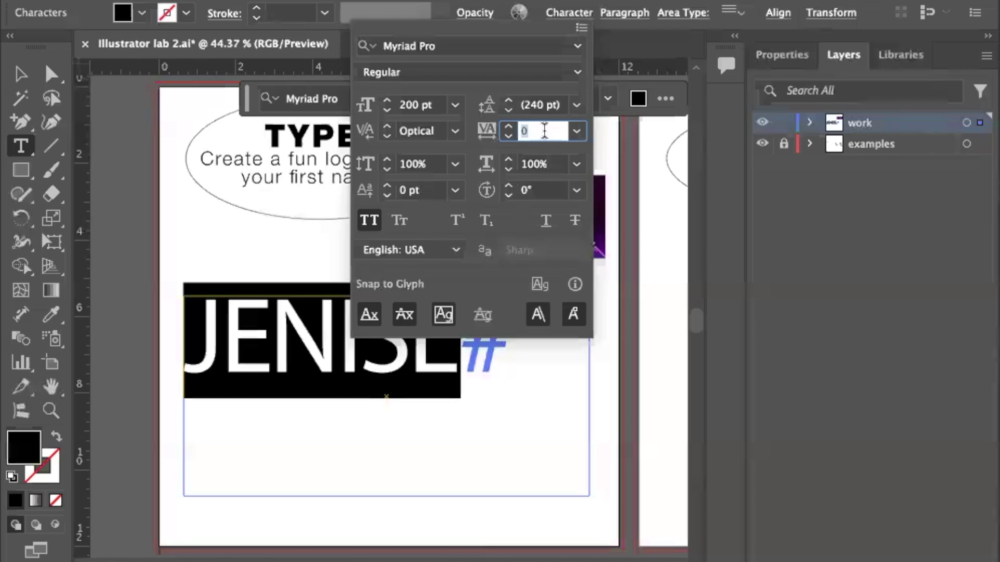
left_click(575, 131)
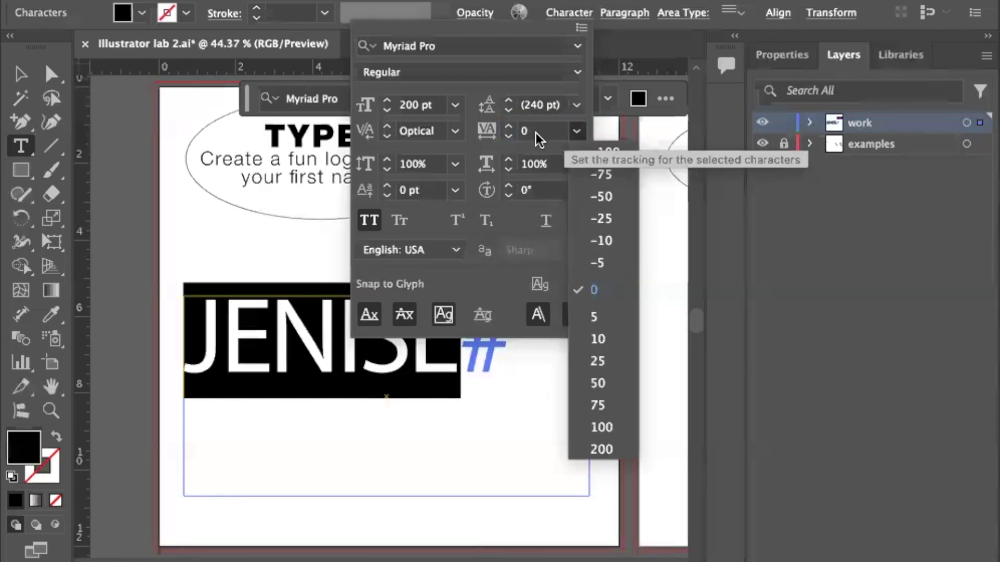
left_click(457, 156)
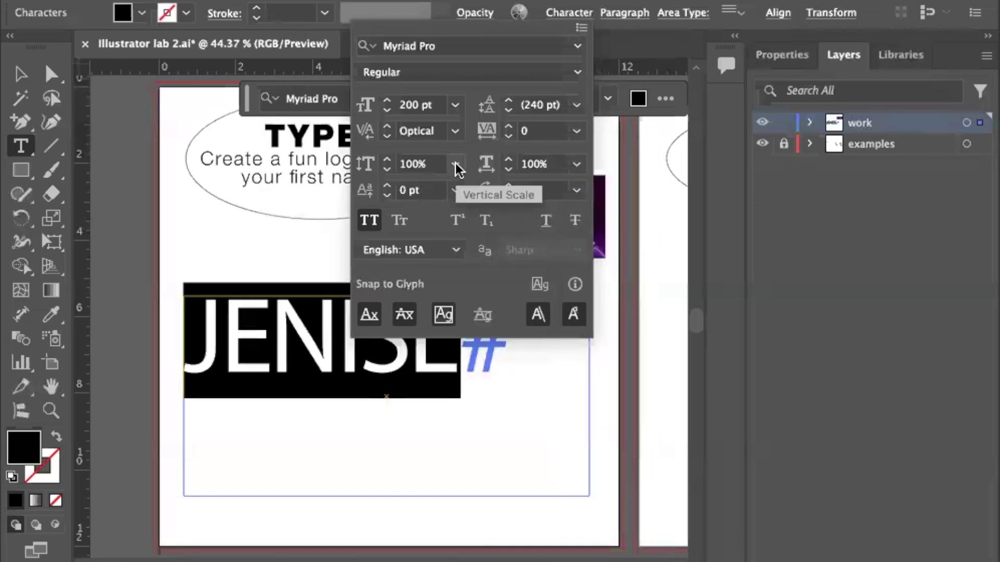
left_click(456, 165)
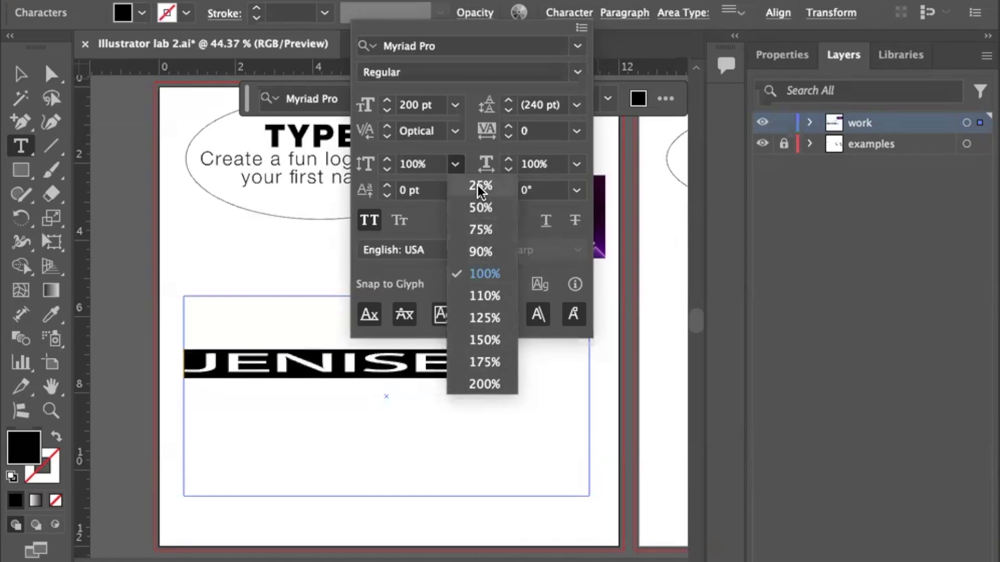
left_click(486, 273)
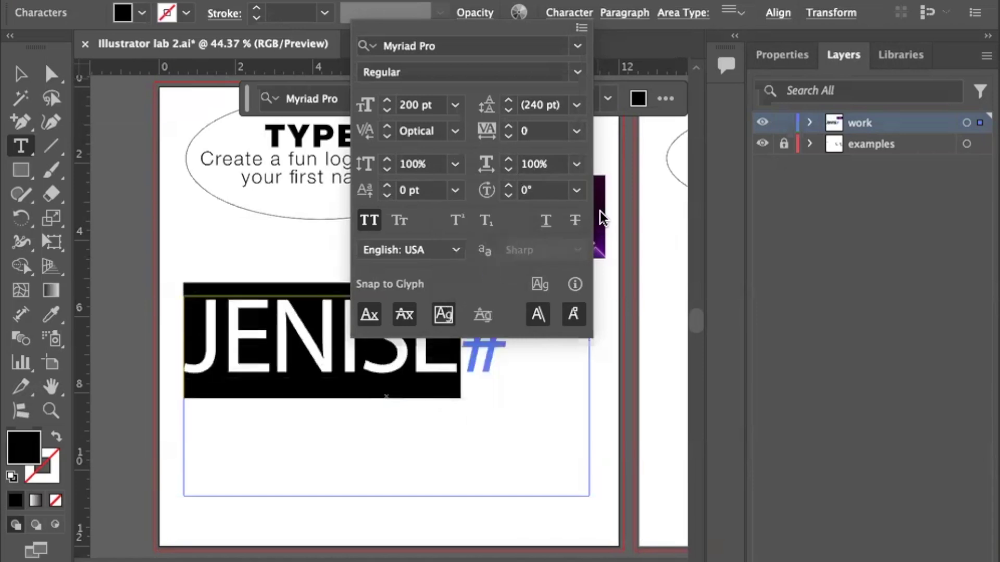
left_click(577, 165)
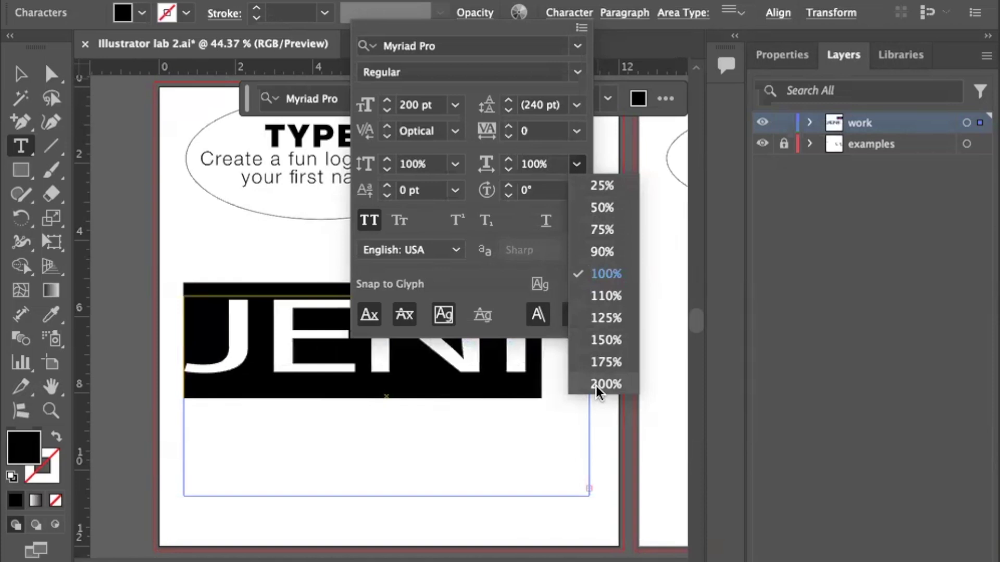
left_click(601, 276)
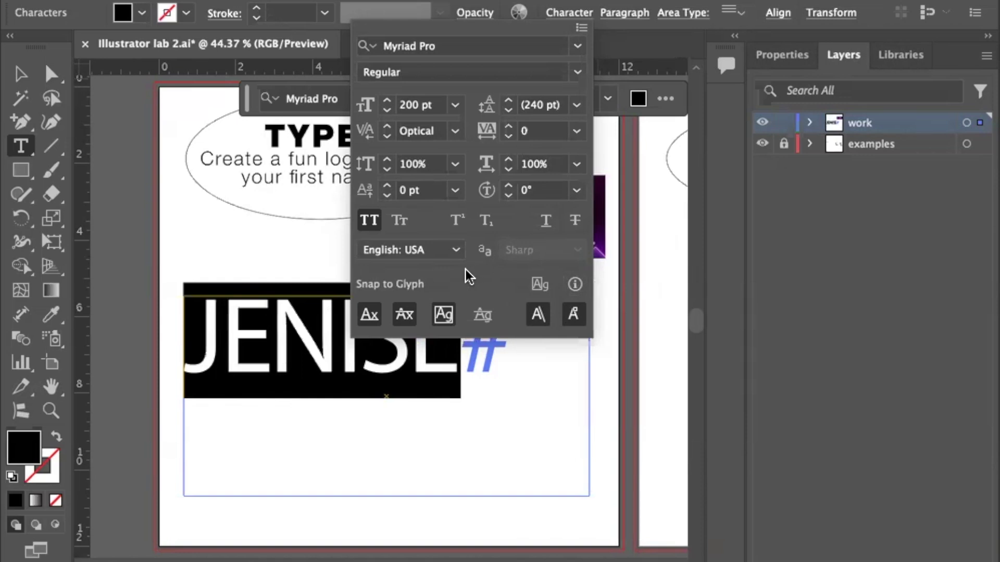
left_click(455, 192)
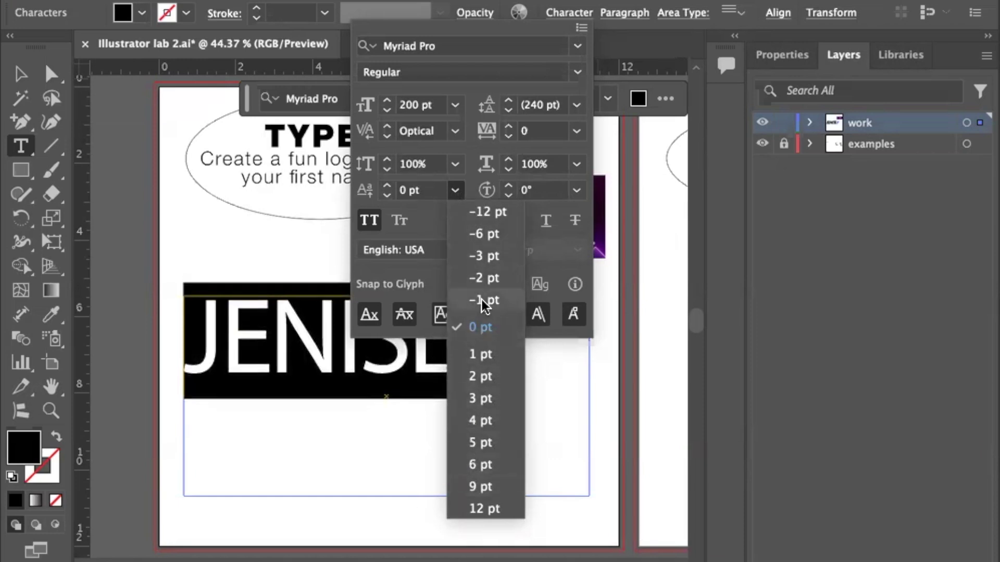
left_click(429, 215)
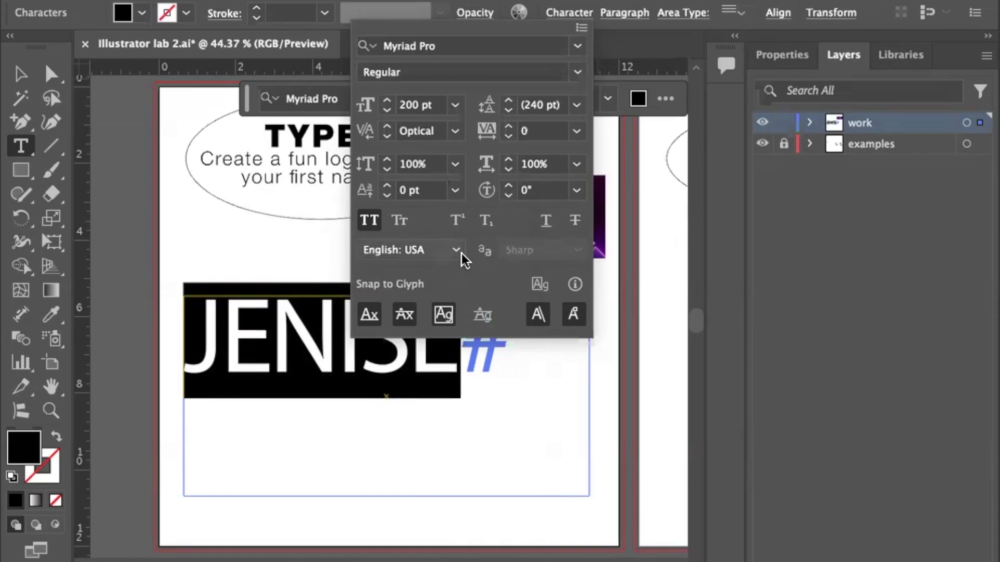
Try Small Caps, Superscript, Subscript and Underline, leaving small caps and script offsets off.
left_click(400, 221)
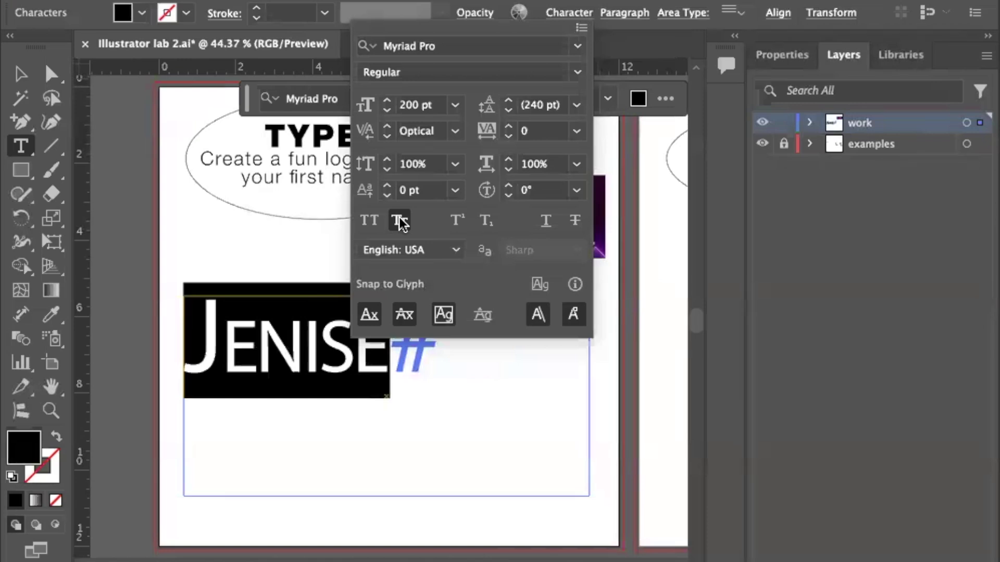
left_click(400, 221)
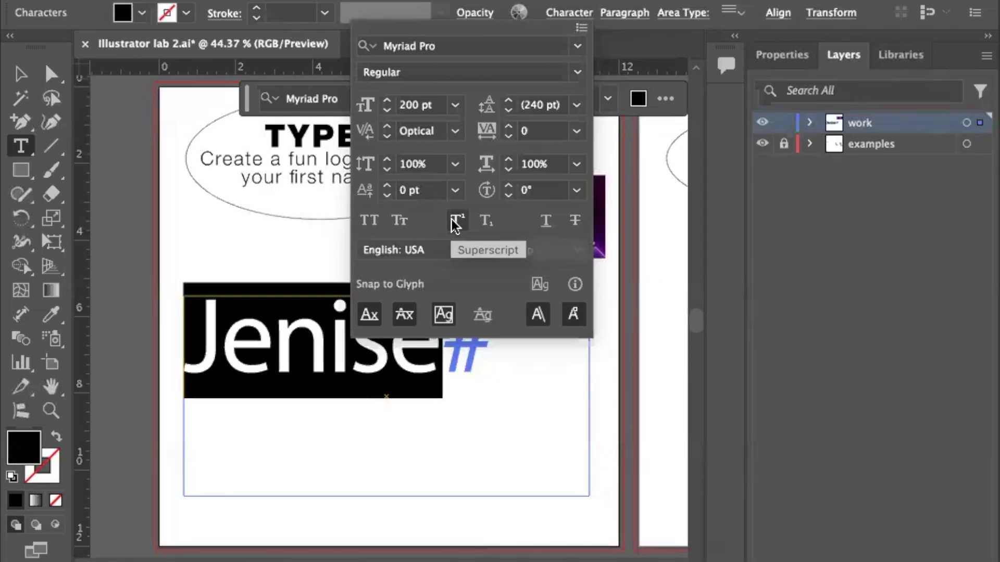
left_click(456, 223)
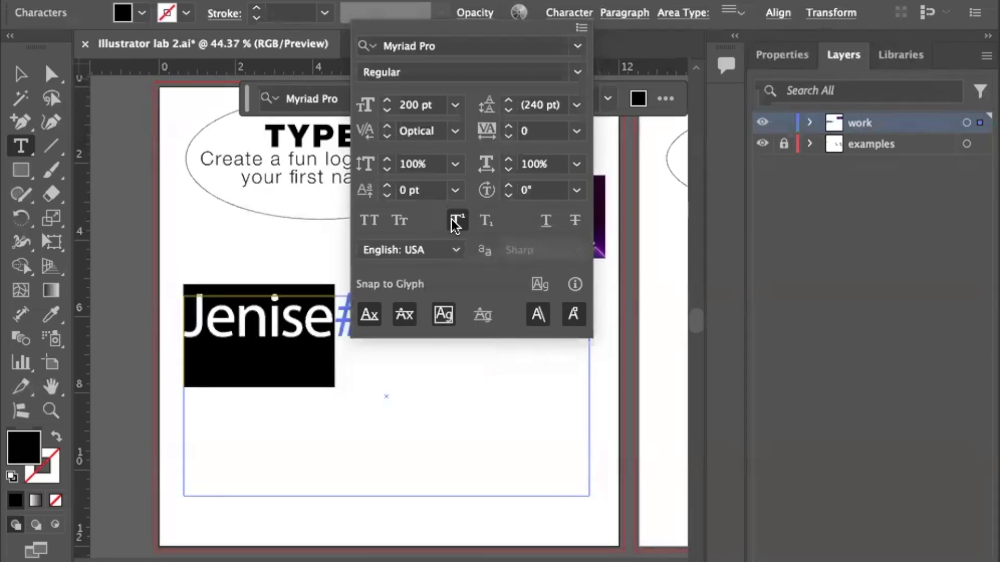
left_click(479, 221)
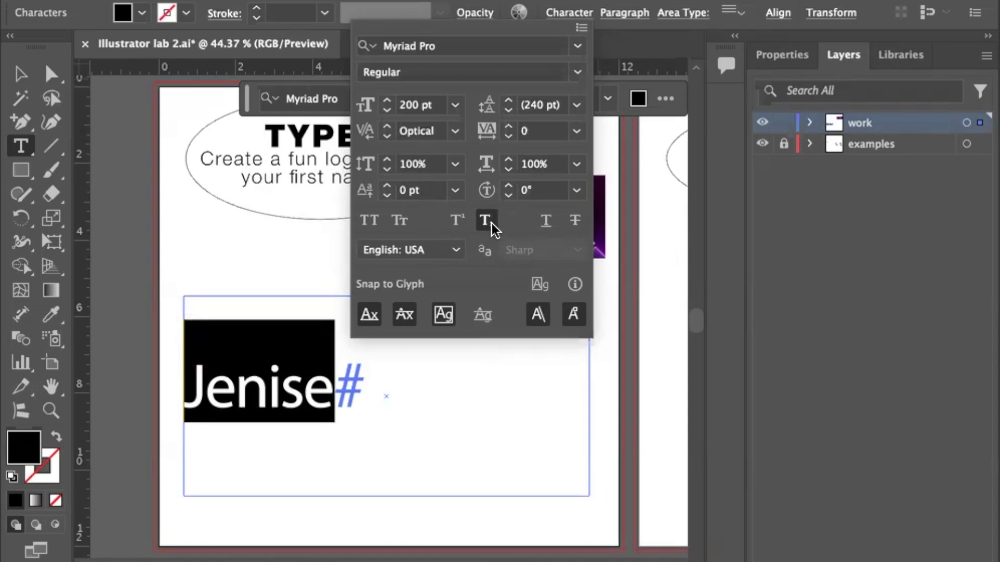
left_click(546, 221)
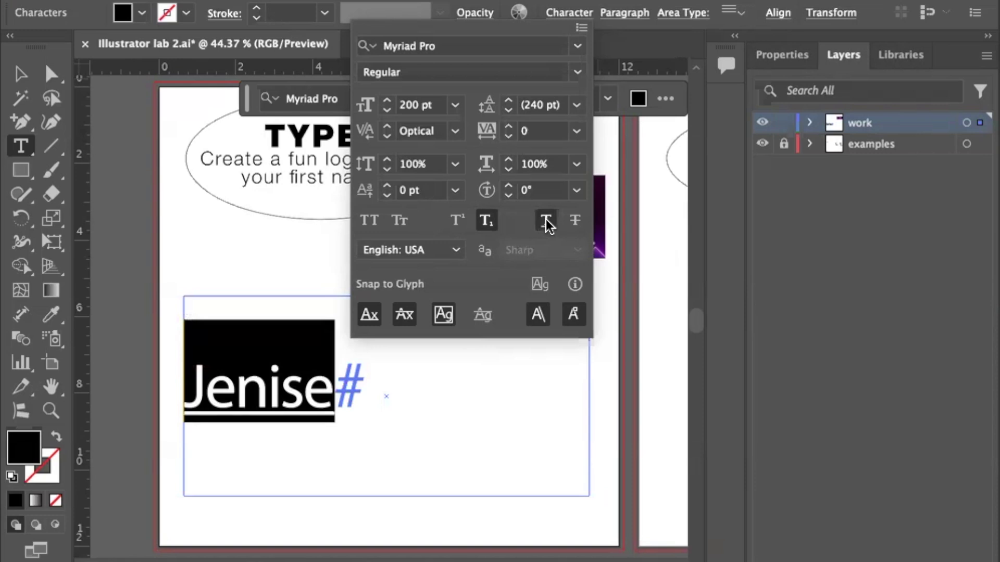
left_click(483, 222)
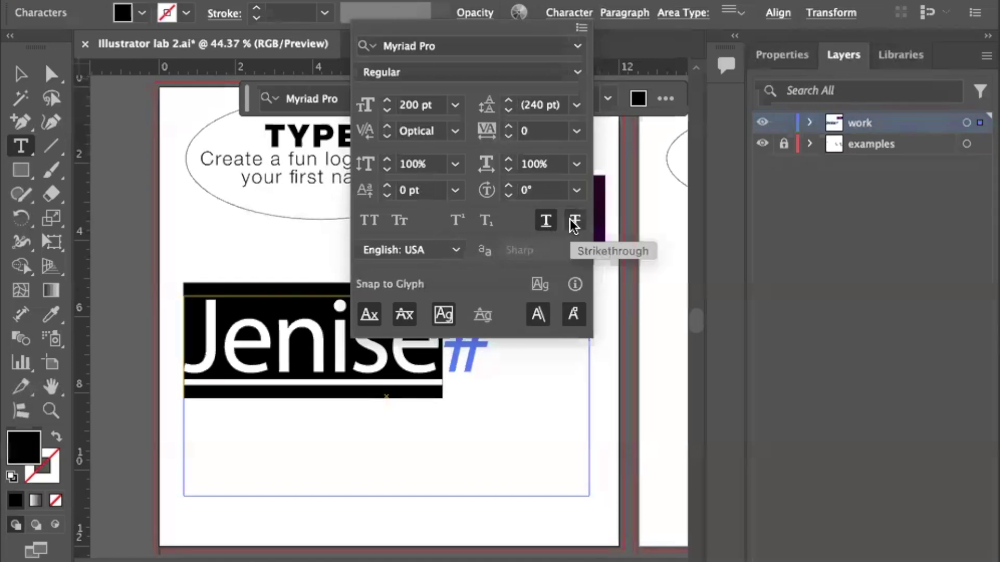
Remove strikethrough and underline, and re-enable All Caps on the name.
left_click(570, 220)
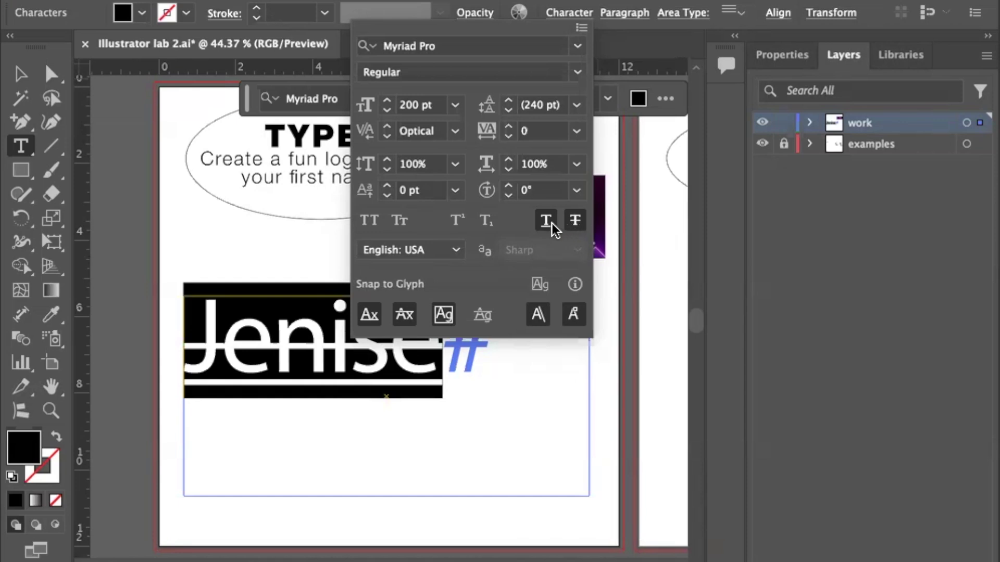
left_click(572, 221)
left_click(546, 221)
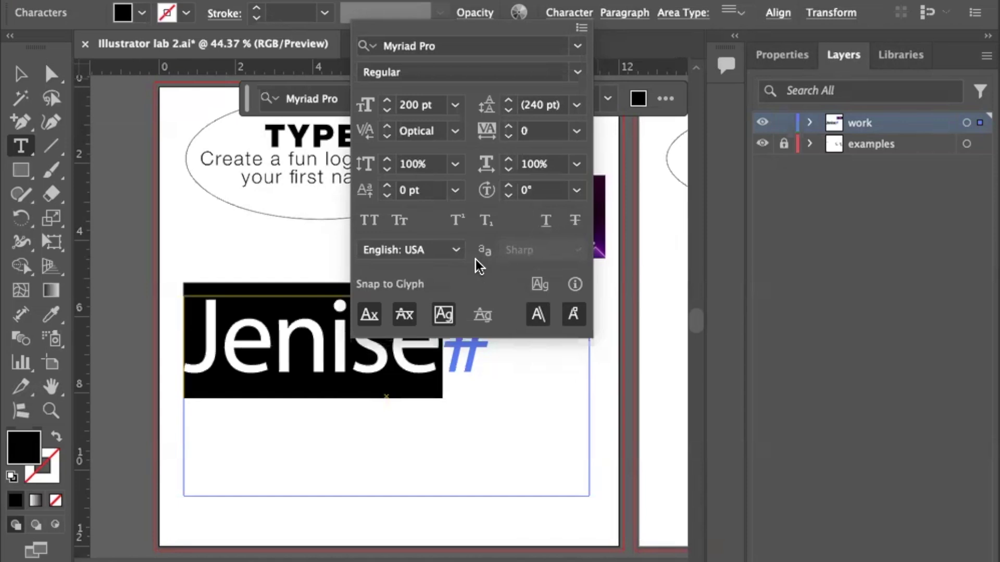
left_click(370, 222)
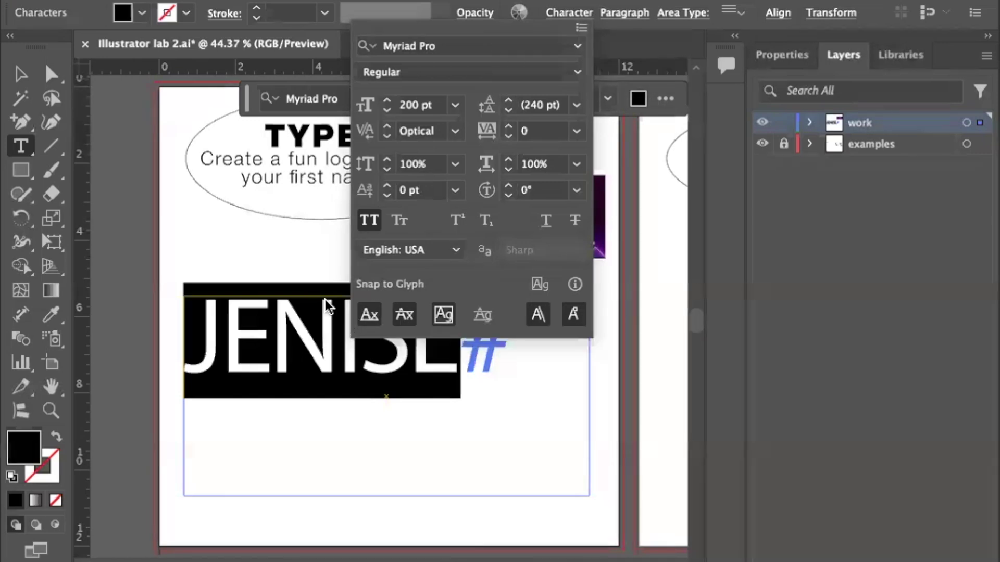
Select the name's text frame as a whole object and reopen its Character settings.
left_click(22, 76)
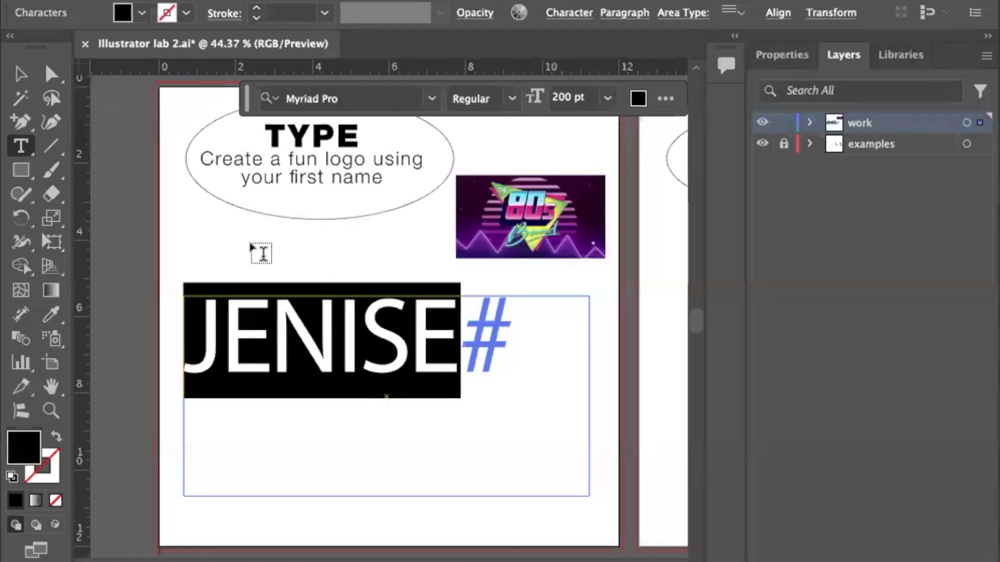
left_click(21, 74)
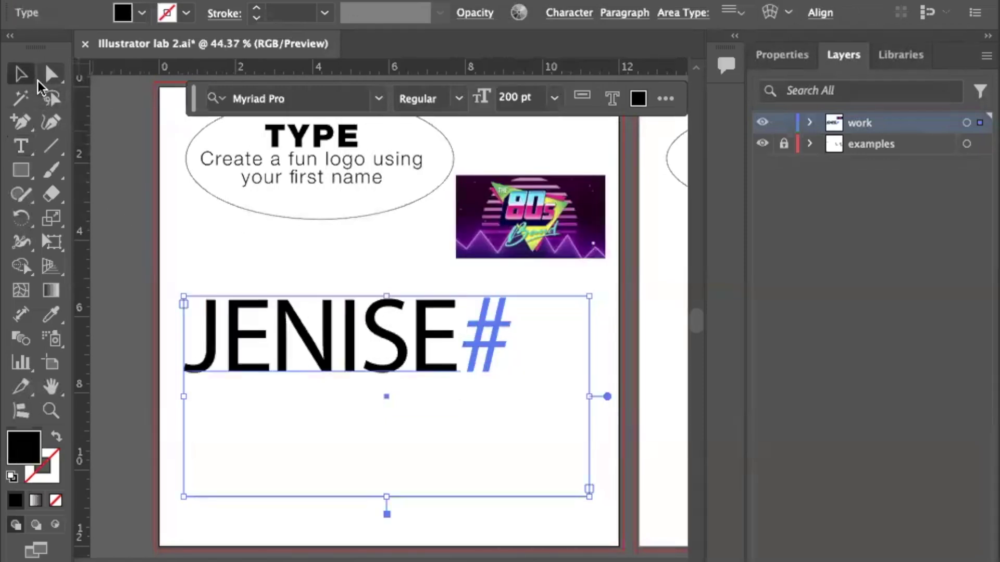
scroll(202, 189, "right", 5)
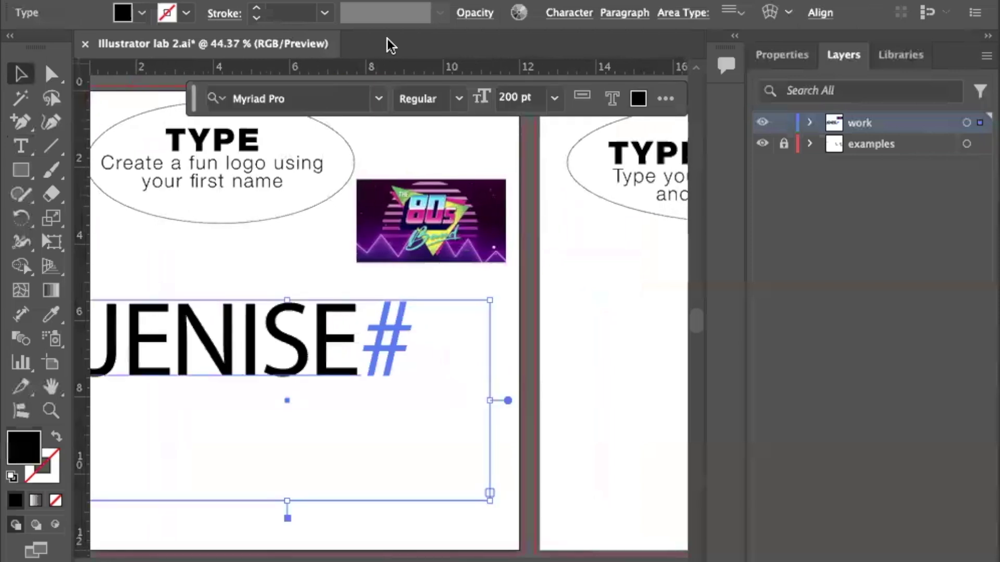
left_click(573, 12)
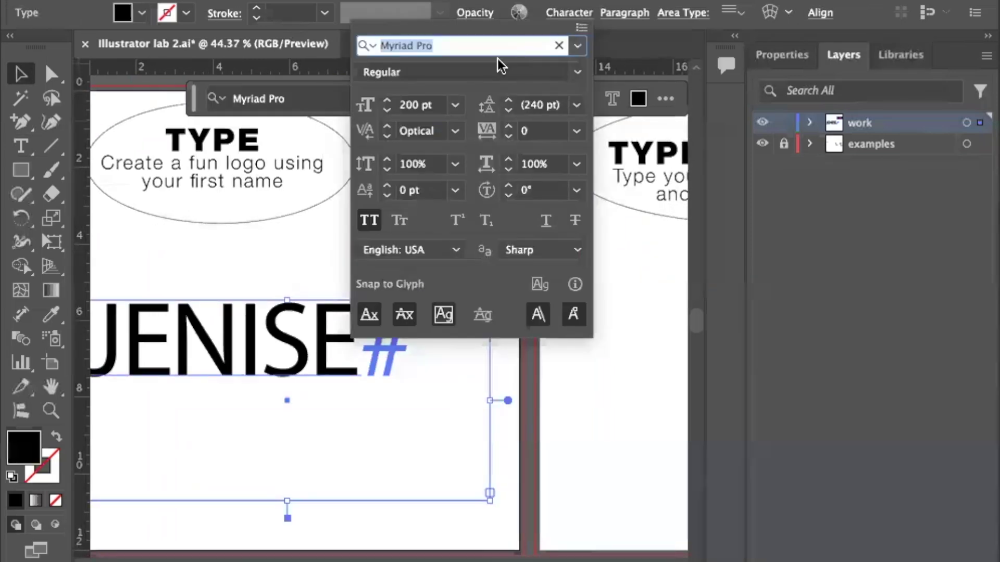
Change the name's font from Myriad Pro Regular to Mendl Sans Dusk Black.
left_click(578, 49)
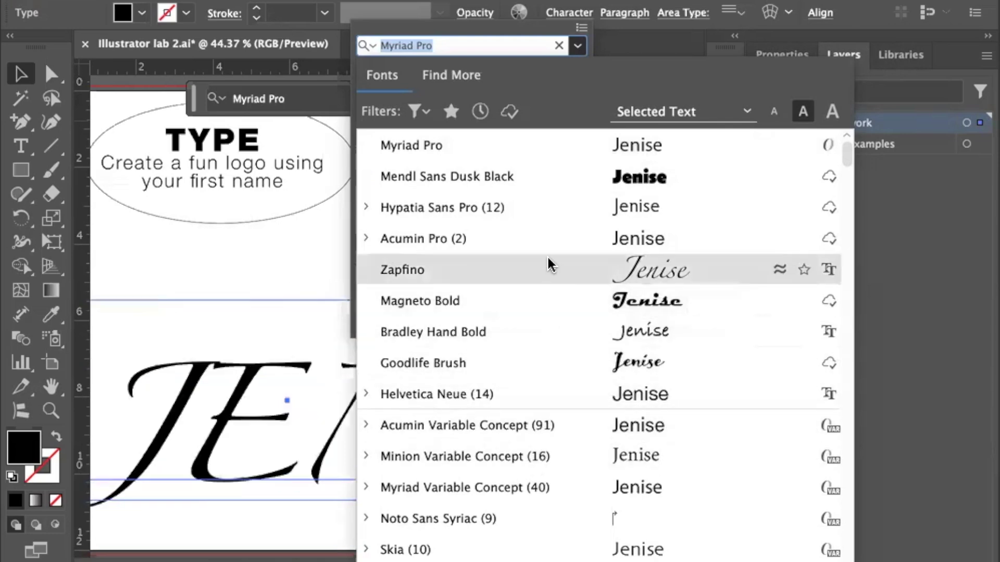
scroll(553, 180, "down", 1)
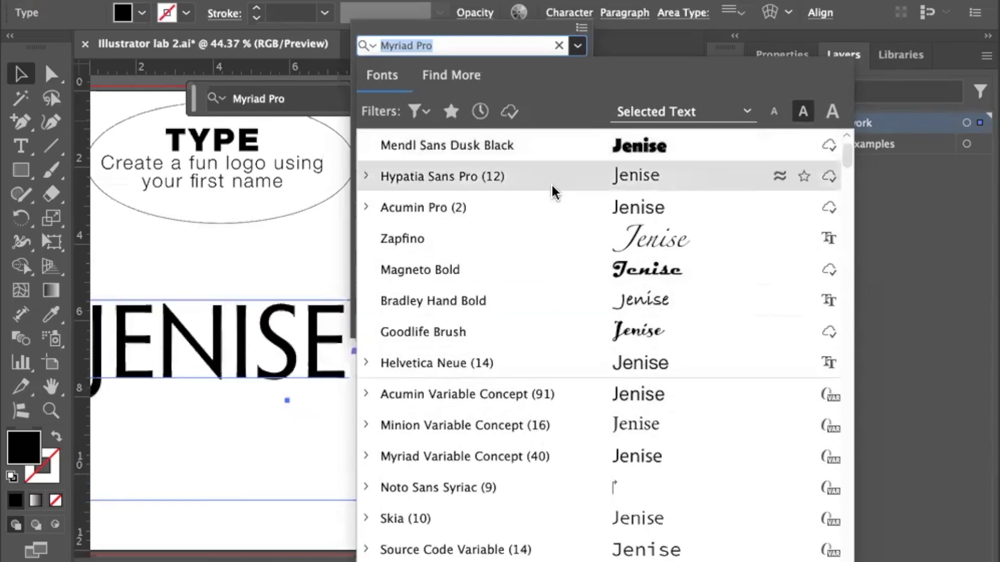
scroll(552, 180, "down", 10)
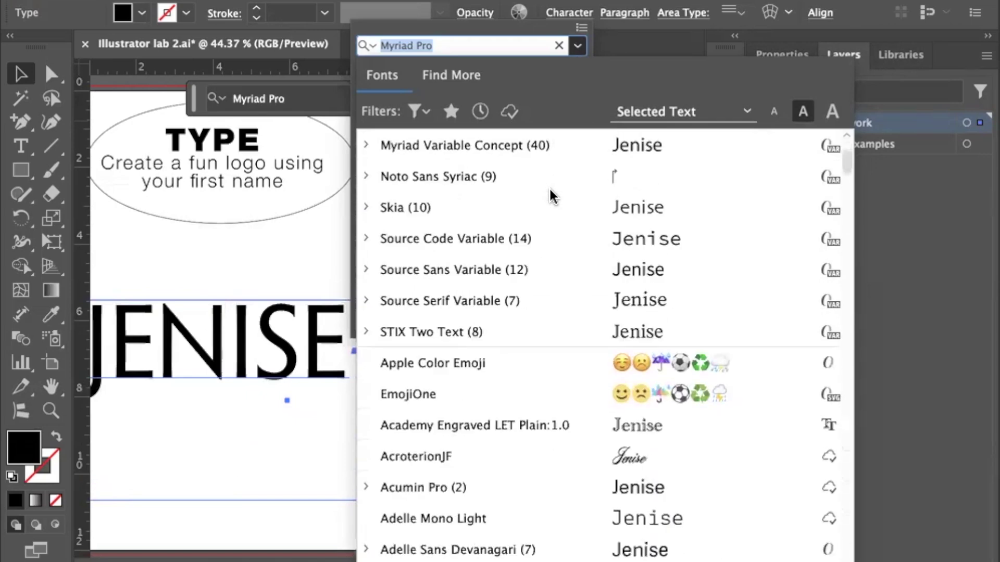
scroll(553, 196, "down", 3)
scroll(553, 196, "down", 9)
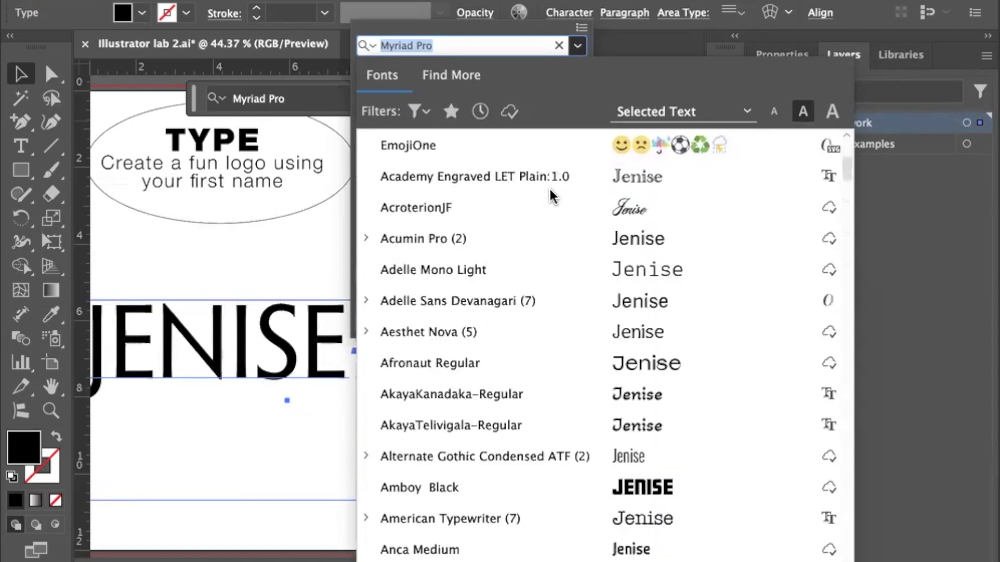
scroll(551, 191, "down", 4)
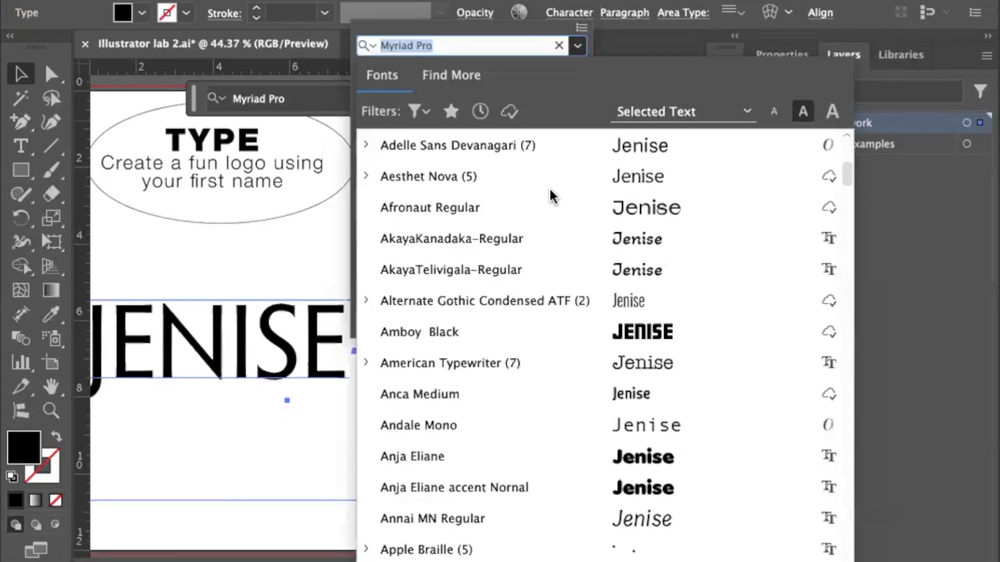
scroll(551, 196, "down", 11)
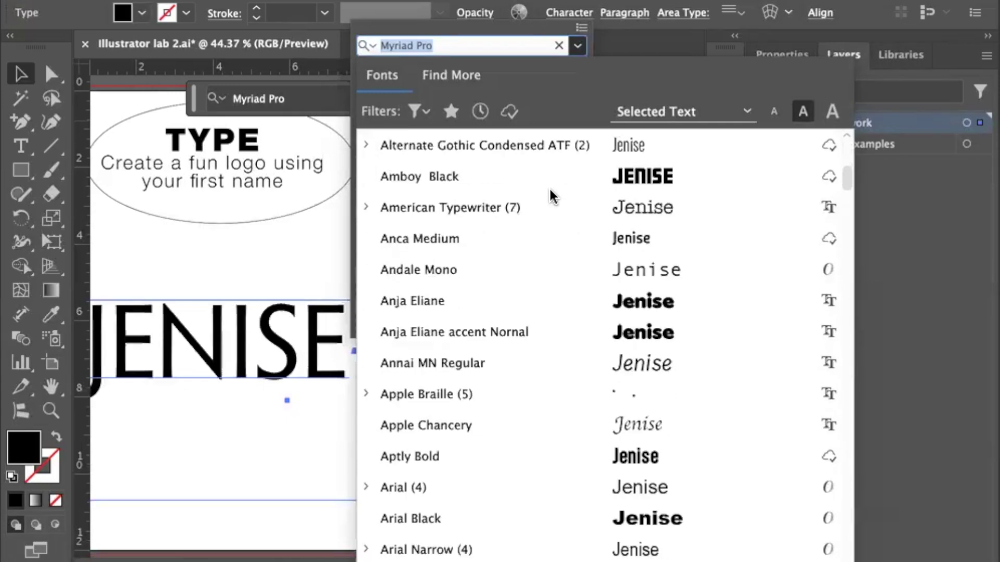
scroll(553, 197, "down", 7)
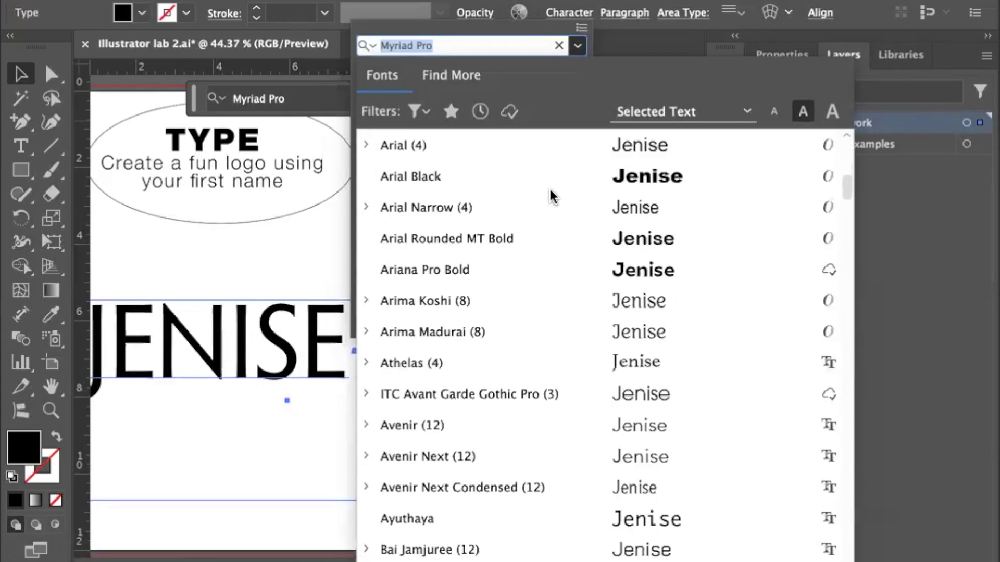
scroll(553, 196, "down", 20)
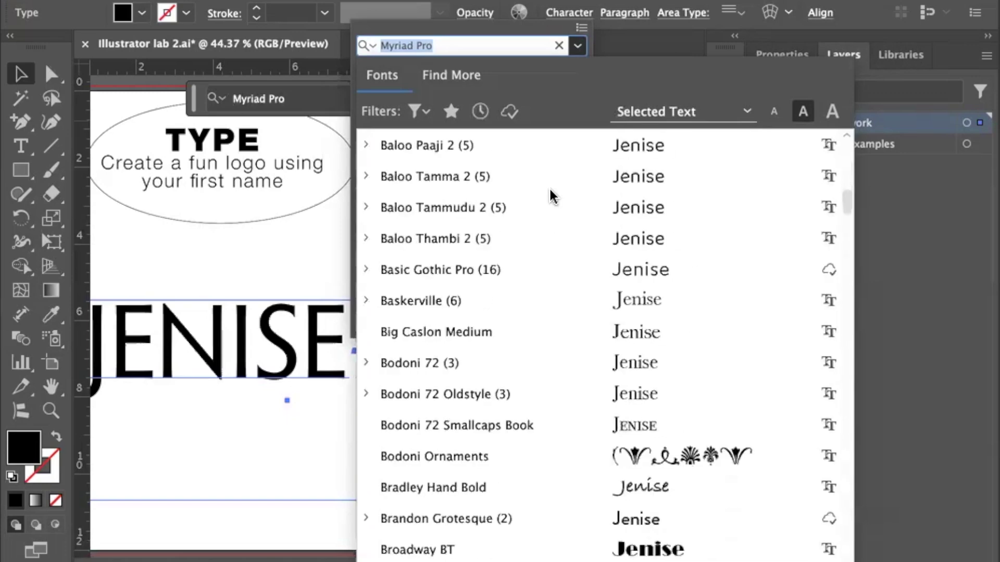
scroll(553, 196, "down", 6)
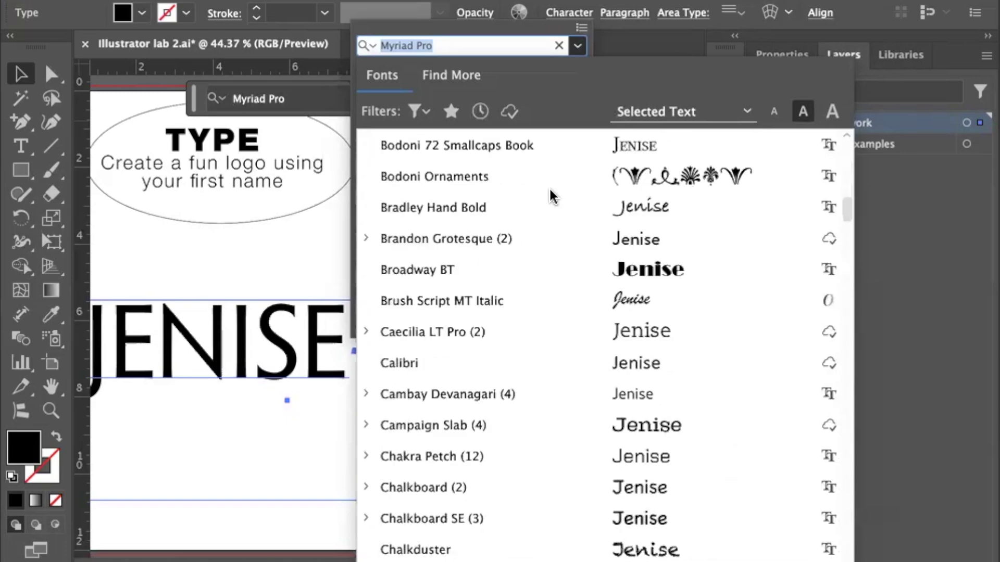
scroll(553, 196, "down", 6)
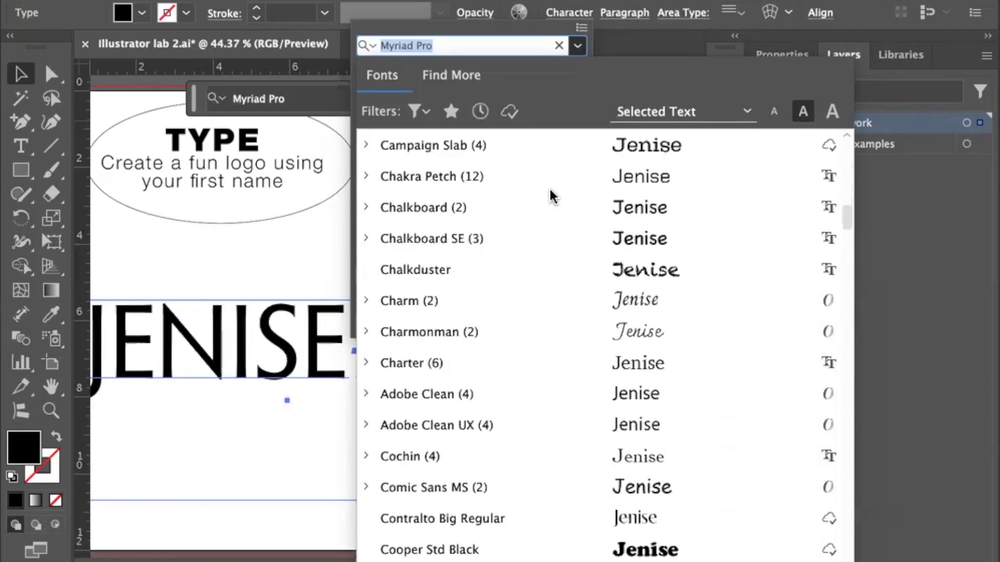
scroll(553, 196, "down", 8)
scroll(553, 196, "down", 18)
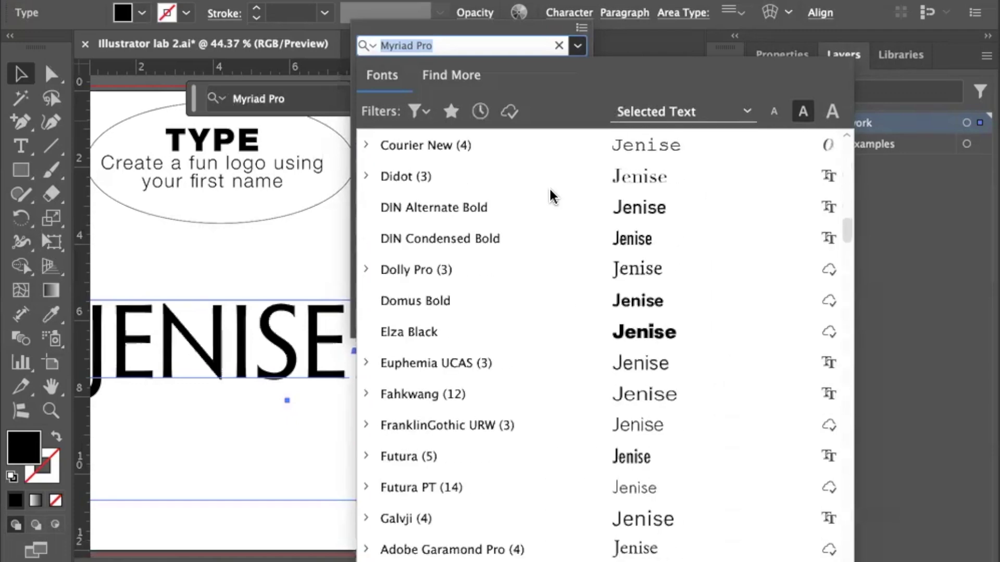
scroll(553, 197, "down", 9)
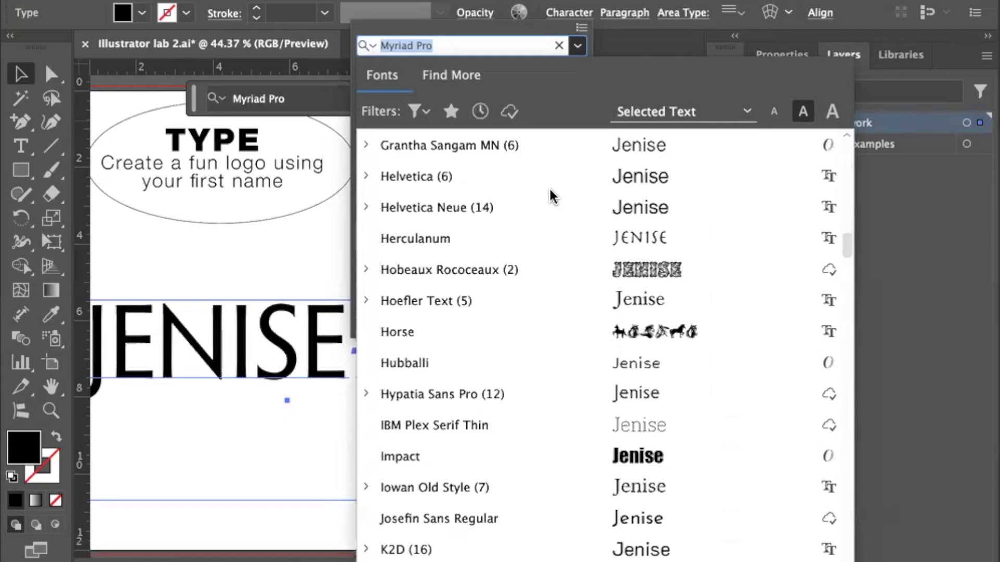
scroll(553, 197, "down", 5)
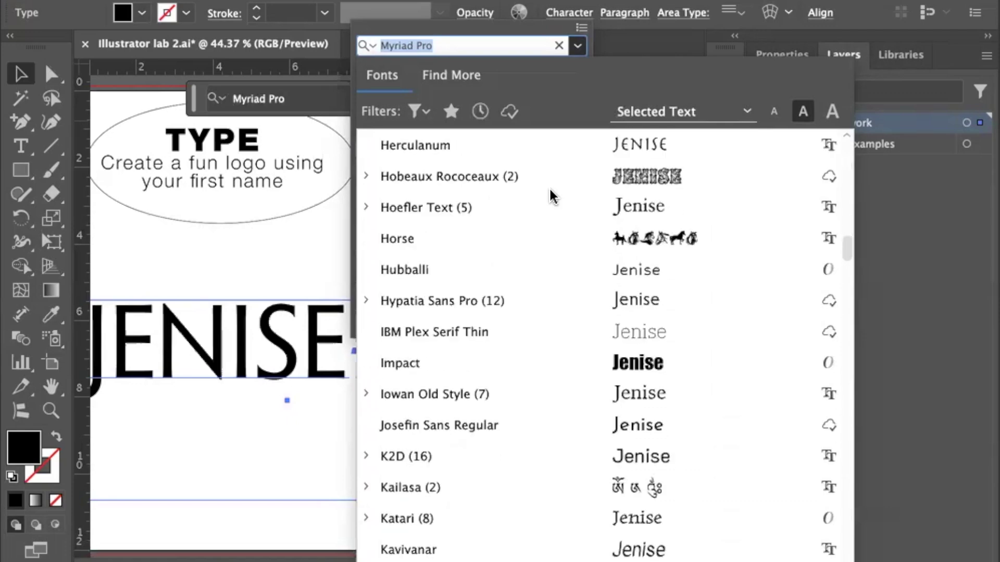
scroll(553, 196, "down", 8)
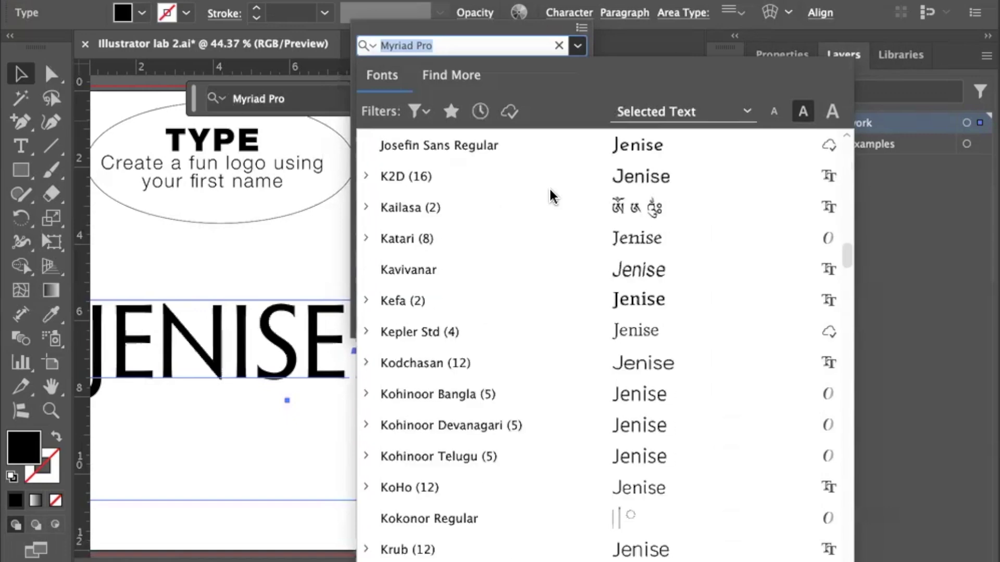
scroll(553, 196, "down", 9)
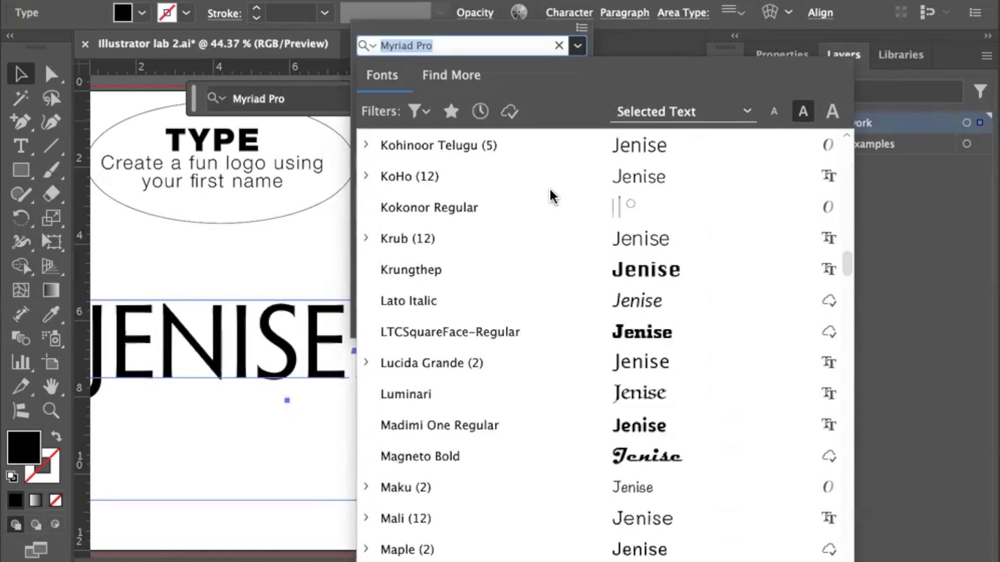
scroll(553, 197, "down", 9)
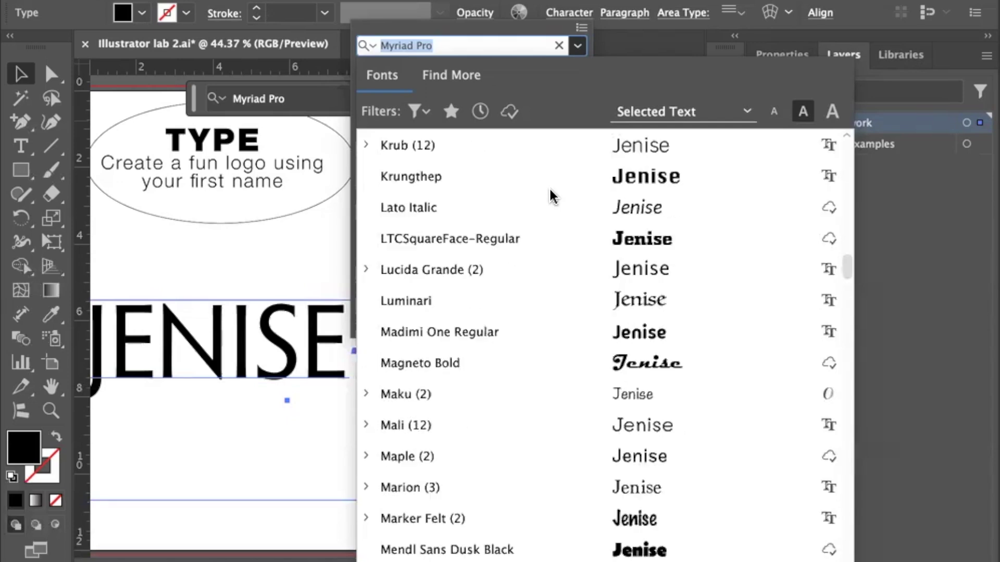
scroll(552, 196, "down", 2)
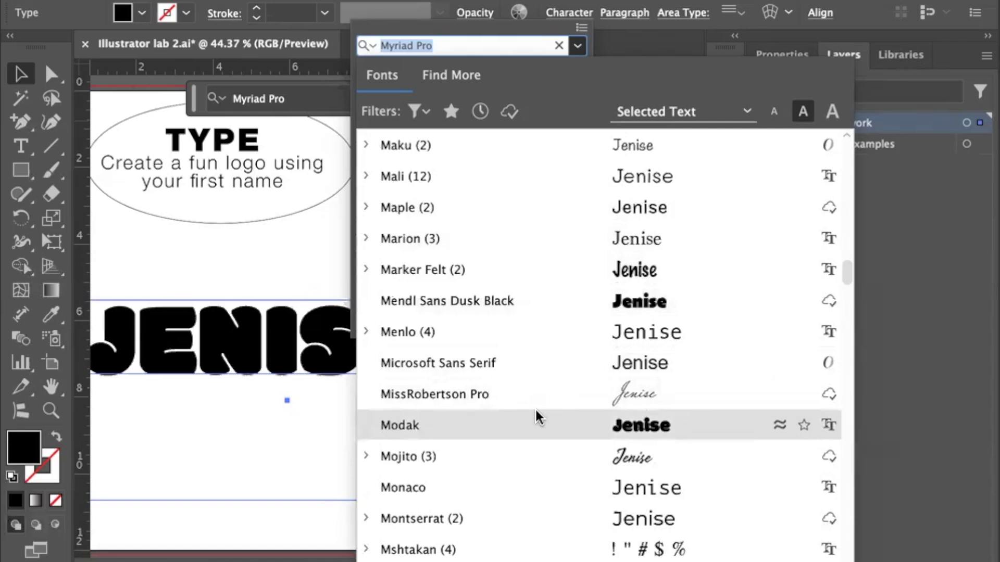
left_click(536, 304)
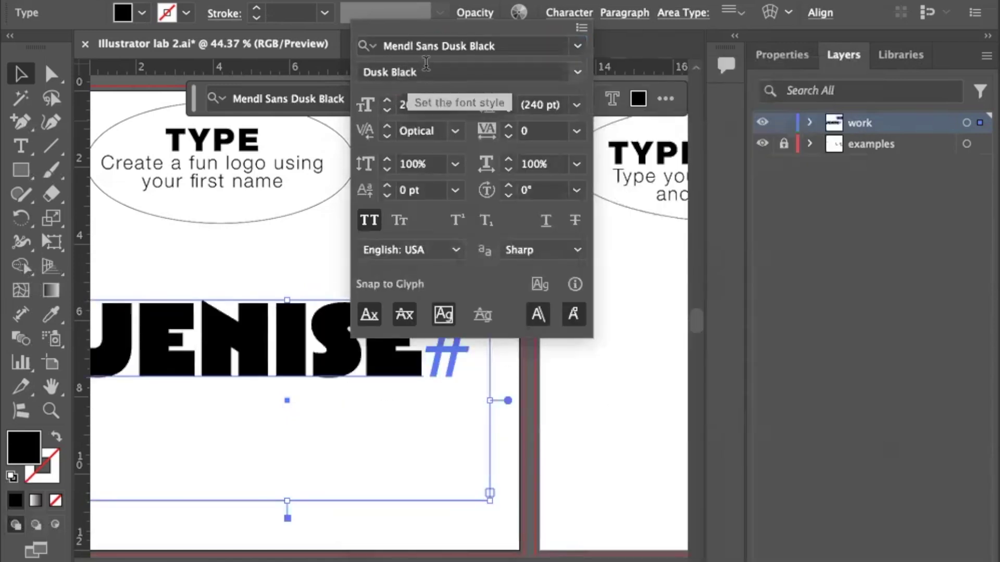
left_click(22, 76)
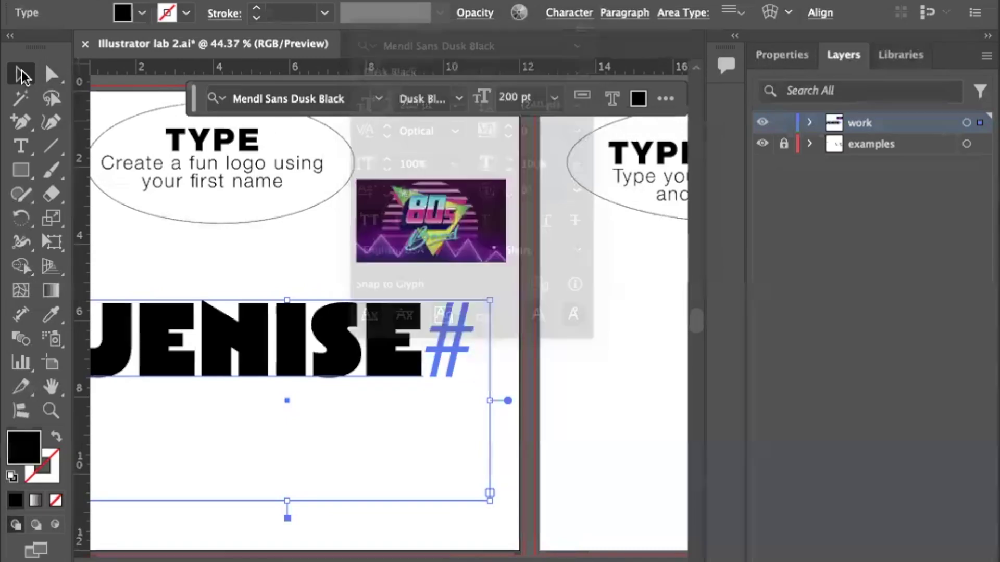
key("t")
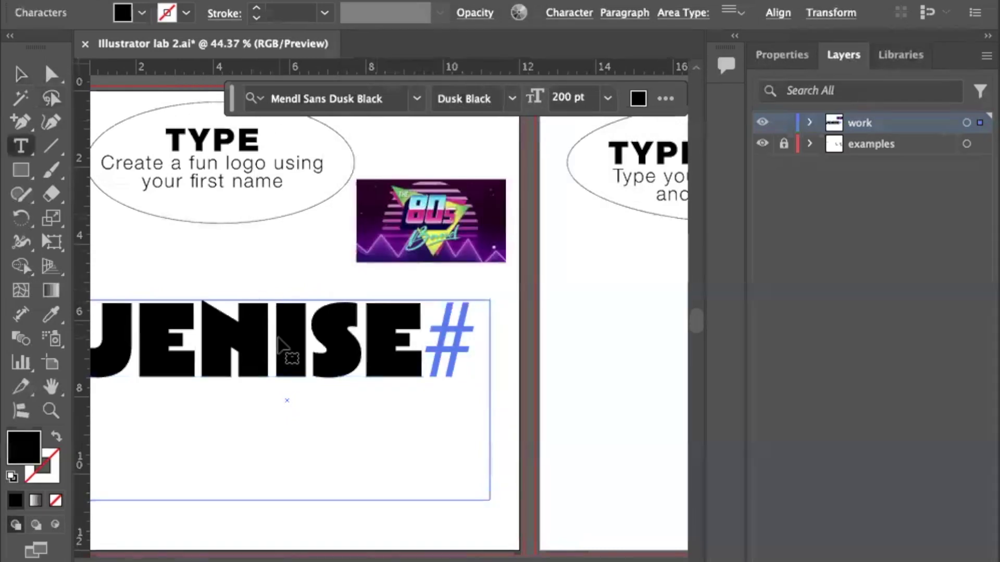
double_click(283, 340)
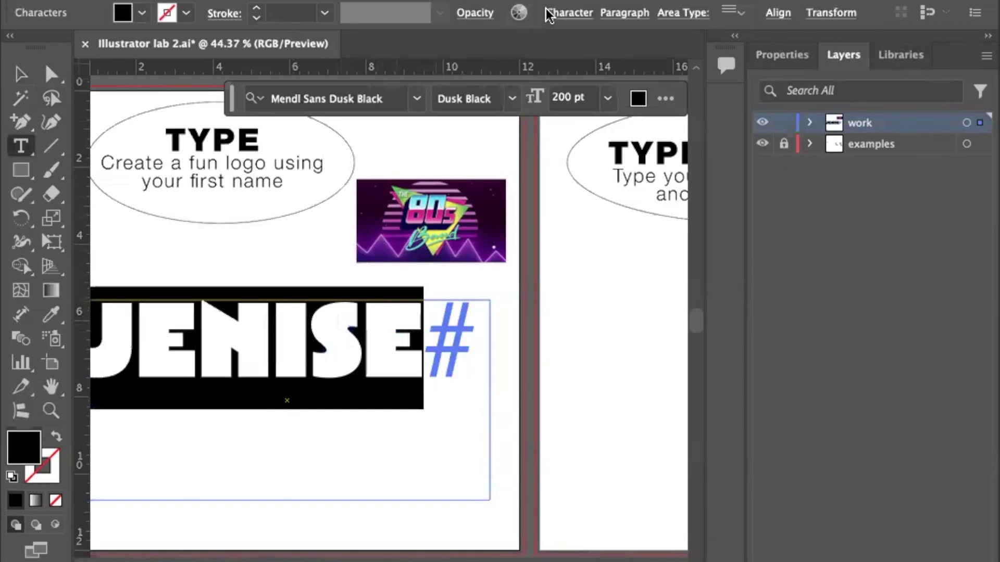
left_click(575, 14)
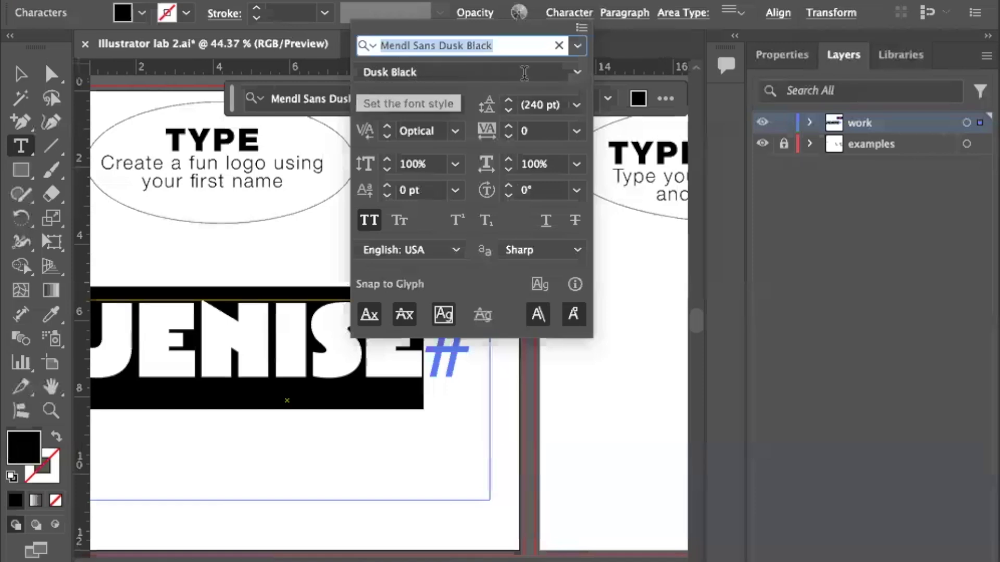
left_click(579, 73)
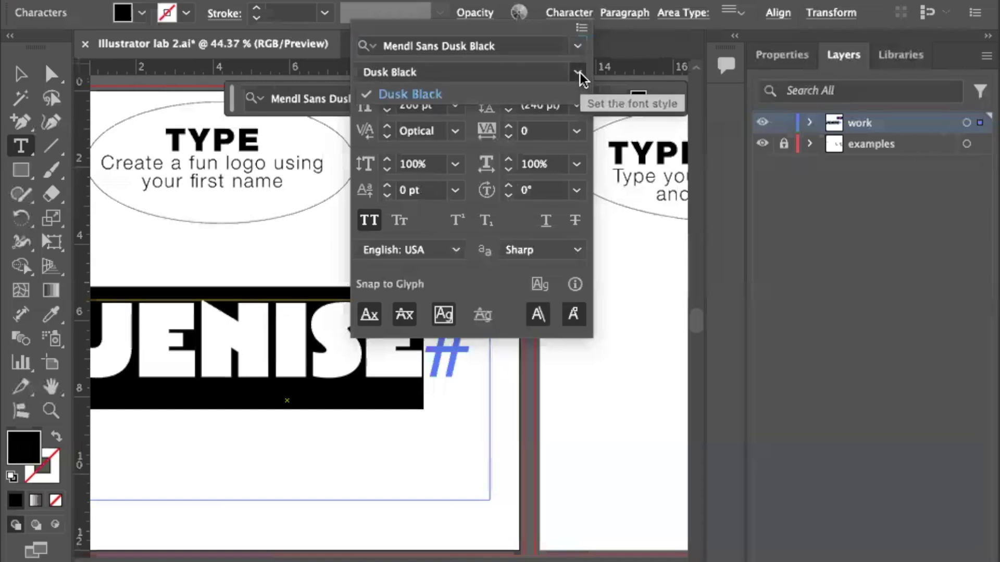
left_click(432, 73)
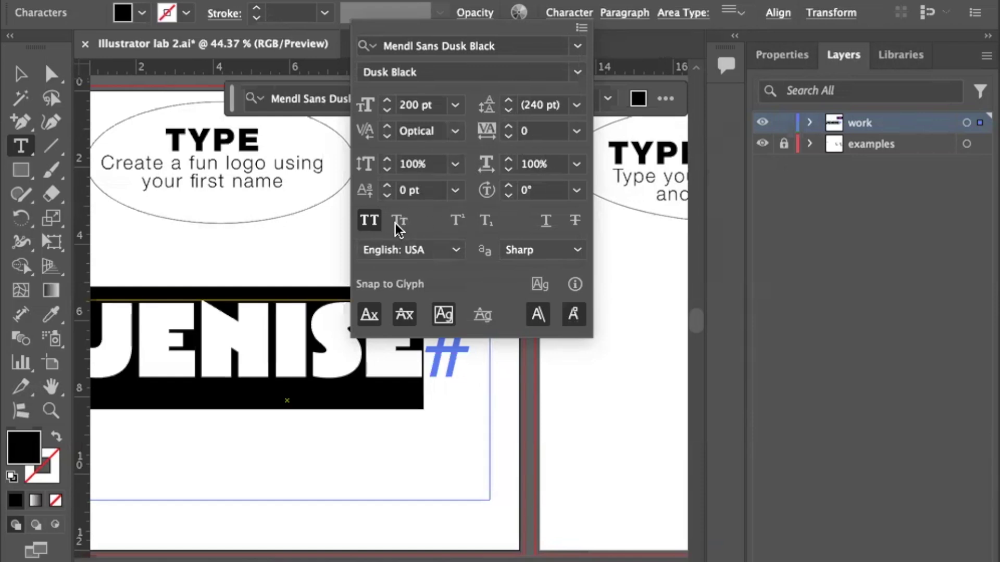
key("Escape")
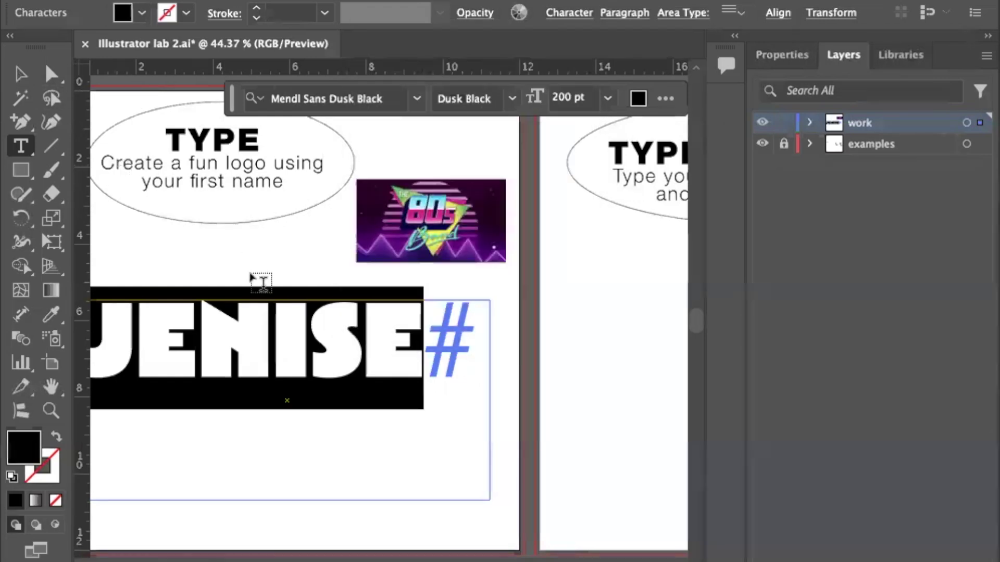
left_click(21, 73)
Drag the JENISE text frame's bottom edge up to just below the letters.
scroll(239, 280, "left", 5)
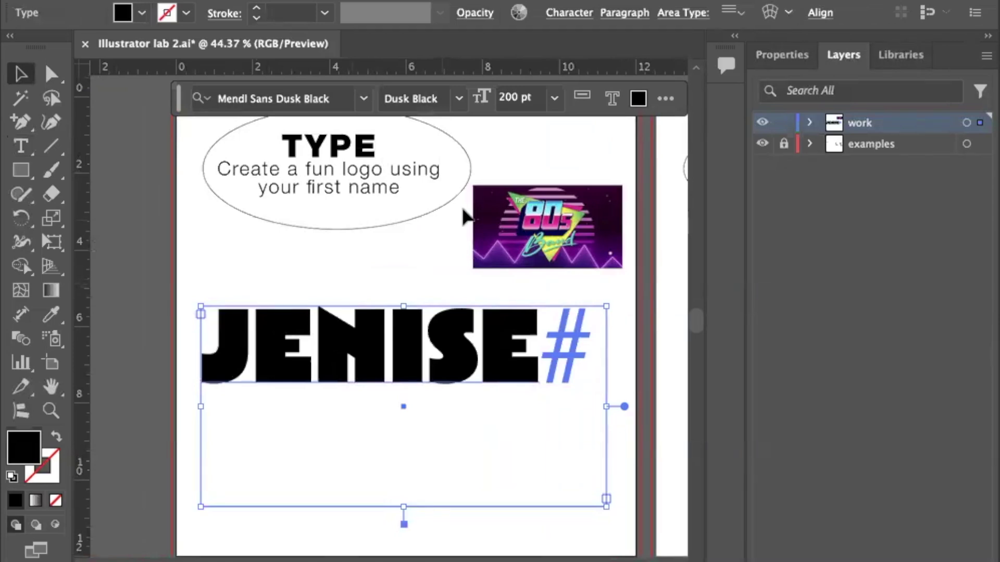
scroll(393, 258, "down", 5)
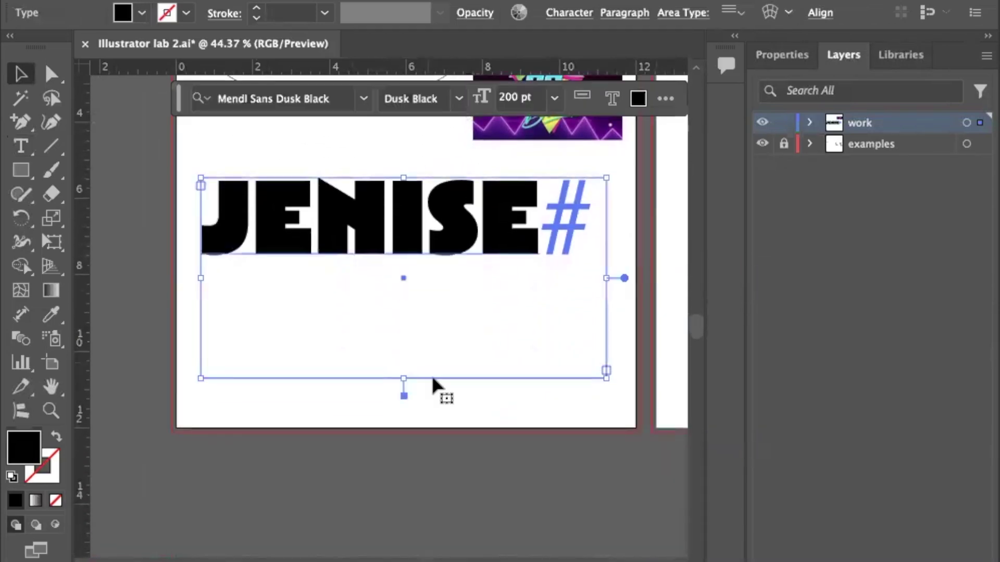
left_click_drag(407, 382, 406, 289)
scroll(398, 312, "up", 1)
scroll(398, 314, "up", 3)
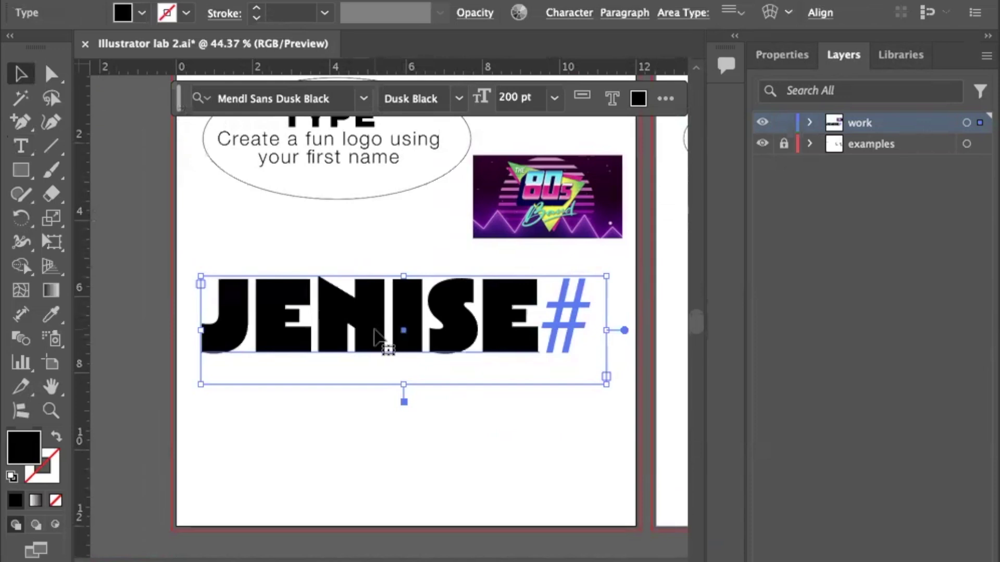
Alt-drag a spare copy of JENISE onto the left pasteboard and reselect the original.
scroll(375, 337, "left", 4)
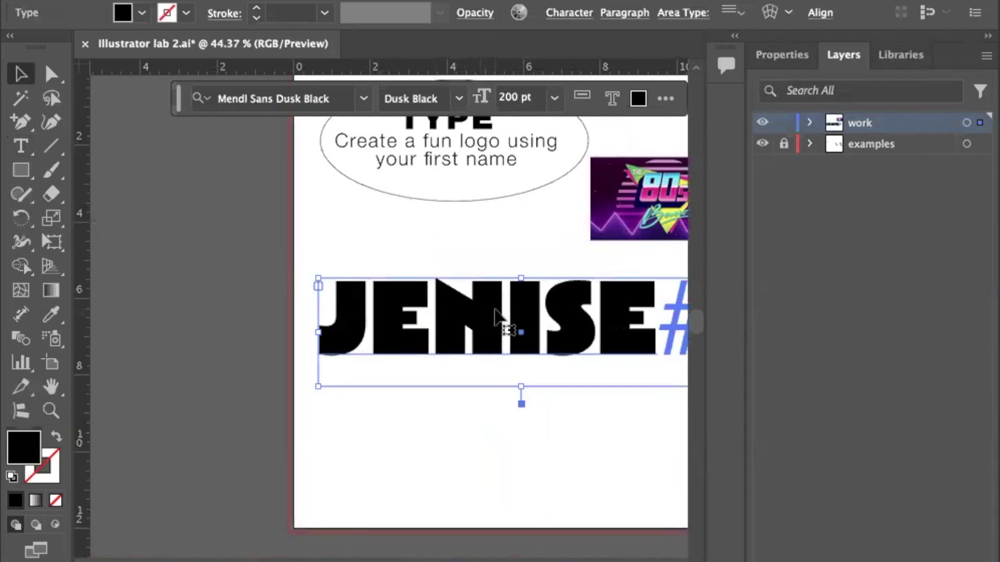
left_click_drag(570, 318, 172, 314)
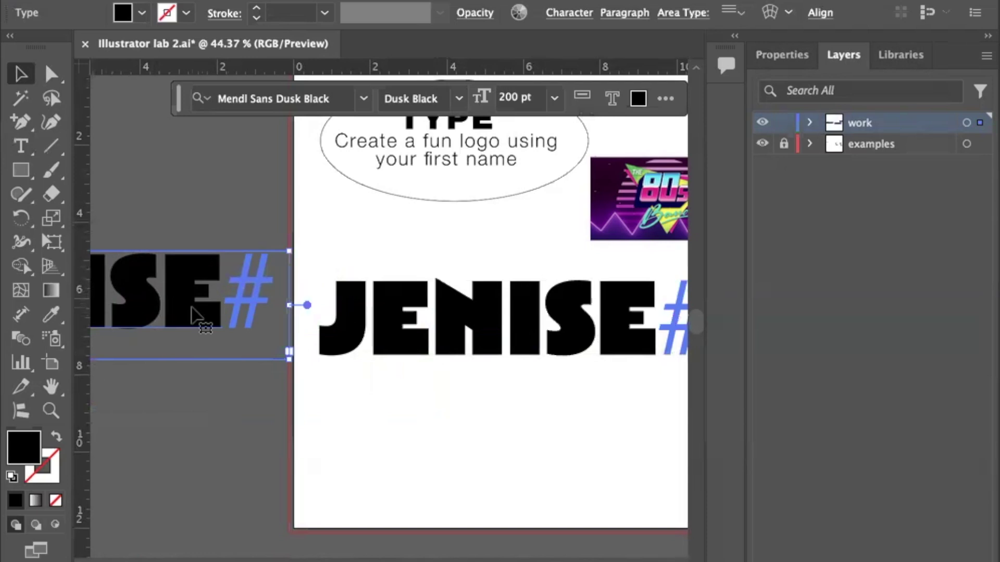
scroll(351, 318, "right", 3)
left_click(353, 312)
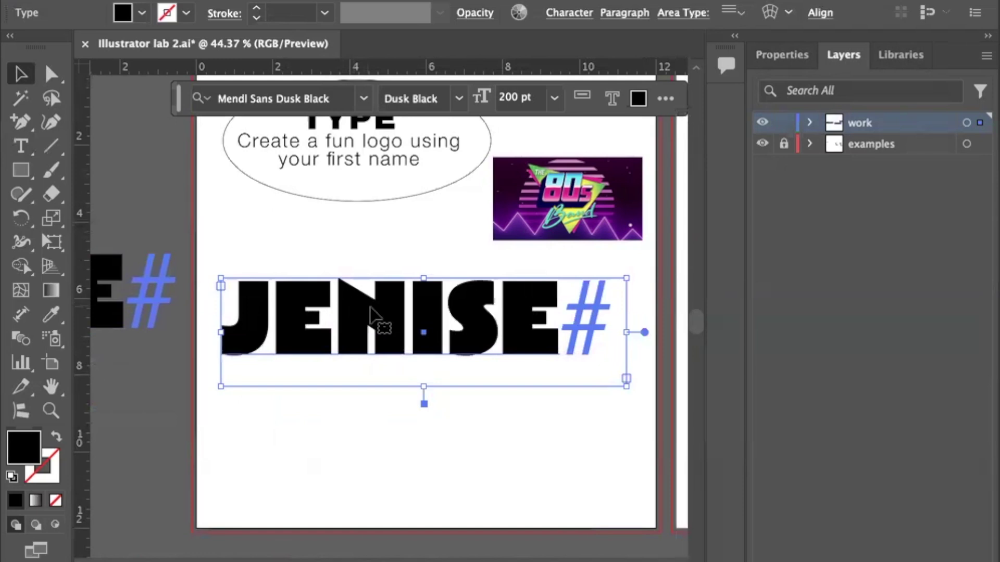
Turn All Caps off for the I in JENISE so it shows a dotted lowercase i.
key("t")
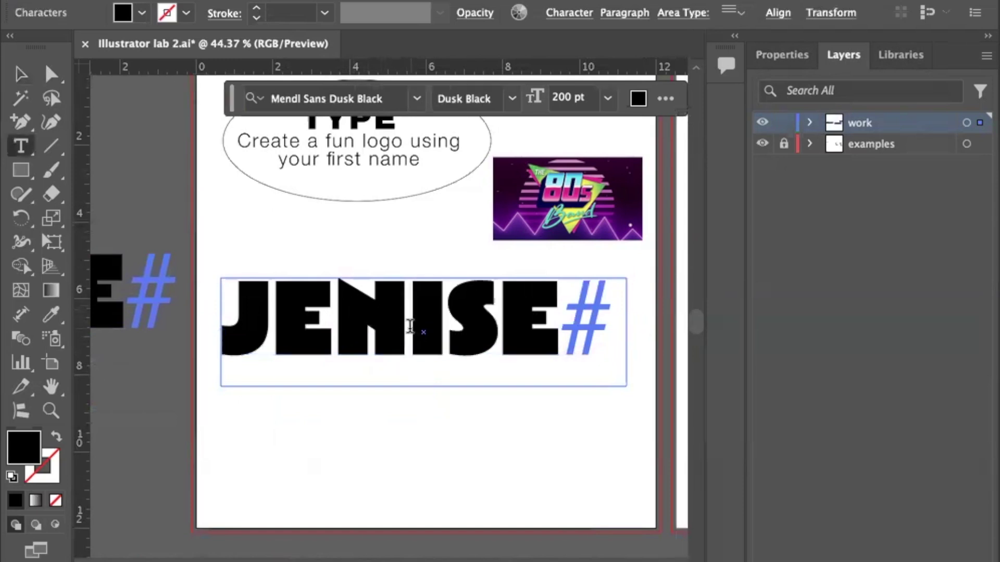
left_click_drag(410, 327, 441, 329)
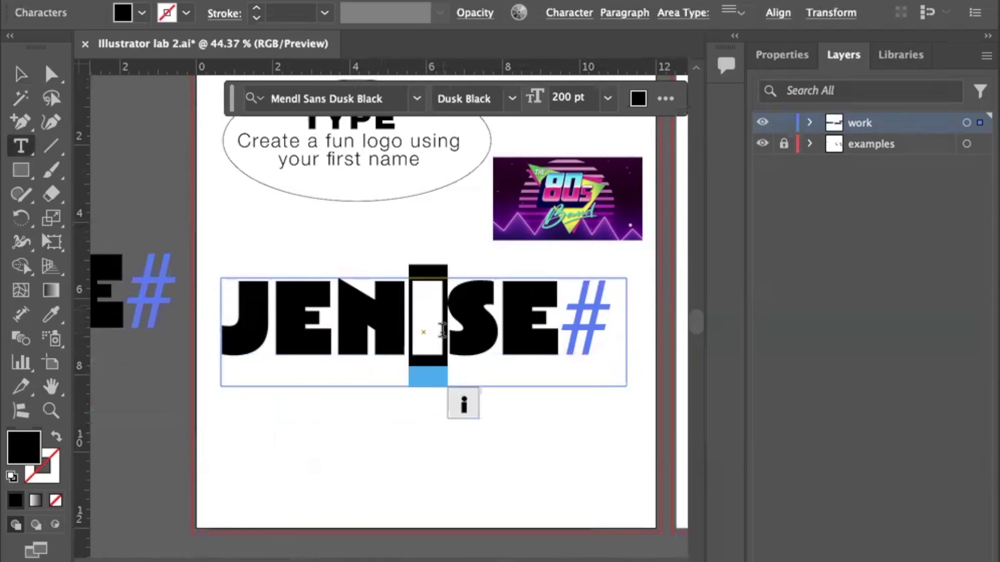
left_click(570, 14)
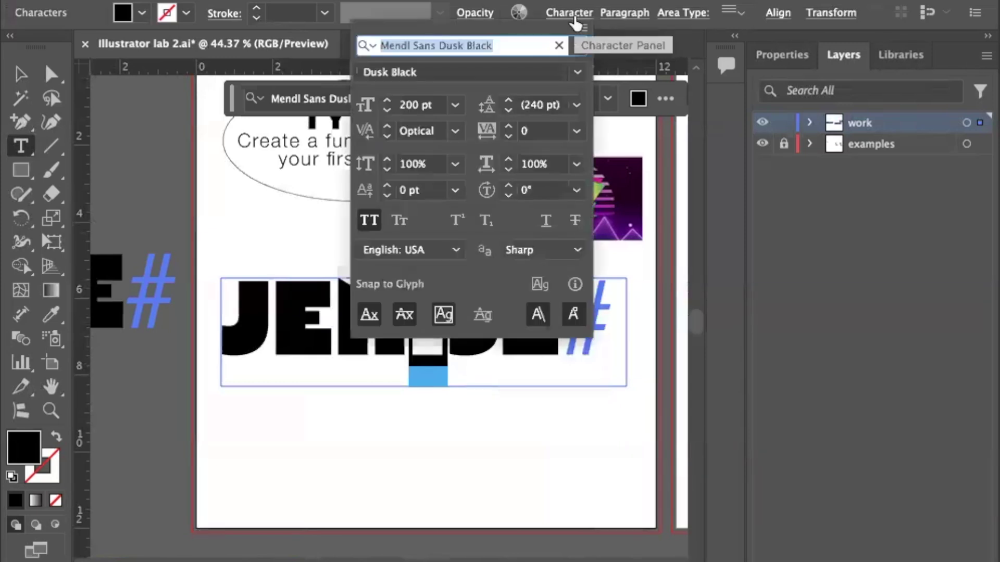
left_click(368, 229)
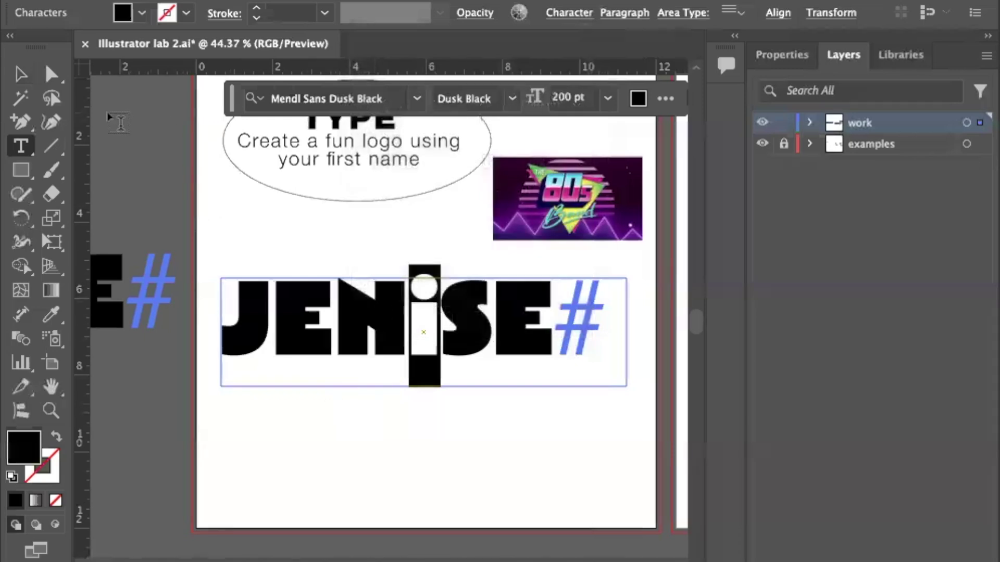
left_click(51, 98)
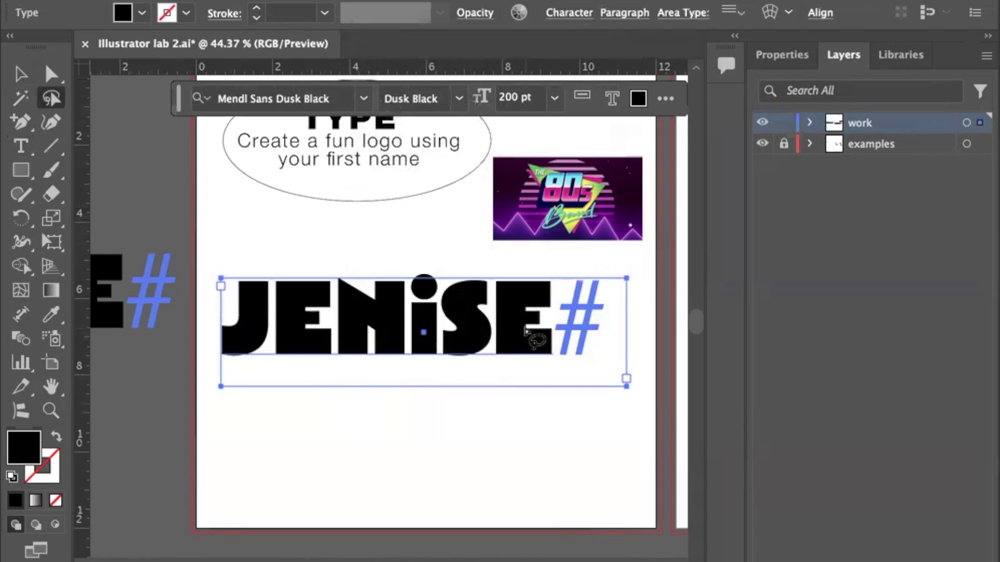
left_click(301, 327)
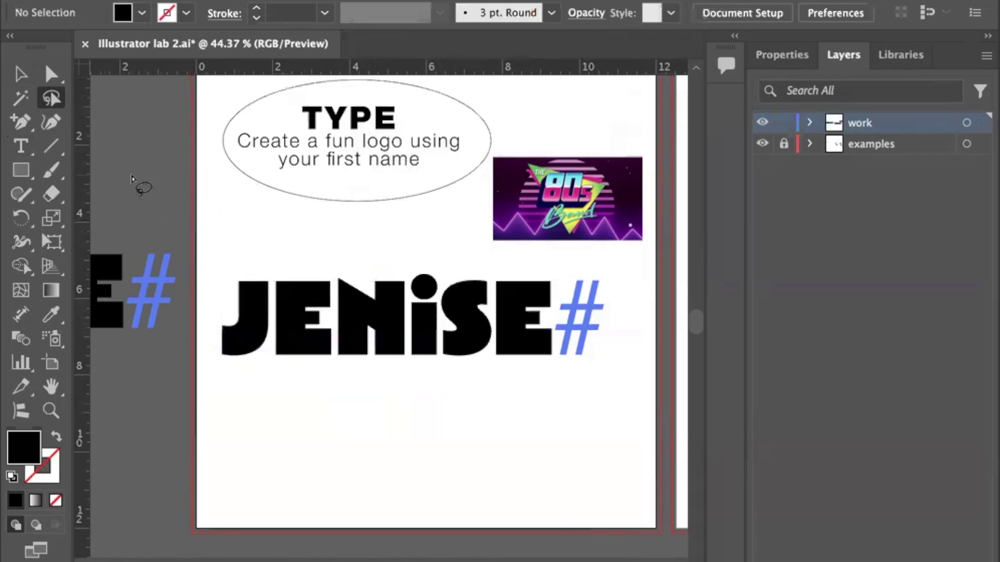
left_click(18, 75)
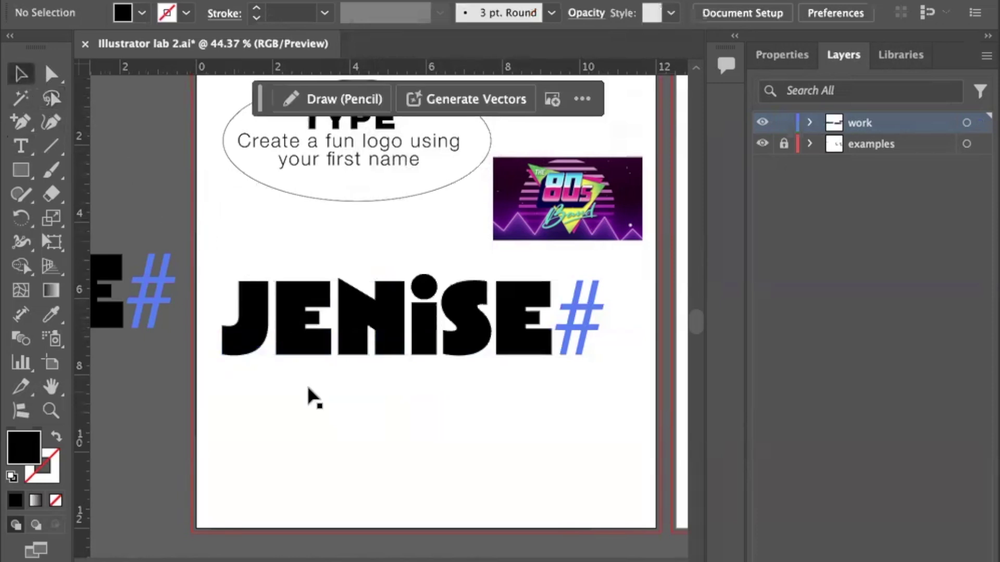
Convert the top JENiSE text into outlined letter shapes with Create Outlines.
left_click(286, 351)
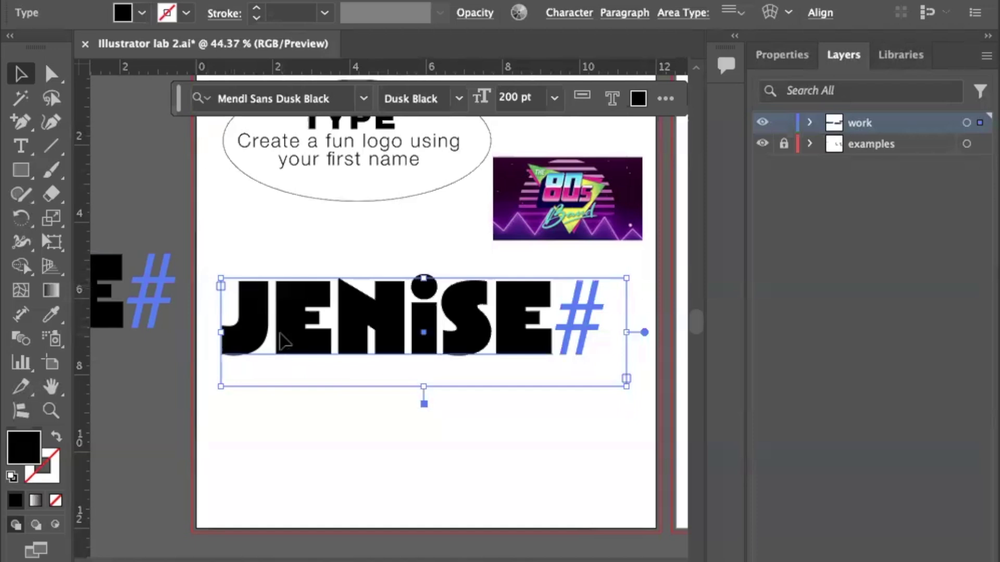
key("super")
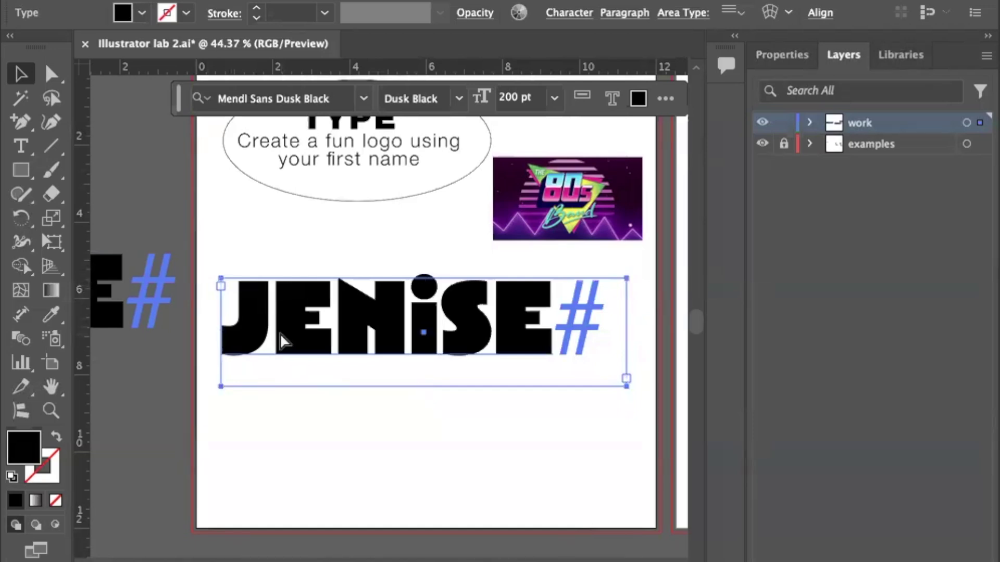
key("shift+super+o")
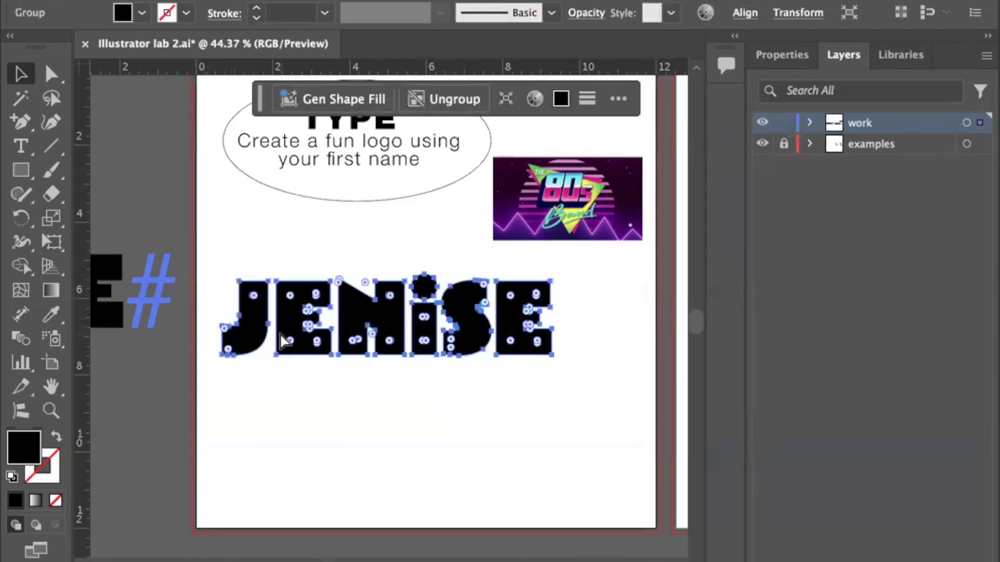
key("super+z")
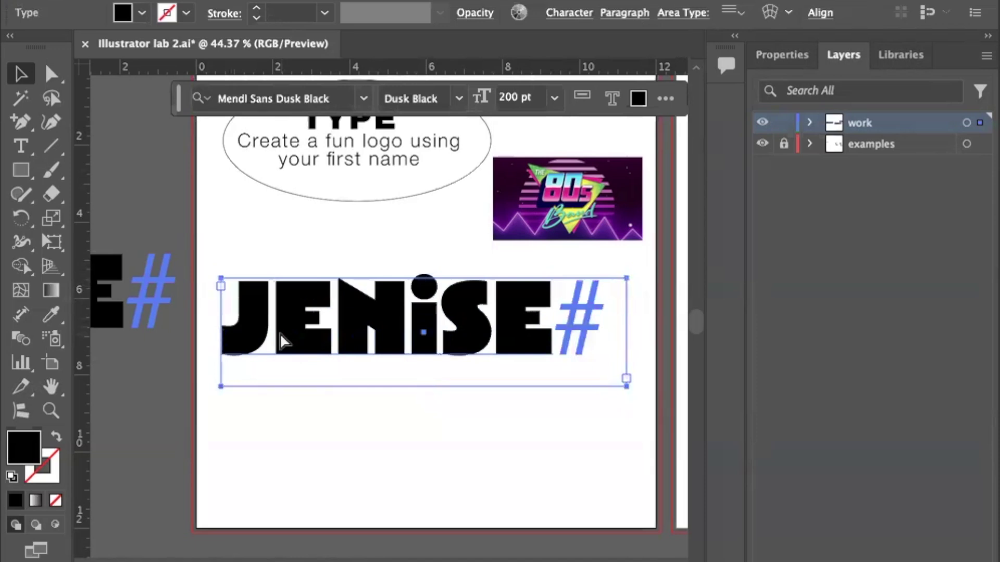
key("shift+super+o")
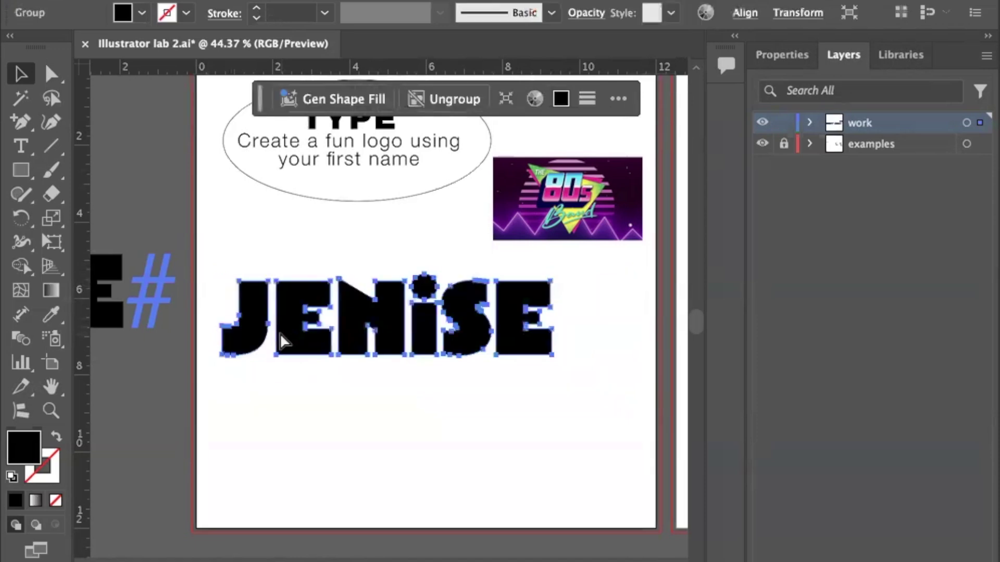
left_click(284, 342)
Move the spare plain JENISE copy below the logo and hide the hidden-character markers.
scroll(210, 365, "left", 3)
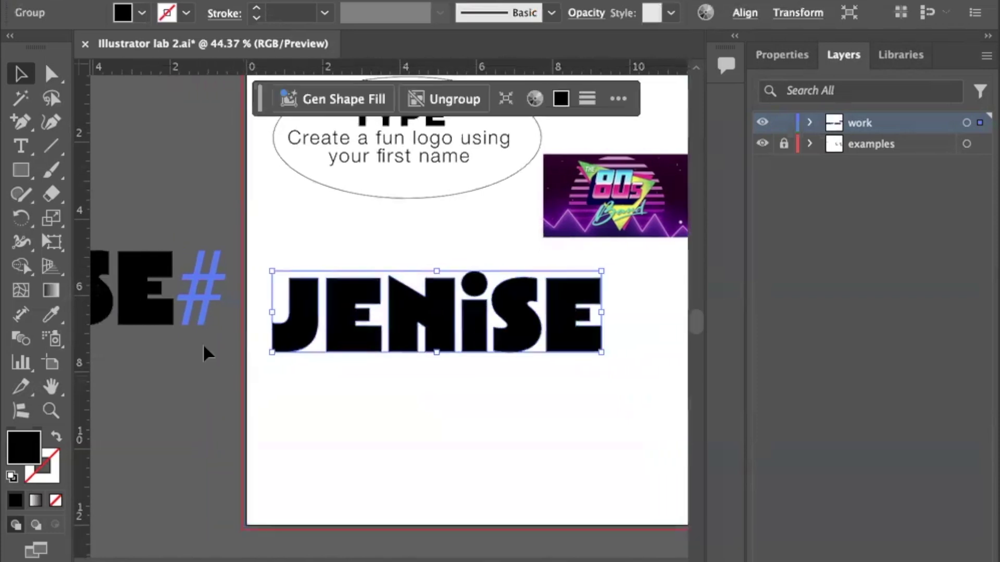
left_click_drag(146, 319, 569, 442)
left_click(172, 346)
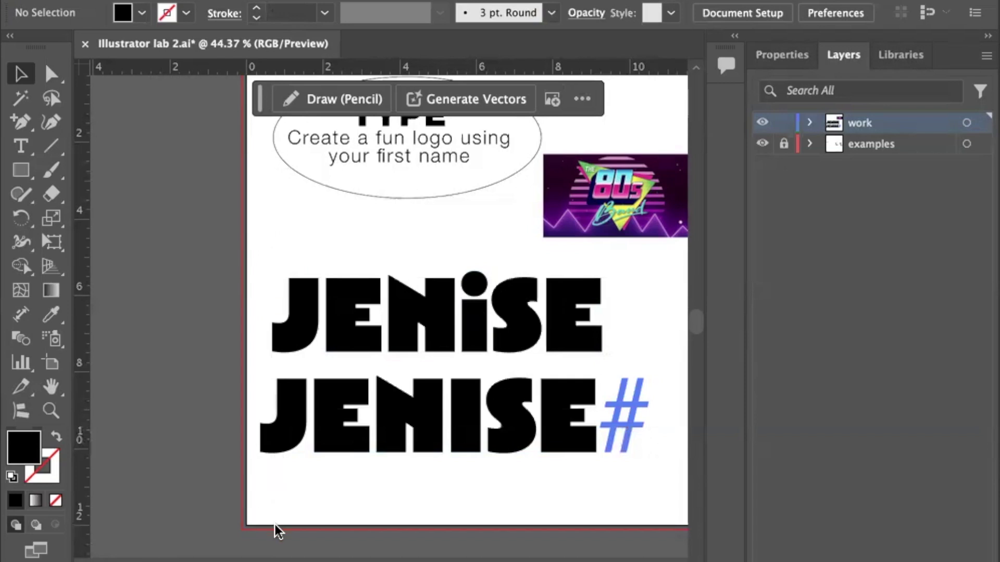
key("super+alt+i")
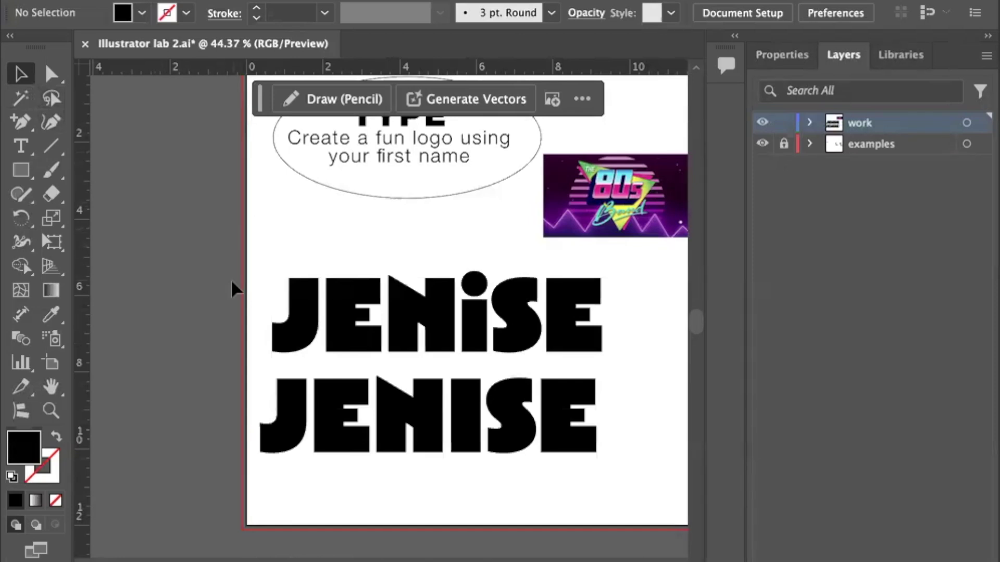
left_click(433, 435)
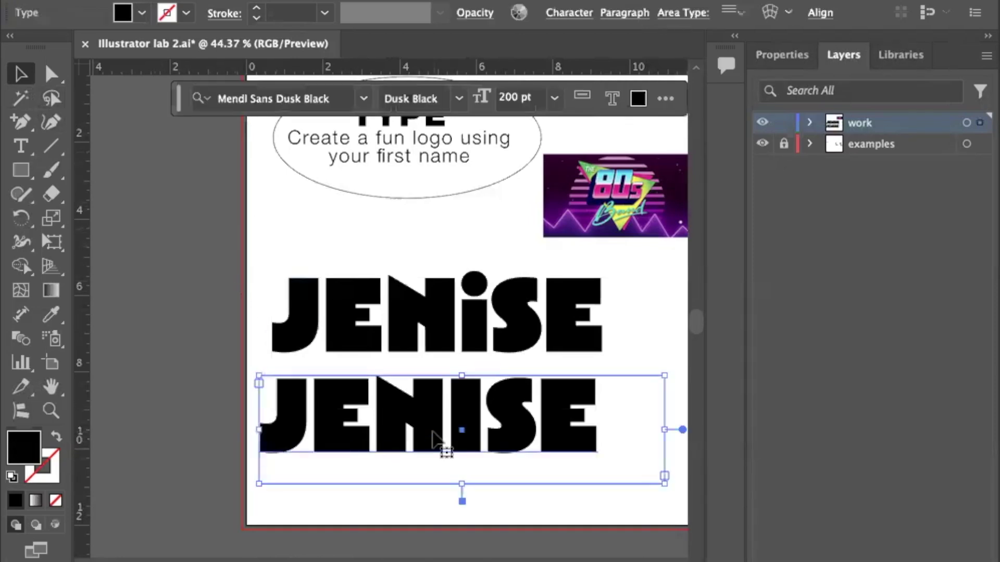
double_click(457, 424)
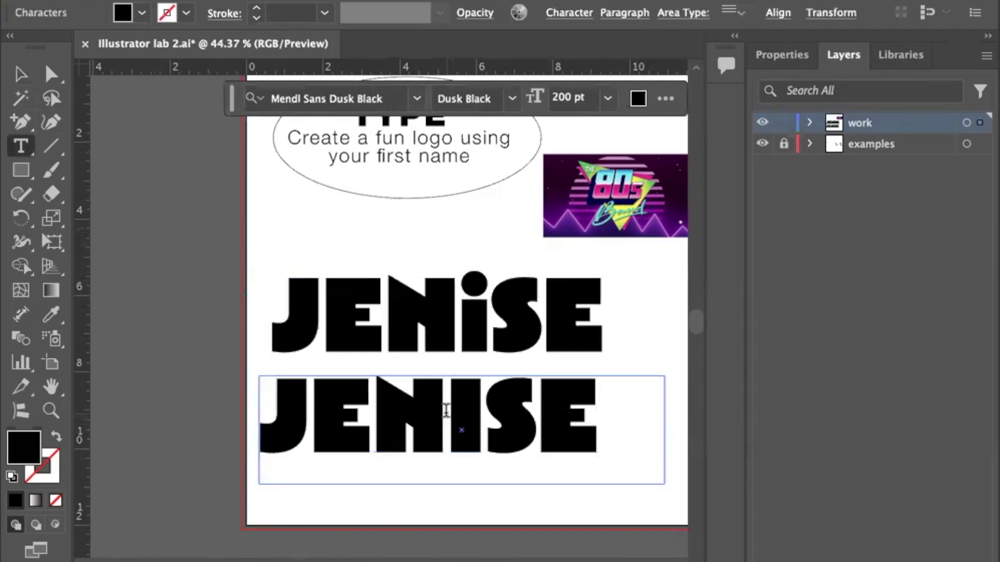
double_click(446, 410)
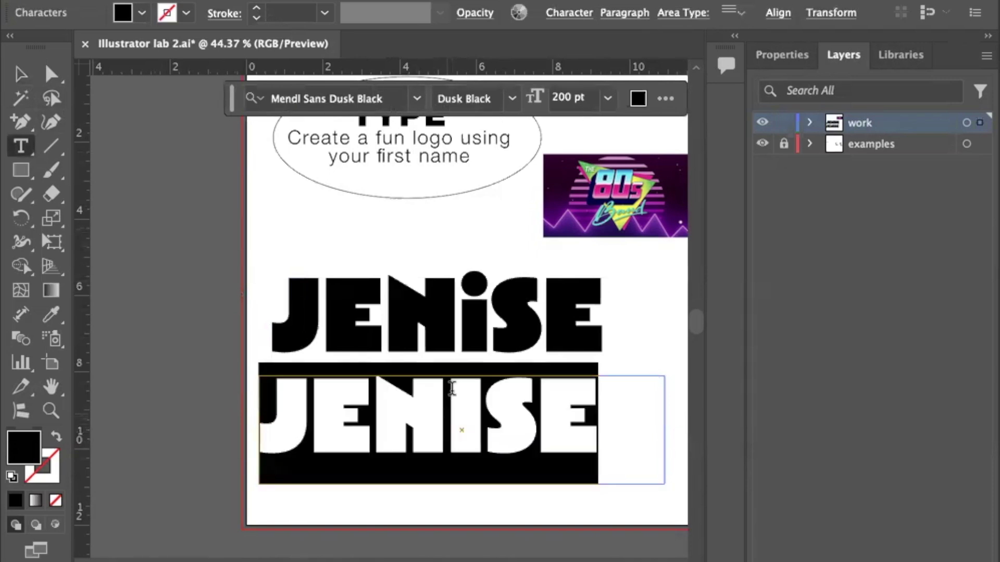
left_click(458, 321)
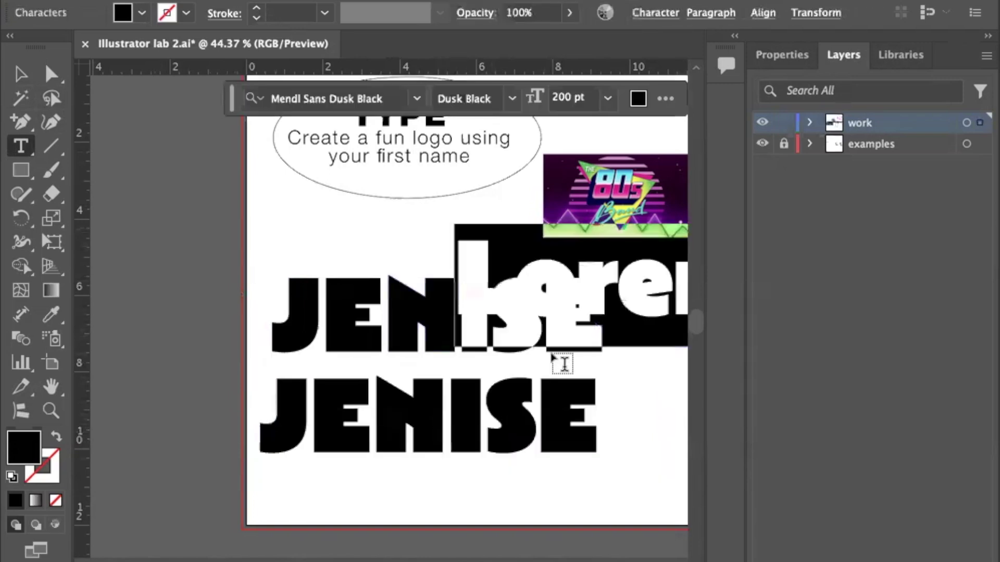
left_click(22, 75)
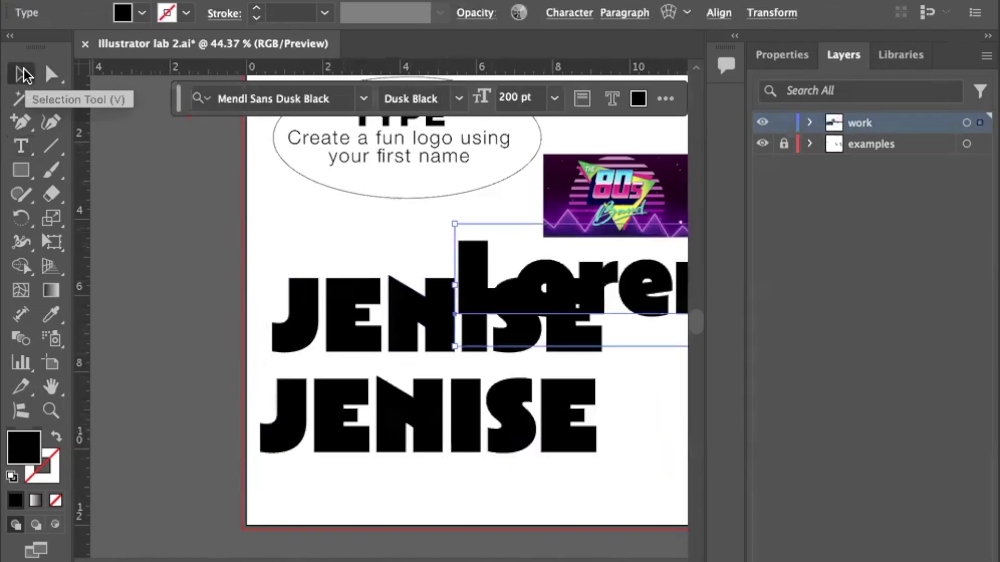
key("Delete")
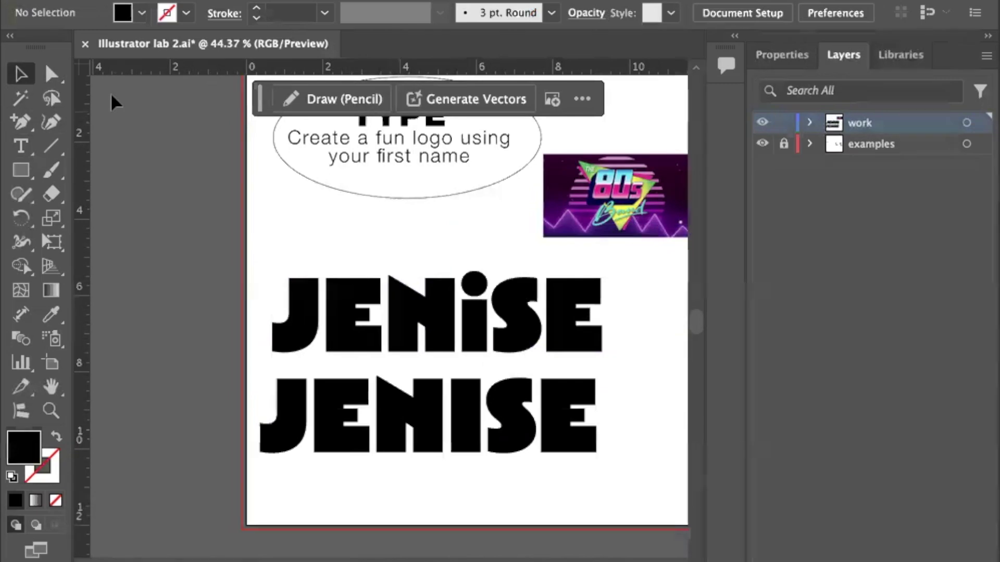
left_click(50, 76)
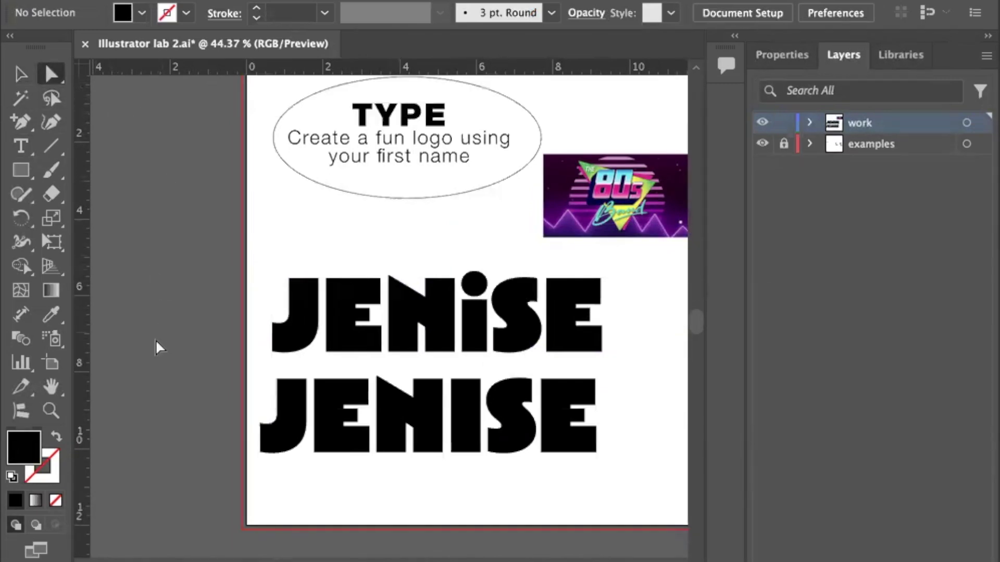
Inspect the individual outlined letters J, E, N, i, S, E of the top JENISE.
left_click(276, 439)
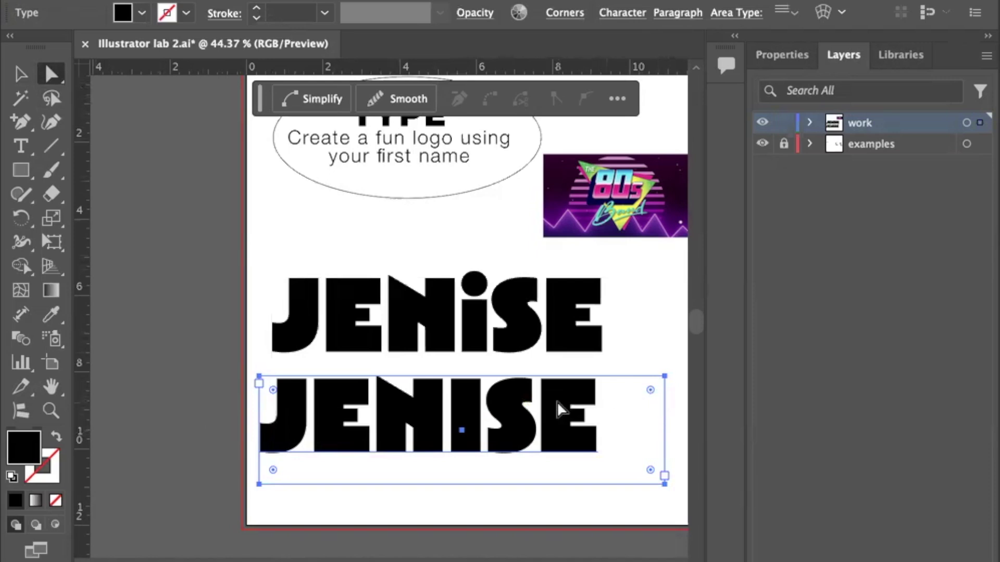
left_click(436, 324)
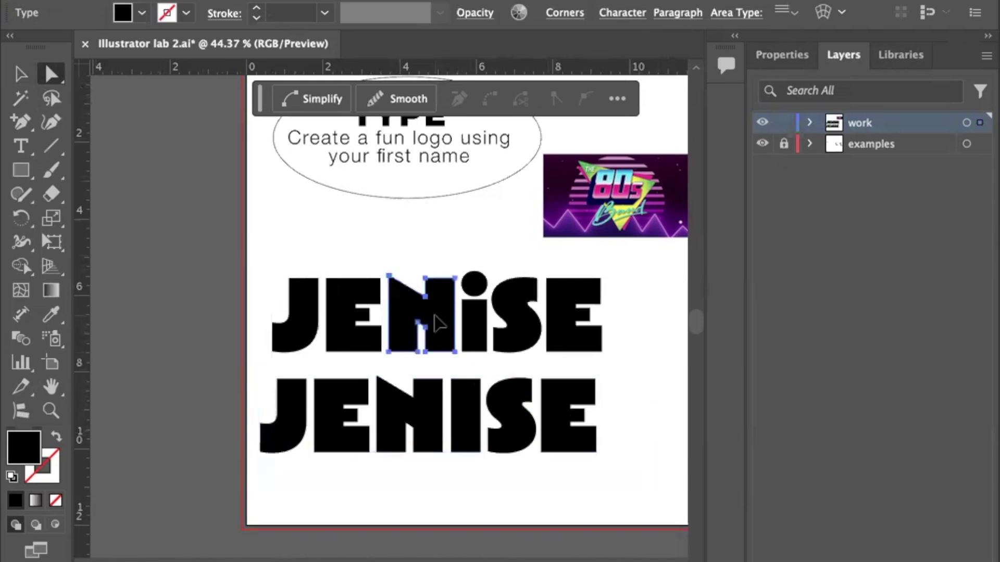
left_click(341, 315)
left_click(296, 325)
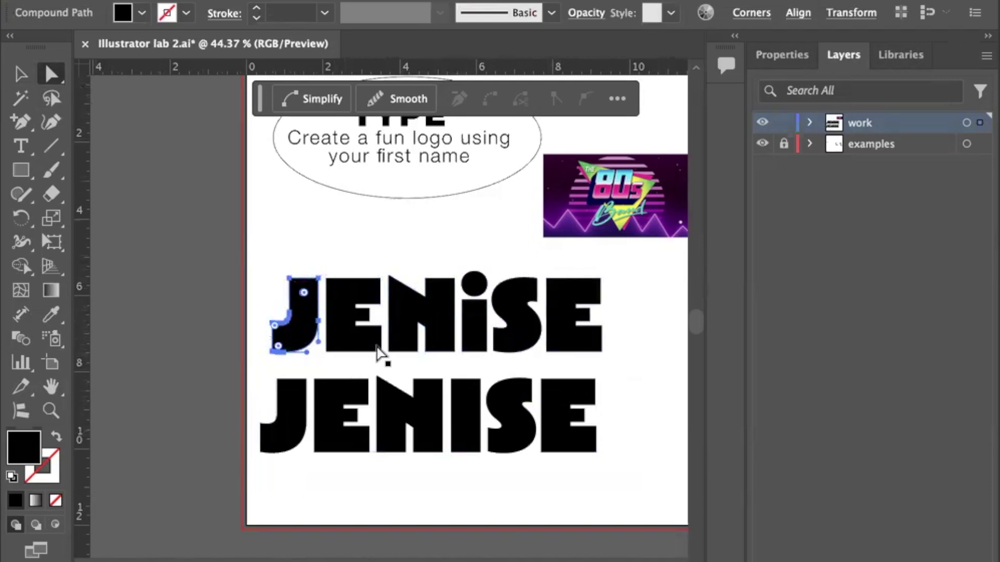
left_click(478, 333)
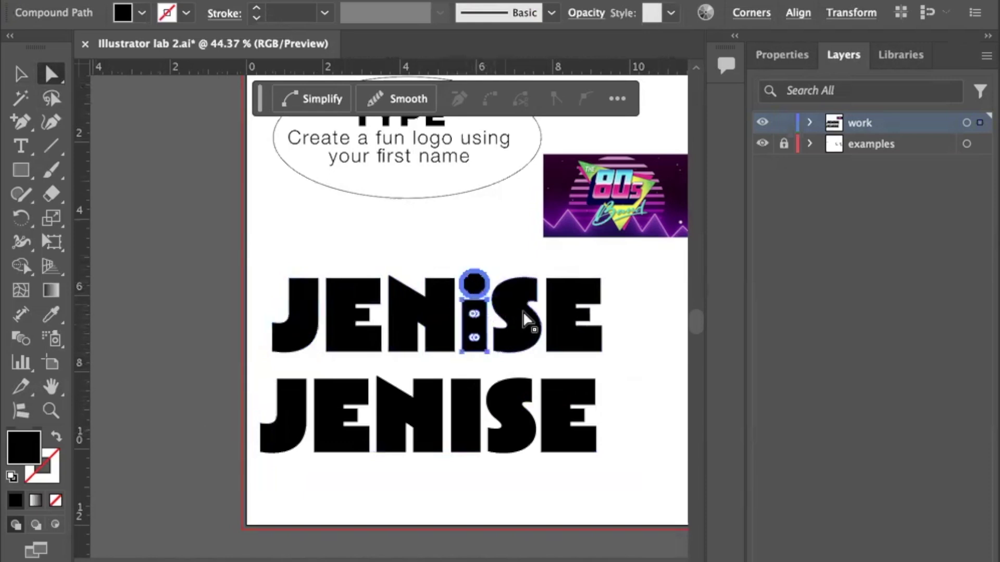
left_click(567, 335)
left_click(516, 344)
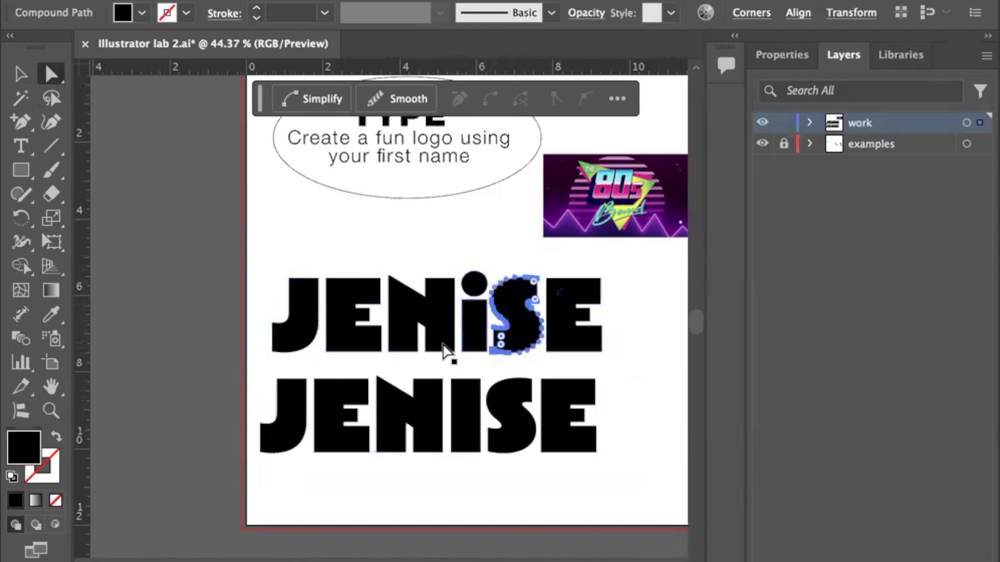
left_click(341, 341)
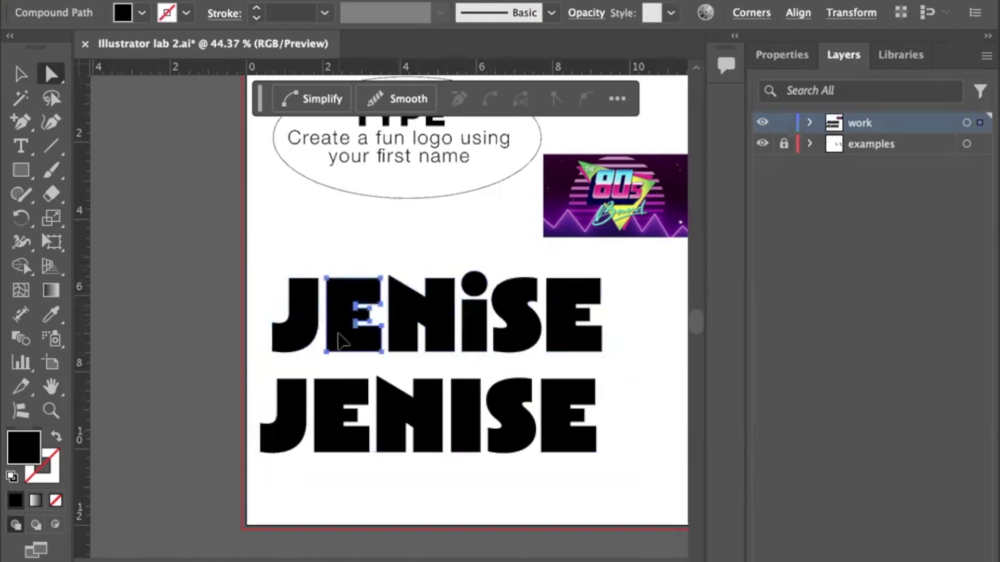
Move the lower plain JENISE fully onto the left pasteboard, then marquee-select the lettering.
left_click(21, 73)
left_click_drag(468, 442, 203, 454)
left_click_drag(228, 421, 128, 376)
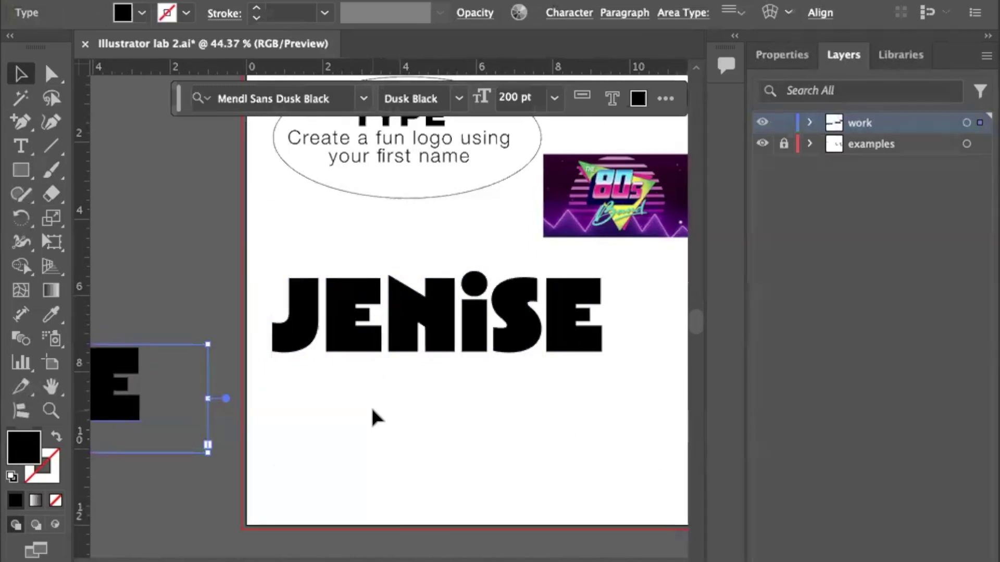
scroll(371, 410, "right", 3)
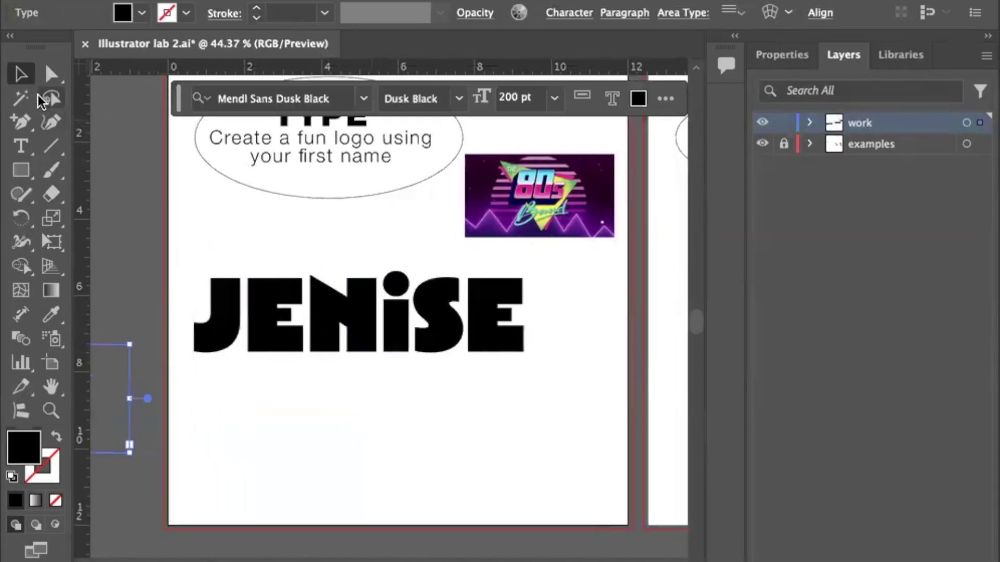
left_click_drag(190, 260, 521, 380)
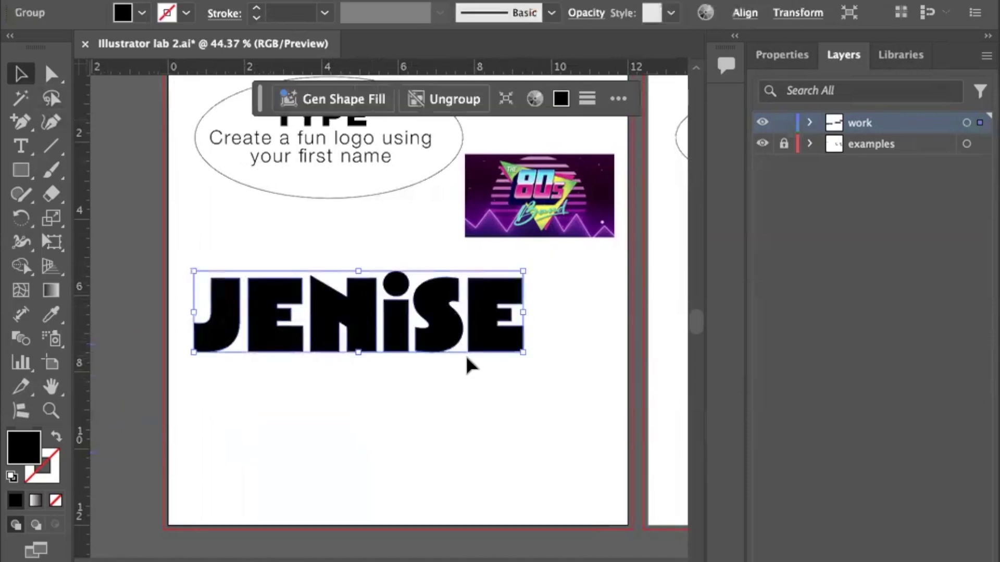
Move the JENISE lettering lower and merge its letters into a compound path with Cmd+8.
left_click_drag(400, 344, 429, 392)
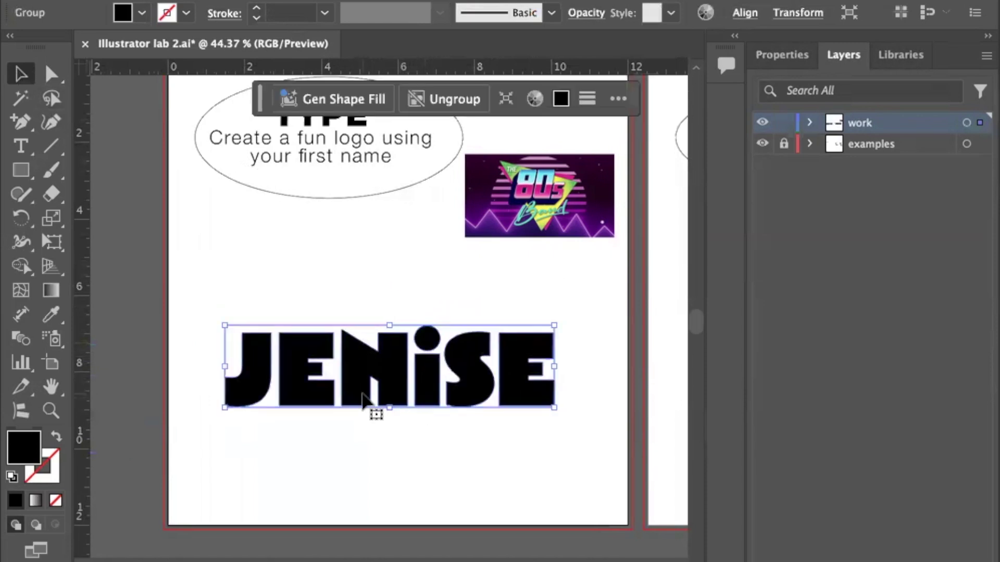
left_click(351, 255)
left_click(368, 357)
key("super")
key("super+8")
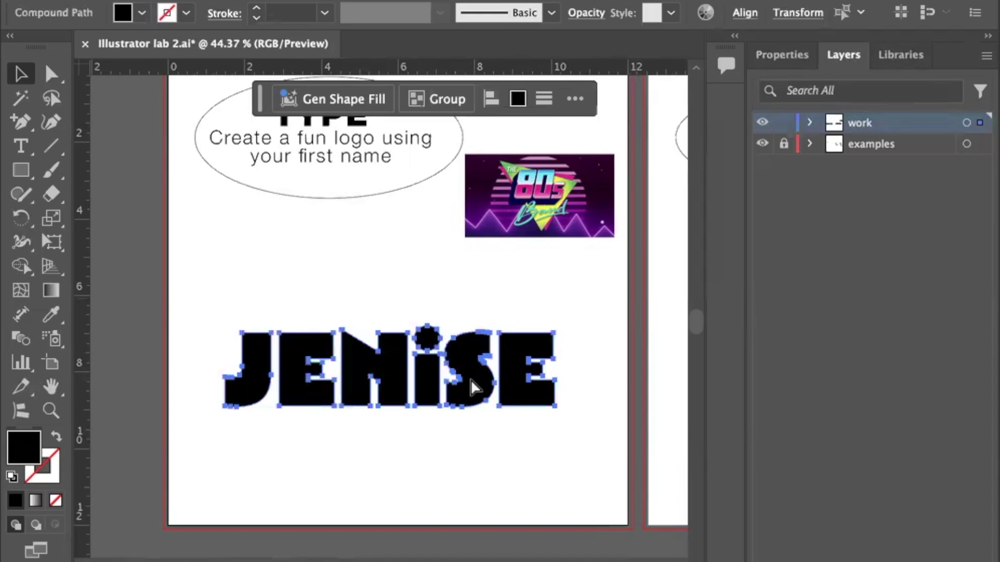
Confirm the letters are merged, then group the whole JENISE compound shape with Cmd+G.
left_click(421, 276)
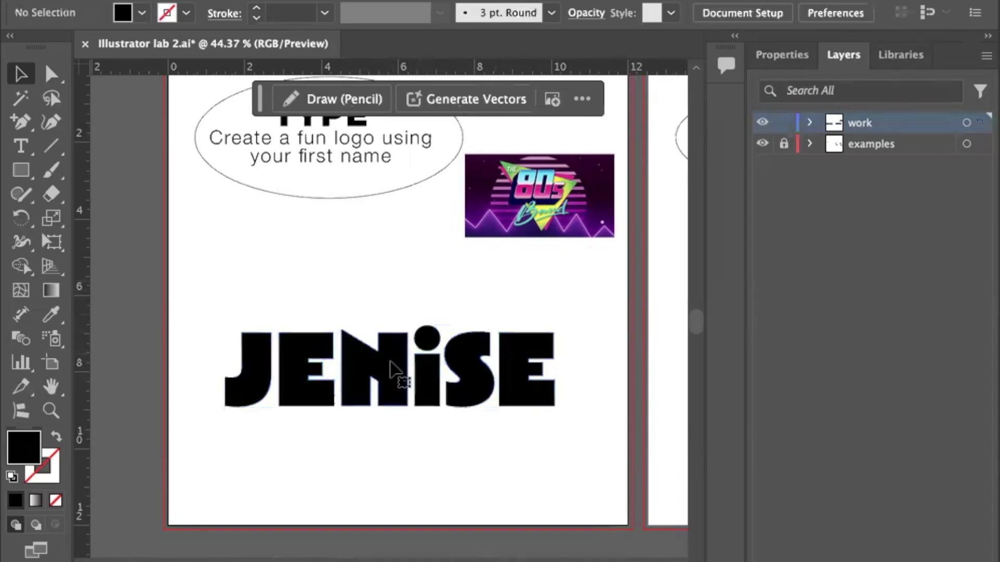
left_click(395, 368)
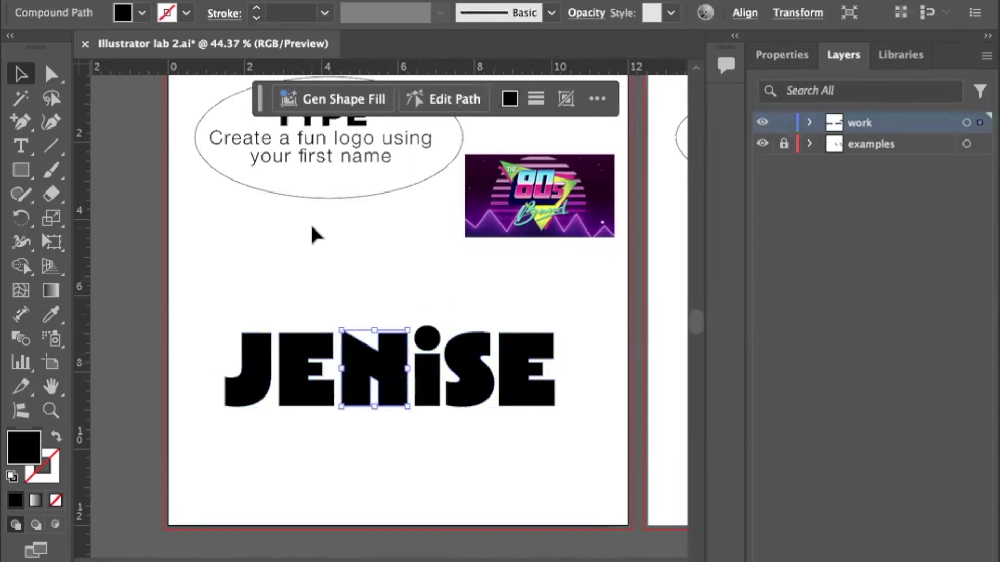
left_click(226, 296)
left_click_drag(197, 290, 595, 437)
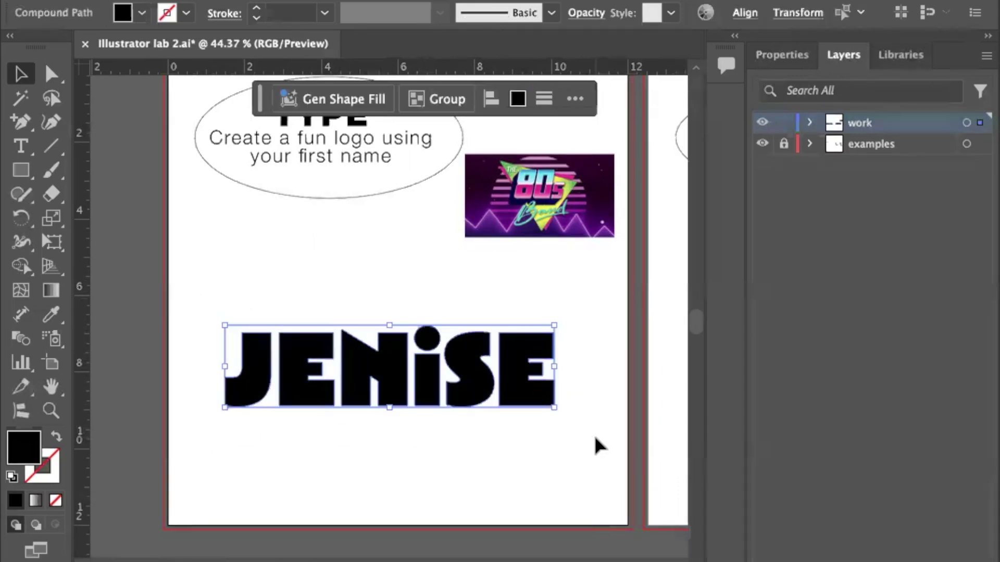
key("super+g")
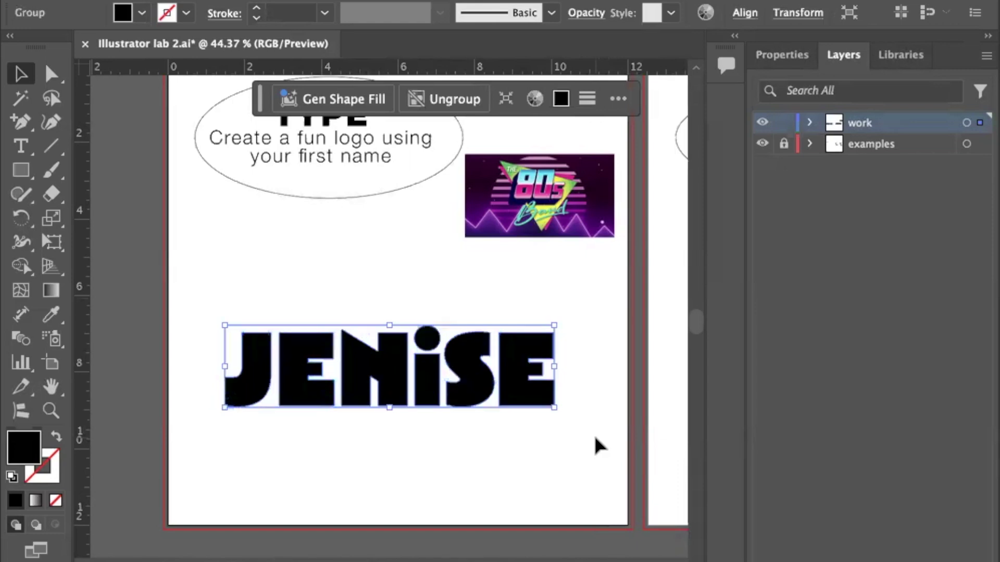
left_click(219, 238)
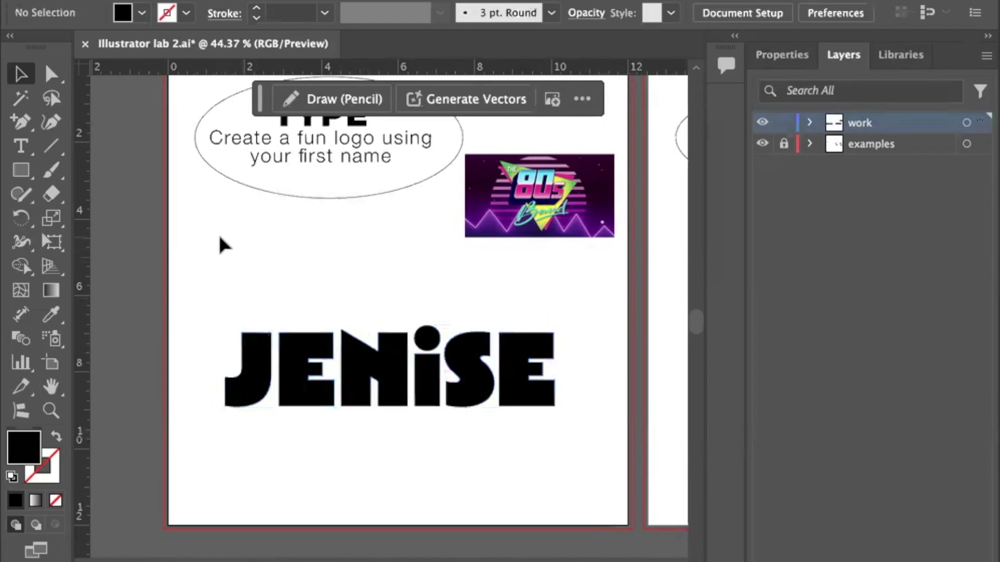
Nudge the JENISE group up slightly, then zoom in to examine the 80s band image.
left_click_drag(288, 375, 290, 346)
left_click(528, 229)
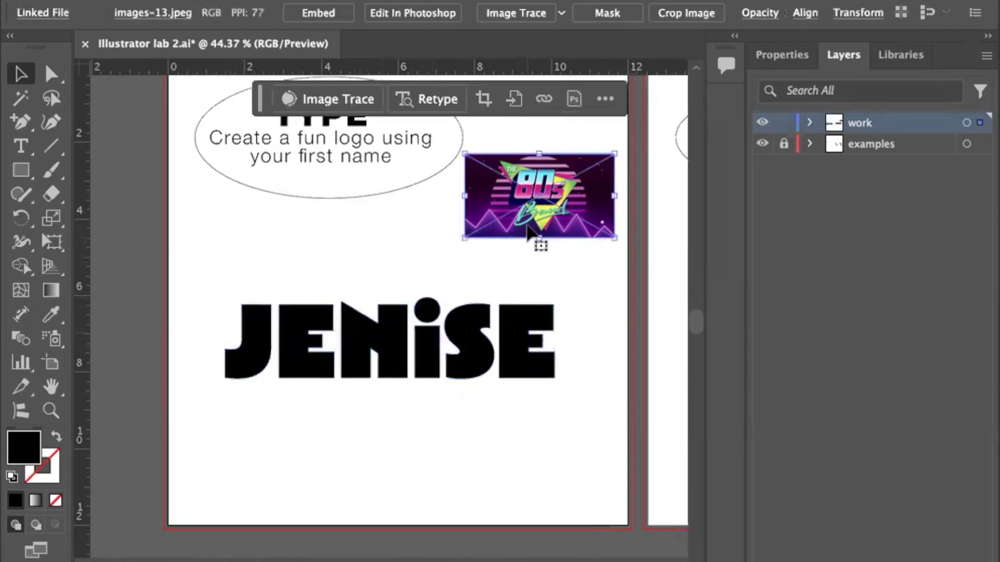
key("ctrl+equal")
key("ctrl+equal")
key("ctrl+equal")
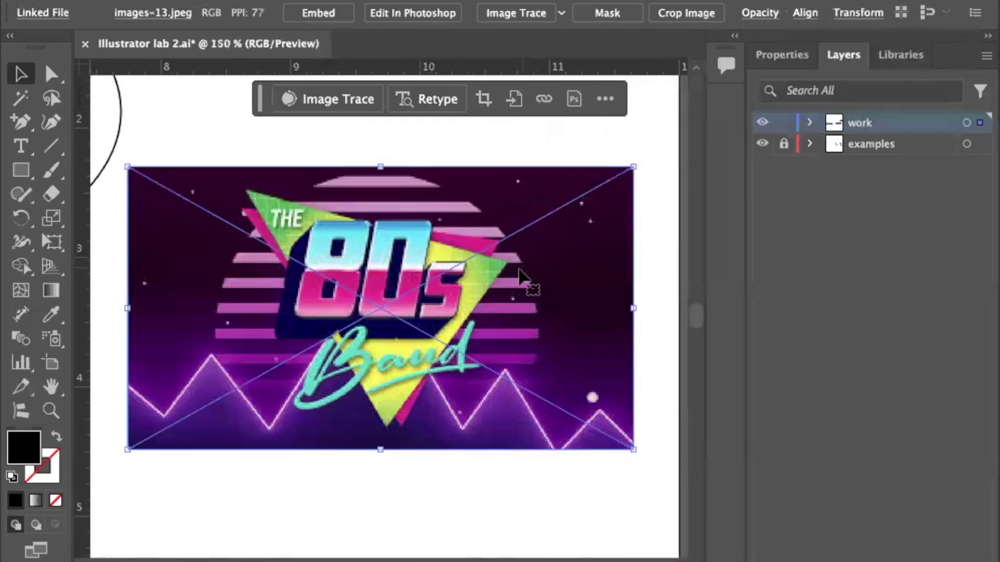
scroll(453, 308, "down", 5)
scroll(453, 309, "left", 3)
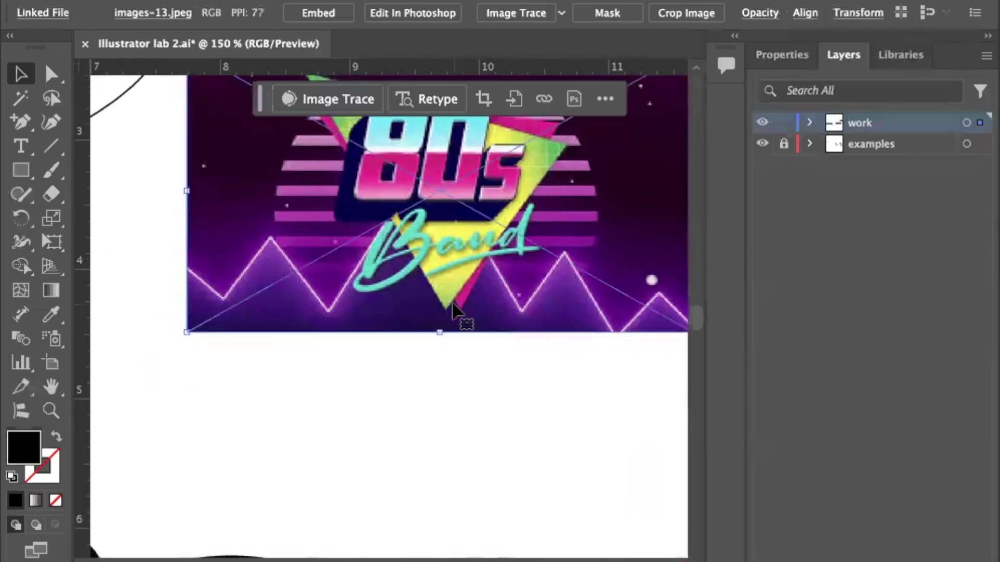
scroll(453, 308, "left", 3)
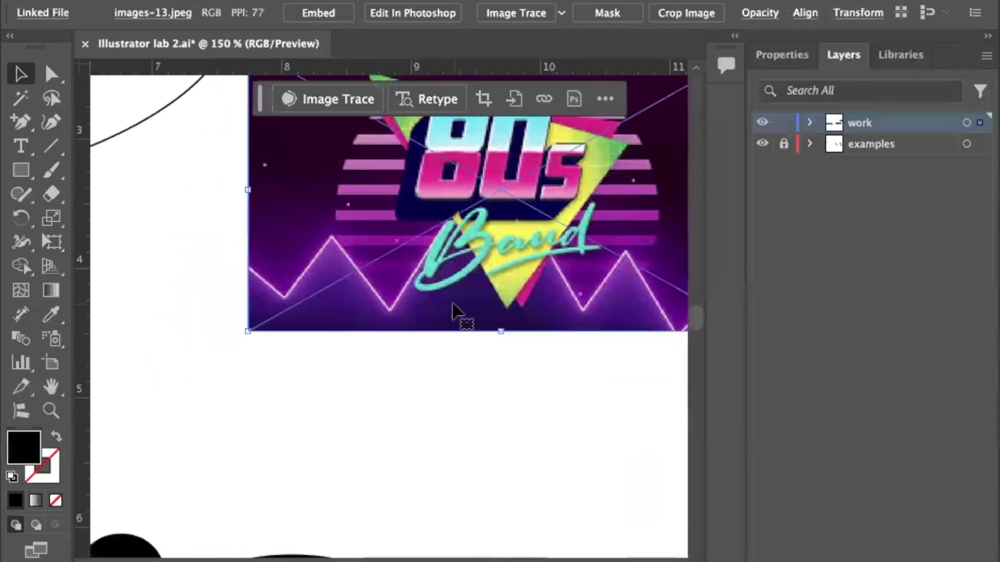
key("ctrl+minus")
key("ctrl+minus")
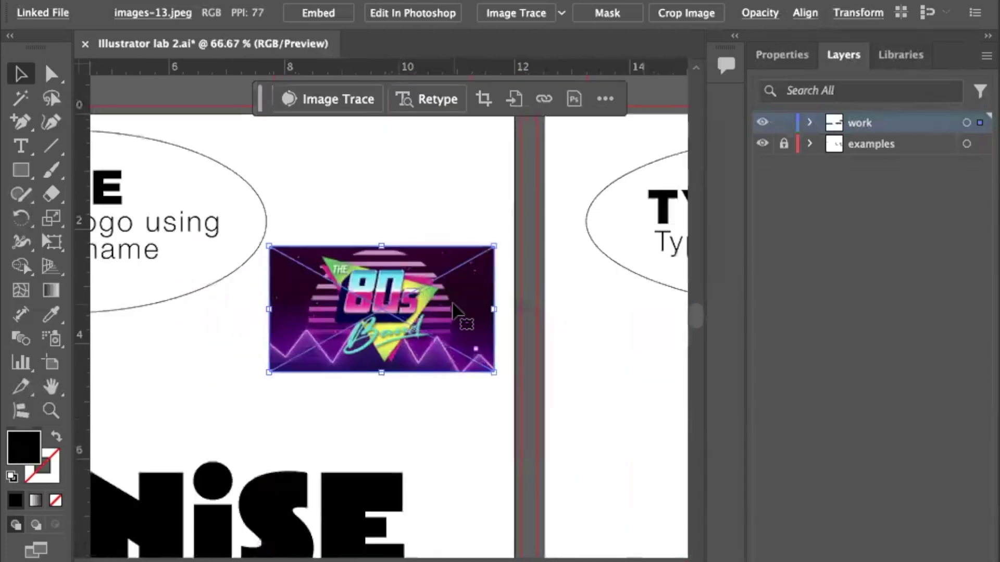
scroll(452, 303, "down", 6)
scroll(452, 303, "left", 5)
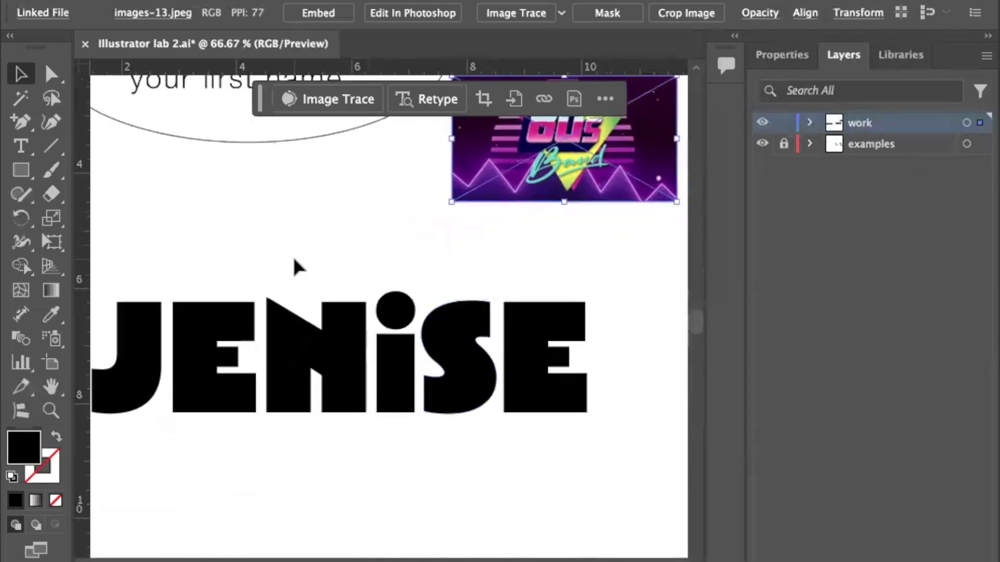
left_click(21, 170)
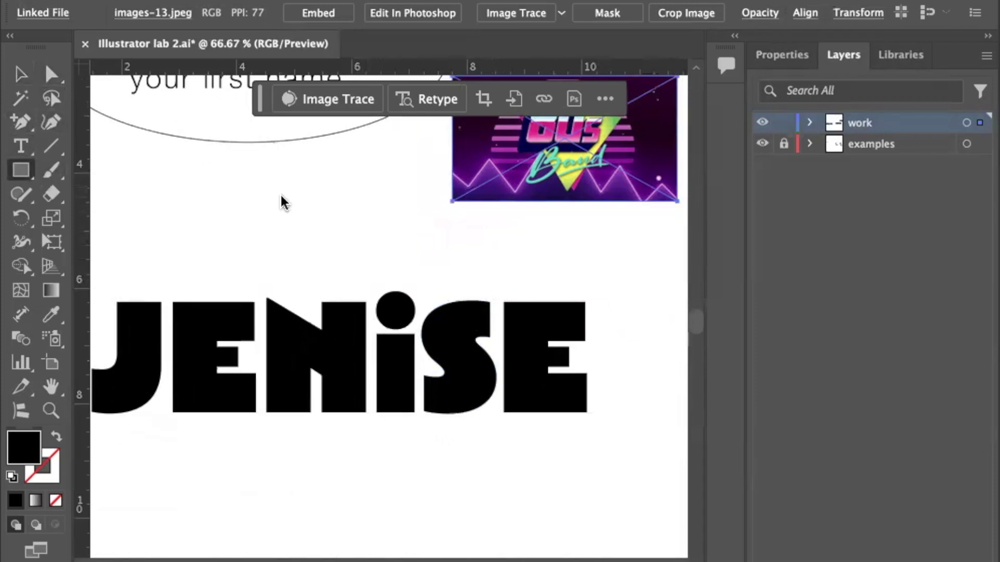
Draw a small black bar above JENISE, then delete it.
left_click(280, 197)
left_click(616, 369)
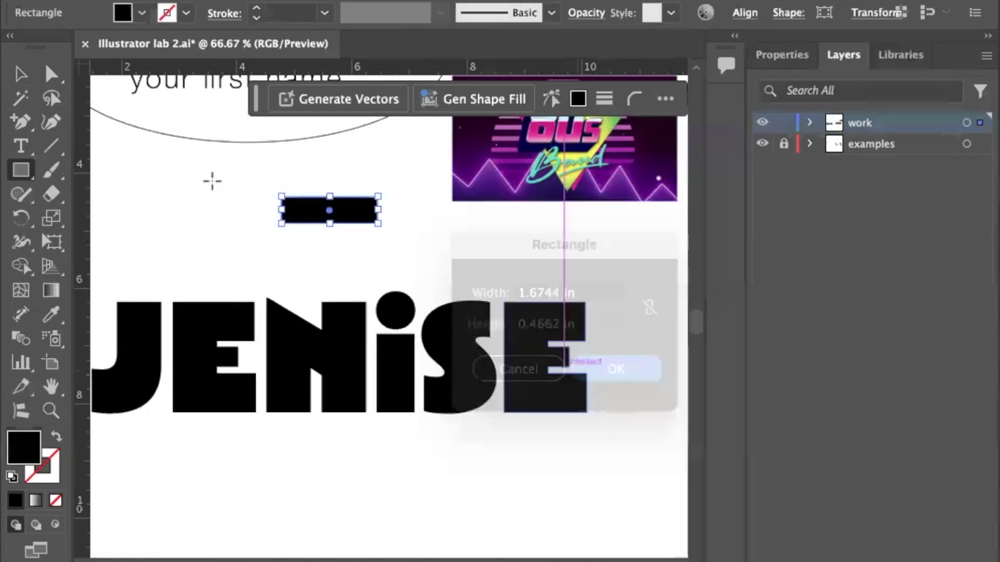
key("v")
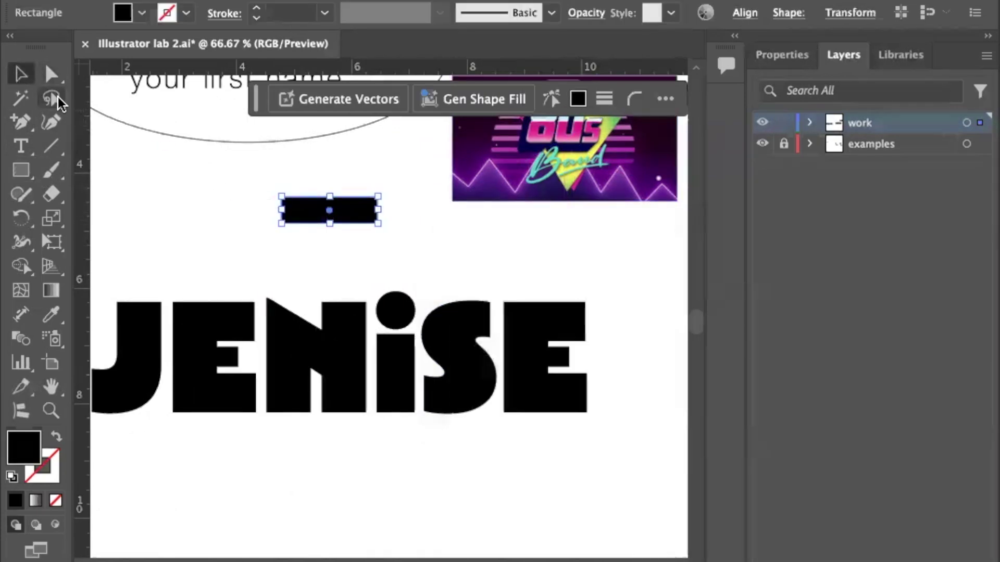
key("super+shift+a")
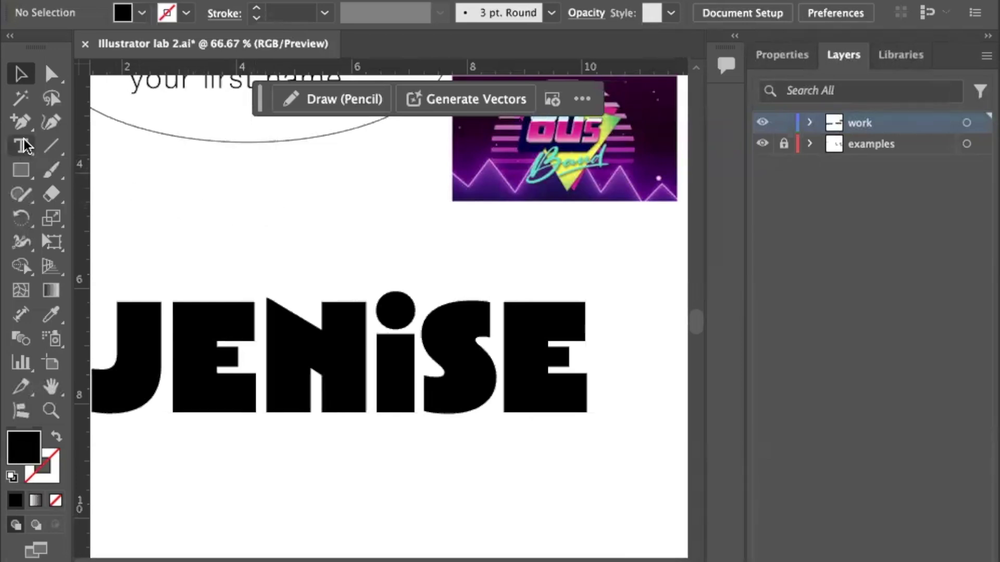
Draw a large polygon above the lettering and reduce it to a three-sided triangle.
left_click_drag(20, 169, 104, 241)
left_click_drag(255, 190, 350, 297)
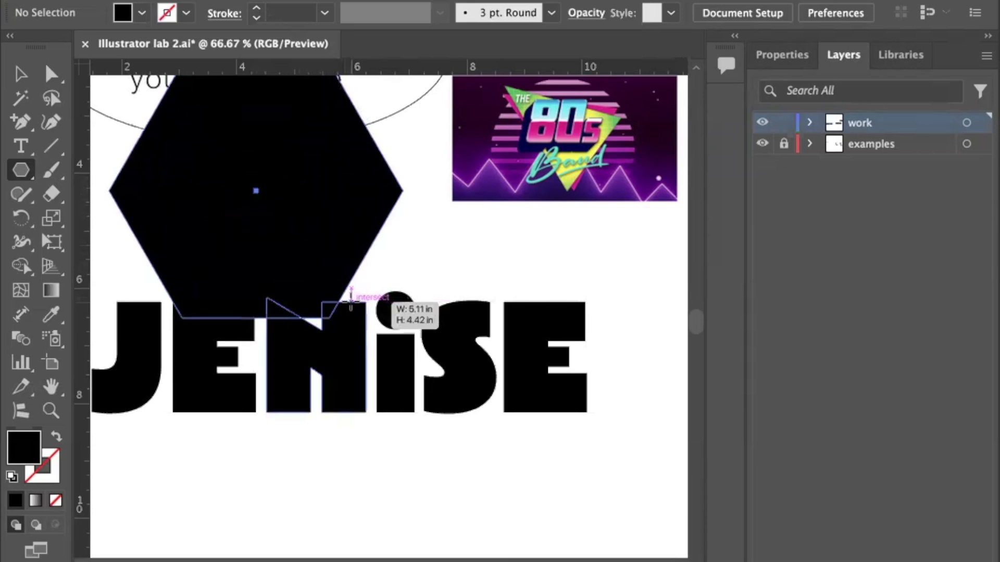
left_click_drag(350, 297, 351, 297)
key("Down")
key("Down")
key("Down")
key("Down")
left_click(15, 72)
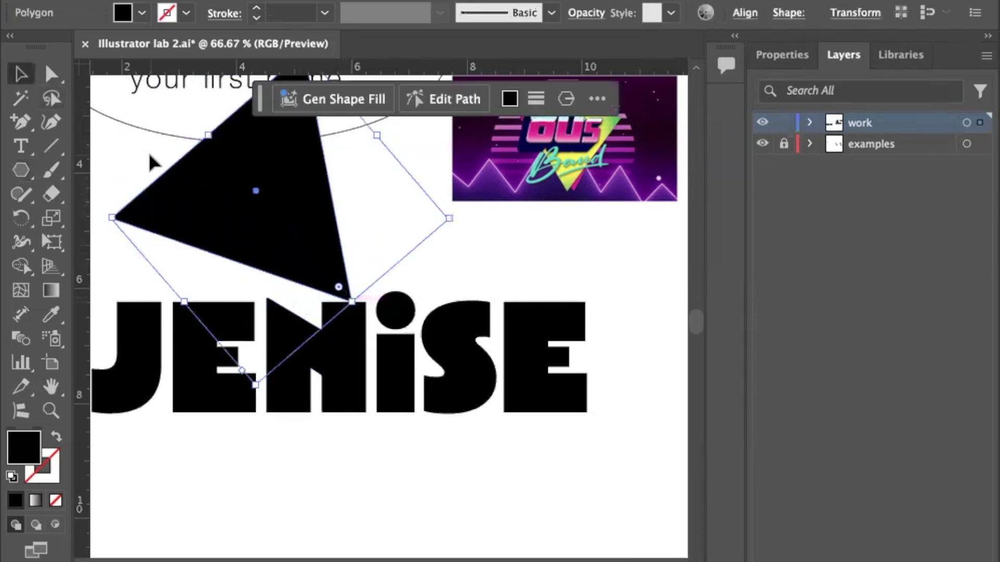
Position the black triangle just above the JENISE lettering.
scroll(150, 161, "up", 3)
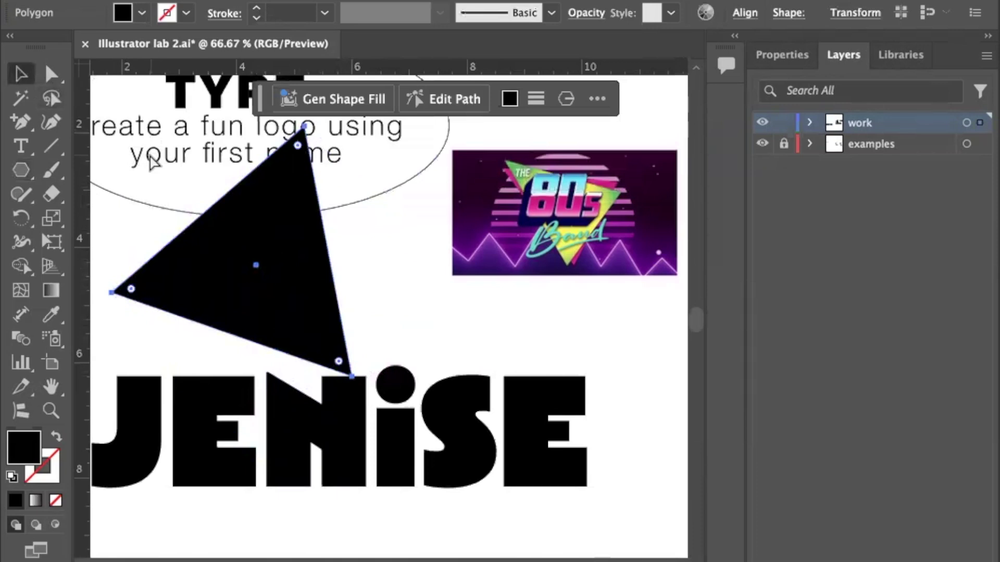
key("ctrl+minus")
left_click(154, 151)
scroll(154, 151, "down", 3)
scroll(155, 151, "right", 1)
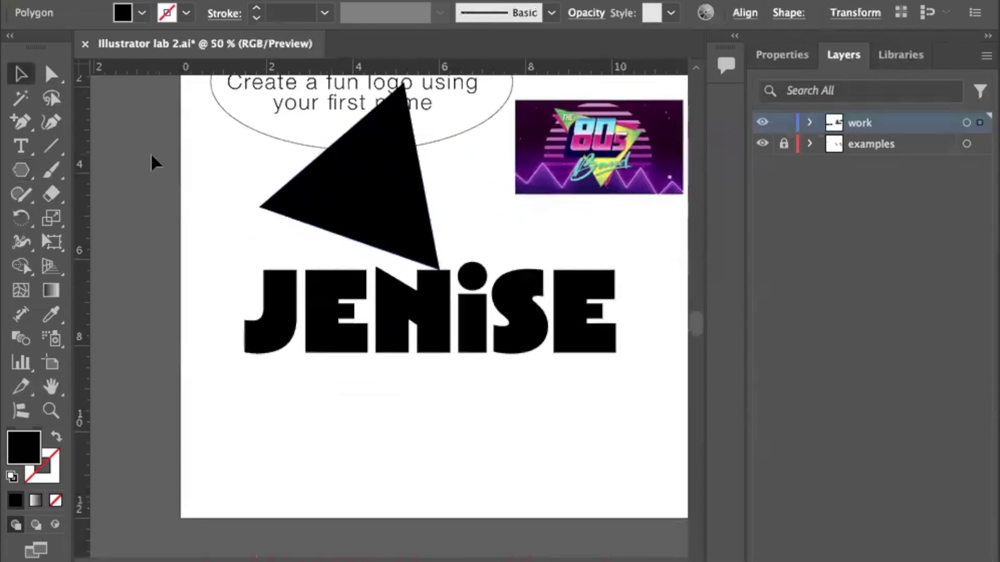
left_click(351, 190)
left_click_drag(346, 185, 365, 162)
left_click(349, 342)
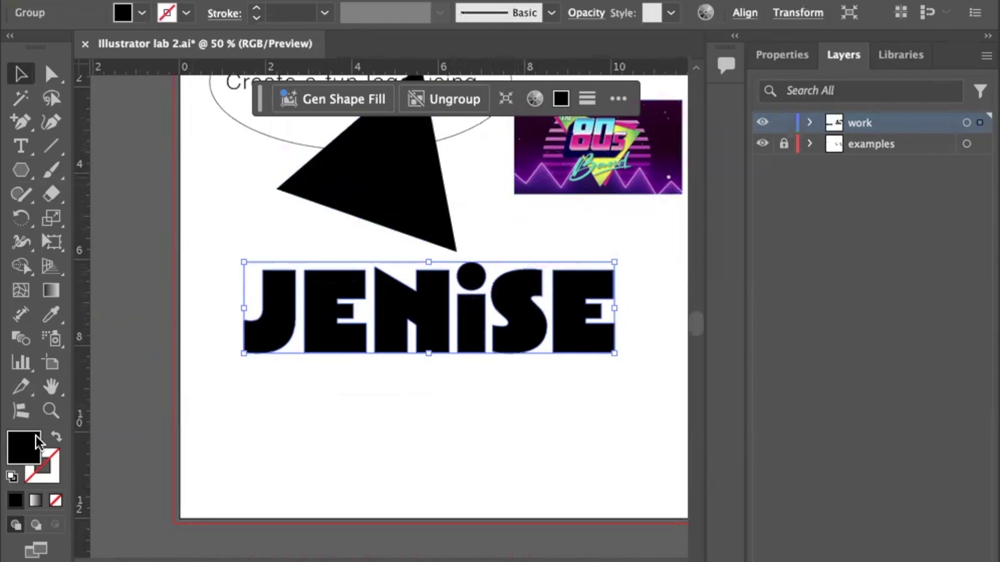
Swap JENISE's fill and stroke, then apply a black-to-white gradient fill at 90°.
left_click(57, 436)
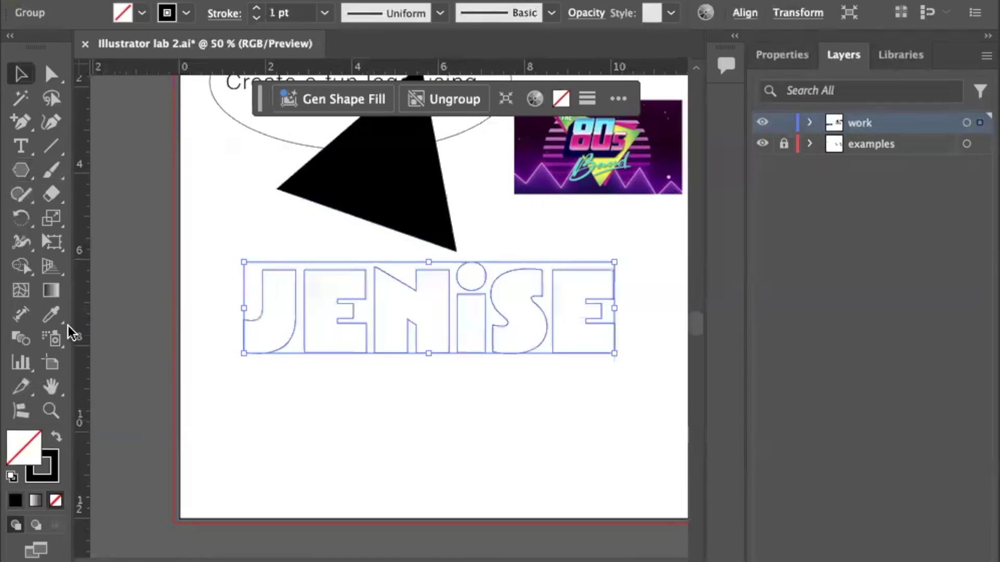
left_click(50, 291)
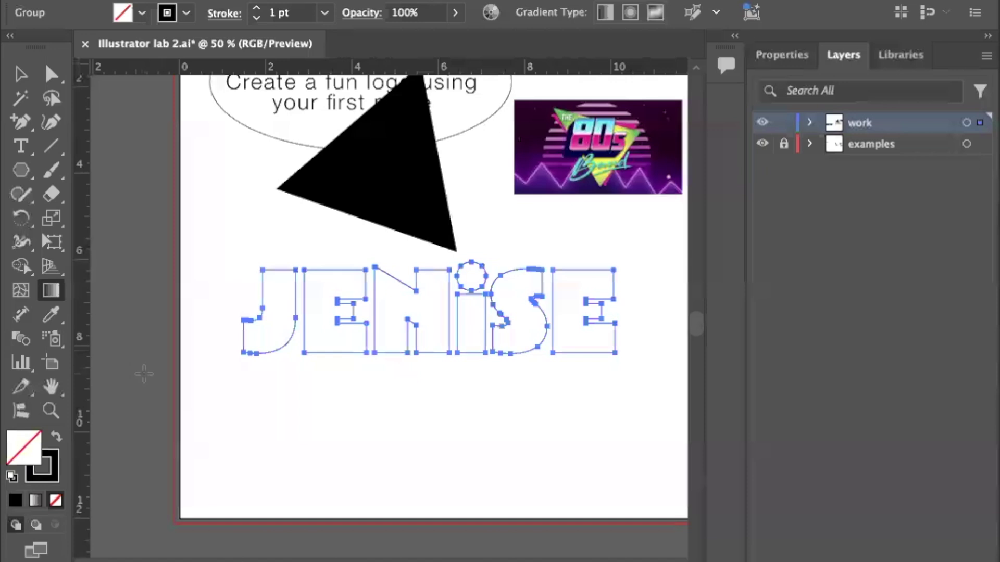
key("v")
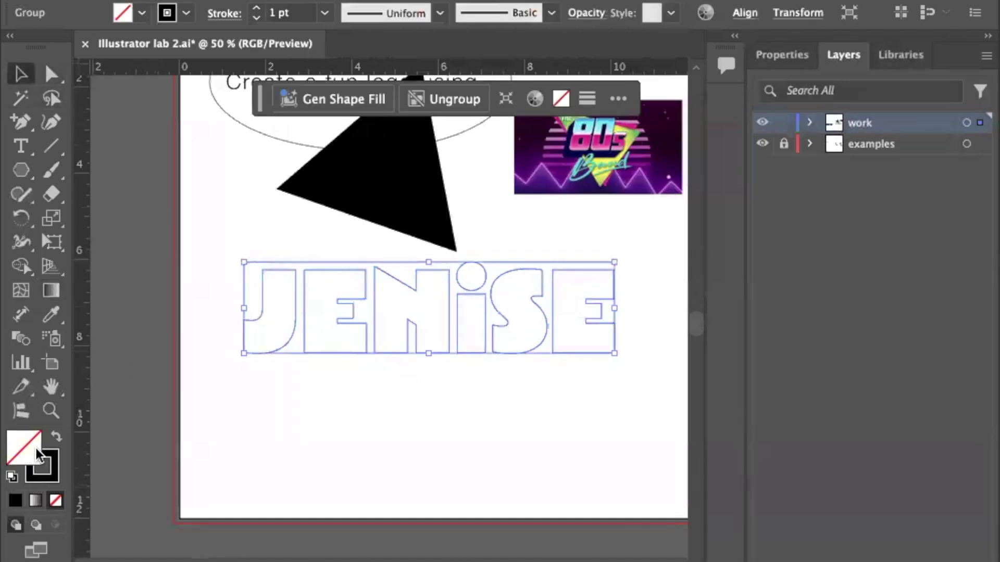
left_click(203, 406)
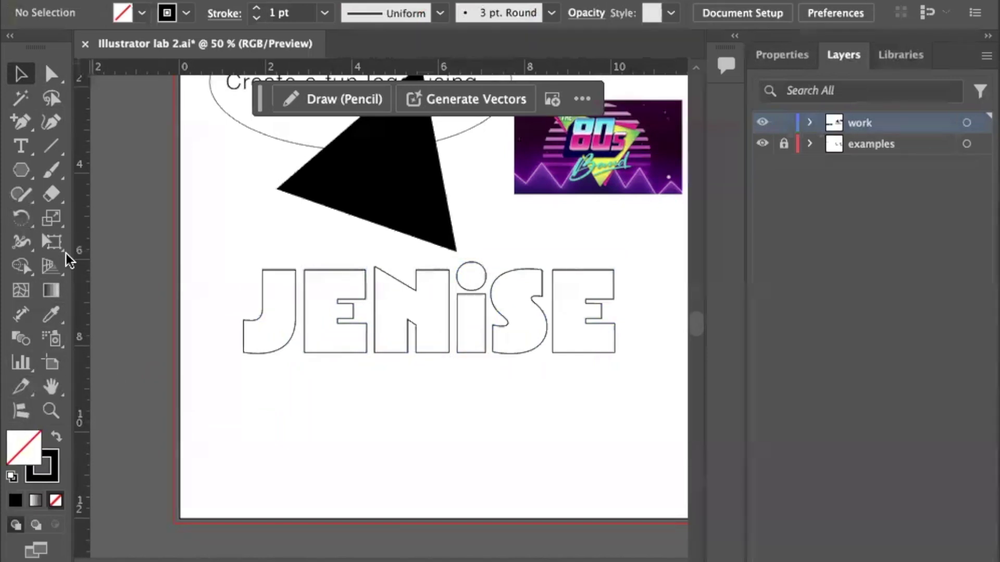
double_click(48, 289)
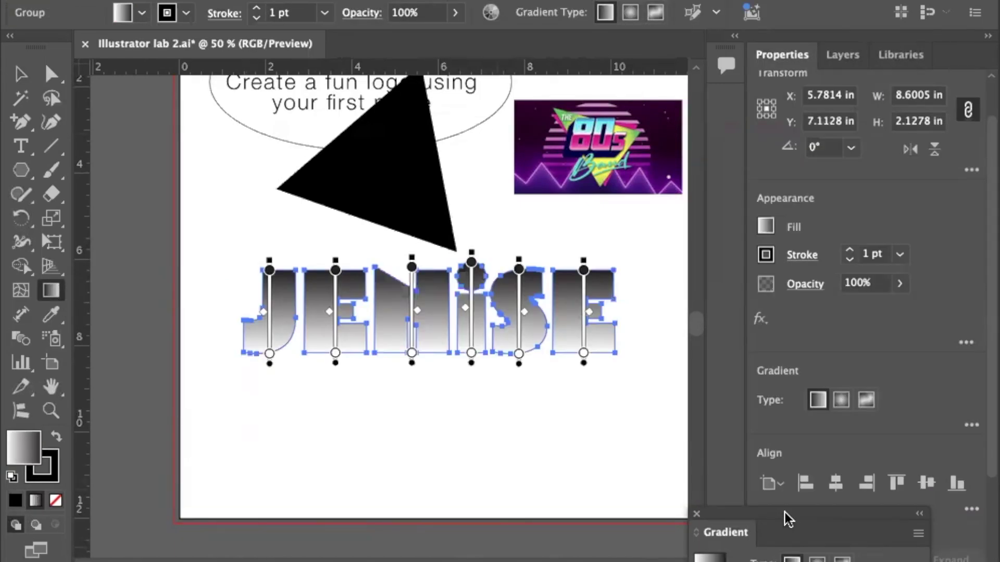
left_click_drag(785, 512, 787, 164)
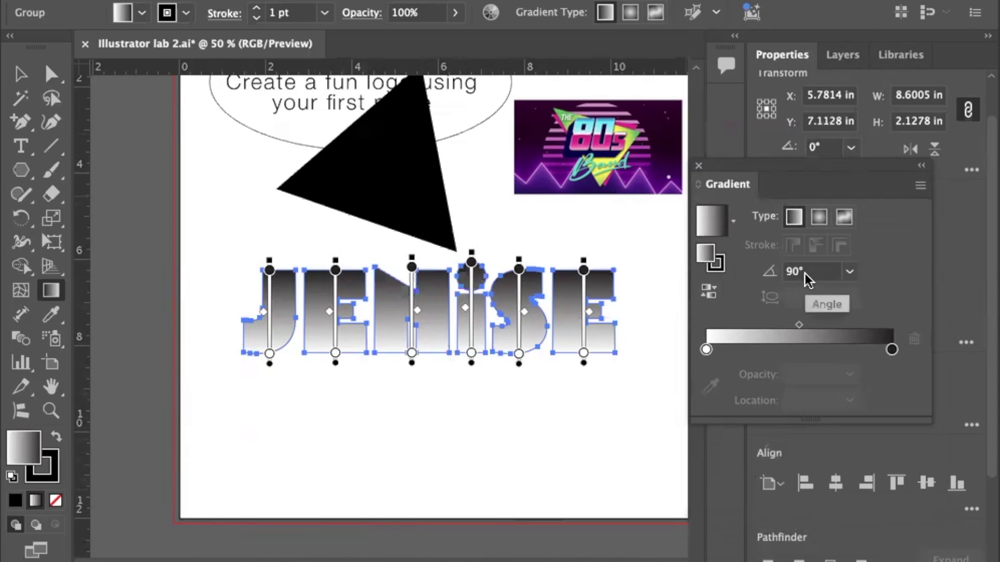
key("v")
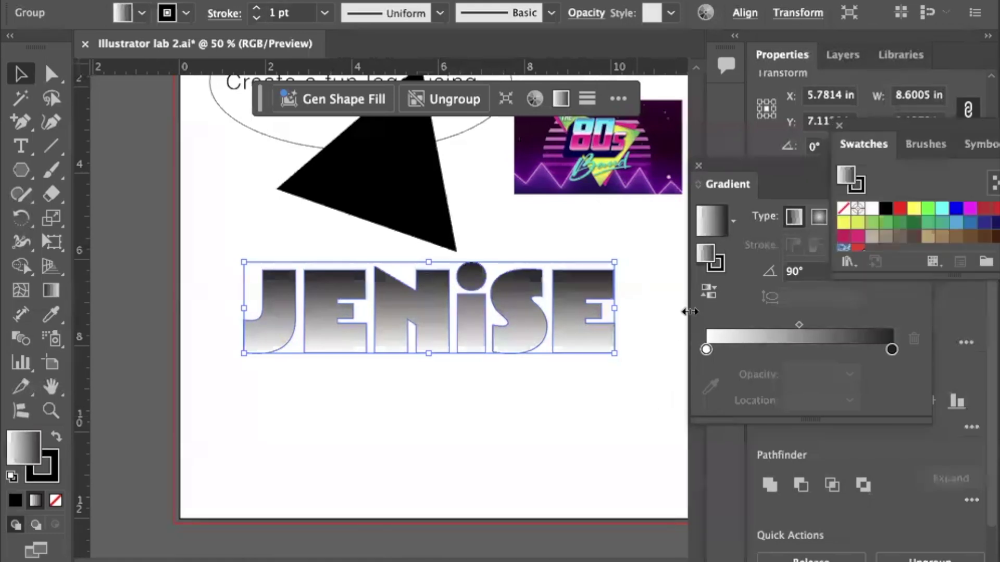
Add cyan and magenta stops, drop the black stop, and centre the white stop.
mouse_move(941, 124)
left_mouse_down()
mouse_move(595, 365)
mouse_move(483, 357)
left_mouse_up()
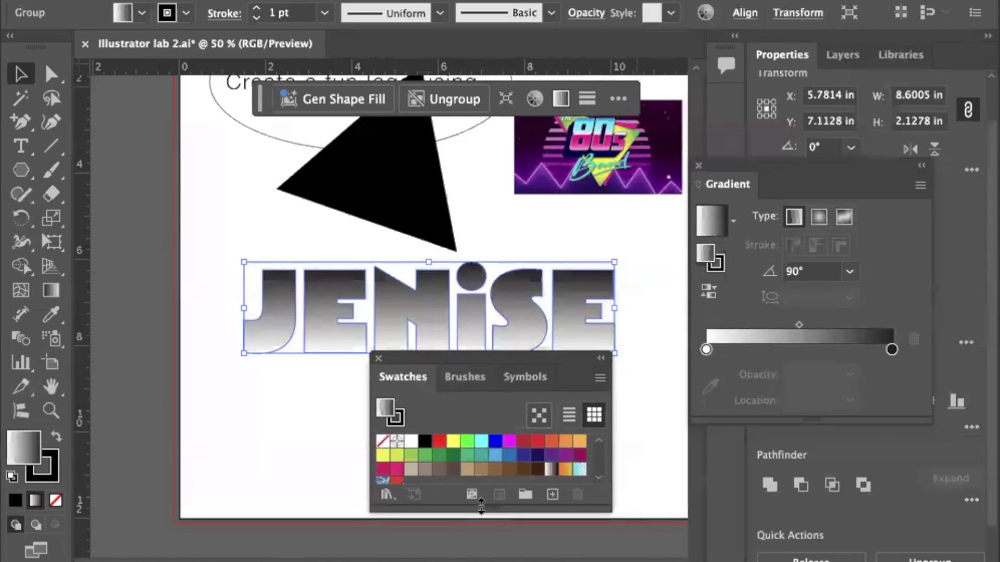
left_click(481, 448)
left_click_drag(536, 423, 717, 350)
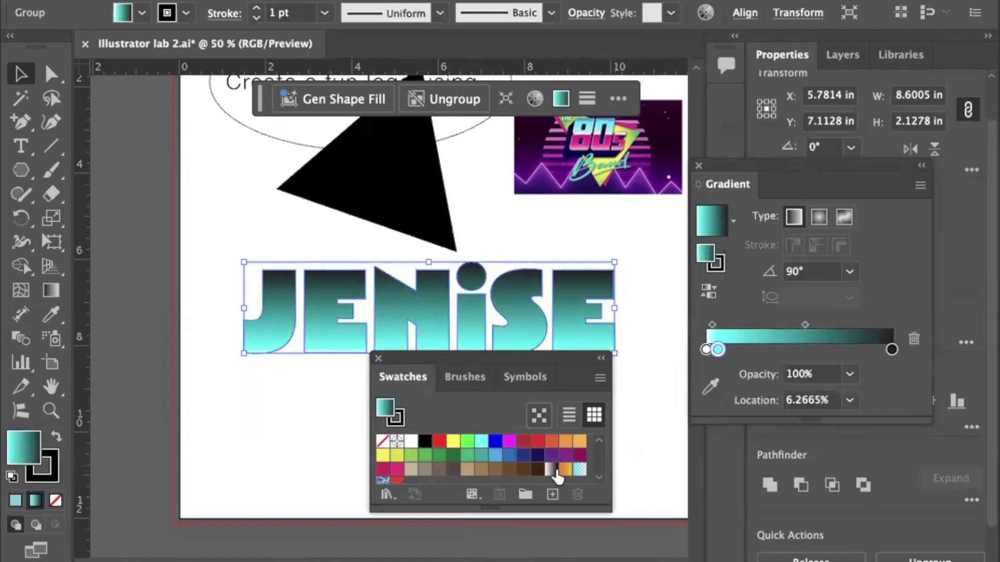
left_click_drag(509, 442, 867, 349)
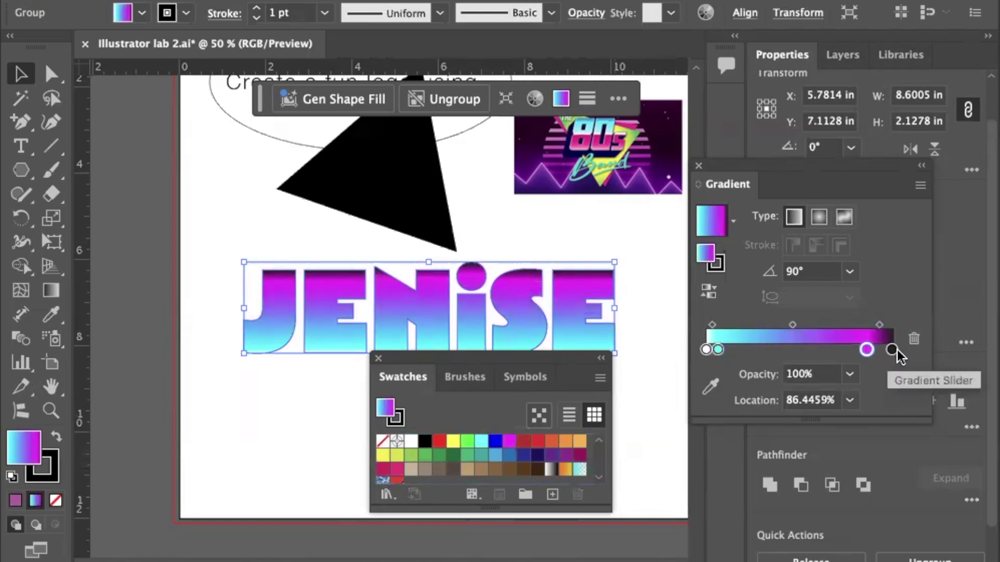
left_click_drag(892, 349, 894, 411)
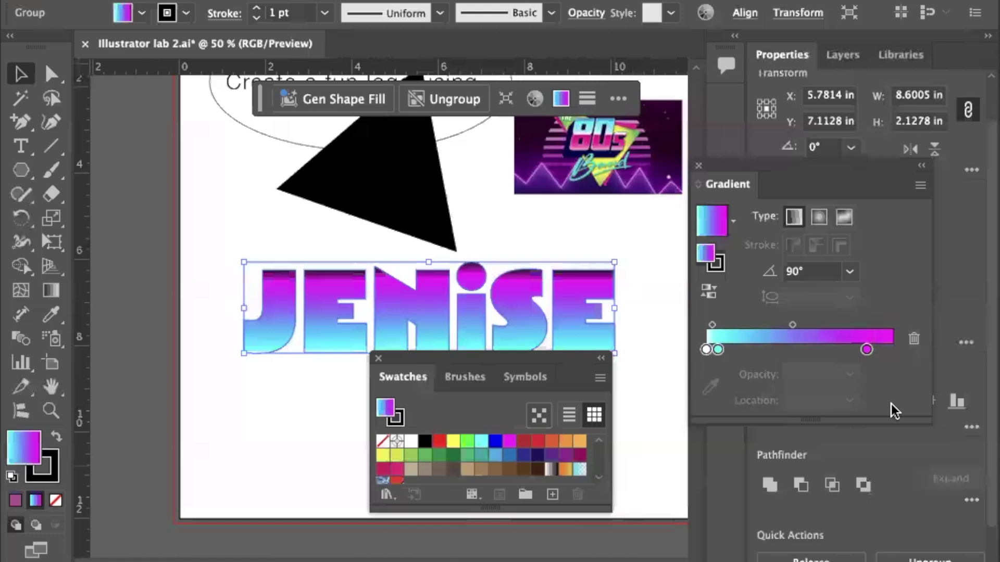
left_click(867, 350)
left_click_drag(867, 350, 883, 350)
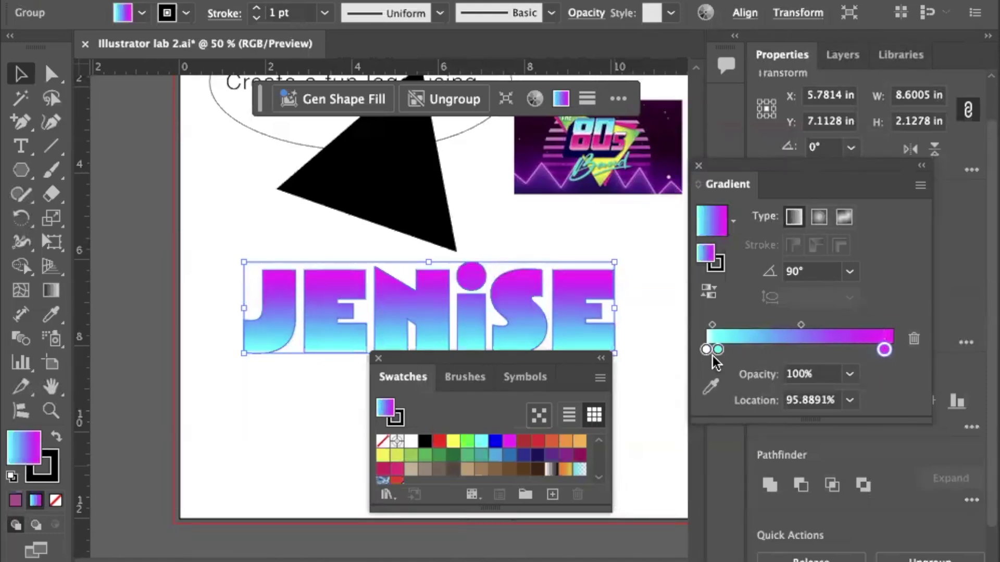
left_click_drag(706, 349, 808, 350)
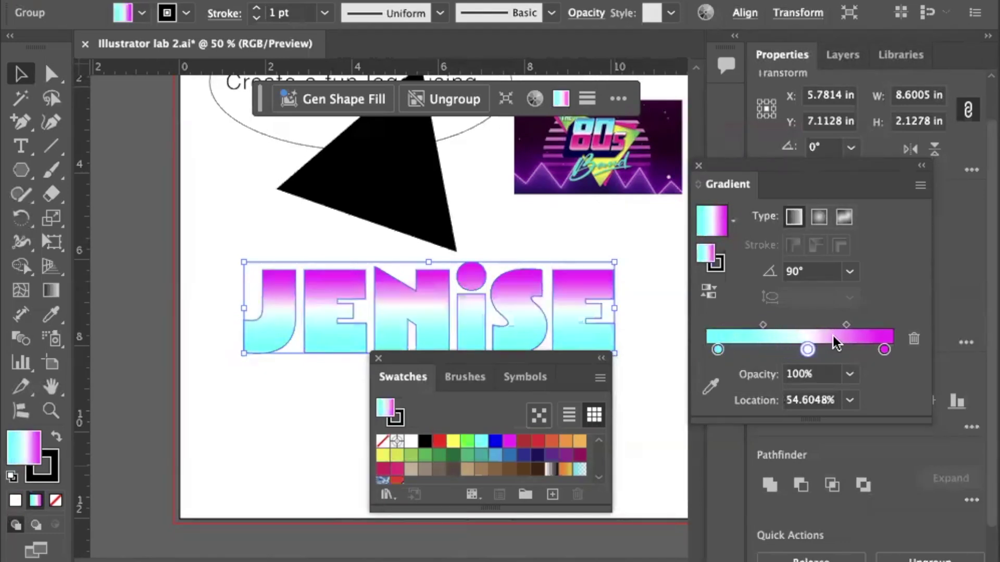
left_click_drag(844, 324, 801, 322)
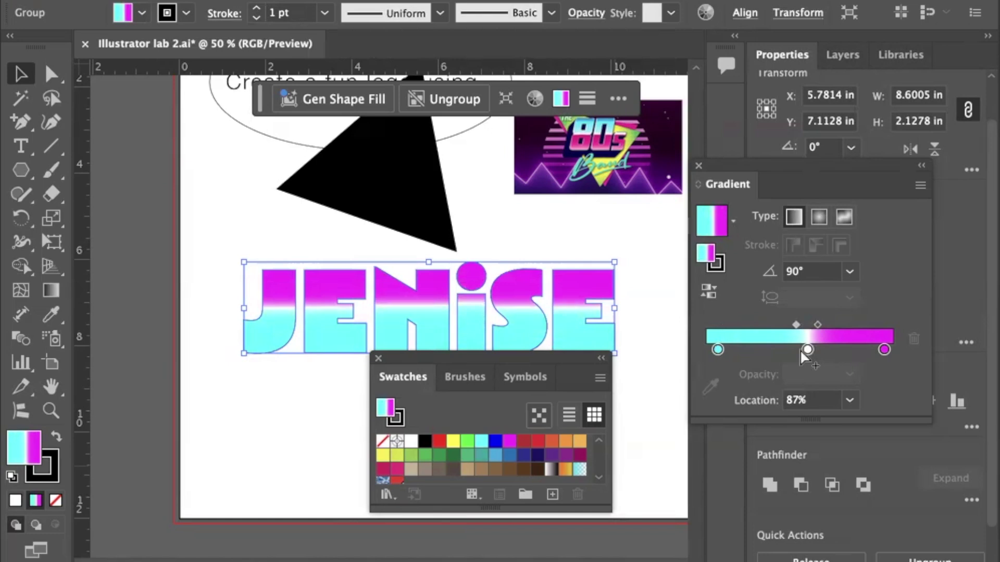
Reverse the JENISE gradient and add dark red and blue end stops, tightening the blends.
left_click(708, 295)
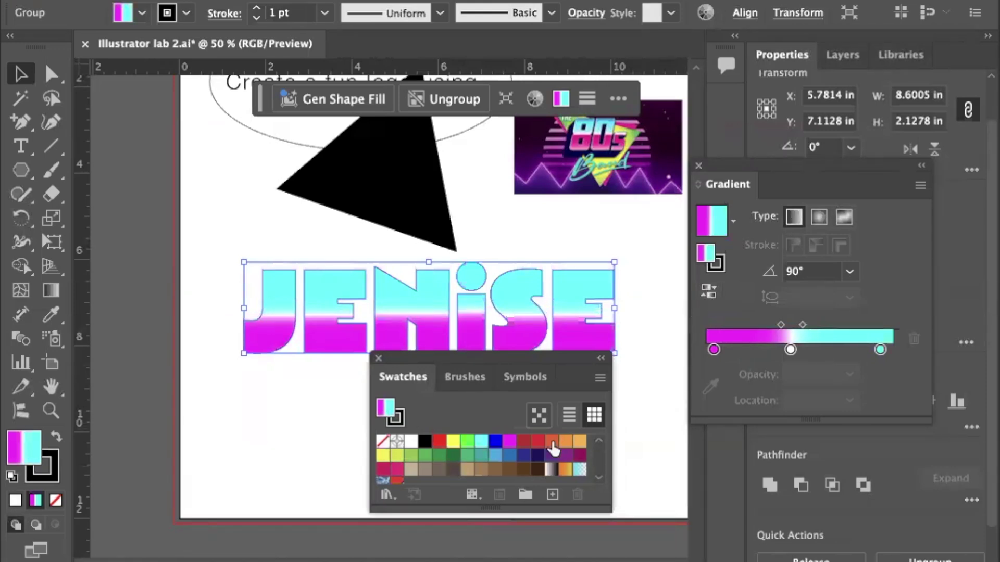
left_click_drag(713, 349, 745, 350)
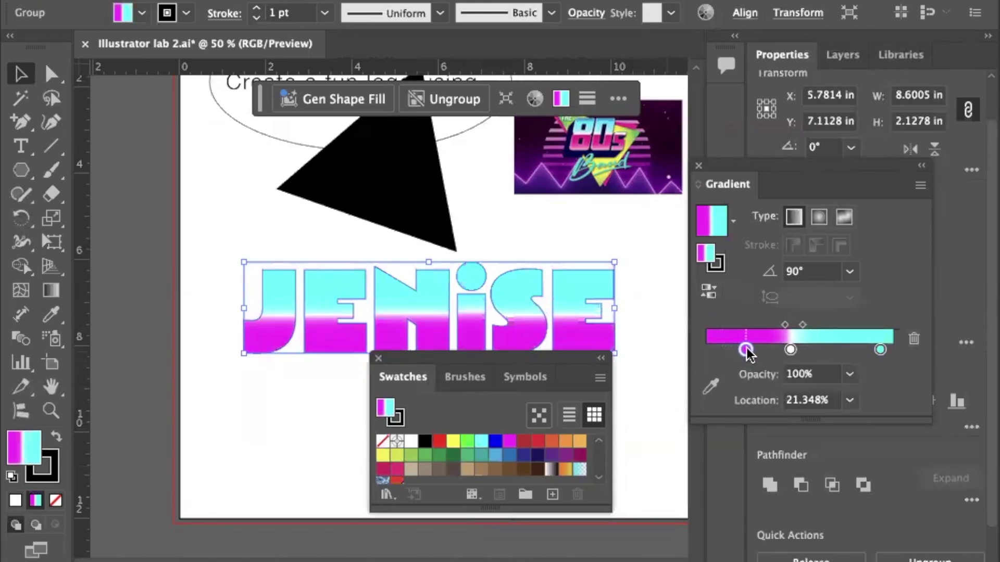
left_click(523, 441)
left_click_drag(537, 440, 717, 350)
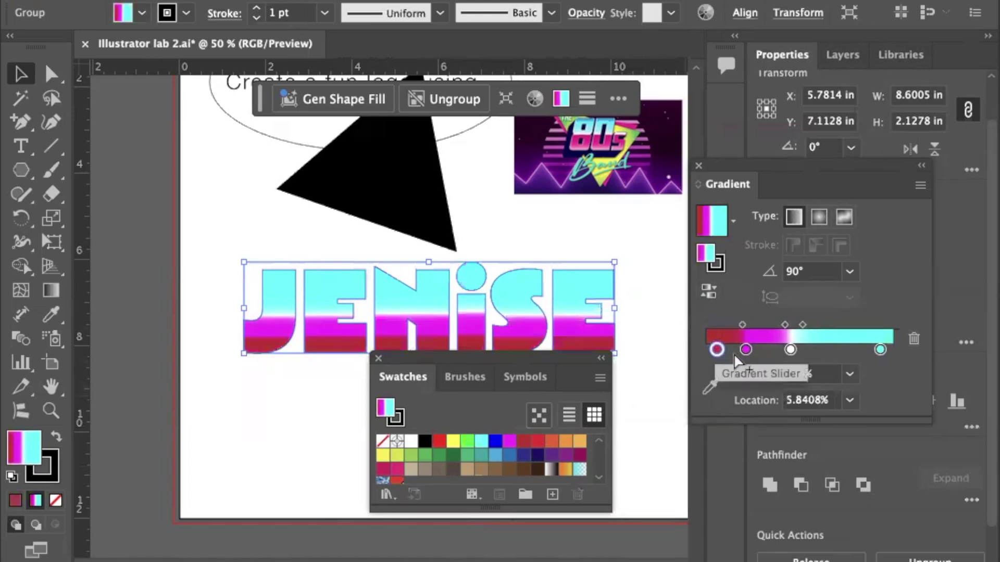
left_click_drag(742, 323, 720, 323)
left_click_drag(714, 358, 705, 357)
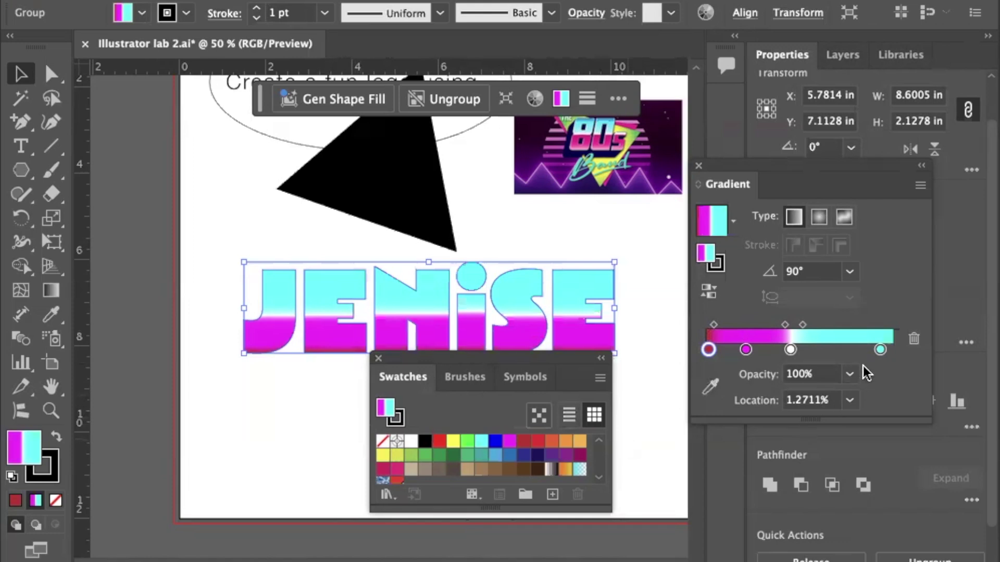
left_click_drag(881, 350, 872, 349)
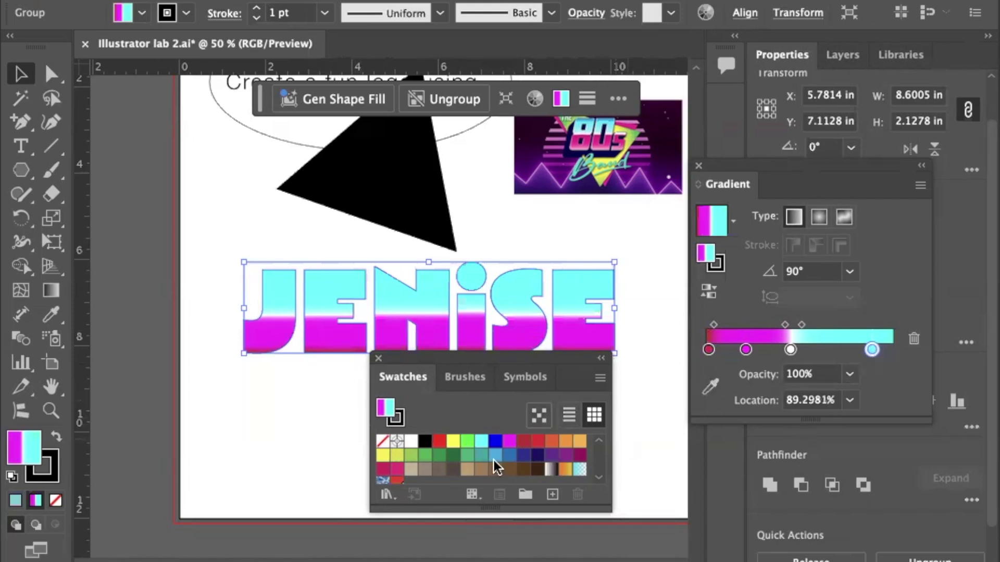
left_click_drag(495, 455, 891, 349)
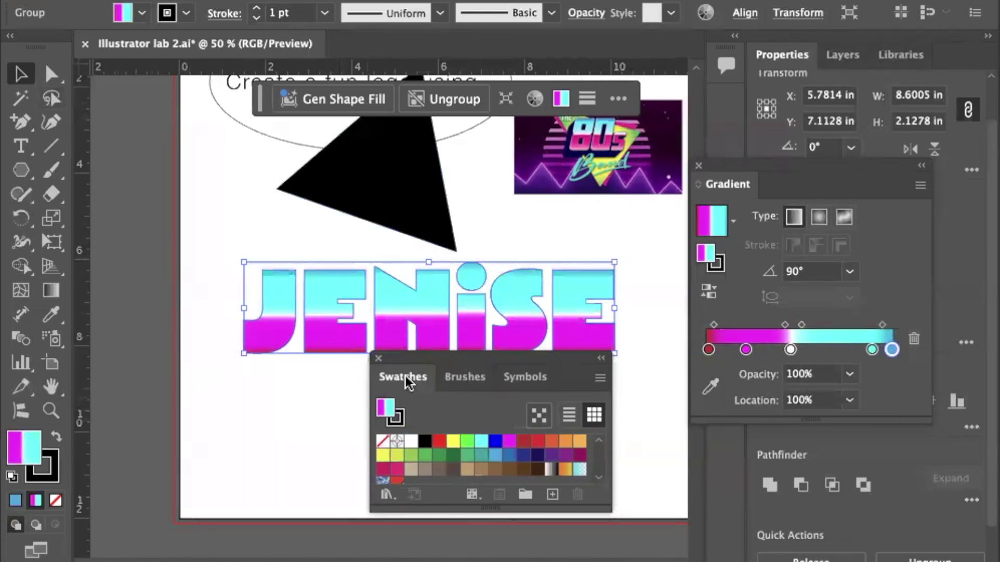
Move the Swatches and Gradient panels aside, shift JENISE lower, and reselect it.
left_click_drag(420, 358, 830, 461)
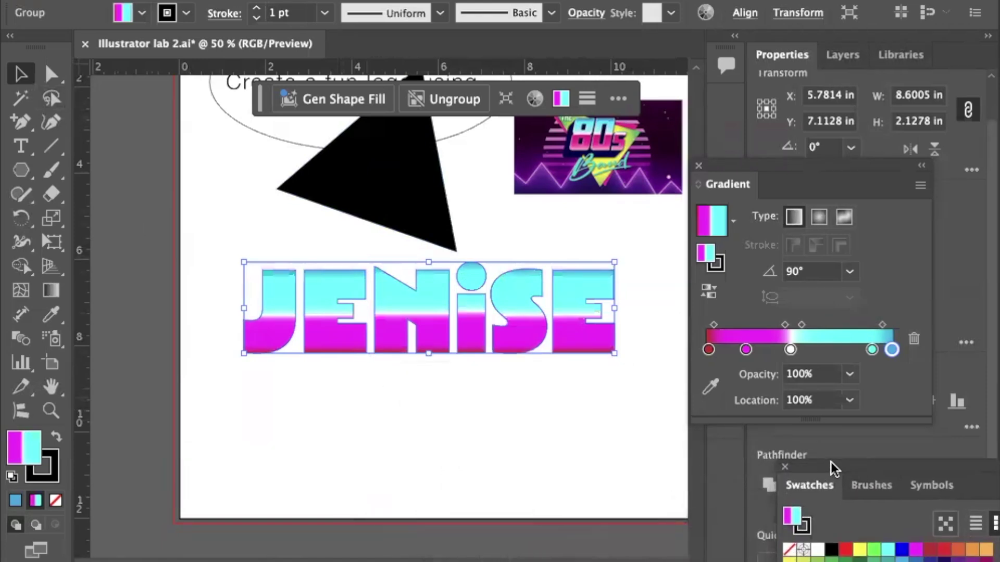
left_click(557, 451)
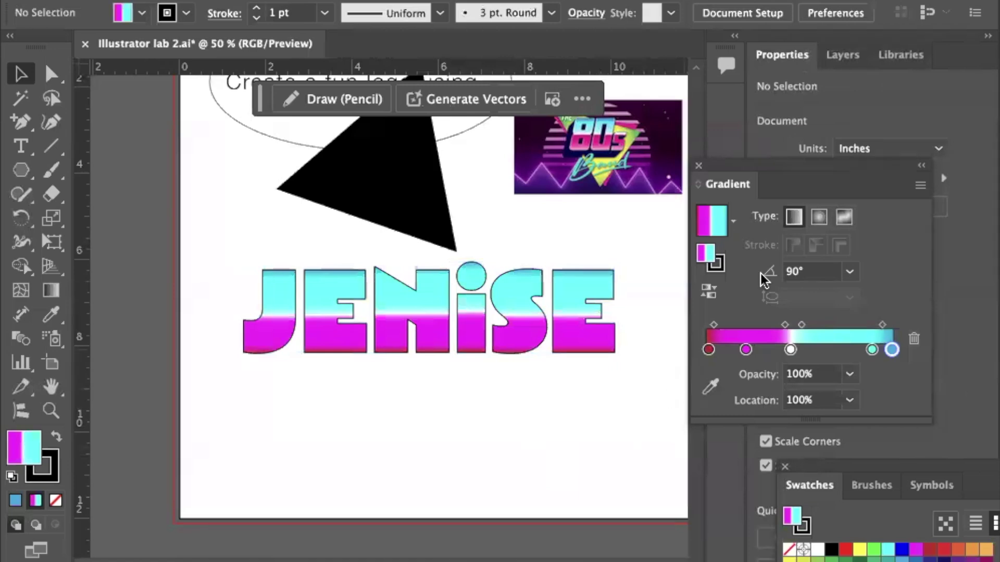
left_click_drag(783, 165, 889, 464)
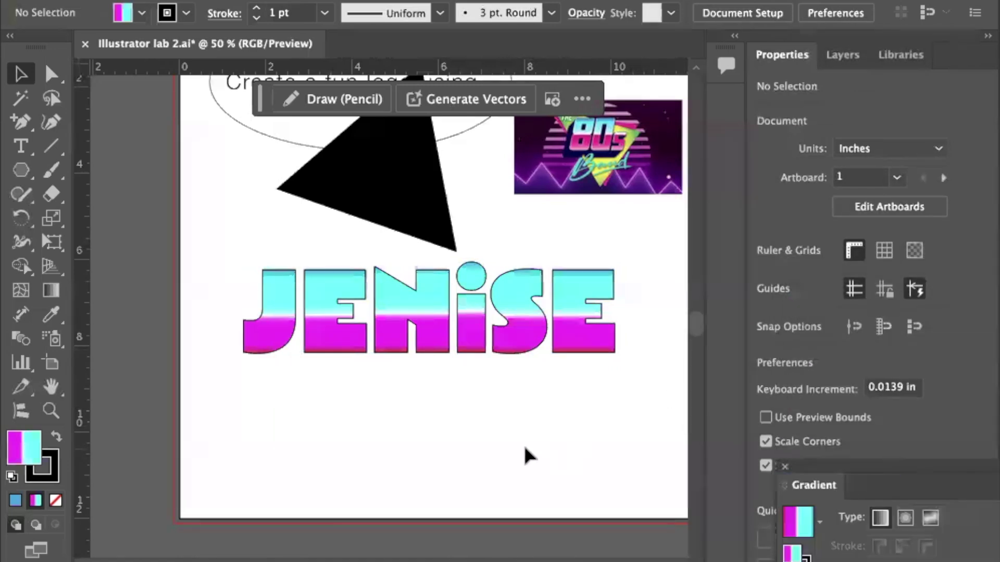
left_click_drag(421, 336, 425, 378)
left_click(426, 424)
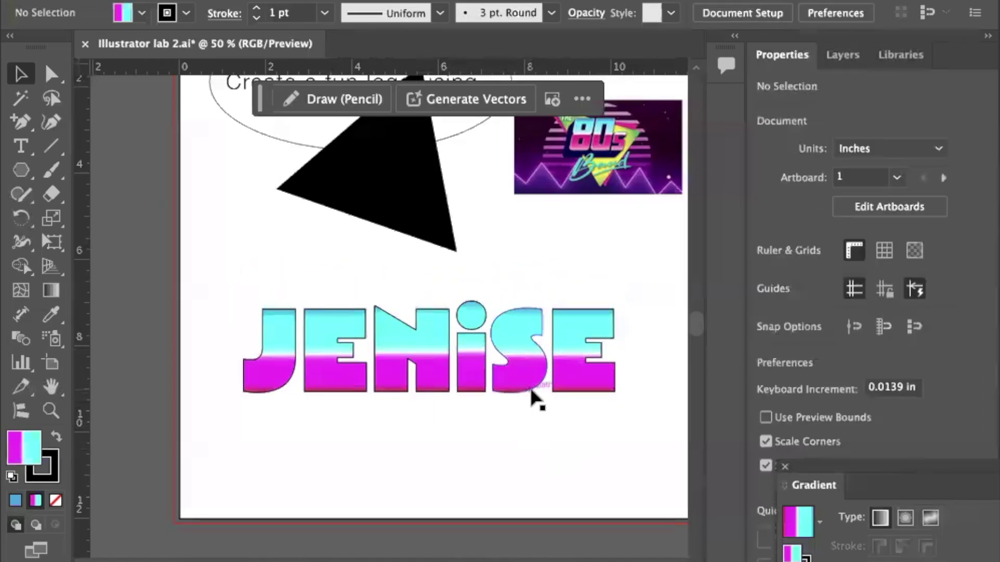
left_click(279, 349)
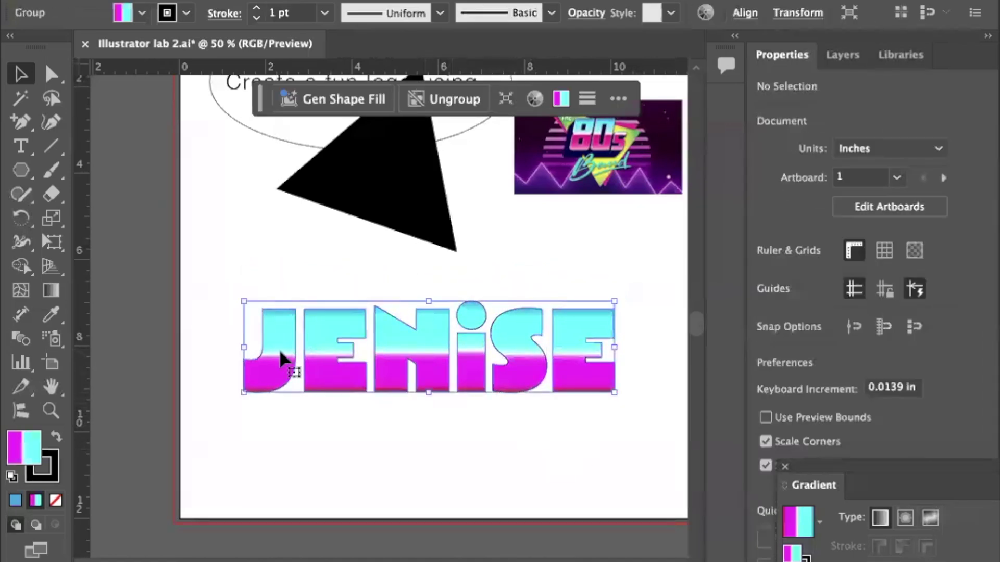
left_click(55, 472)
Set the JENISE lettering's outline to 3 pt, after trying 5 pt and 2 pt.
left_click(325, 13)
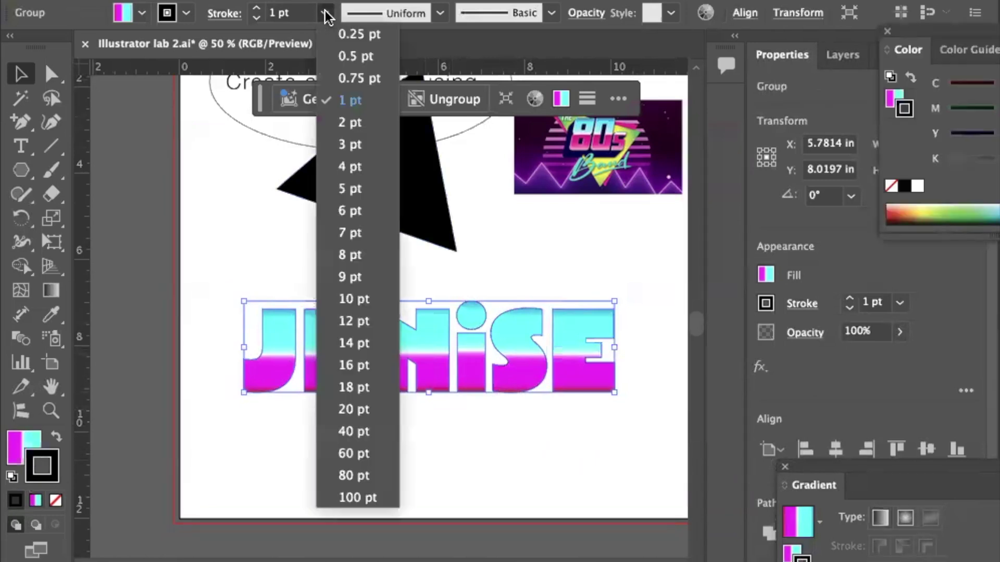
left_click(341, 191)
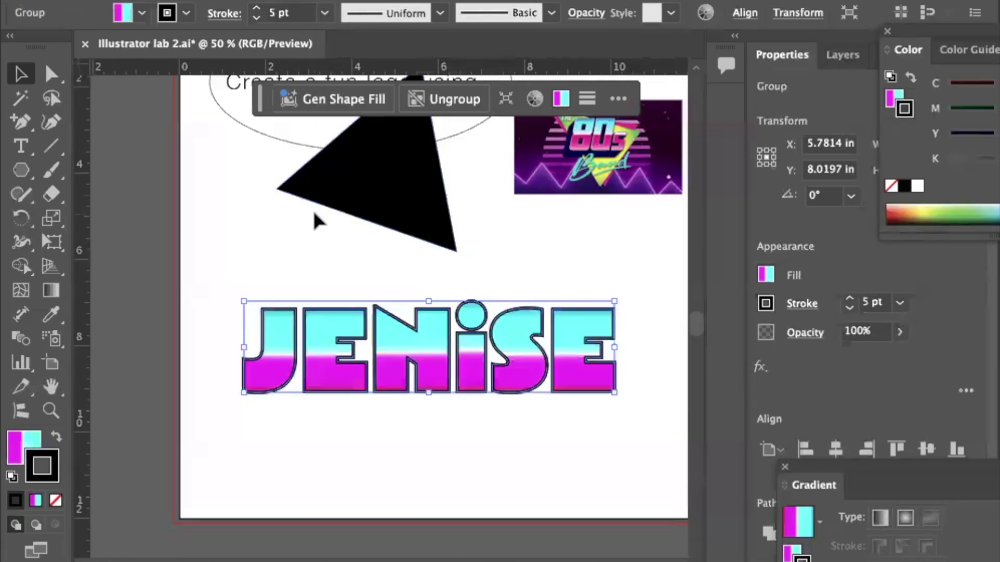
left_click(324, 13)
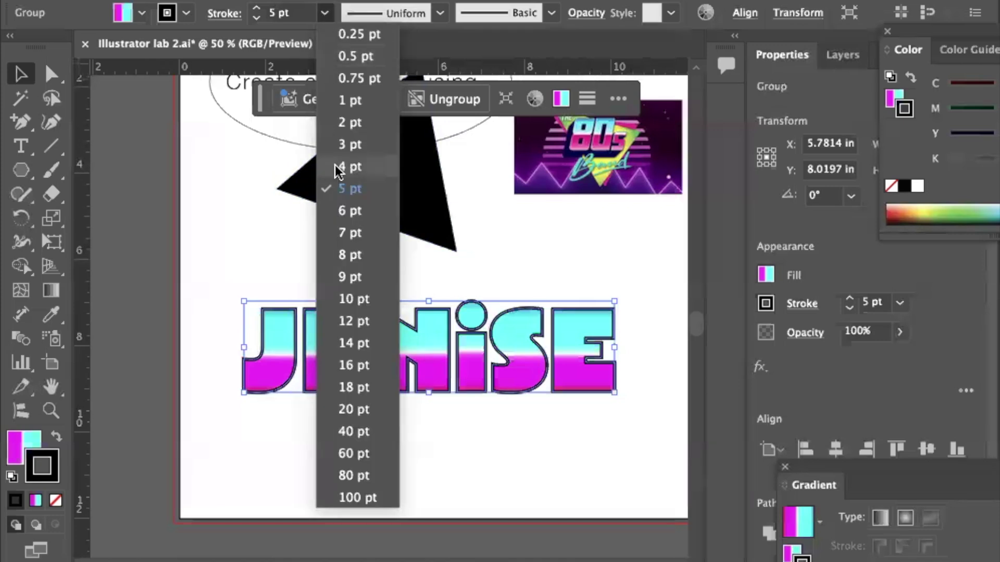
left_click(350, 125)
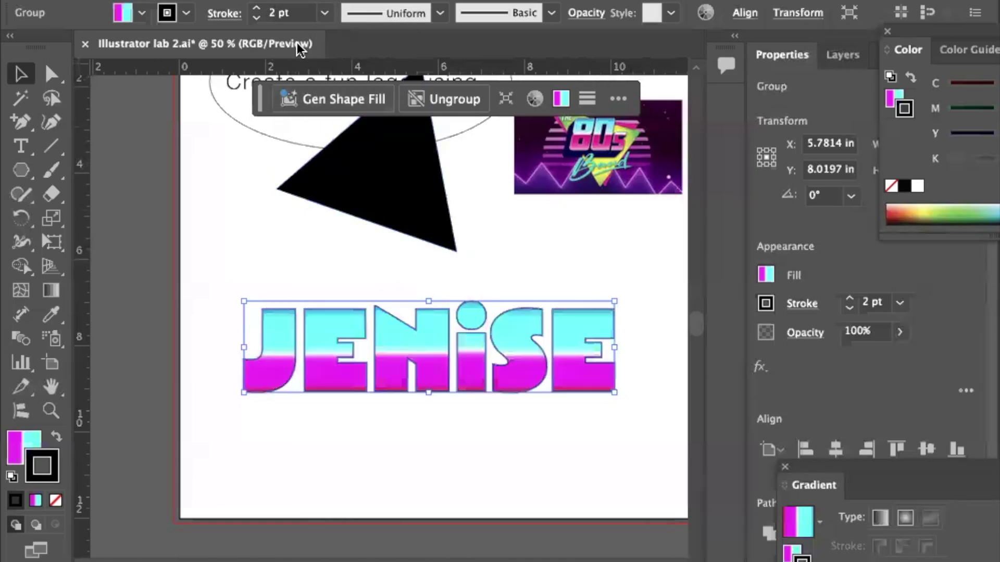
left_click(323, 14)
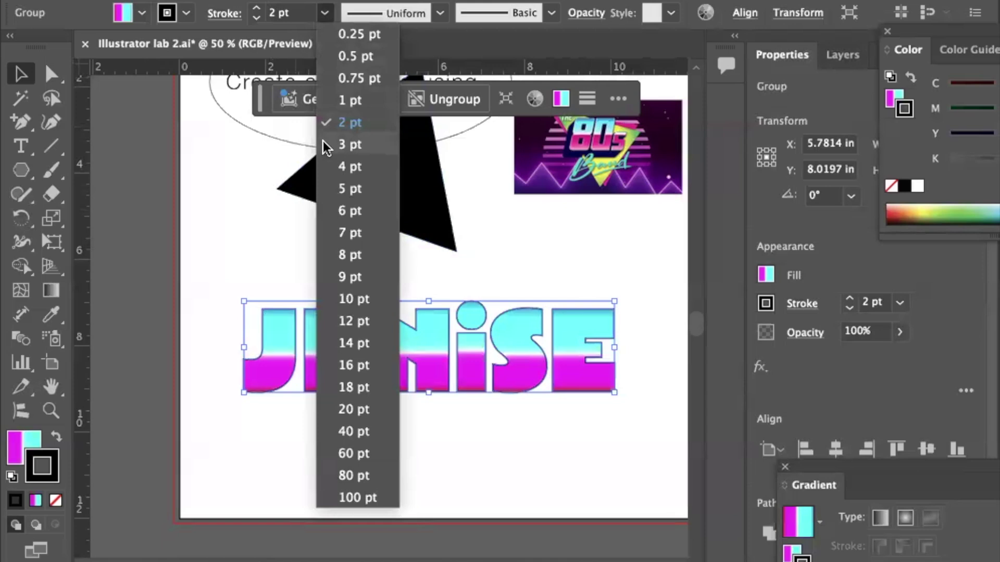
left_click(323, 141)
left_click(153, 227)
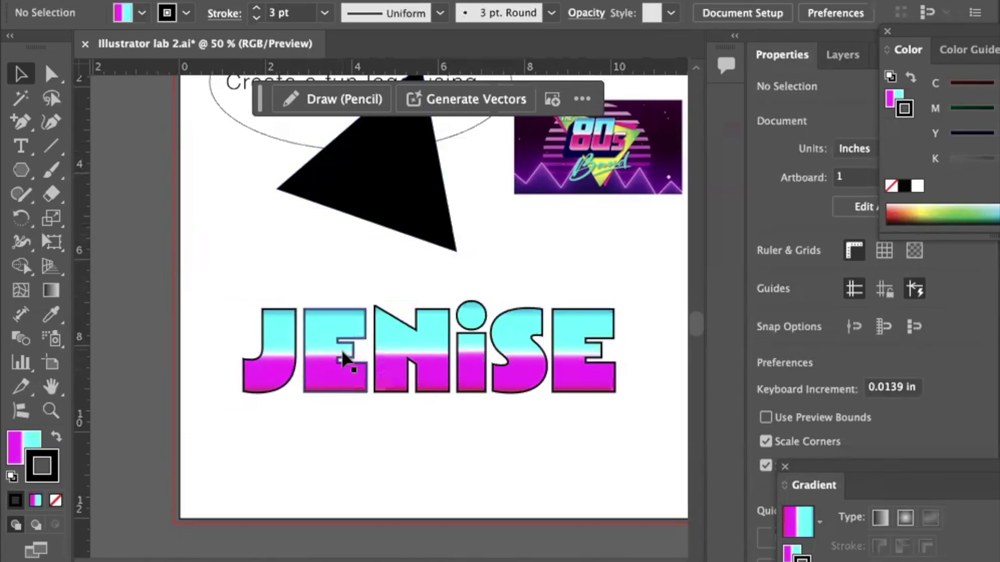
Move the black triangle down over JENISE and enlarge it.
left_click_drag(401, 201, 444, 386)
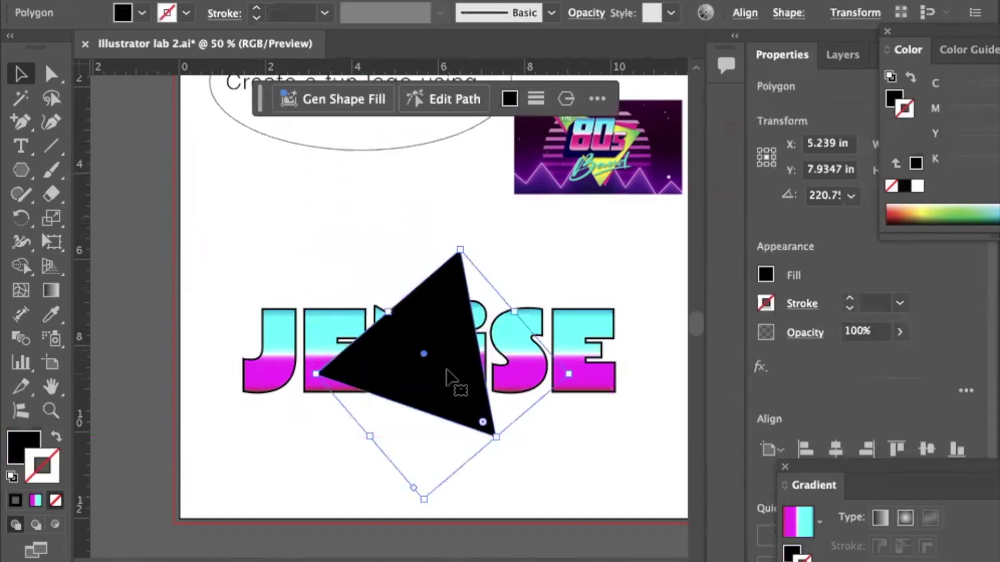
left_click_drag(462, 250, 472, 172)
left_click_drag(466, 268, 467, 307)
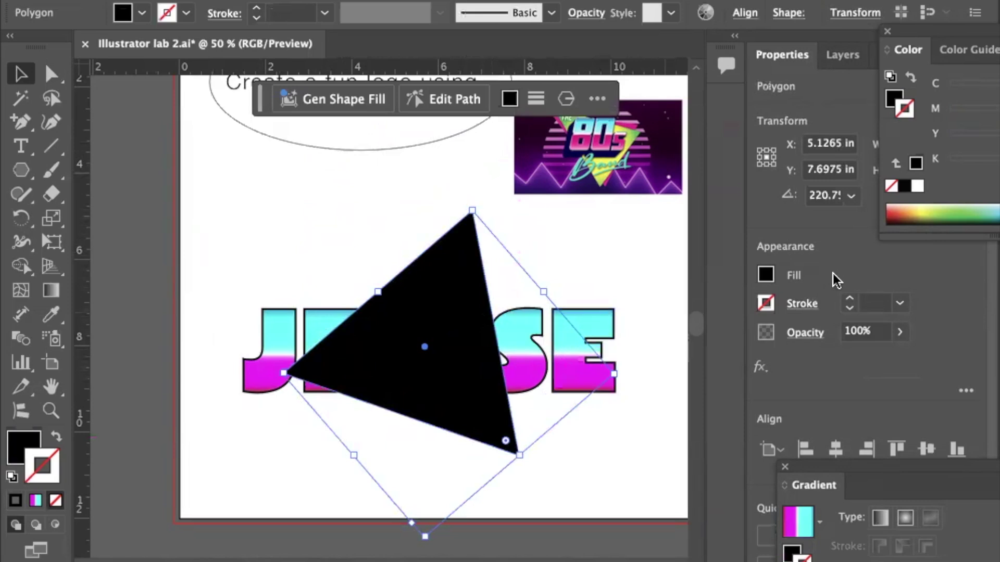
Send the triangle behind the JENISE lettering and give it a pale yellow outline.
left_click(842, 54)
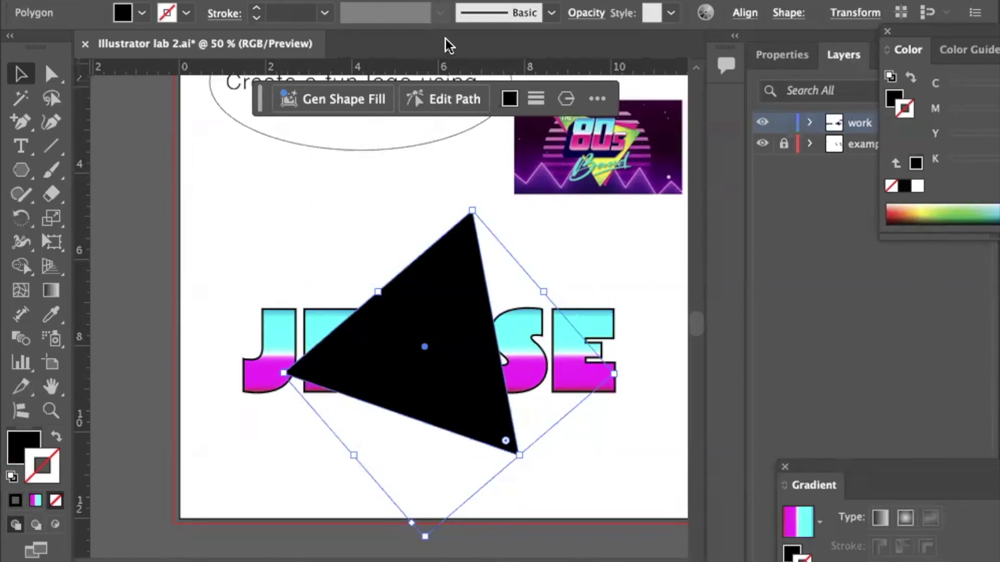
key("ctrl+shift+bracketleft")
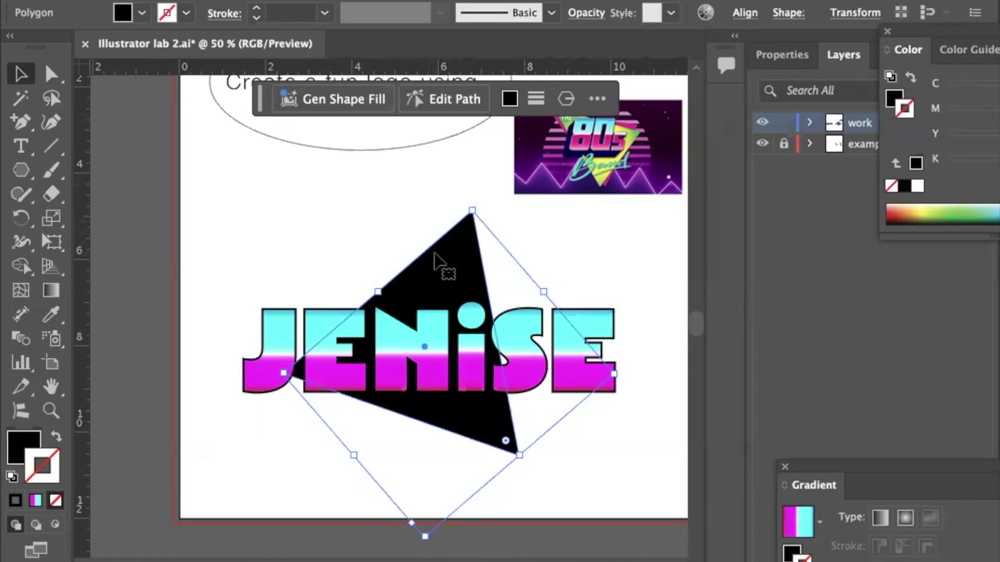
left_click(366, 235)
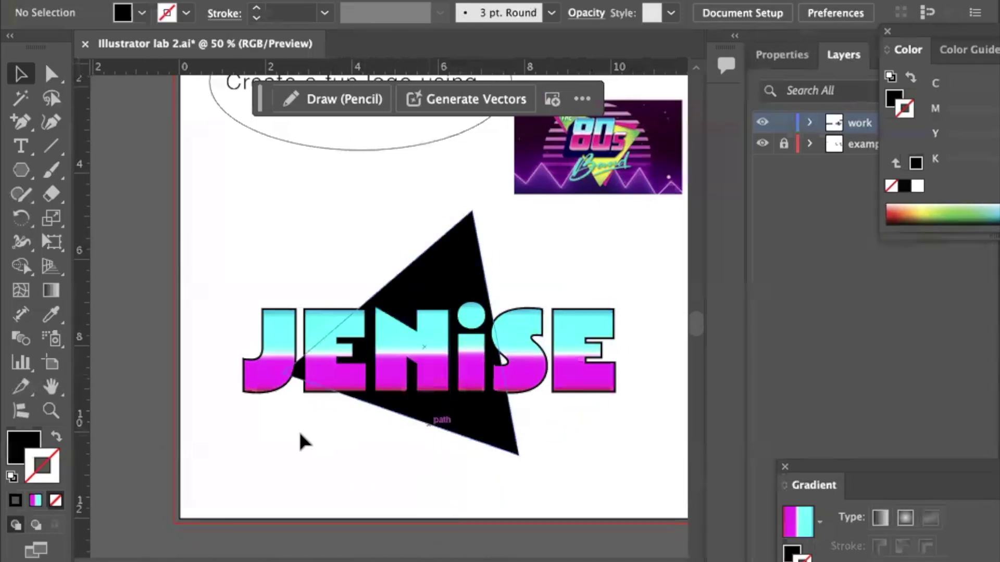
left_click(458, 264)
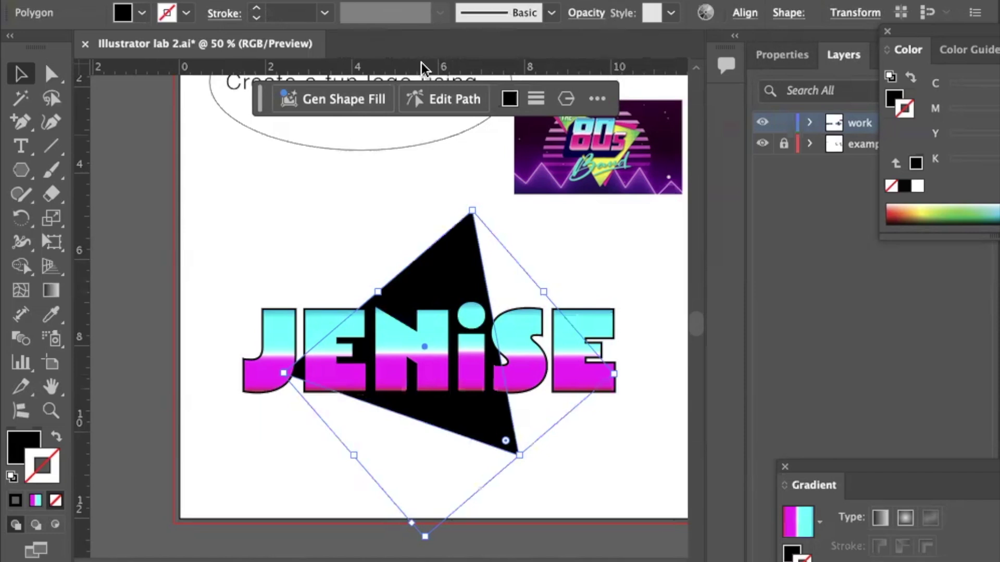
left_click(142, 278)
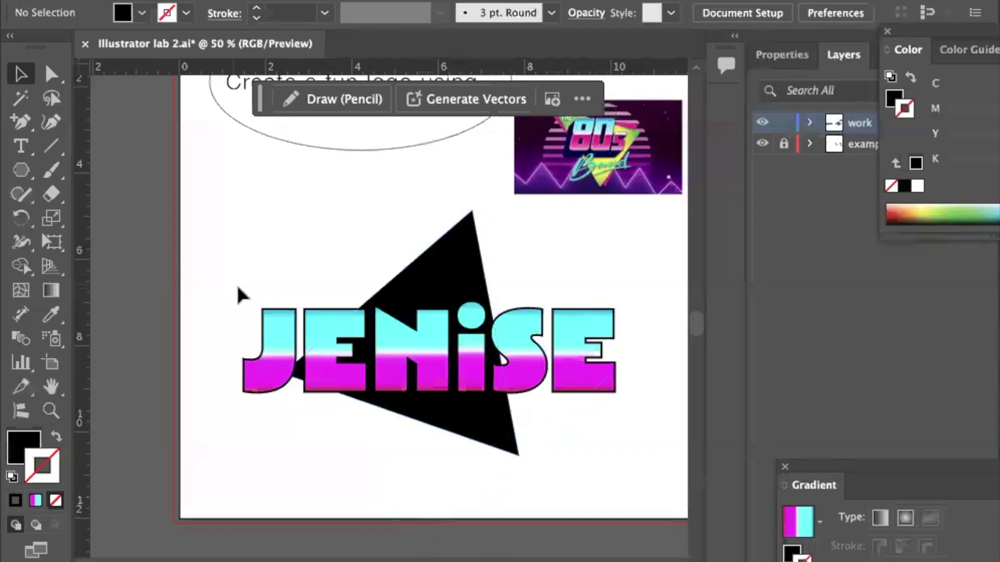
left_click(426, 255)
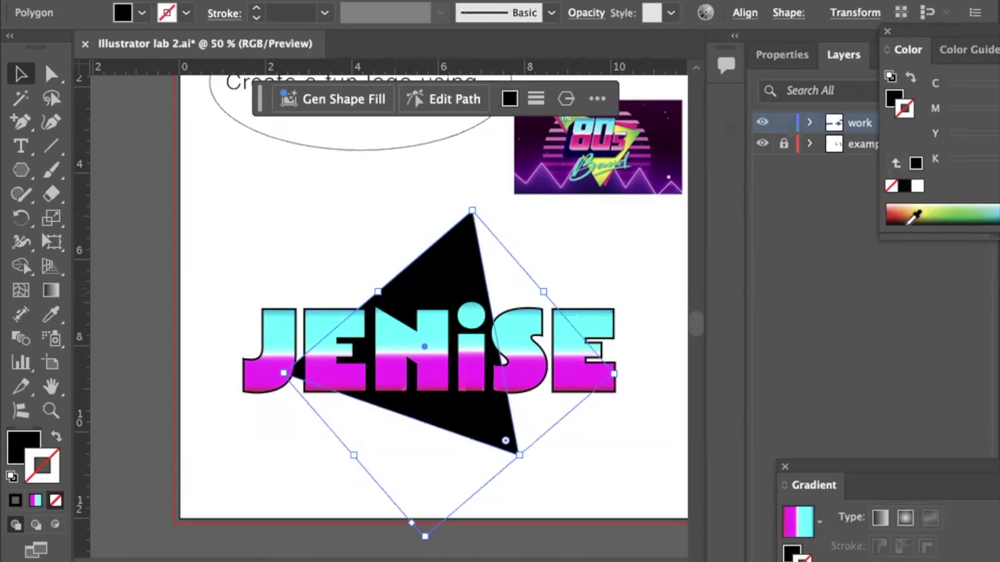
left_click(919, 206)
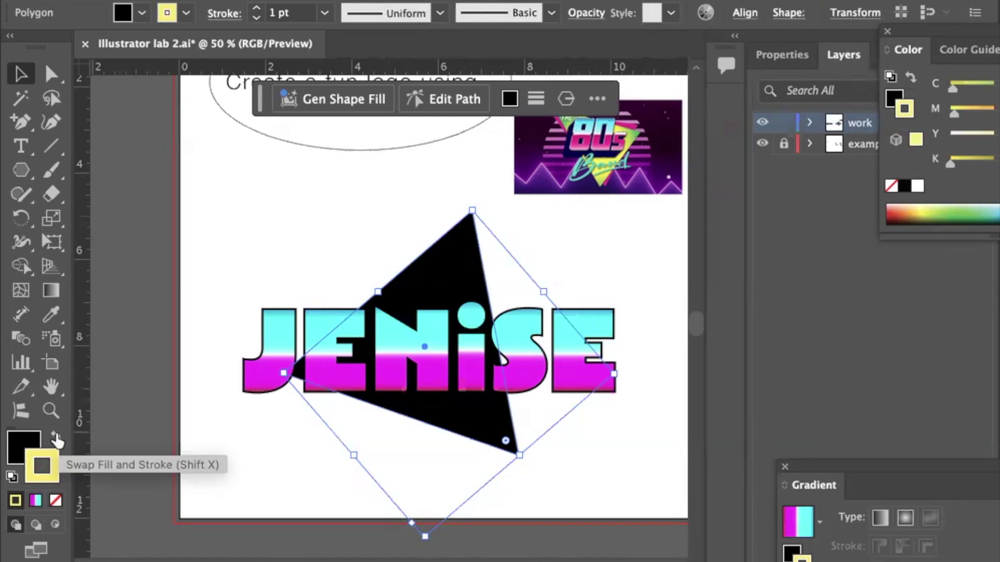
Swap fill and stroke so the triangle is yellow with no outline, and nudge it down.
left_click(56, 440)
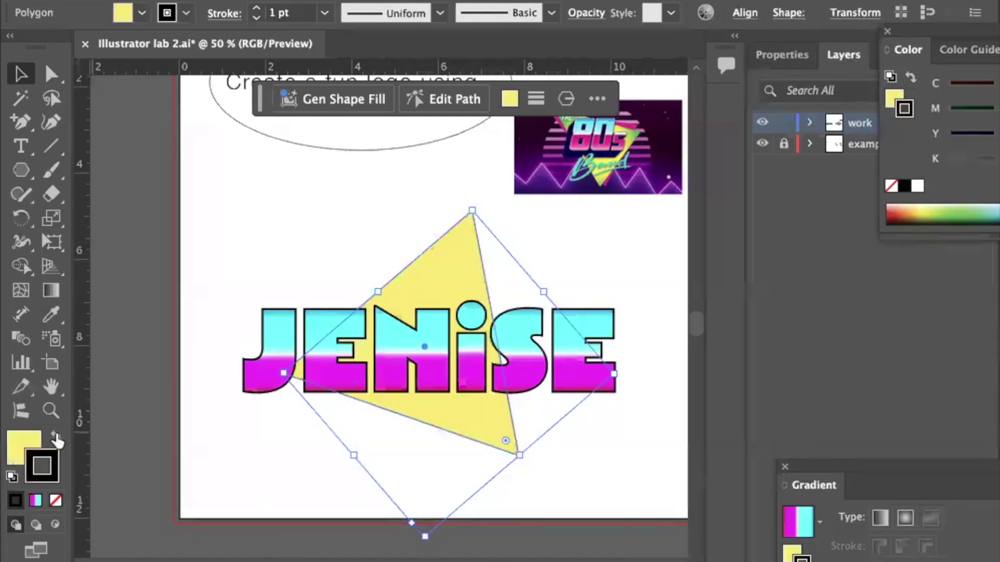
left_click(56, 501)
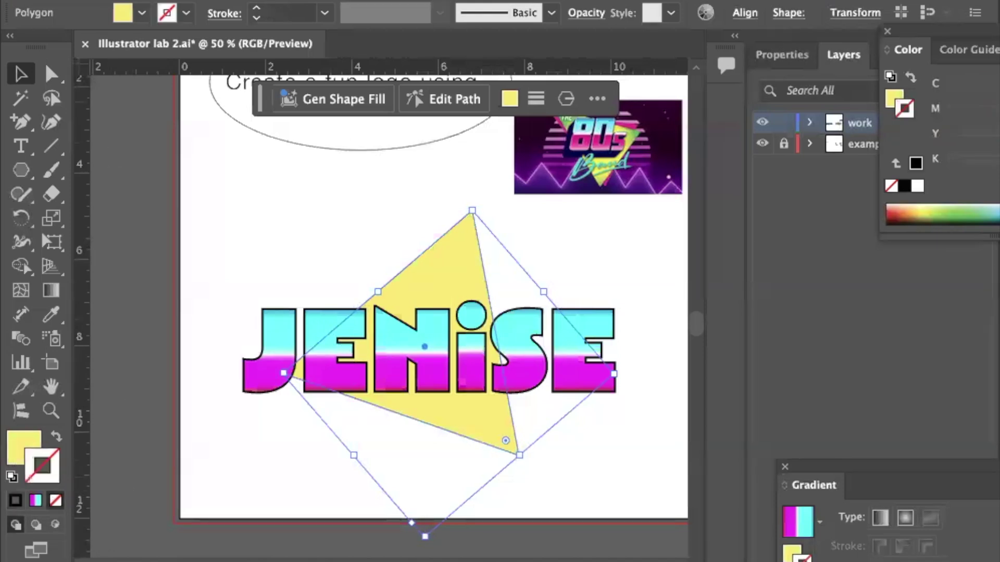
left_click(218, 194)
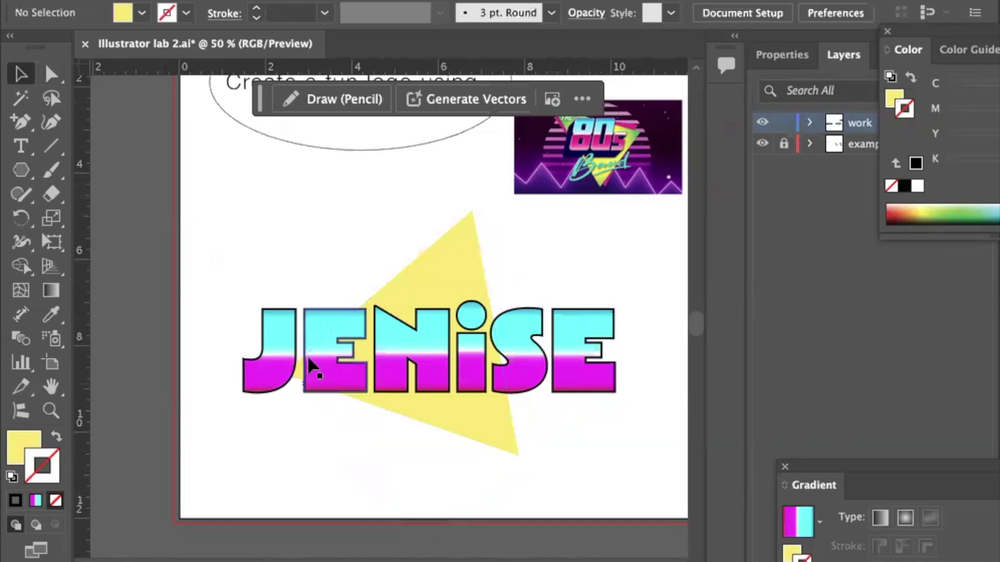
left_click_drag(451, 252, 451, 260)
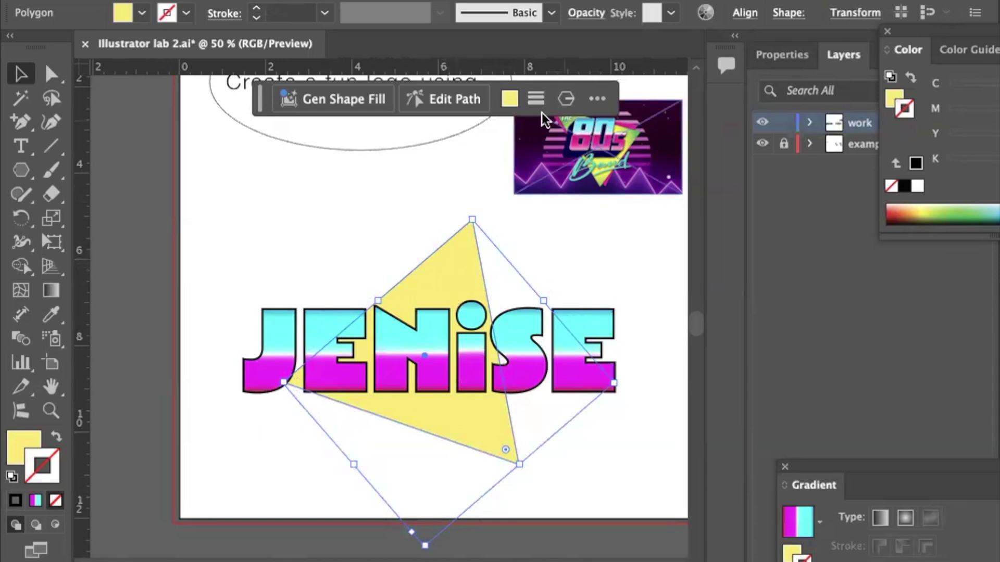
Change the triangle's fill to orange, then to cyan.
left_click(509, 100)
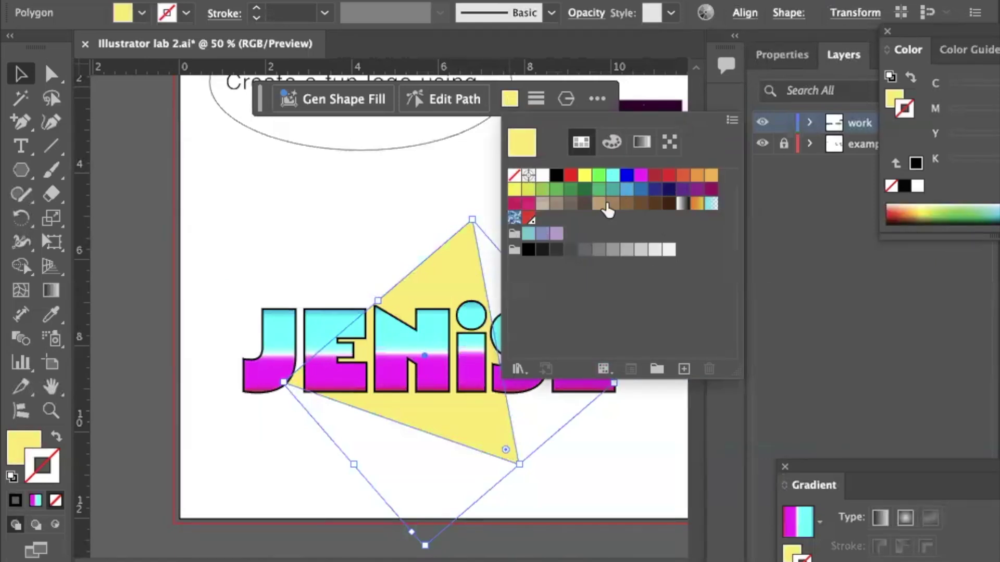
left_click(712, 177)
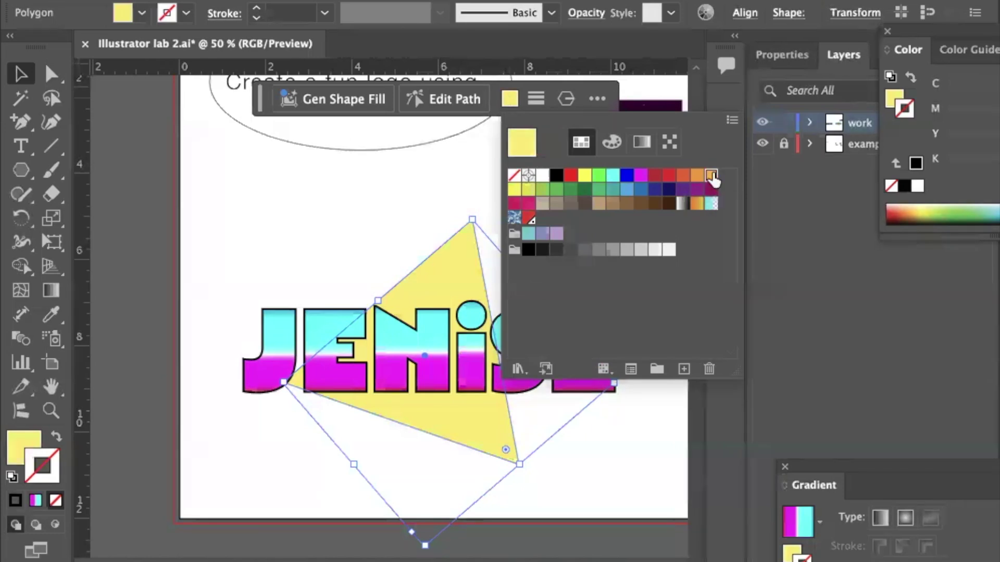
left_click(712, 177)
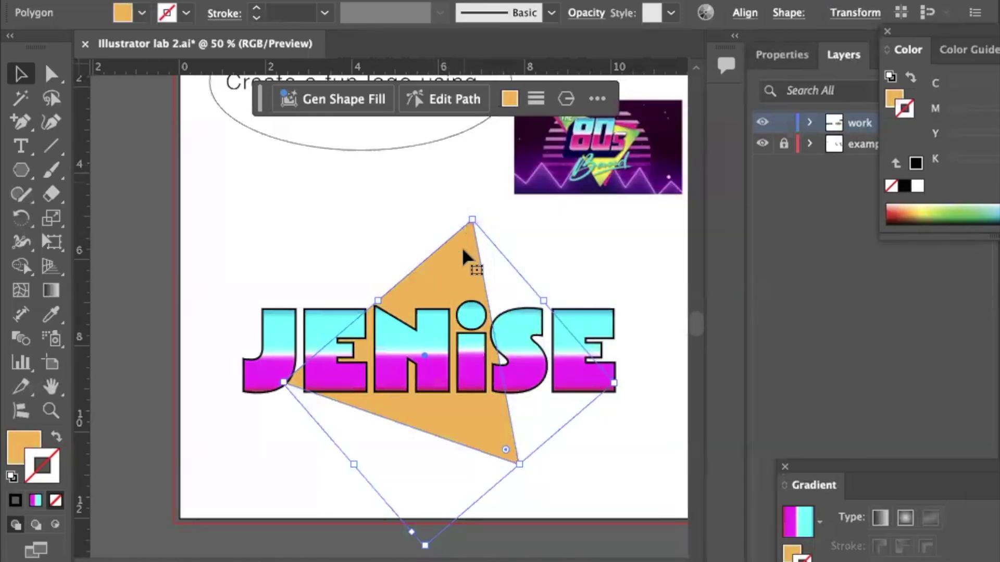
left_click(510, 98)
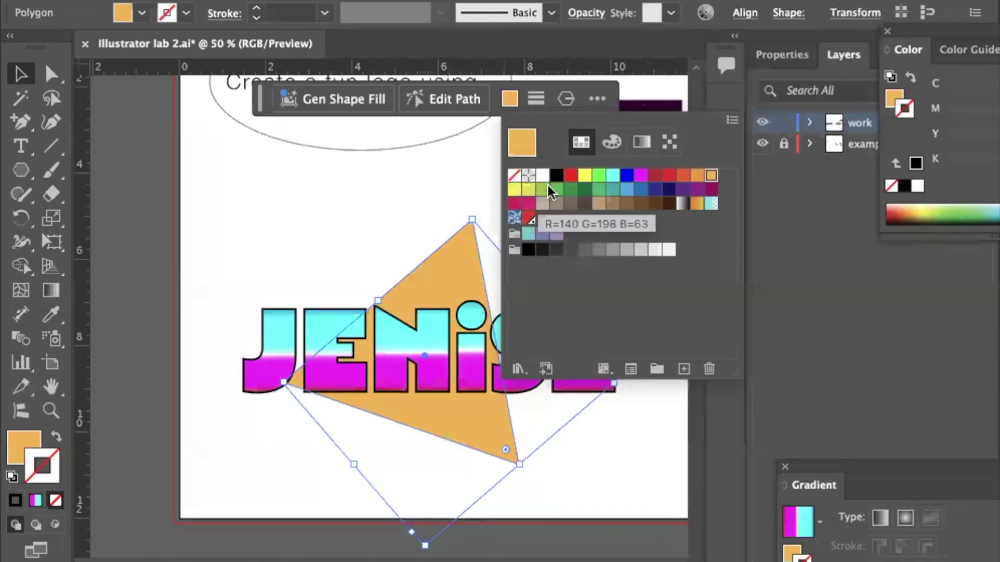
left_click(613, 176)
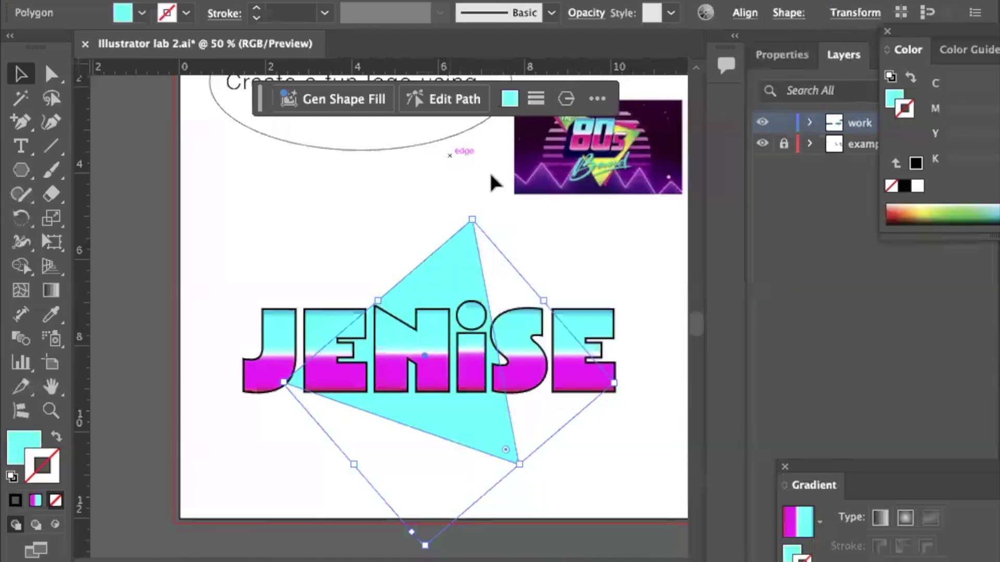
Shift the cyan triangle up-left, add an offset duplicate, tint it grey and rotate it about 210°.
left_click_drag(448, 272, 439, 256)
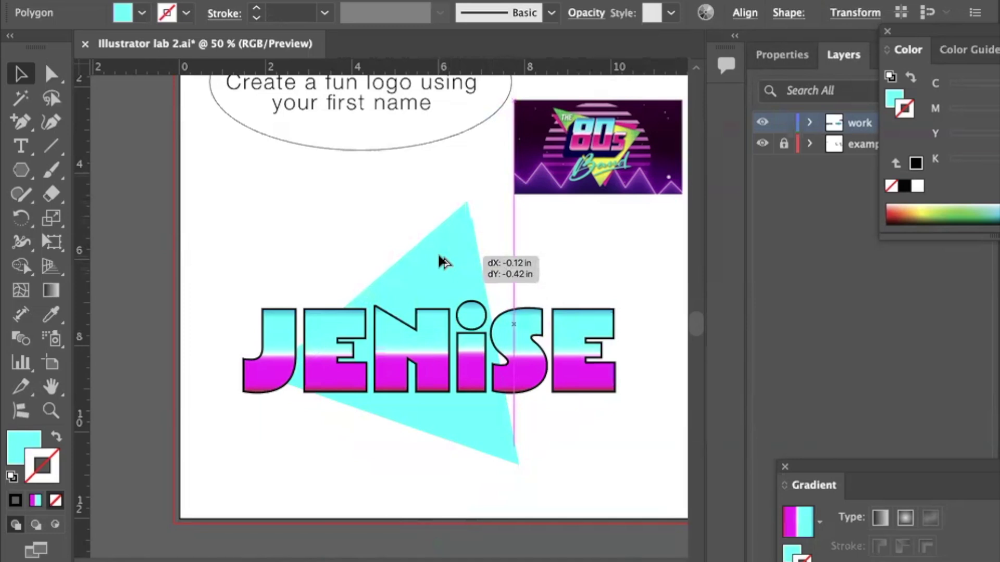
left_click_drag(439, 255, 438, 252)
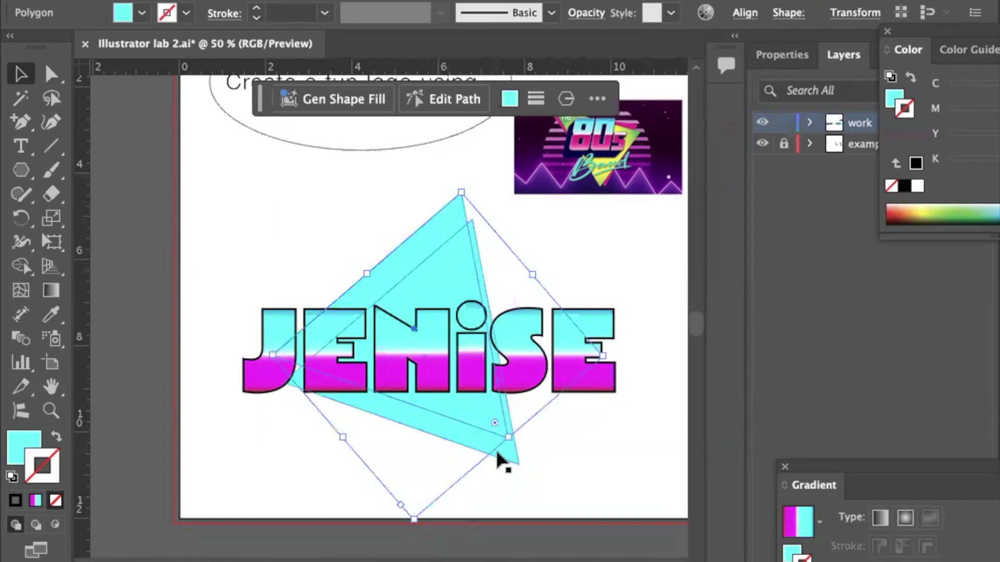
left_click_drag(497, 454, 497, 456)
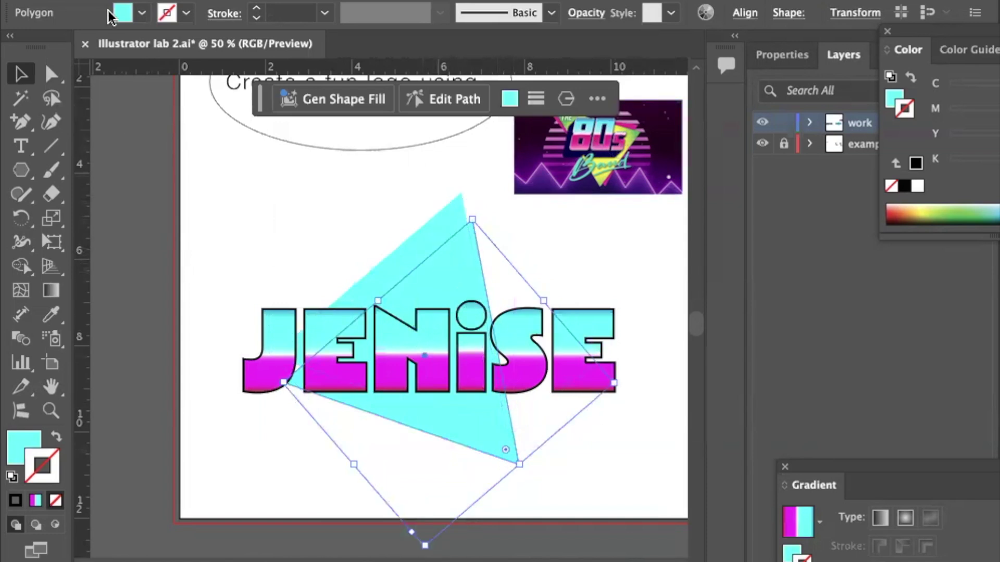
left_click(505, 98)
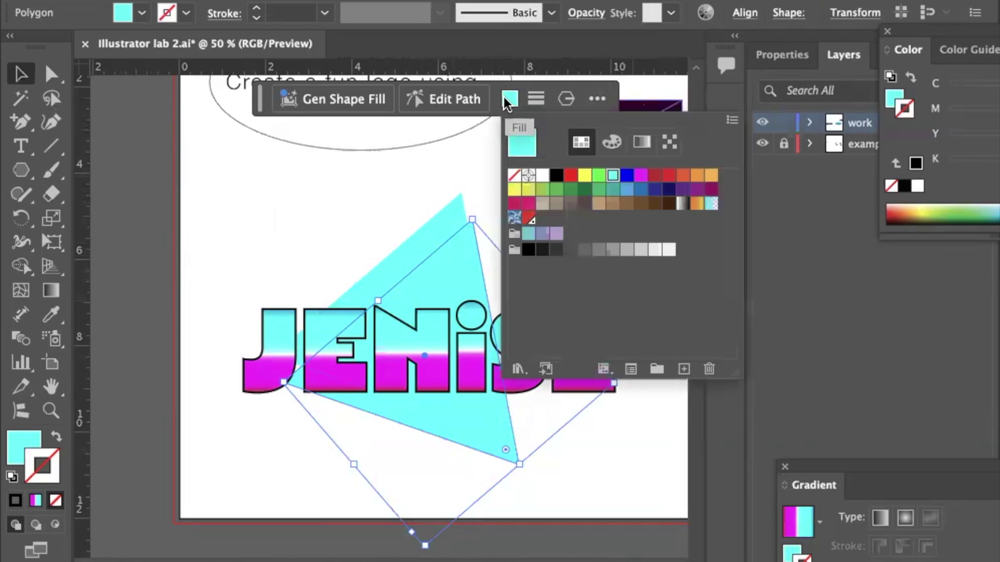
left_click(641, 251)
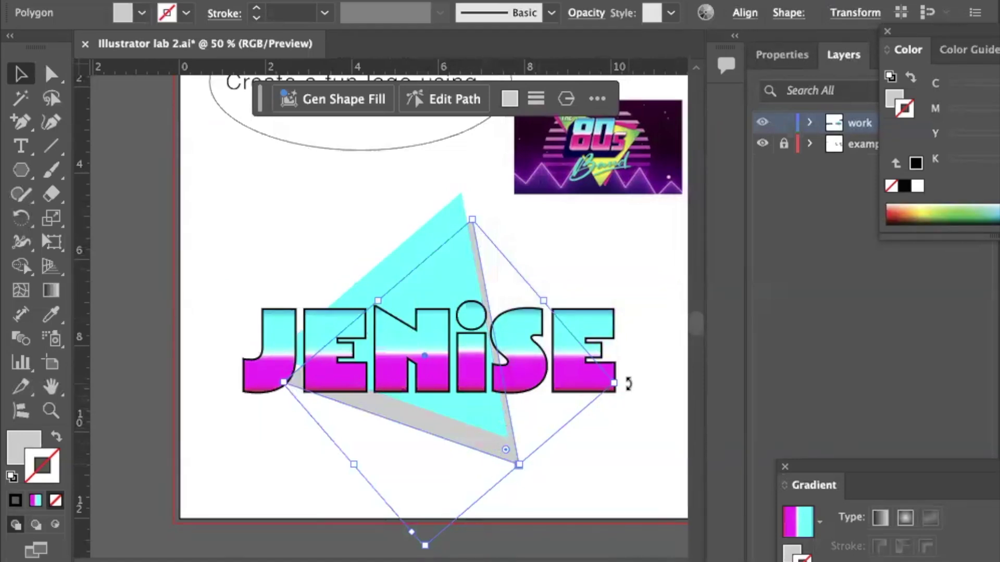
left_click(626, 348)
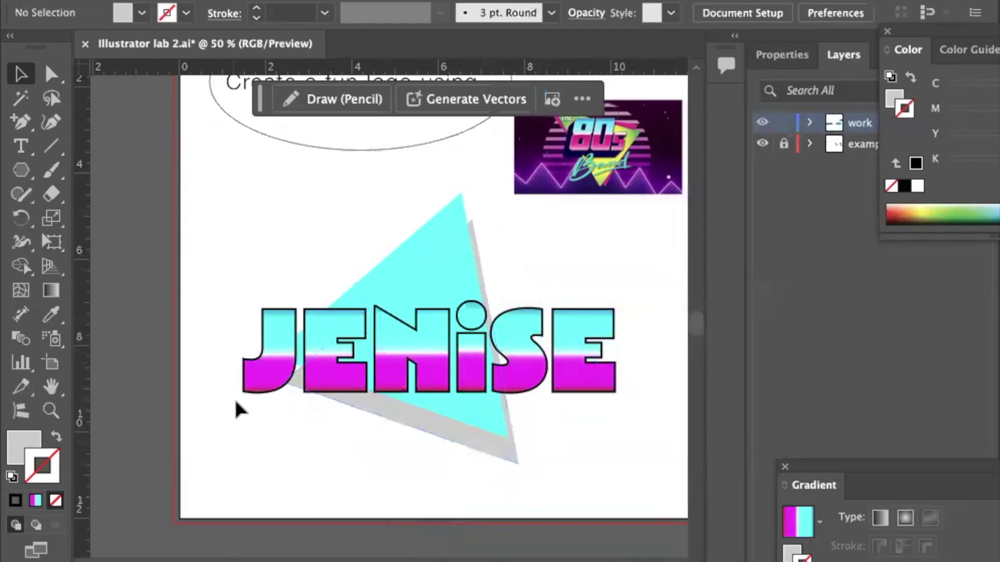
left_click(415, 415)
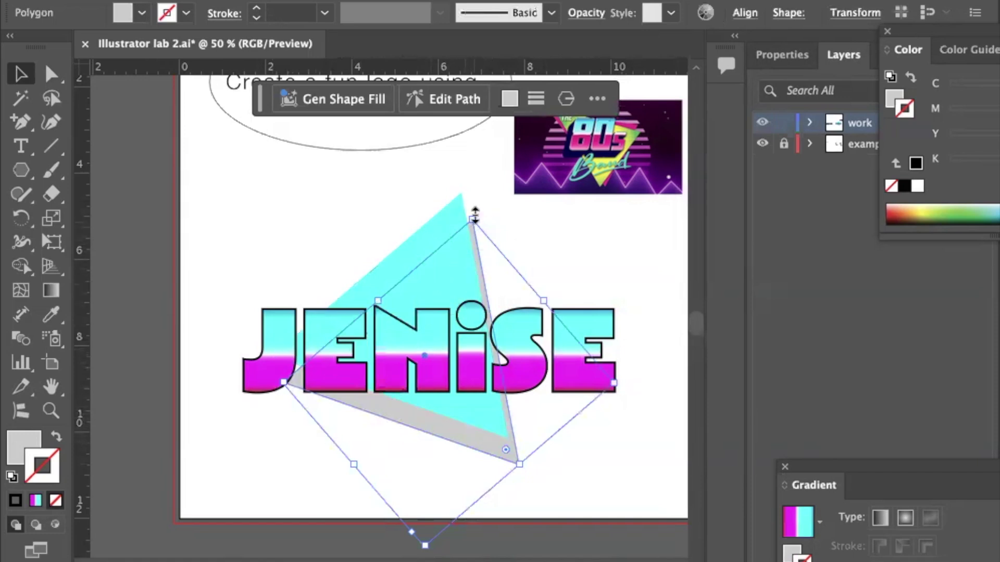
left_click_drag(622, 378, 622, 422)
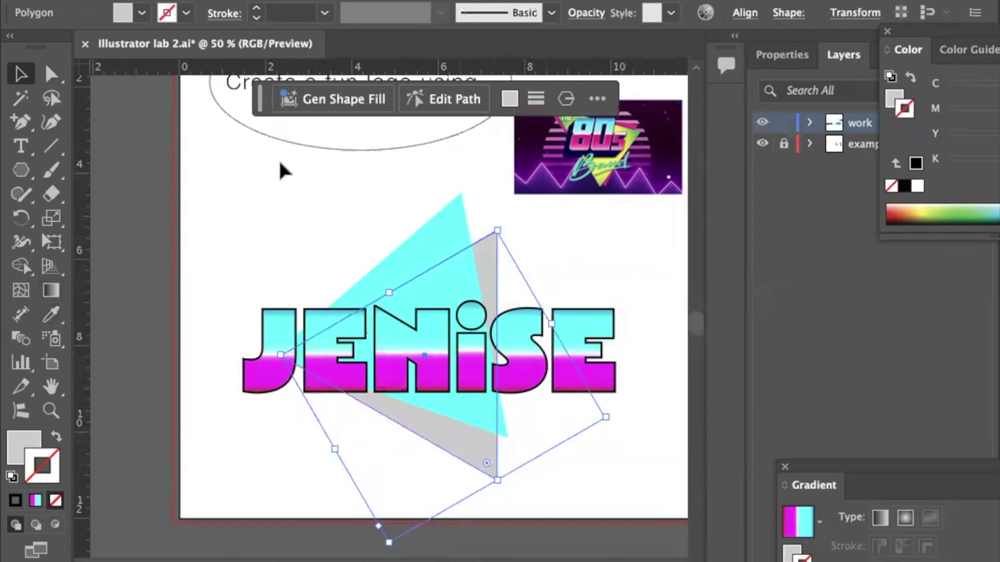
Fill one triangle magenta and change the cyan one to yellow.
left_click(510, 98)
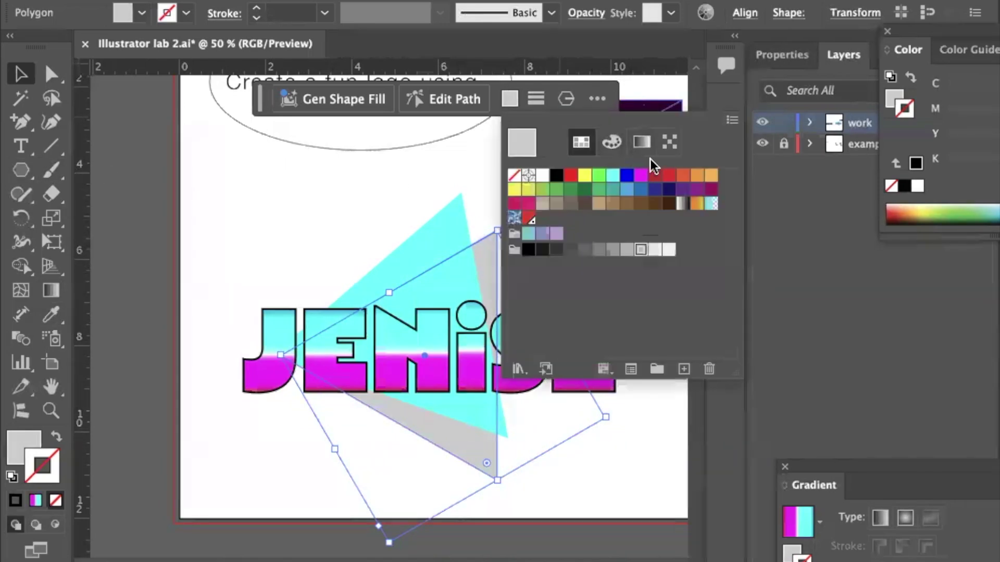
left_click(638, 177)
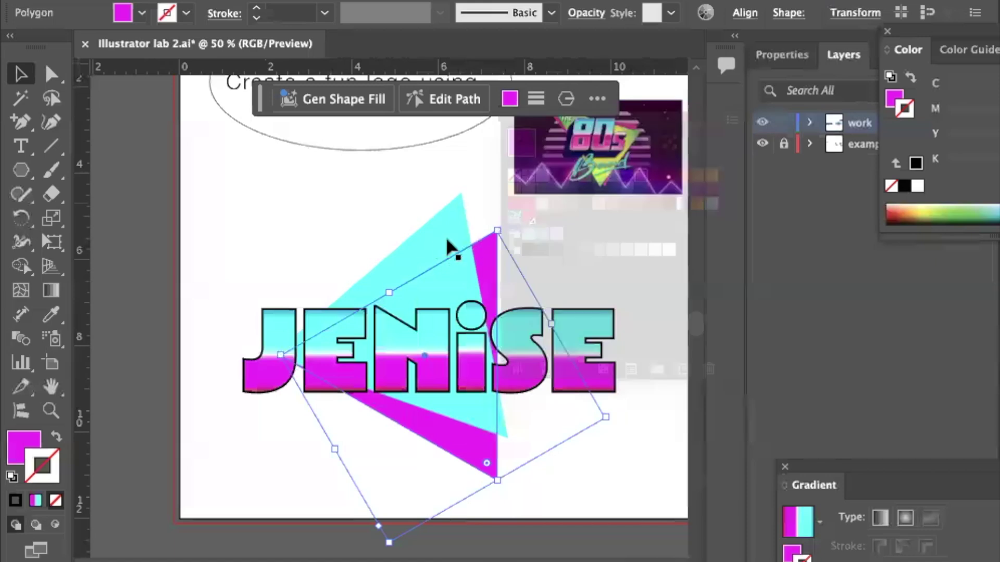
left_click(464, 219)
left_click(510, 98)
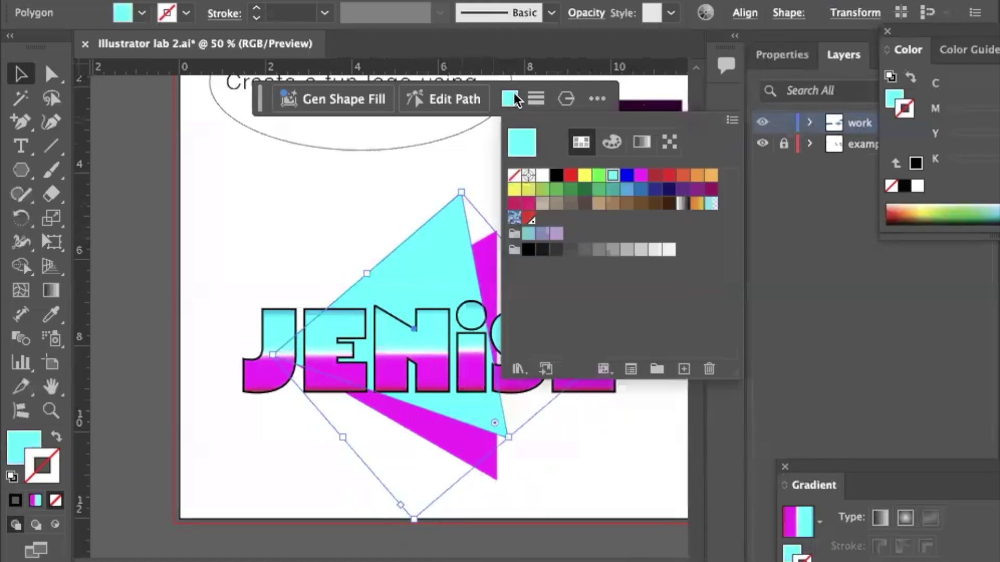
left_click(584, 175)
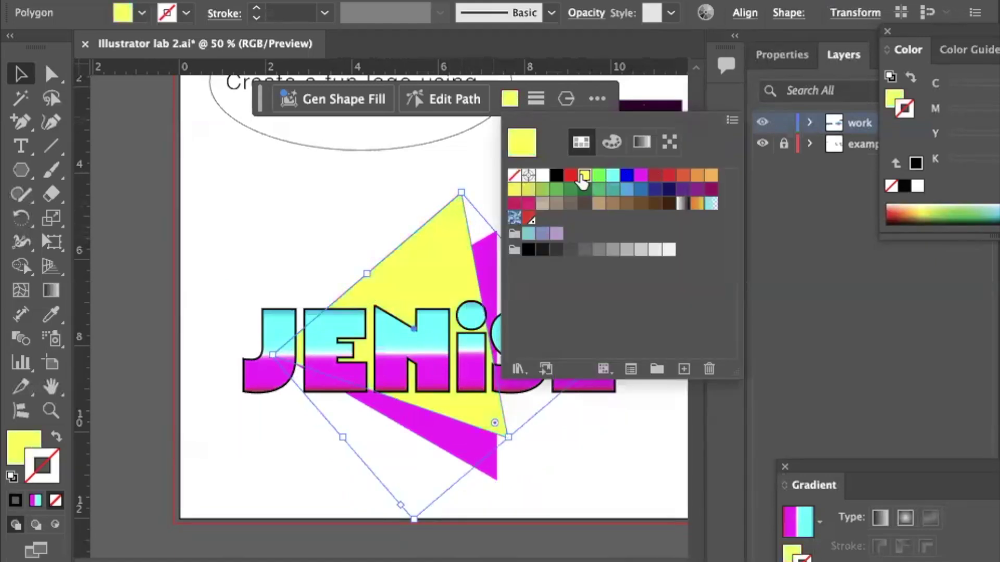
left_click(300, 209)
left_click(296, 212)
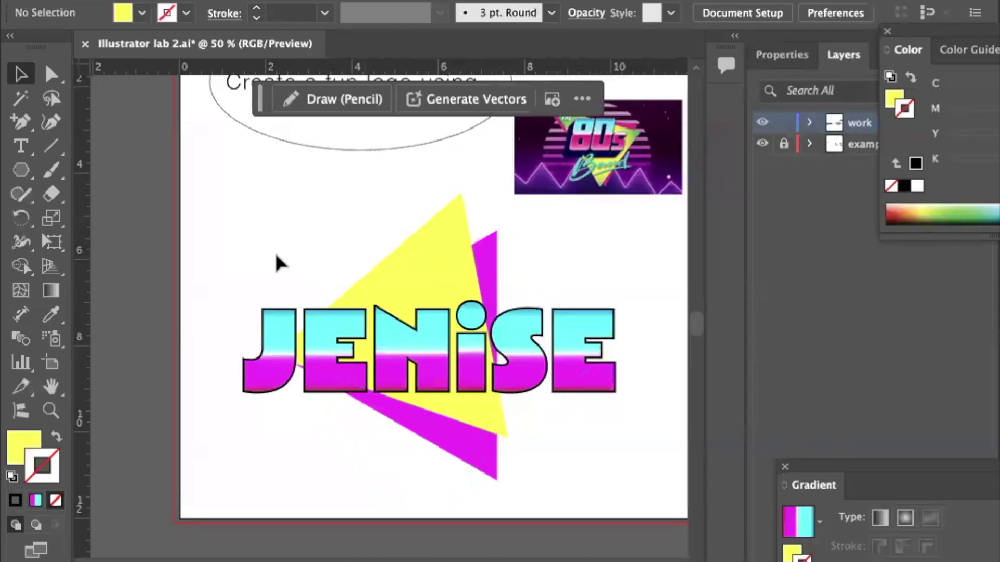
left_click_drag(22, 175, 74, 218)
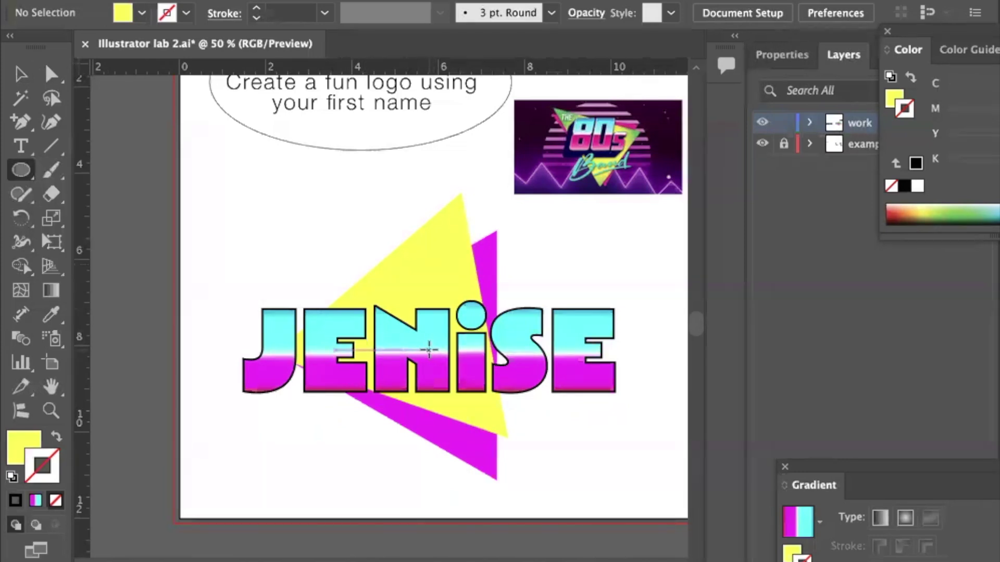
Draw a large circle over the lettering, send it to the back, and fill it black.
left_click_drag(438, 348, 275, 280)
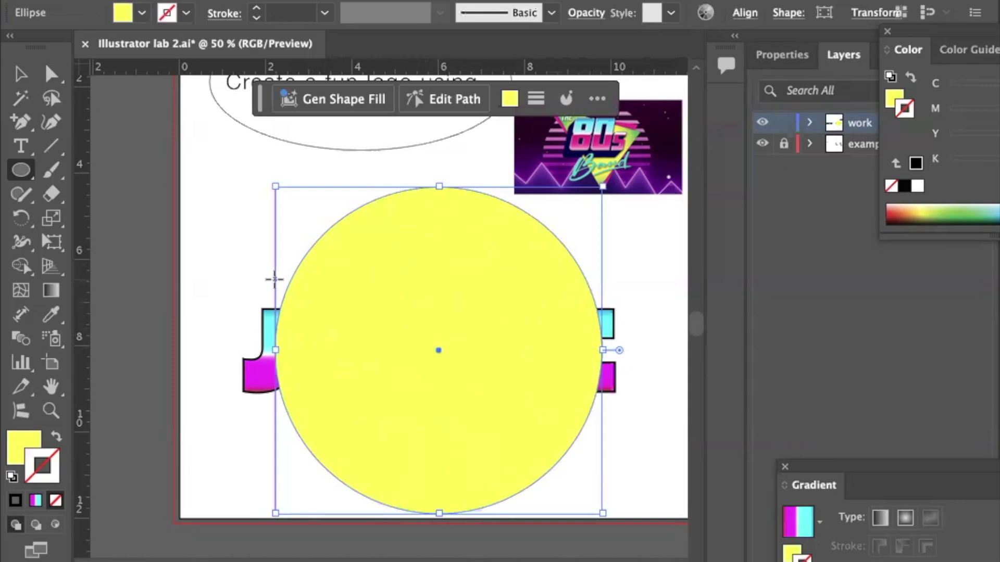
key("ctrl+shift+bracketleft")
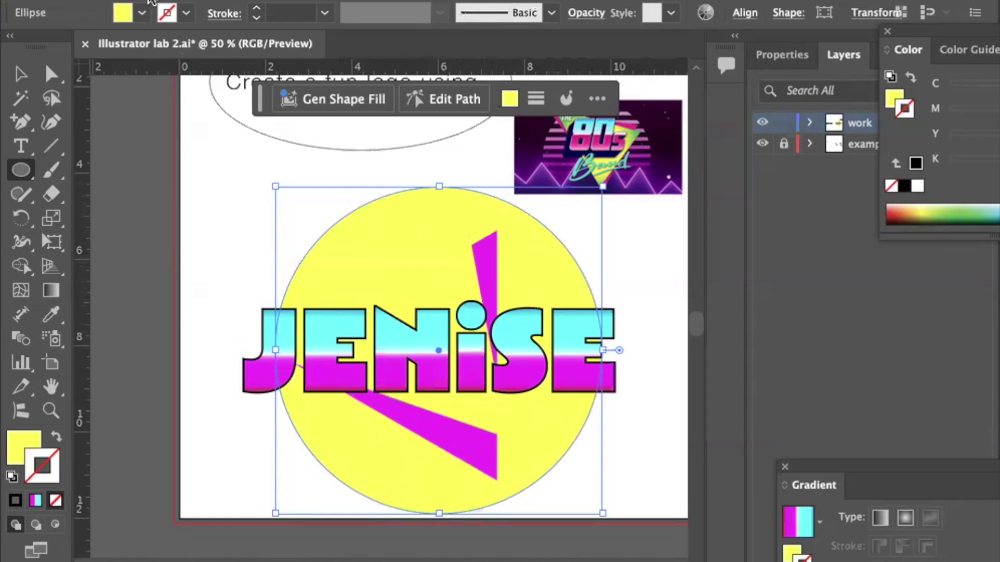
left_click(142, 12)
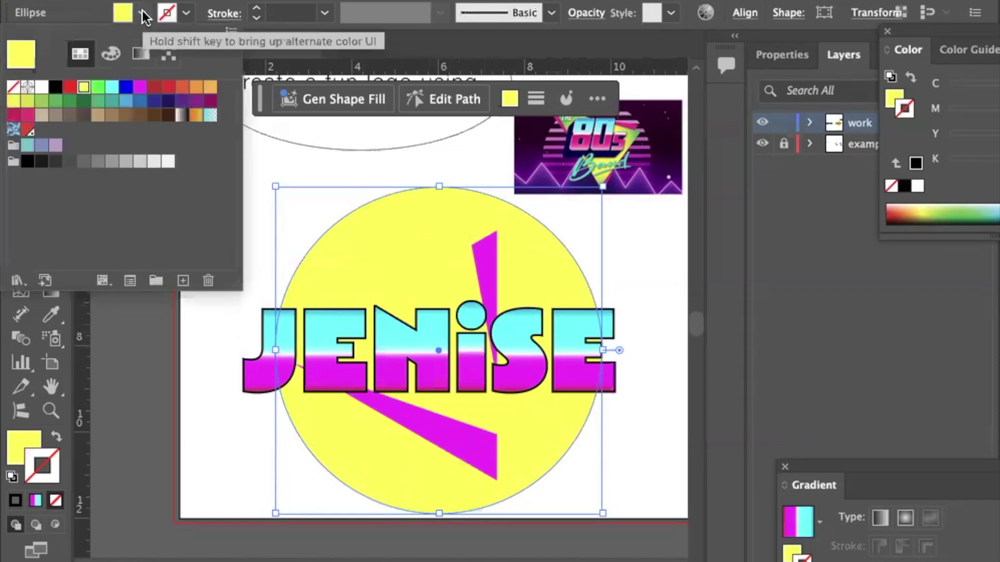
left_click(56, 87)
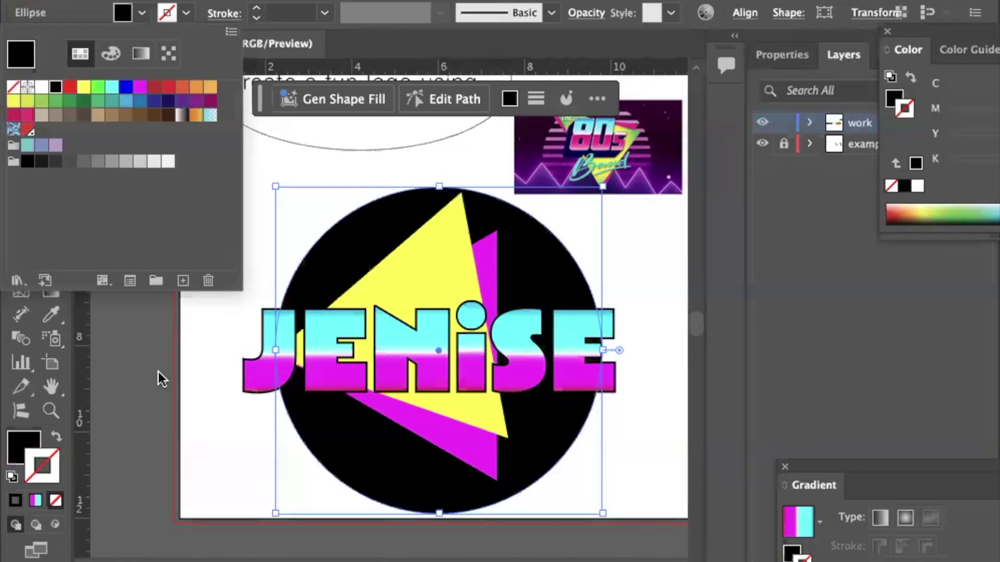
left_click(158, 372)
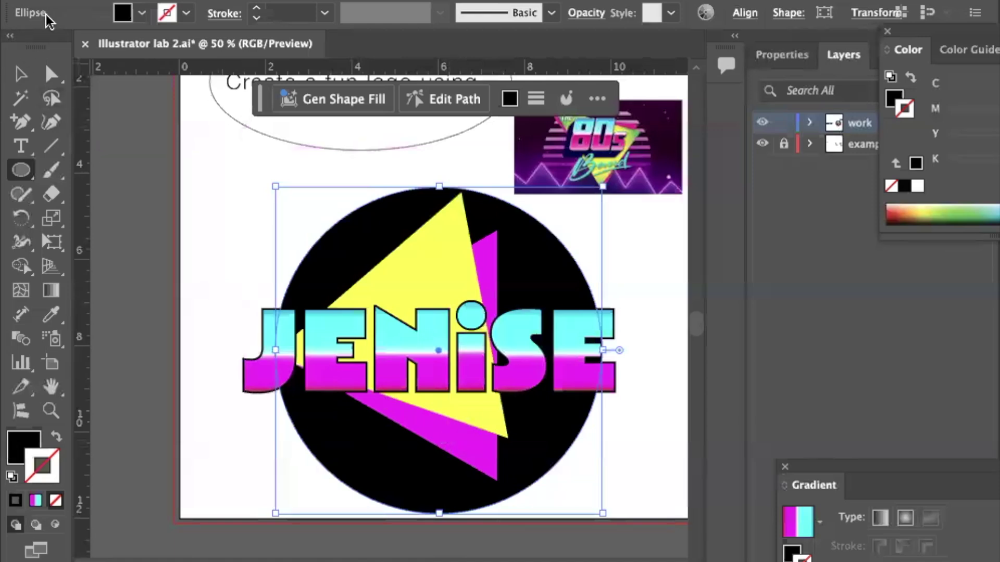
left_click(20, 73)
Select both triangles, rotate them together, and move them up and left.
left_click(436, 268)
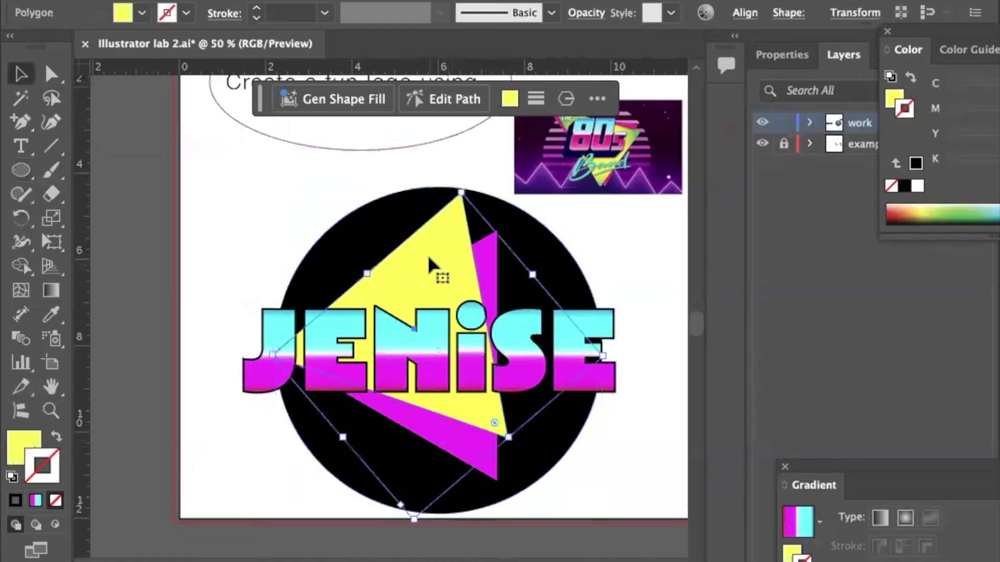
left_click(490, 276, "shift")
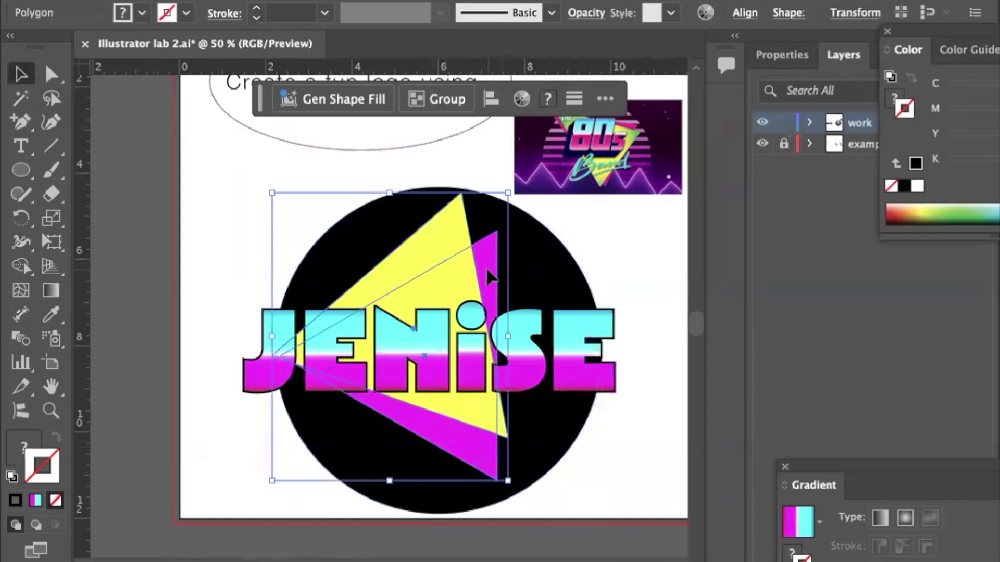
mouse_move(488, 271)
left_mouse_down()
mouse_move(531, 266)
mouse_move(504, 277)
left_mouse_up()
left_click_drag(535, 187, 289, 121)
left_click_drag(423, 274, 394, 268)
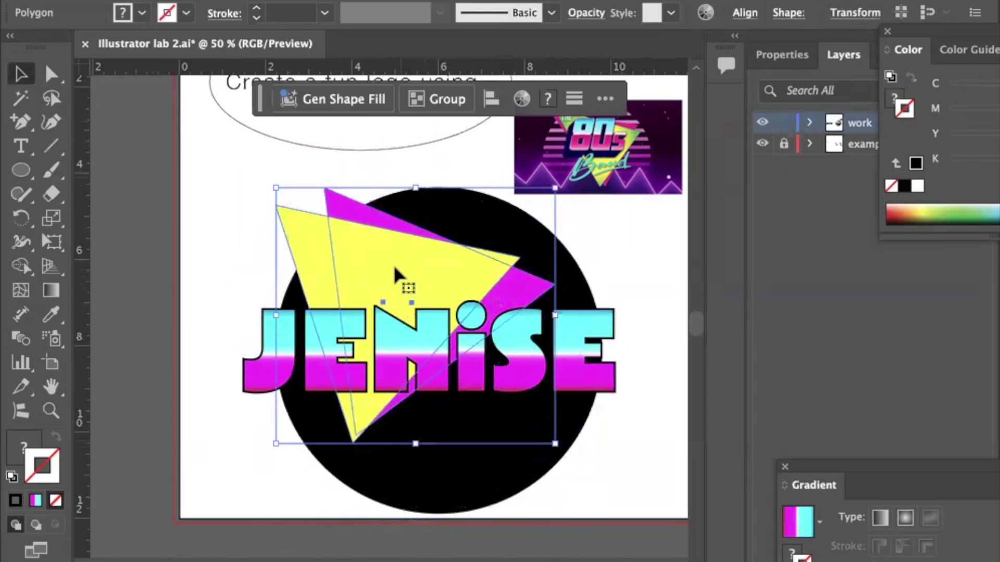
Draw a thin yellow rectangle bar below the JENISE lettering.
left_click(217, 251)
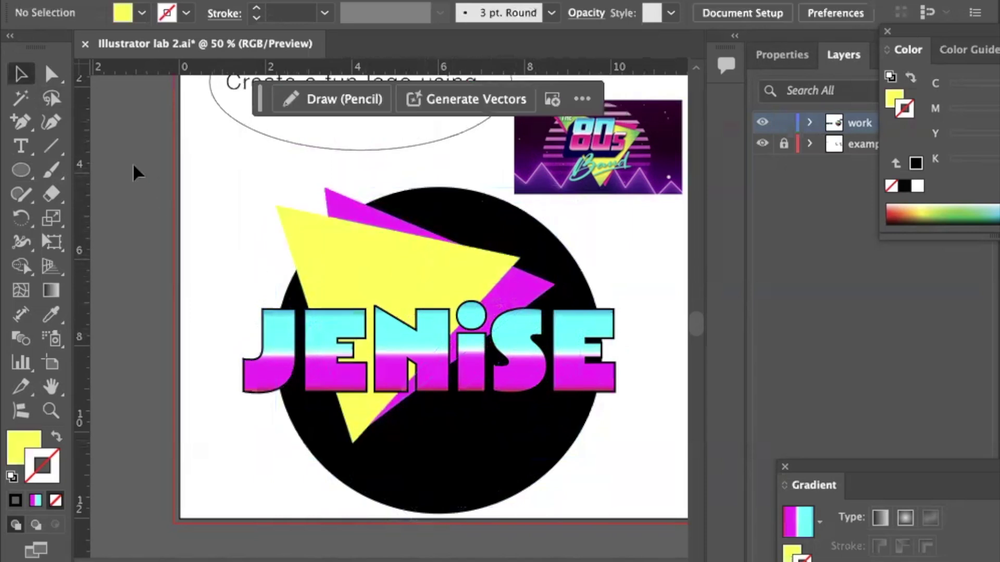
left_click_drag(20, 171, 74, 171)
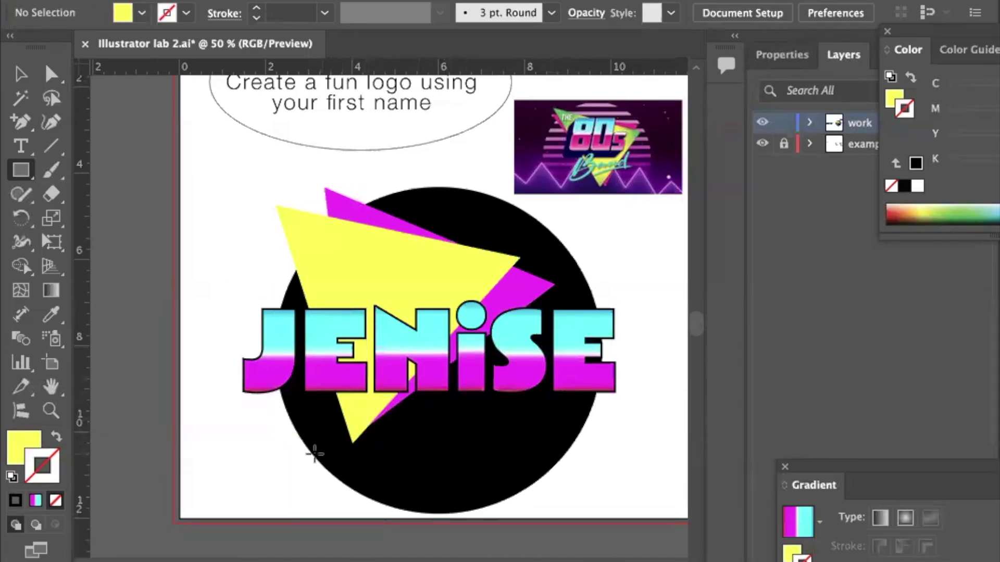
left_click_drag(324, 457, 539, 465)
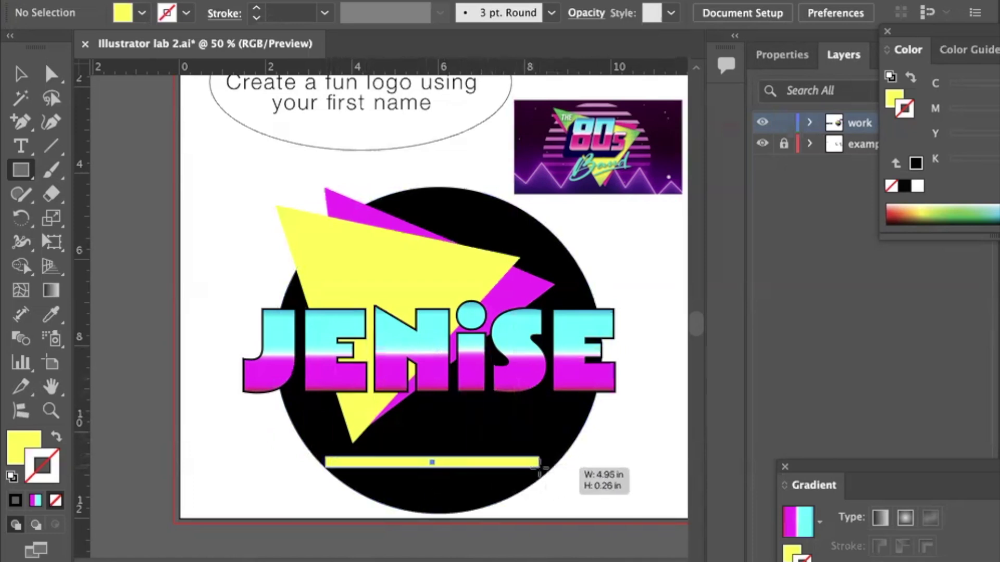
Finish the yellow bar and stretch it wider to the right, undoing a trial tilt.
left_click_drag(539, 466, 541, 468)
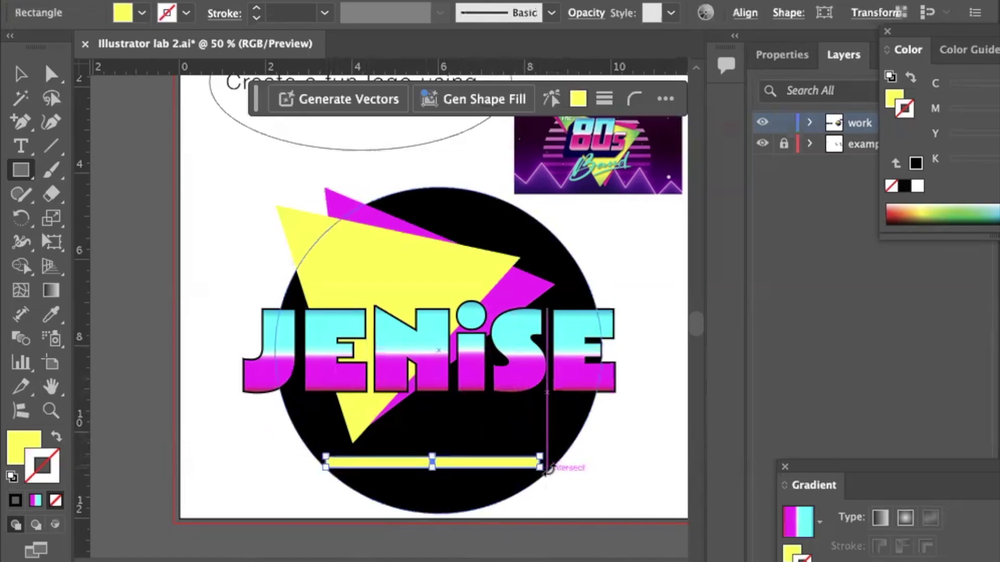
left_click(17, 76)
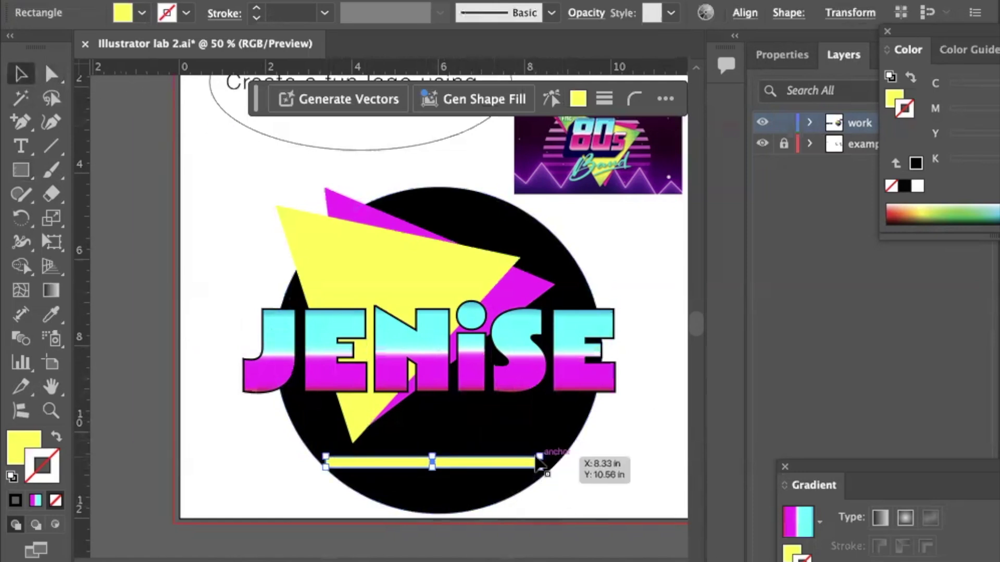
left_click_drag(539, 465, 573, 479)
key("ctrl+z")
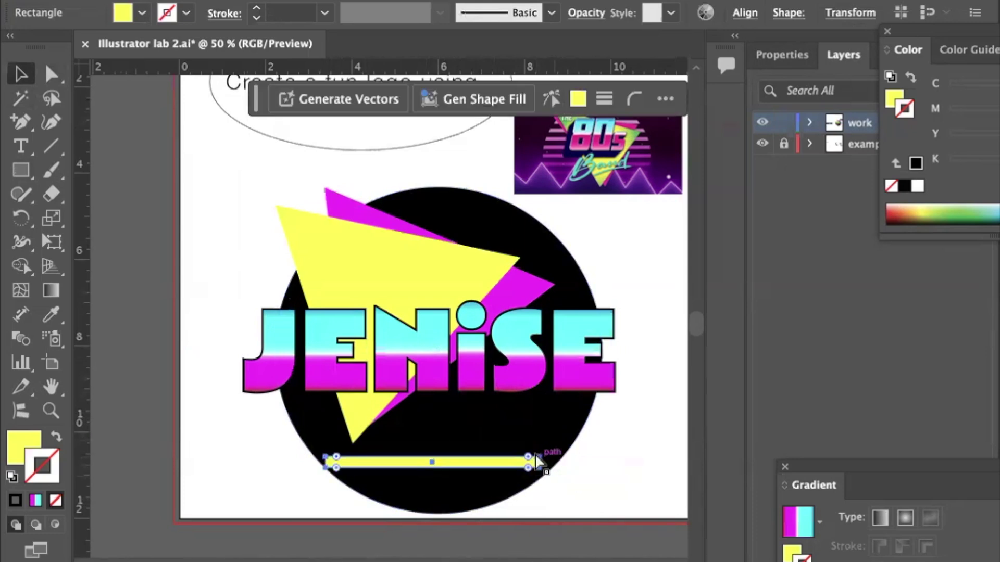
key("ctrl+equal")
key("ctrl+equal")
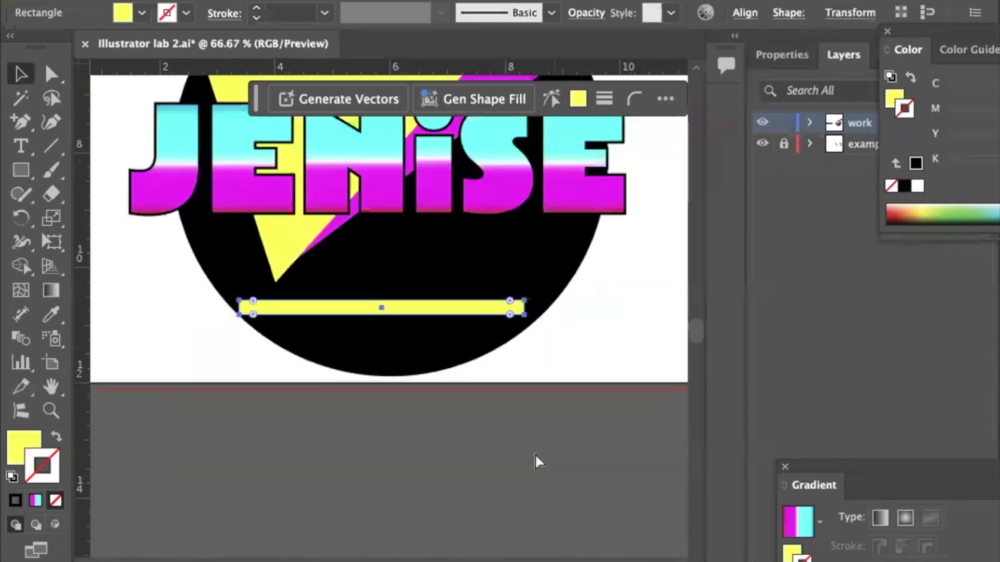
key("ctrl+equal")
scroll(536, 364, "right", 3)
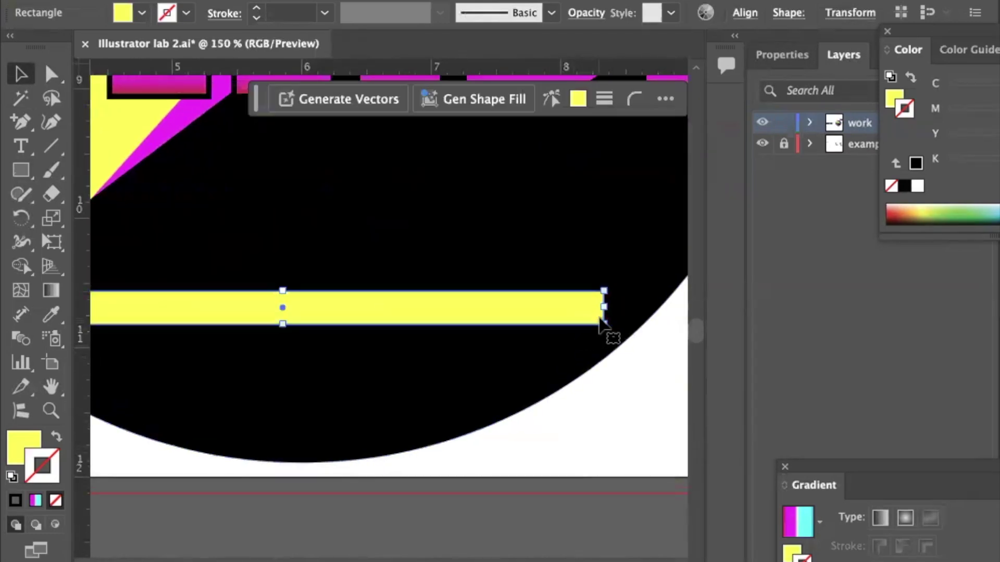
scroll(599, 312, "right", 3)
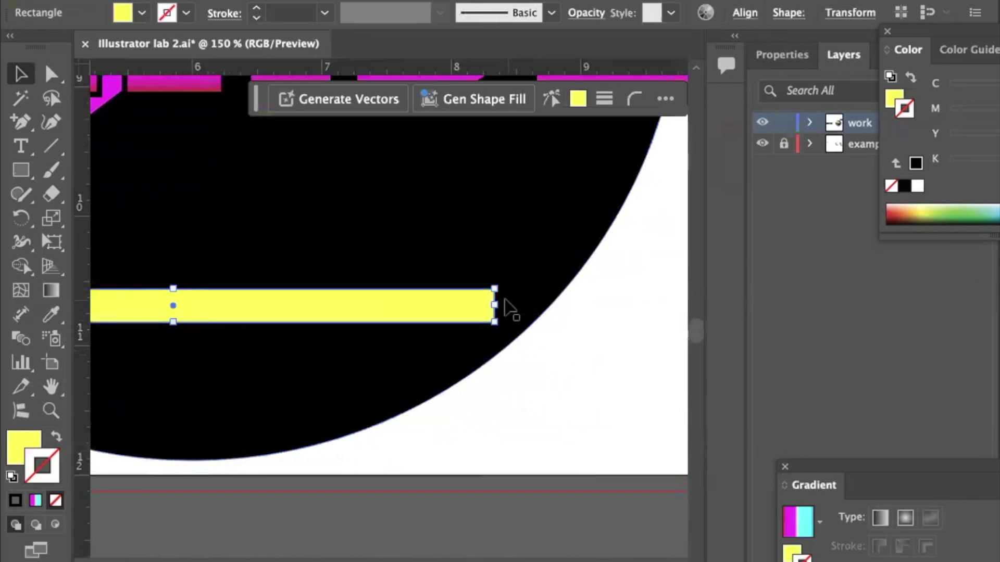
left_click_drag(494, 306, 689, 319)
key("ctrl+0")
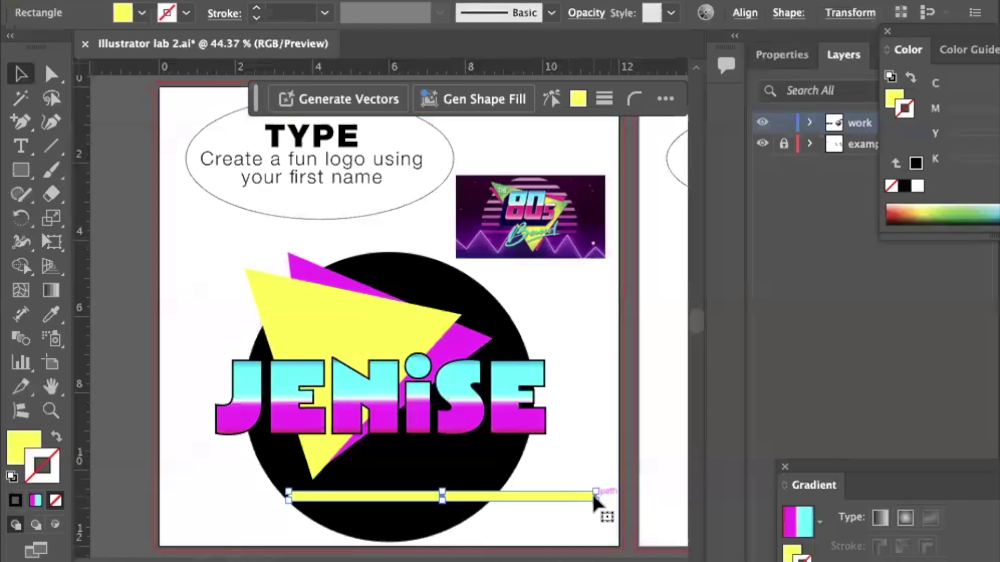
Shorten the yellow bar from its right end so it stays within the black circle.
key("a")
key("ctrl+equal")
key("ctrl+equal")
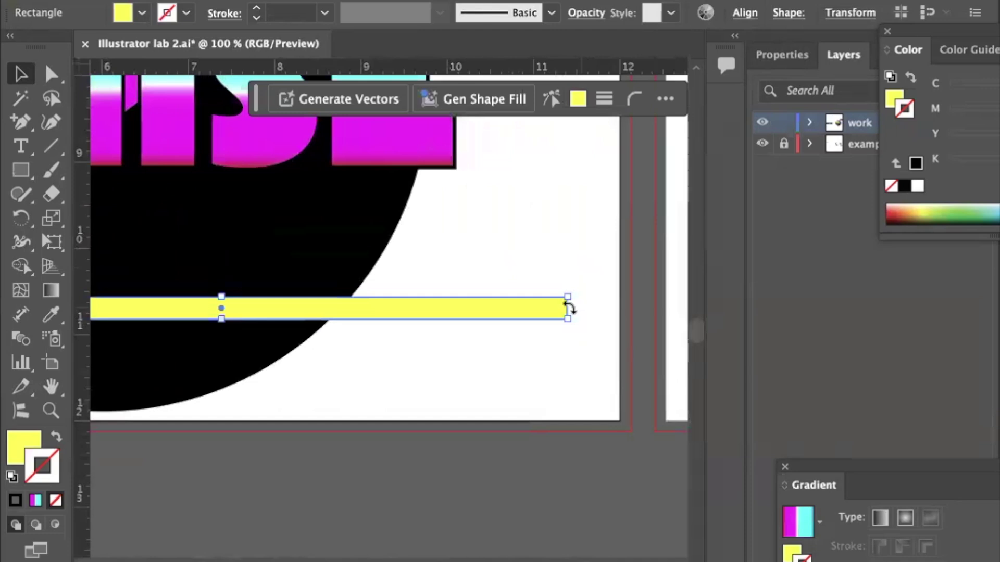
key("ctrl+equal")
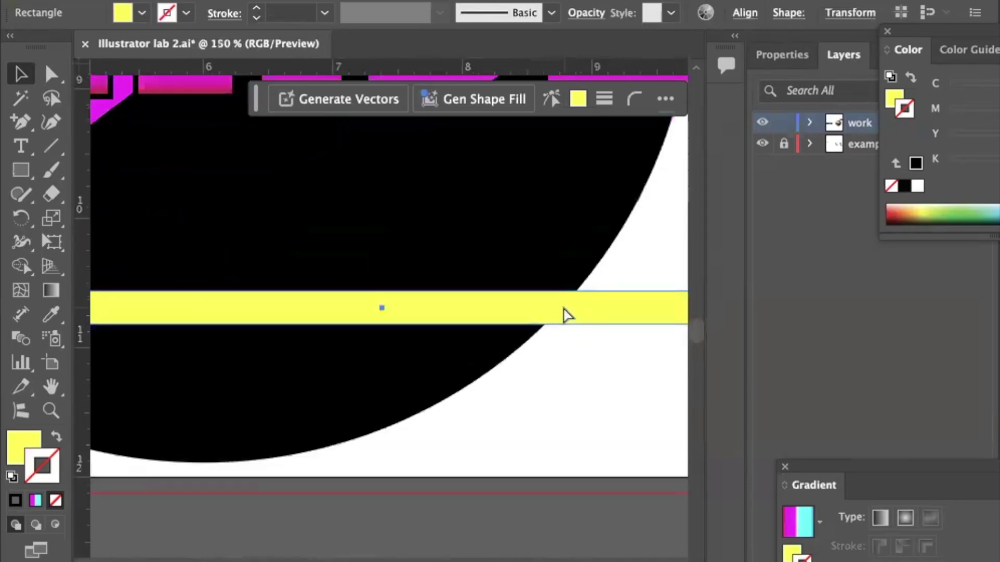
scroll(546, 320, "right", 6)
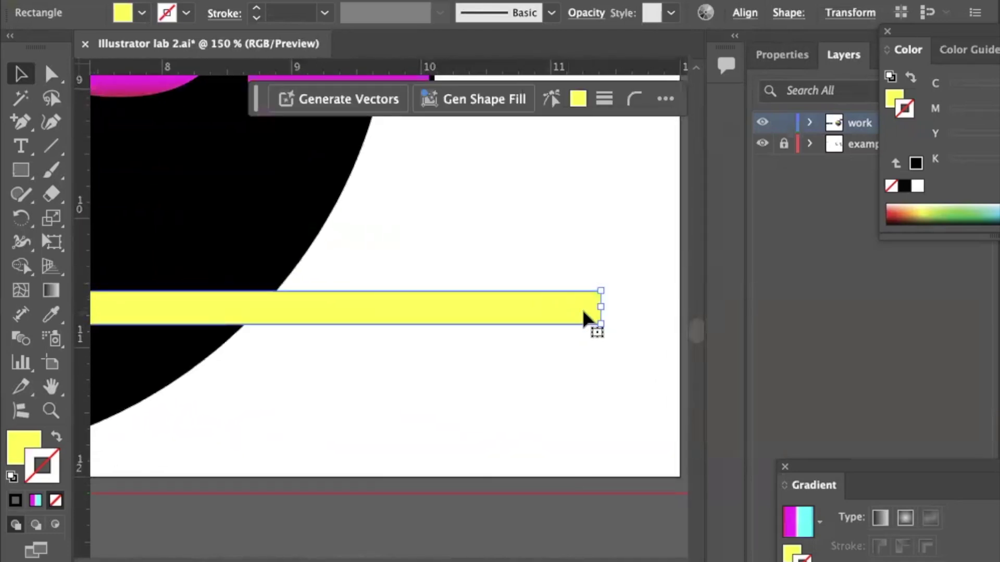
left_click_drag(600, 307, 394, 306)
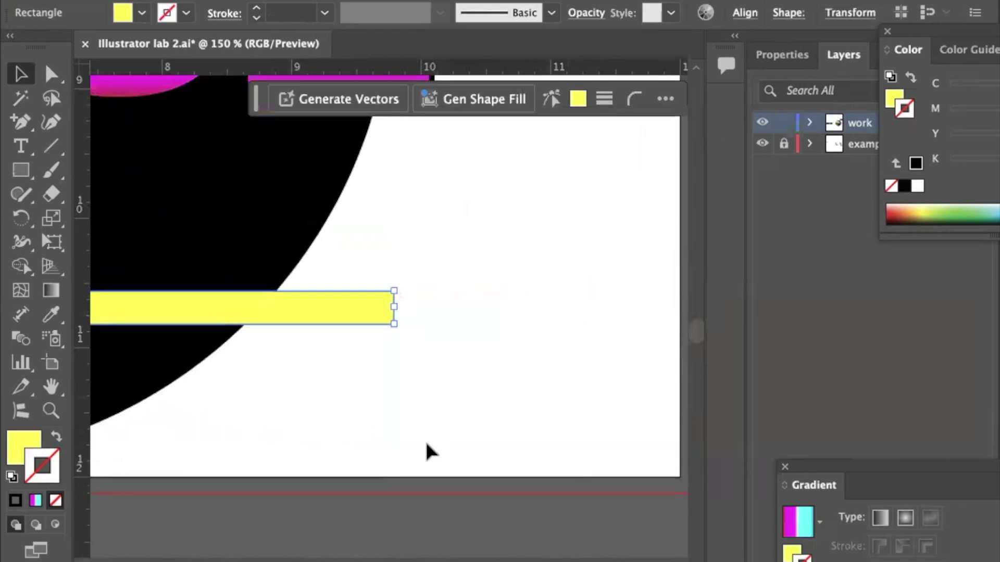
key("ctrl+0")
scroll(428, 453, "down", 3)
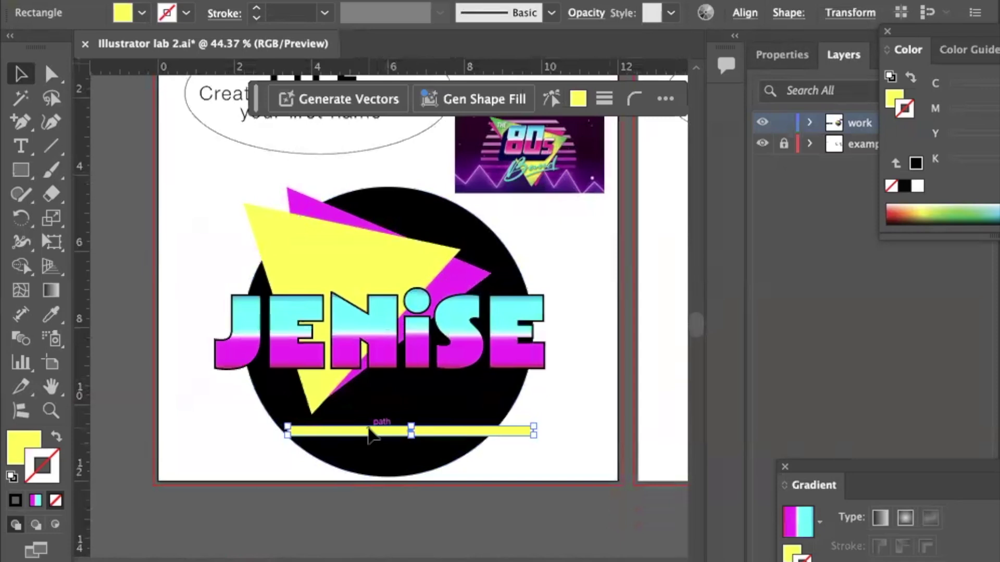
Duplicate the yellow bar into three staggered stripes and try alignment options on them.
left_click_drag(369, 434, 428, 396)
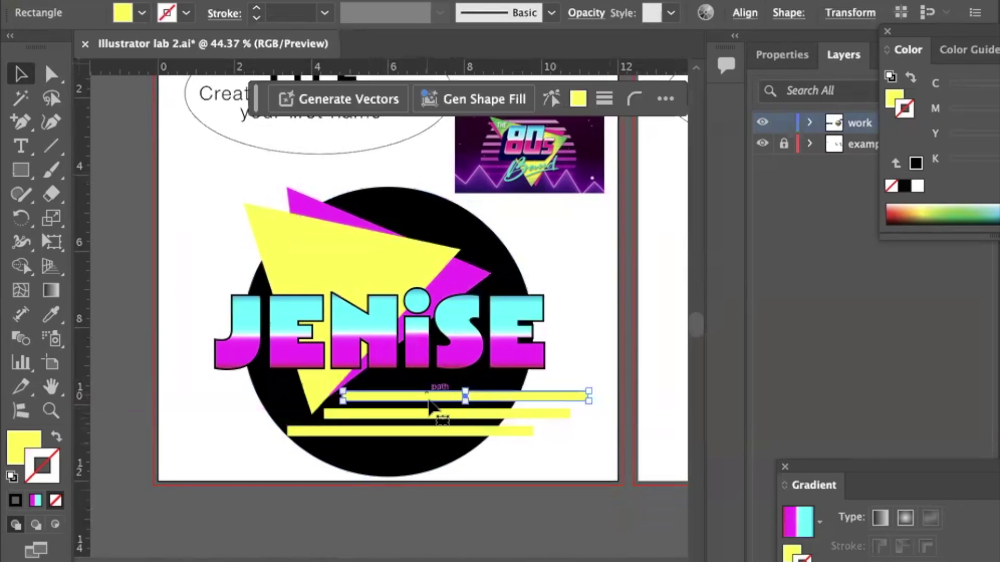
left_click(537, 451)
left_click_drag(545, 399, 552, 382)
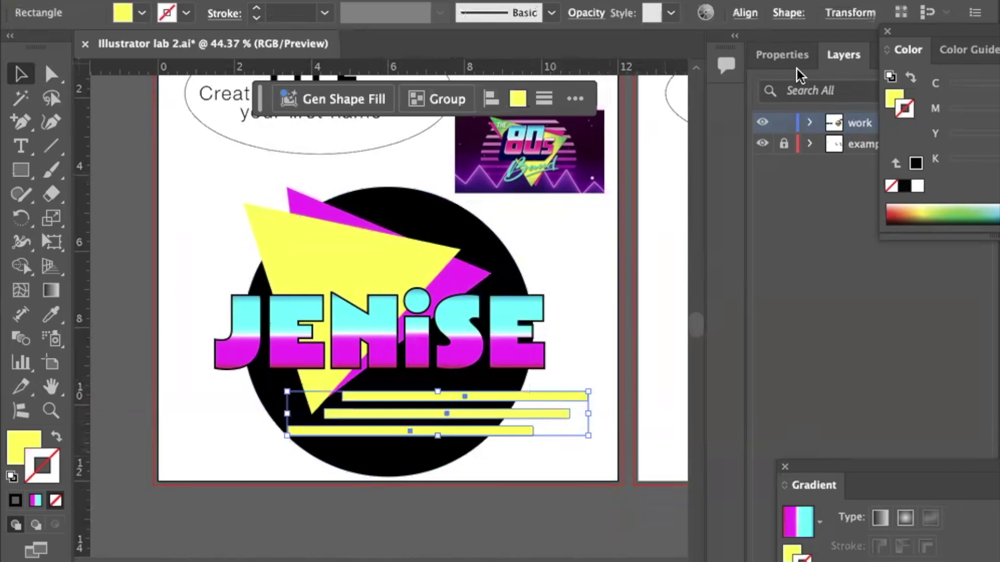
left_click(795, 54)
scroll(842, 423, "down", 2)
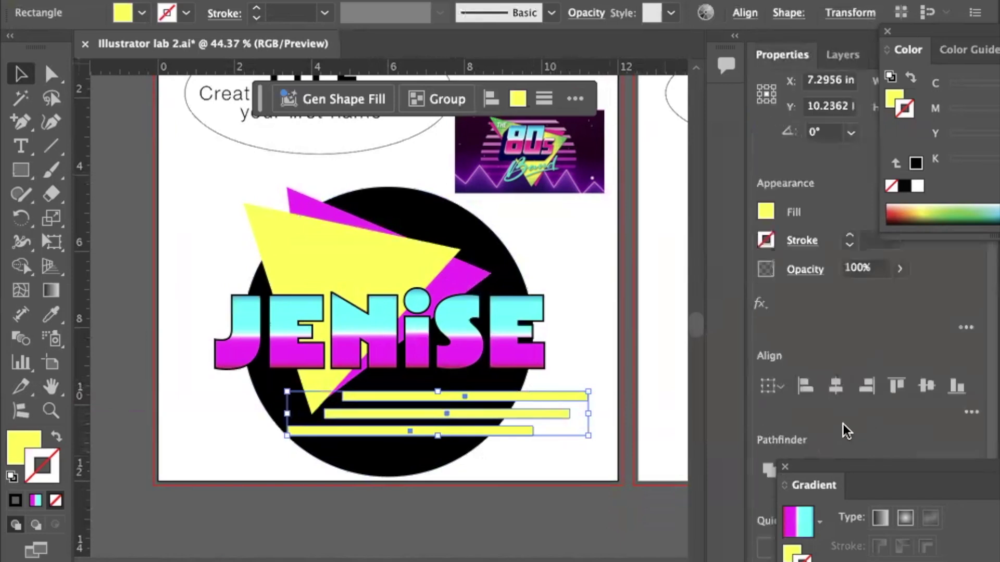
left_click(967, 412)
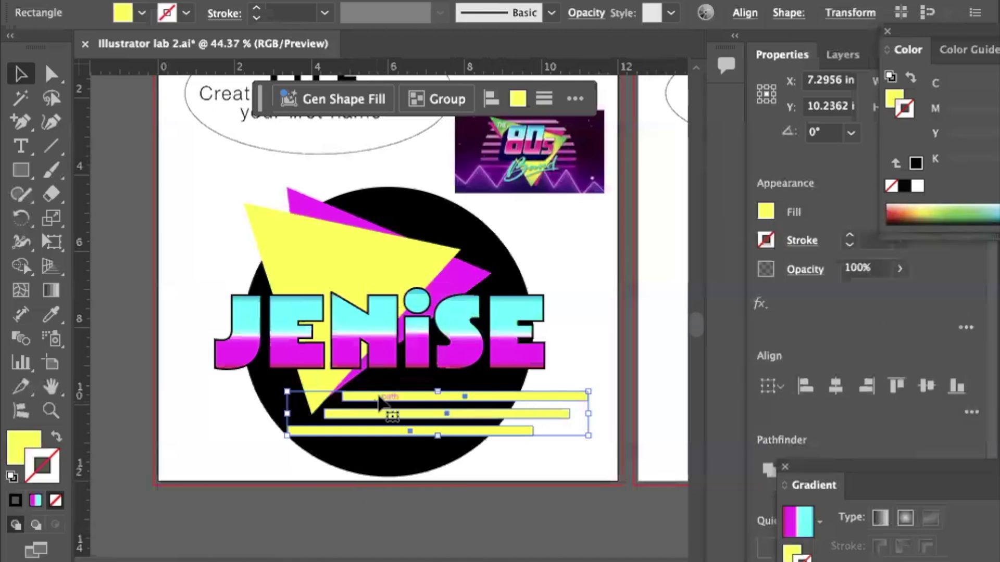
left_click(398, 397)
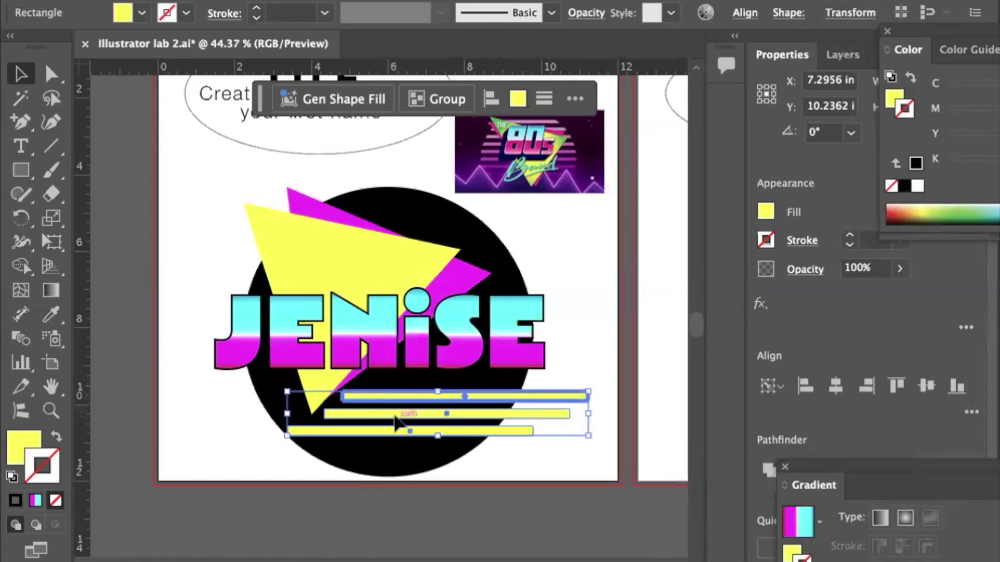
left_click(400, 418, "shift")
left_click(400, 434, "shift")
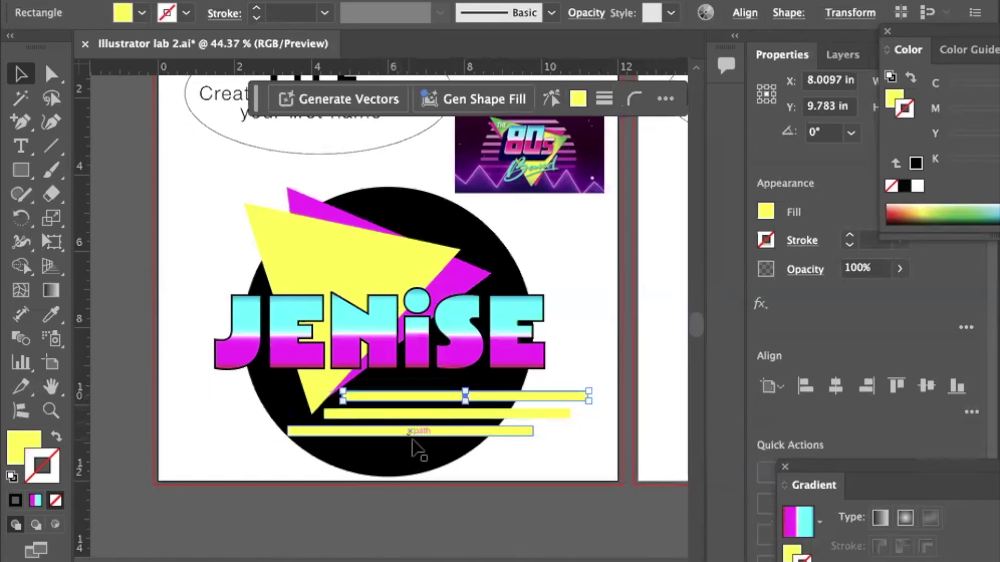
left_click(555, 447)
left_click_drag(541, 438, 551, 398)
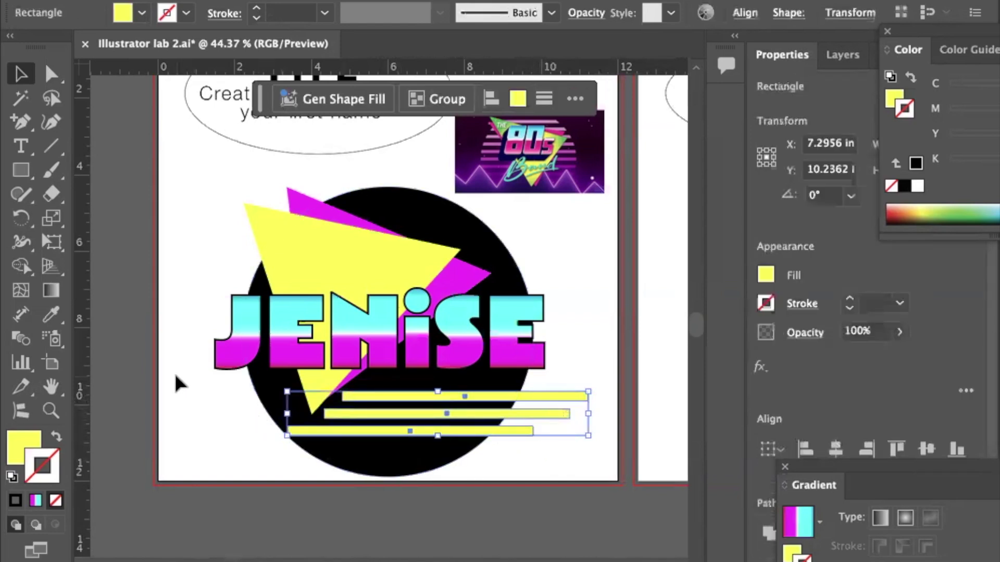
Eyedrop the JENISE gradient onto the stripes, then revert them to the triangle's flat yellow.
left_click(52, 316)
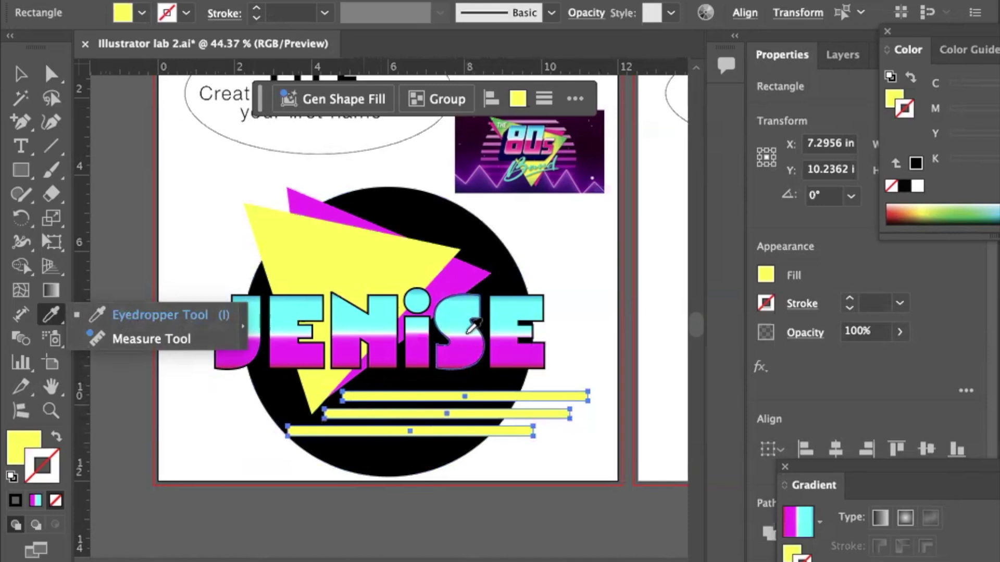
left_click(468, 331)
left_click(469, 331)
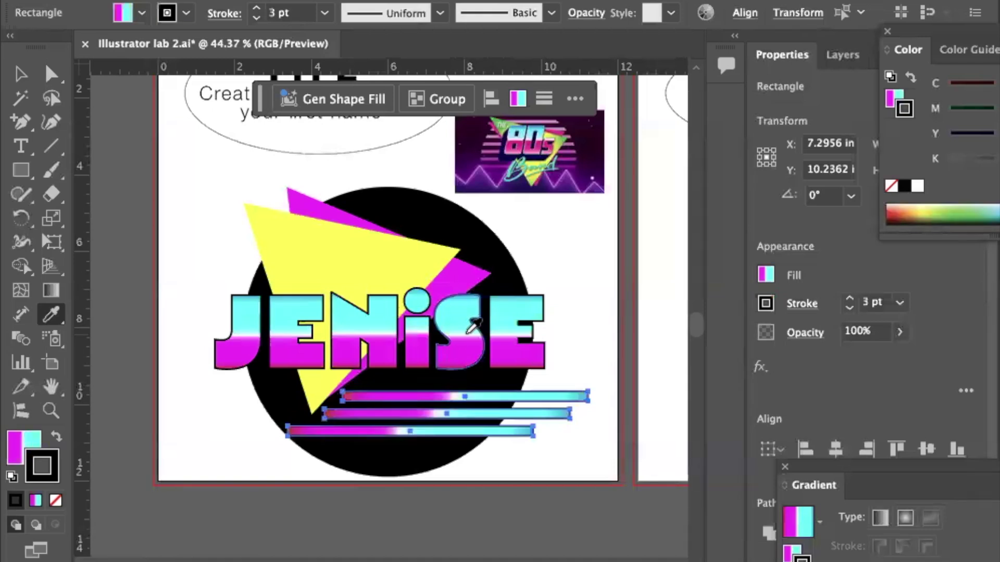
left_click(423, 269)
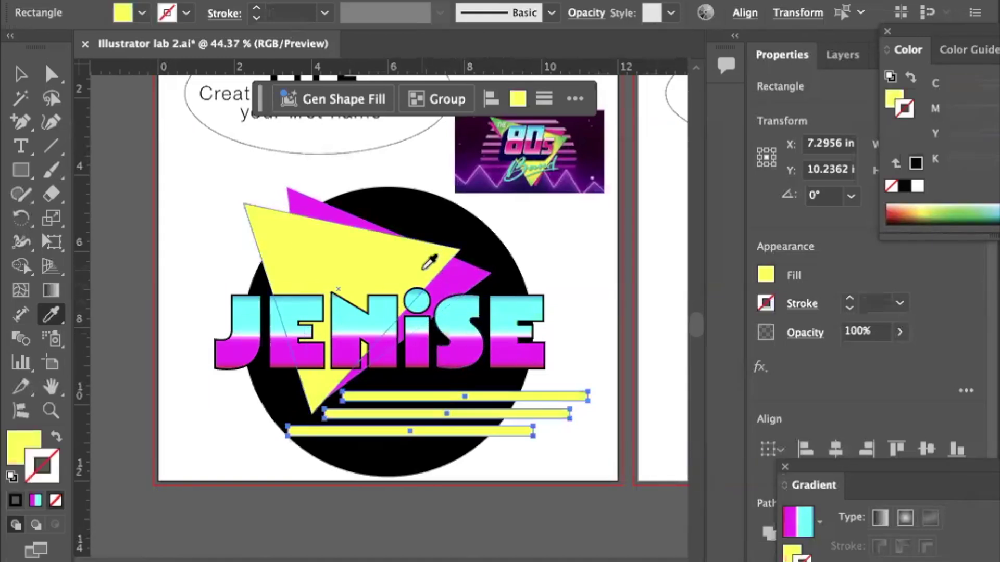
key("v")
left_click(176, 182)
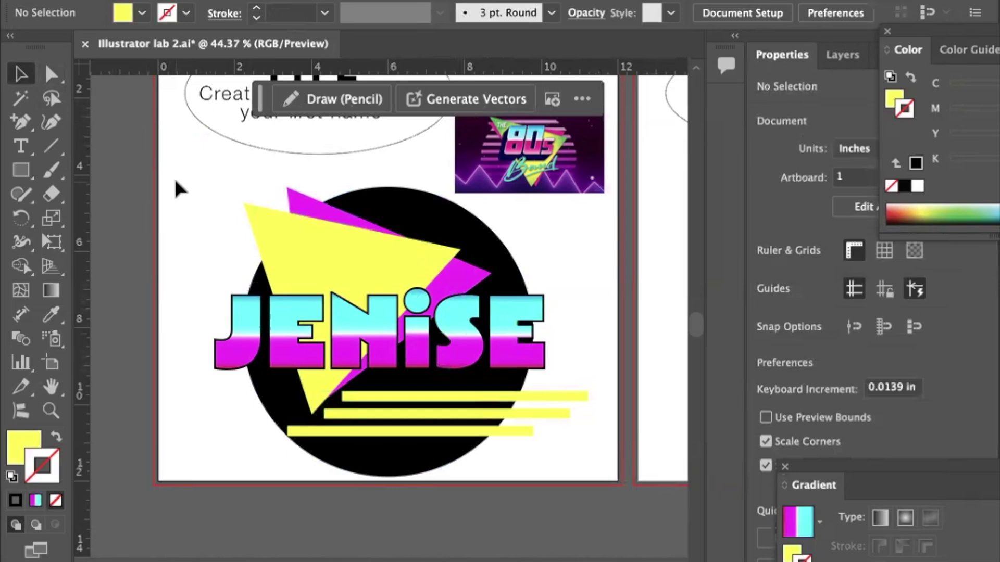
Scroll right to artboard 2 with the 'TYPE on a path' brief.
scroll(302, 281, "up", 5)
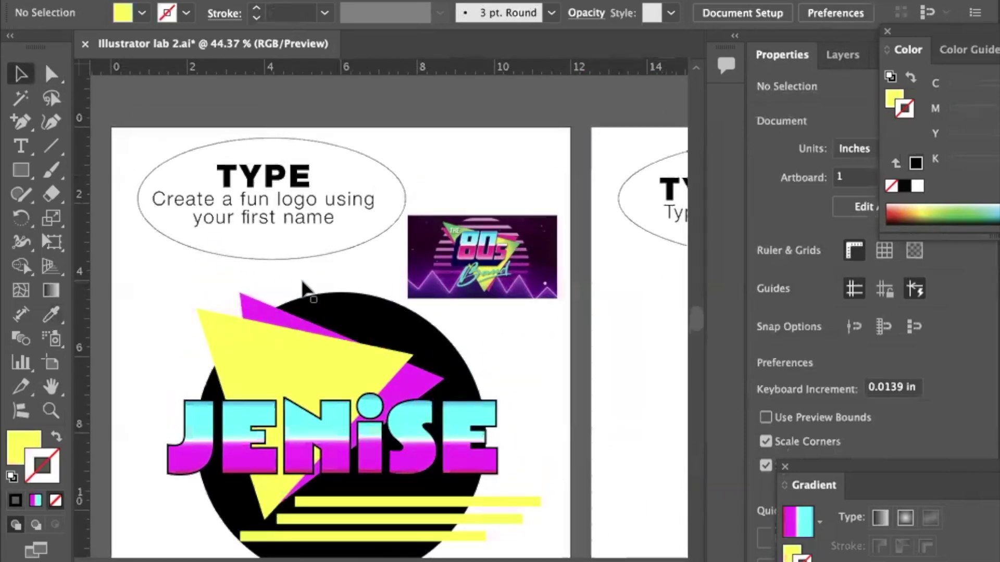
scroll(303, 288, "down", 5)
scroll(303, 288, "up", 2)
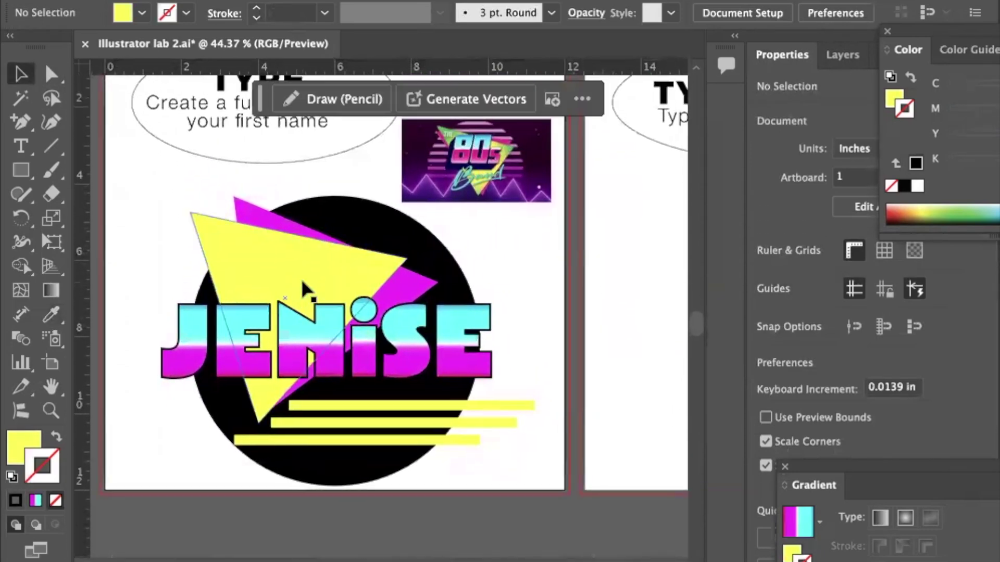
scroll(302, 281, "up", 1)
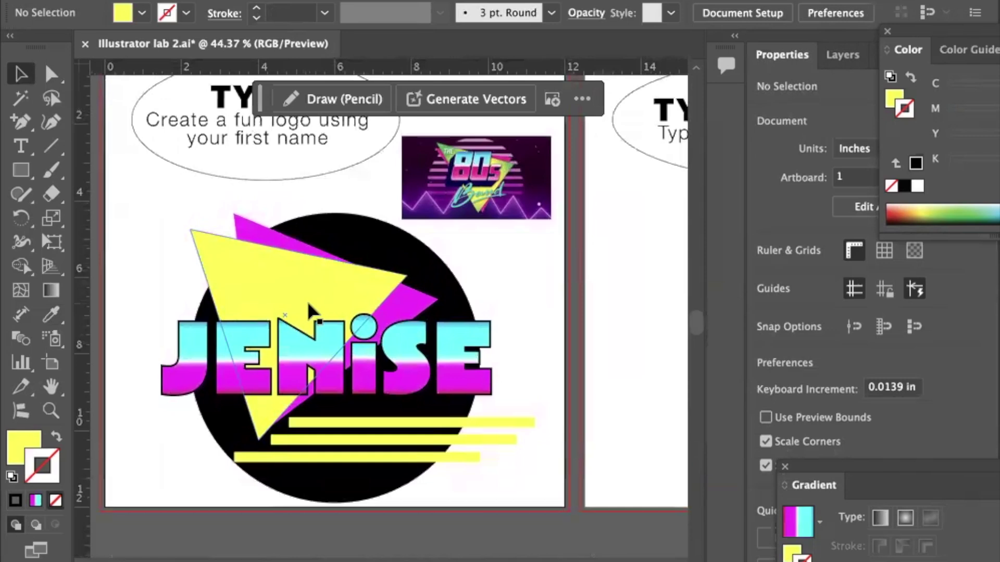
scroll(308, 308, "right", 4)
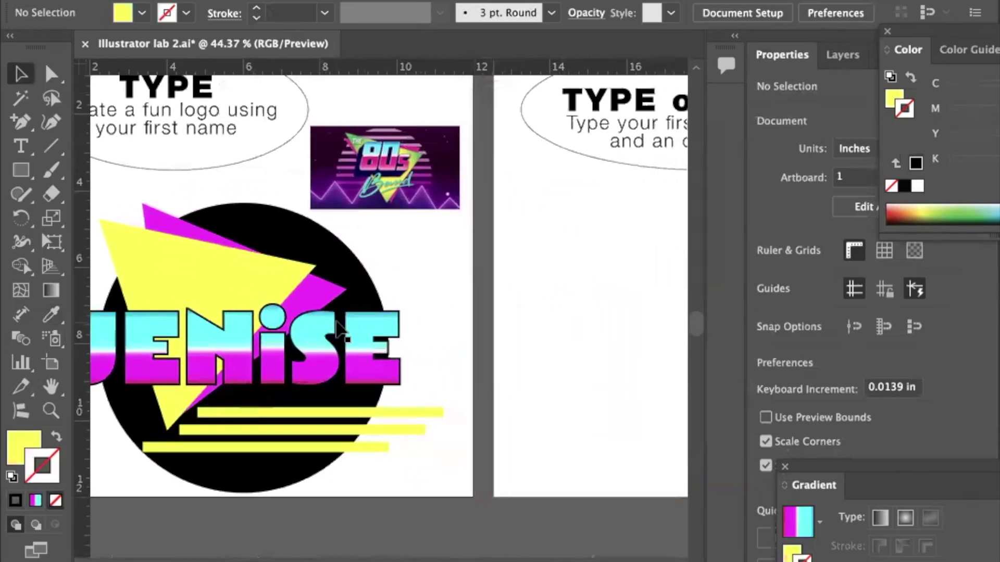
scroll(339, 329, "right", 12)
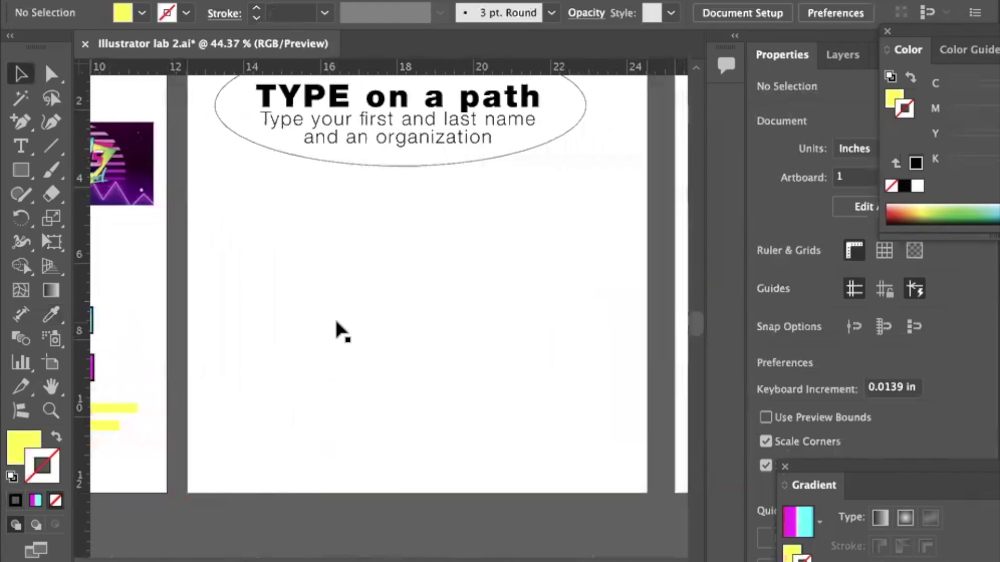
scroll(336, 321, "right", 1)
scroll(332, 325, "up", 5)
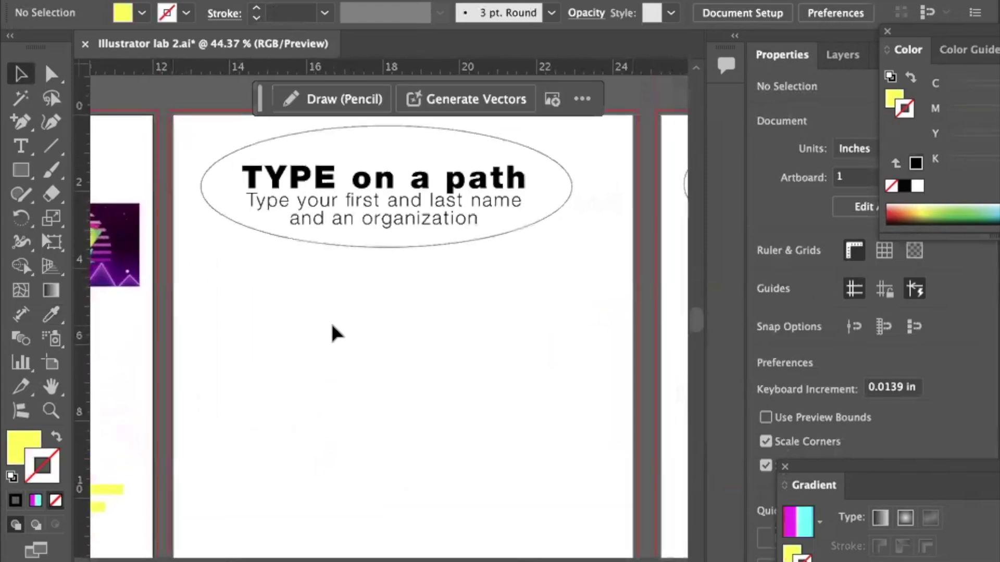
scroll(332, 326, "down", 1)
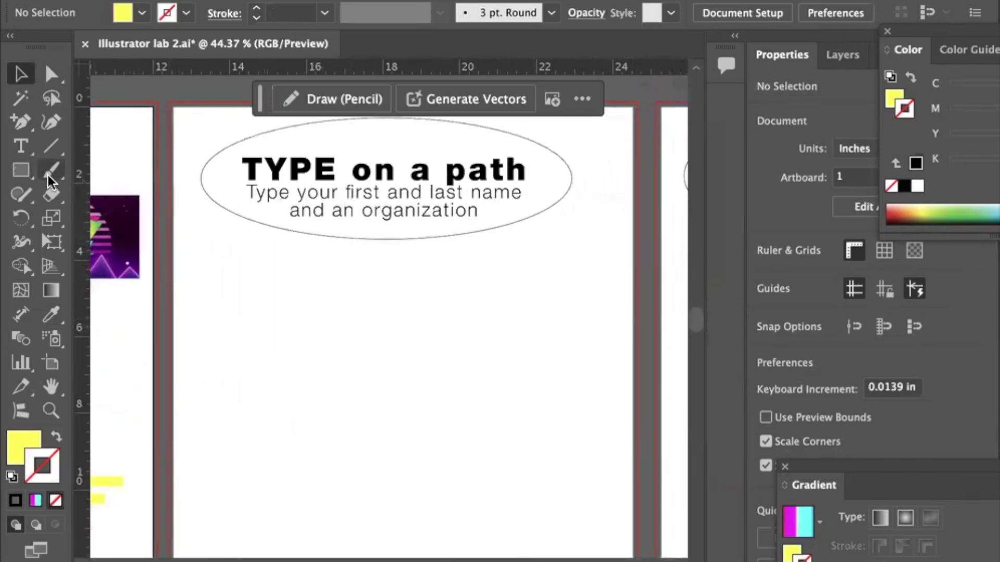
left_click(21, 172)
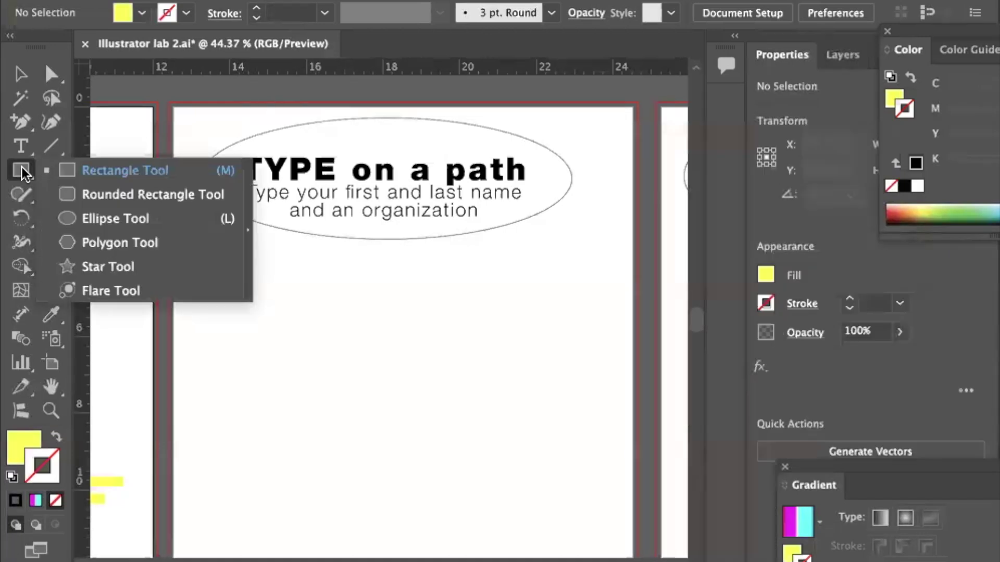
Draw a trial ellipse on the second artboard and delete it.
left_click(98, 219)
scroll(535, 311, "down", 3)
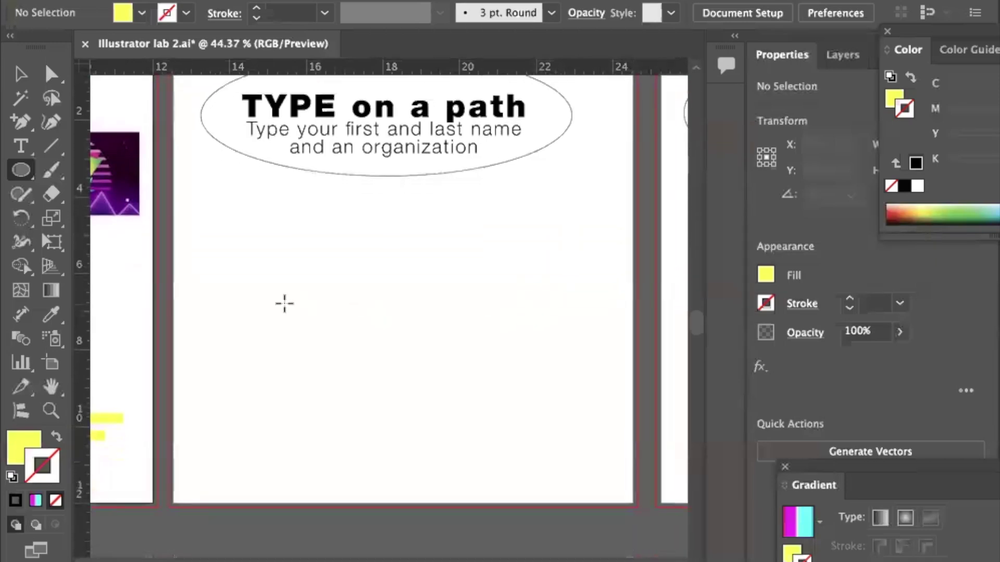
left_click_drag(210, 301, 566, 417)
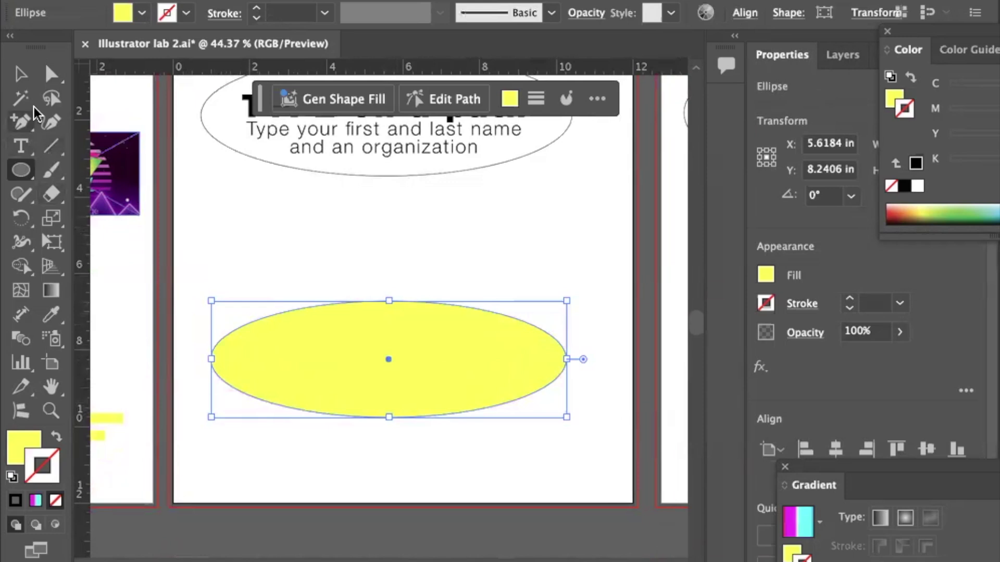
left_click(20, 76)
key("Delete")
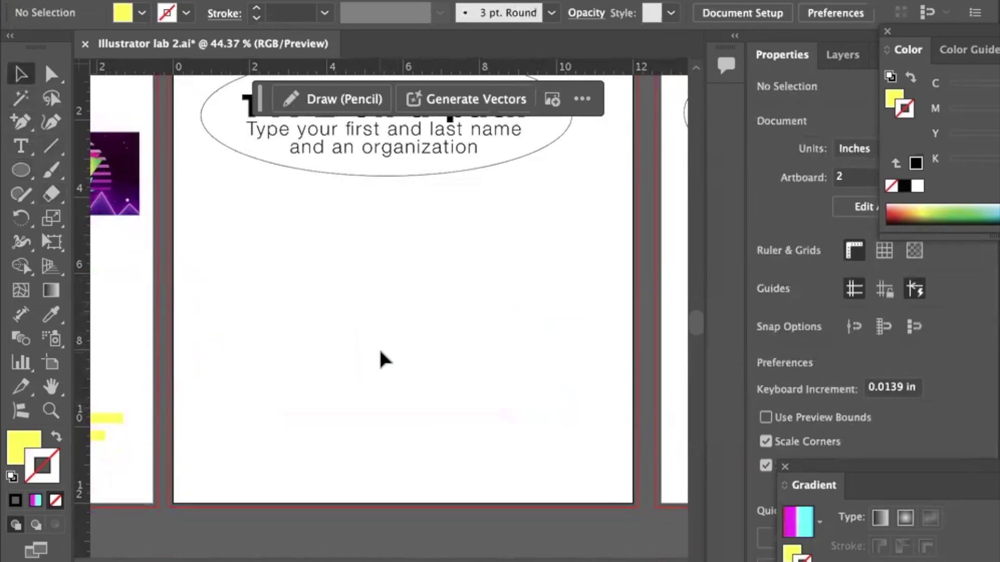
Draw a circle and make it unfilled with a black outline.
left_click(20, 170)
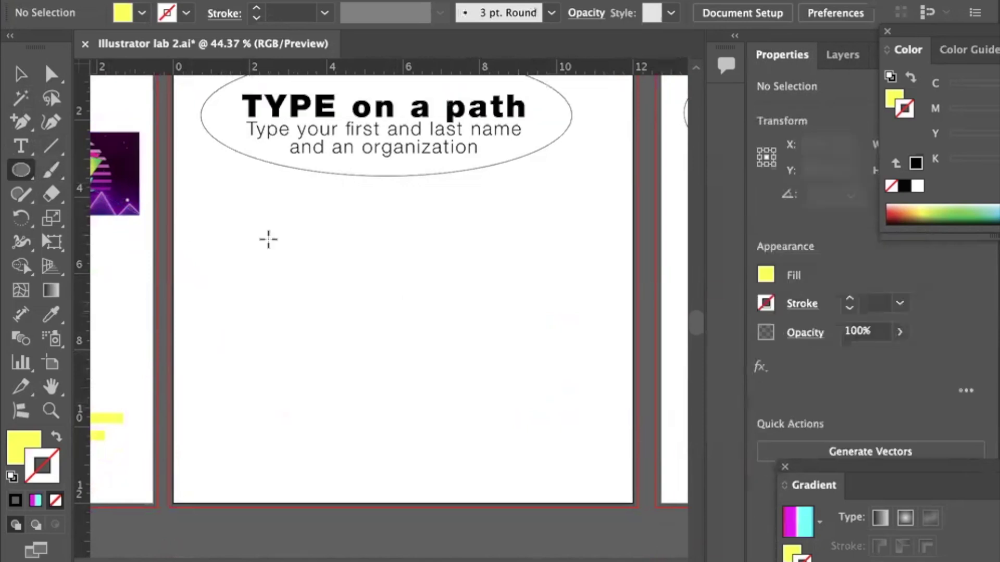
left_click_drag(392, 324, 307, 282)
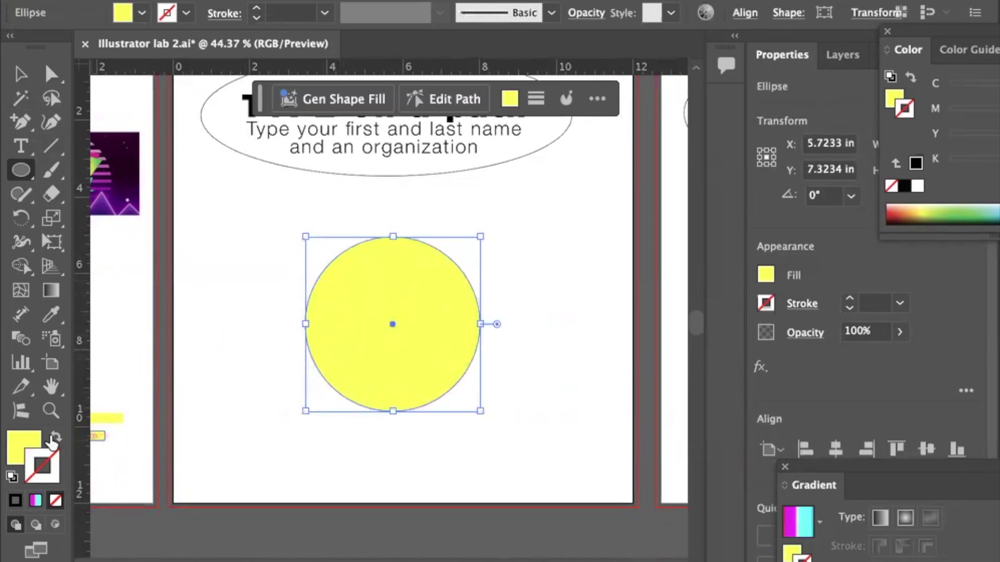
left_click(57, 436)
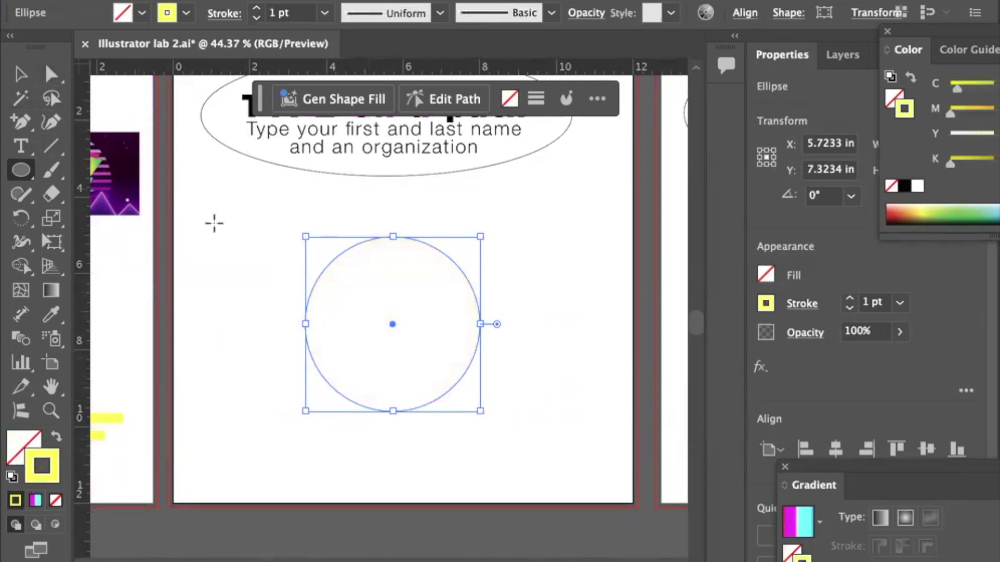
left_click(21, 74)
left_click(243, 289)
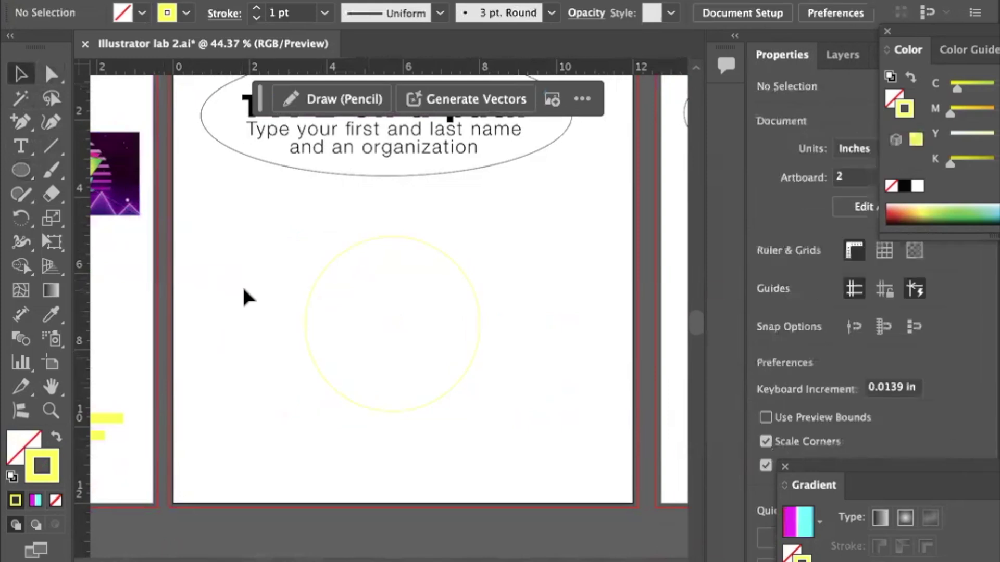
left_click(311, 291)
left_click(186, 11)
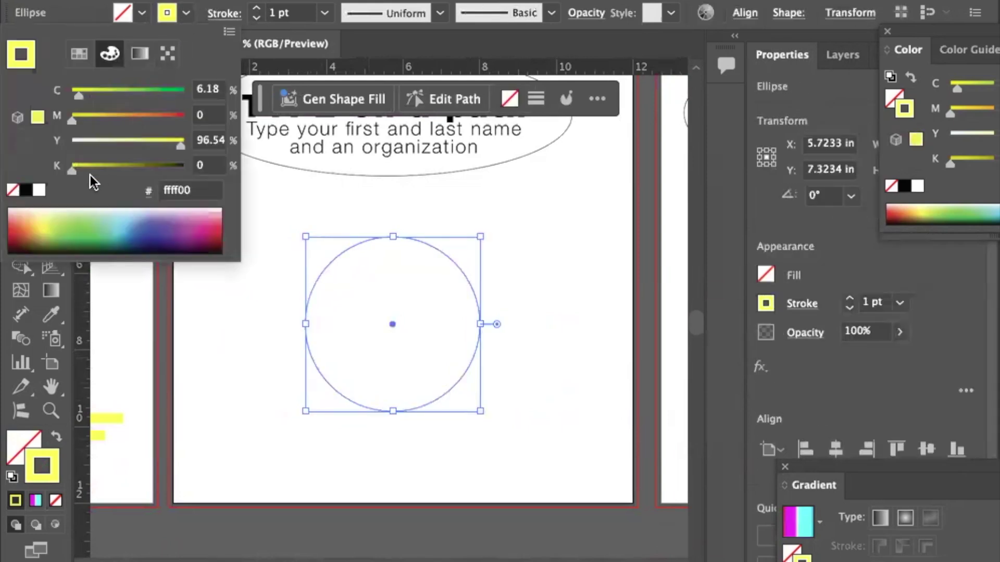
left_click(25, 190)
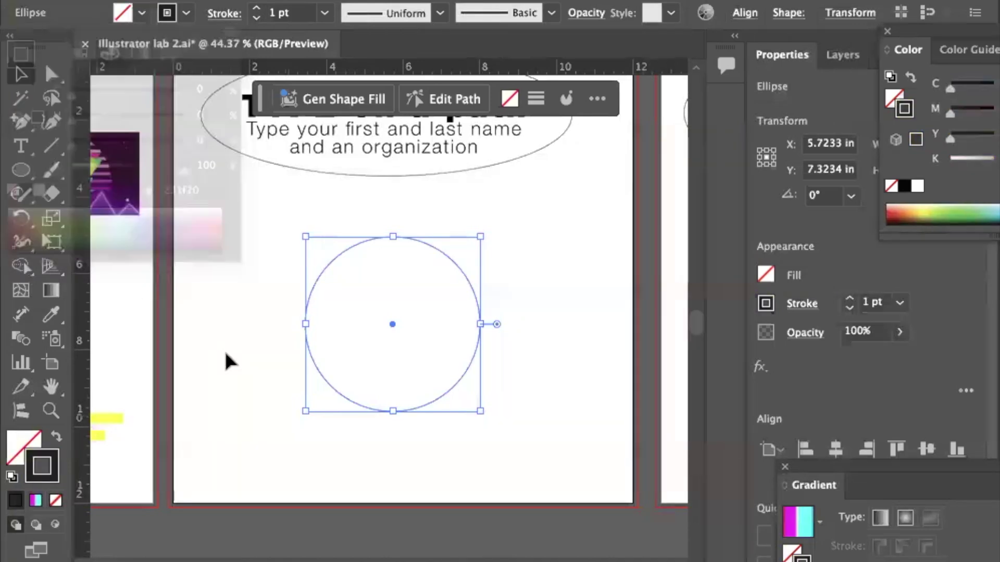
left_click(234, 355)
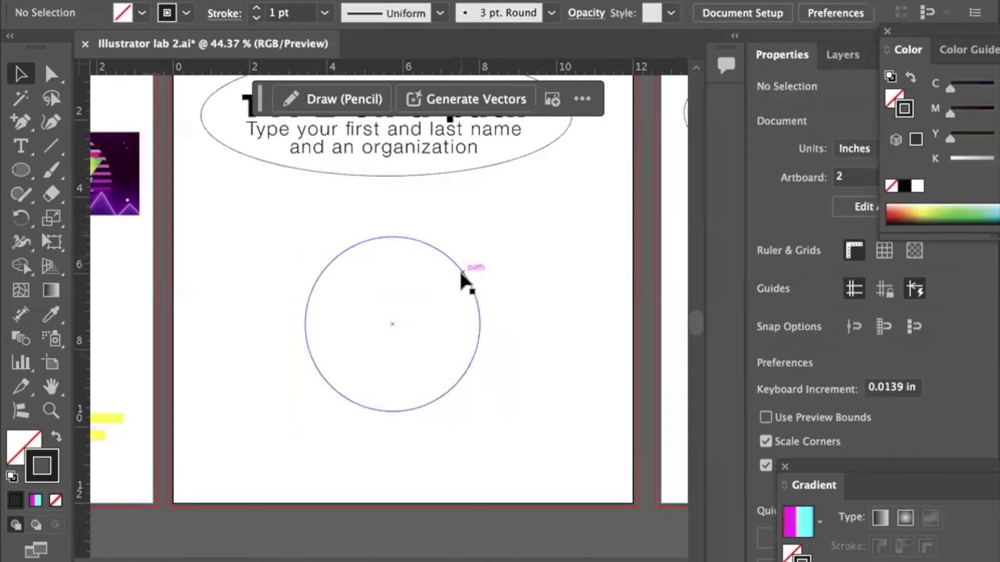
Enlarge the circle to about 5.11 in and position it below the instructions oval.
left_click_drag(463, 273, 452, 298)
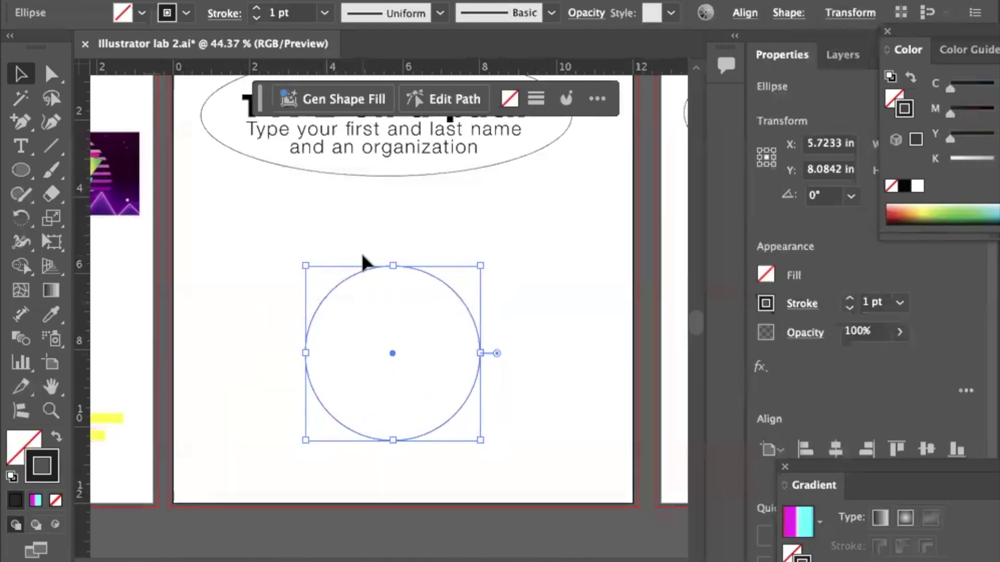
left_click_drag(394, 264, 394, 230)
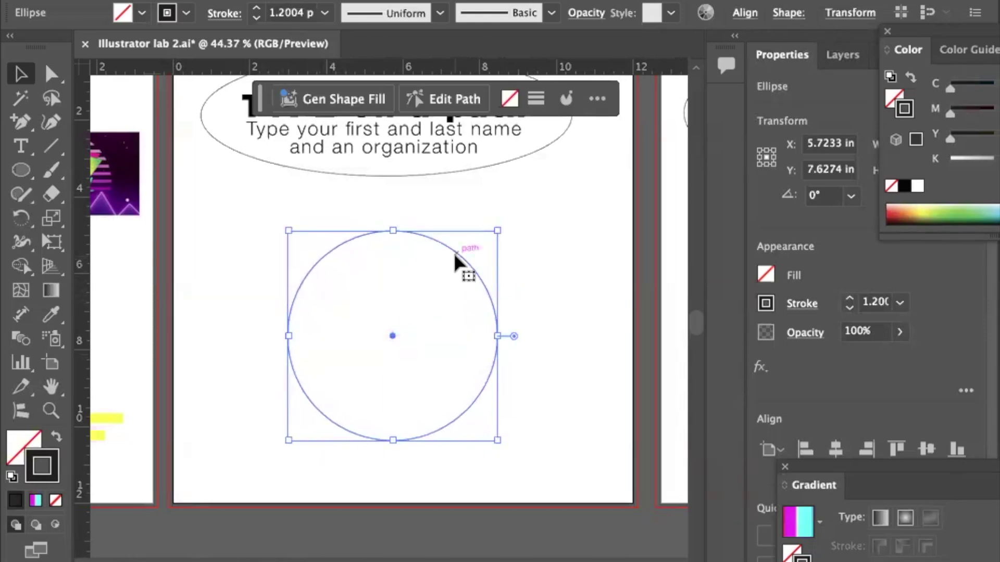
left_click_drag(455, 253, 453, 270)
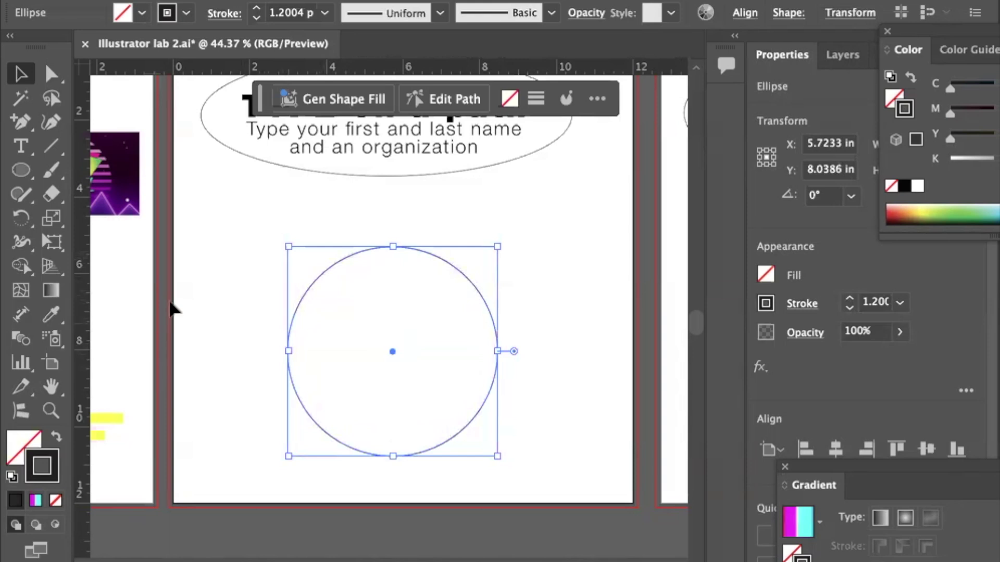
left_click(241, 321)
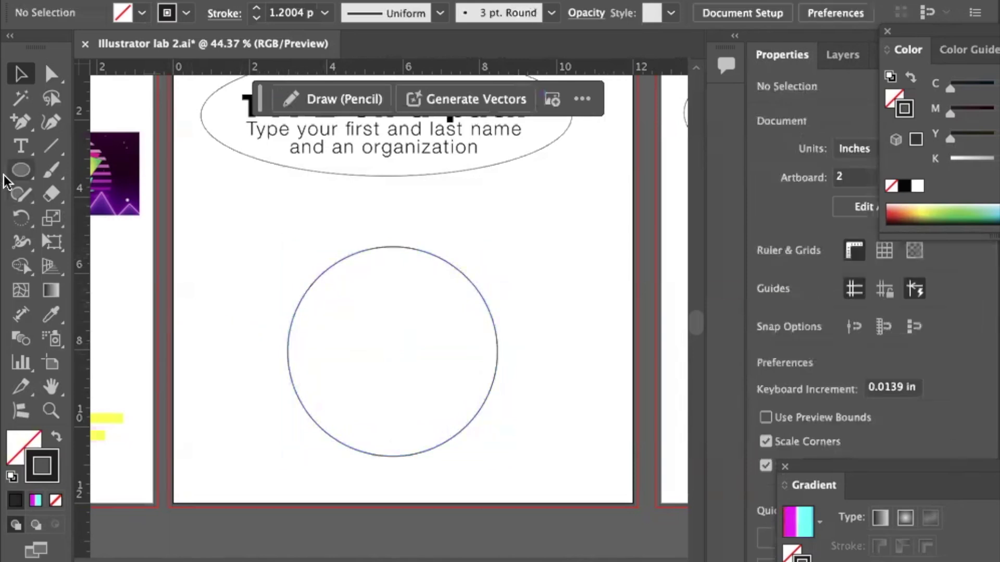
left_click(18, 147)
left_click(16, 144)
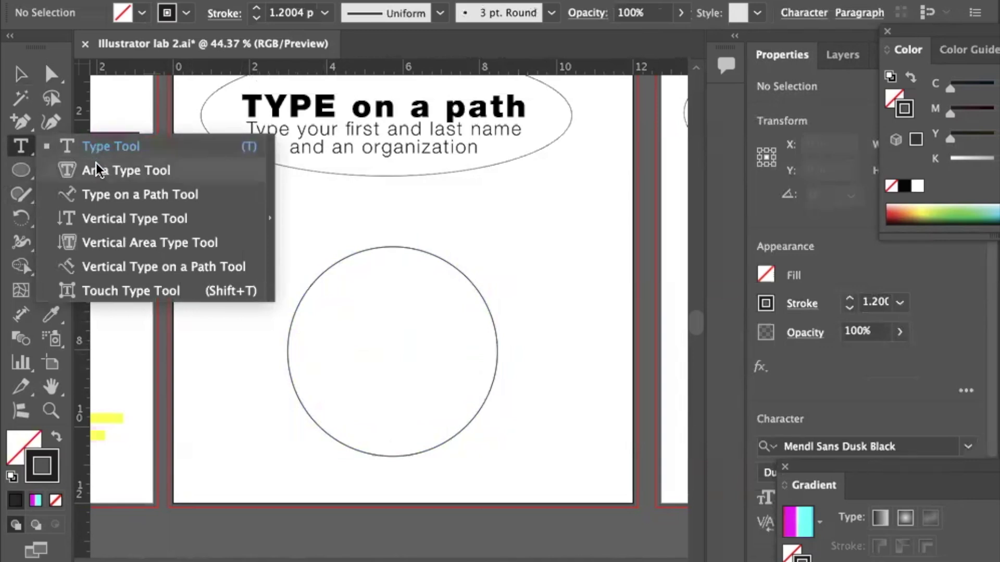
Select the Type on a Path tool for setting text along the circle.
left_click(100, 195)
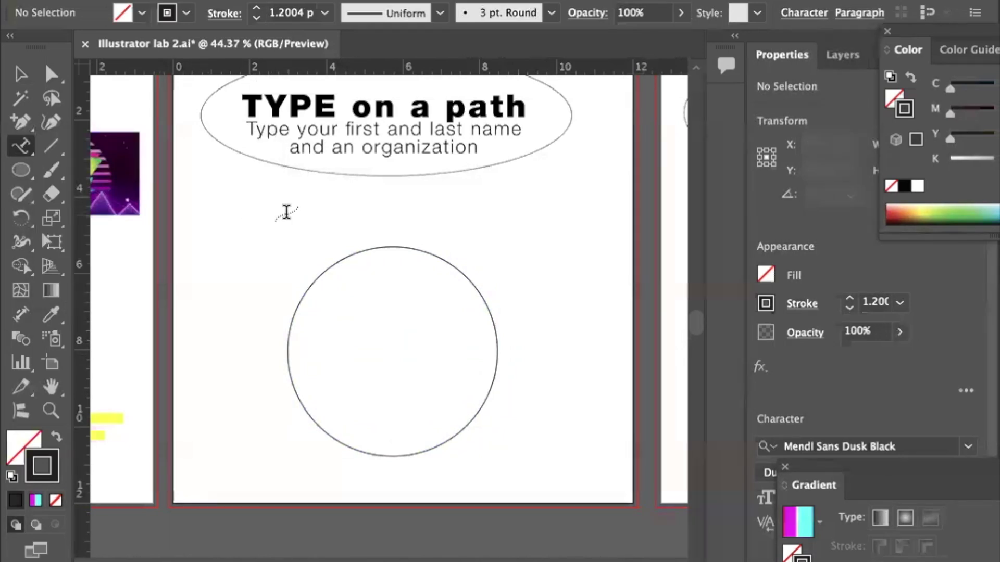
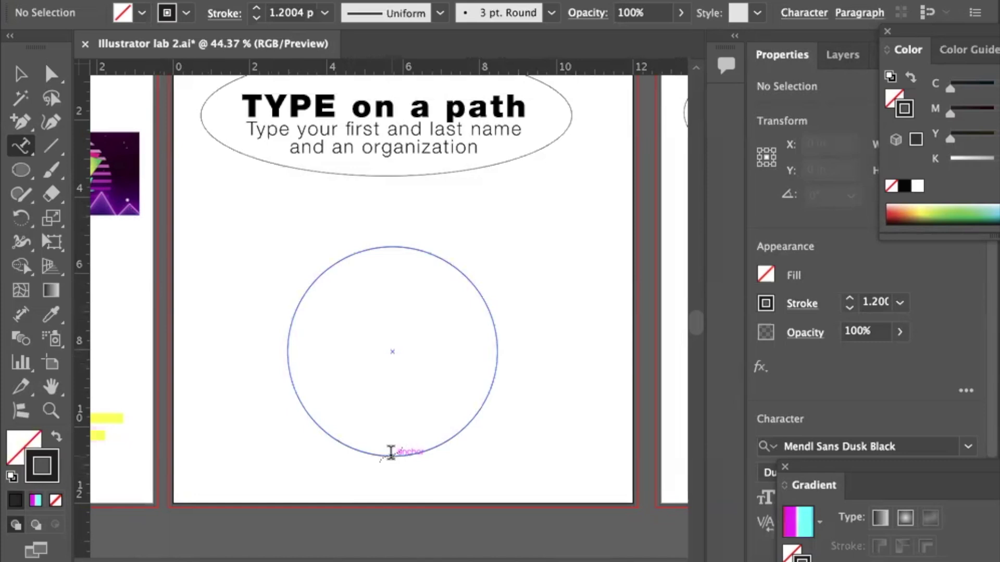
Place Lorem ipsum placeholder text along the circle's edge and centre-align it on the path.
left_click(391, 452)
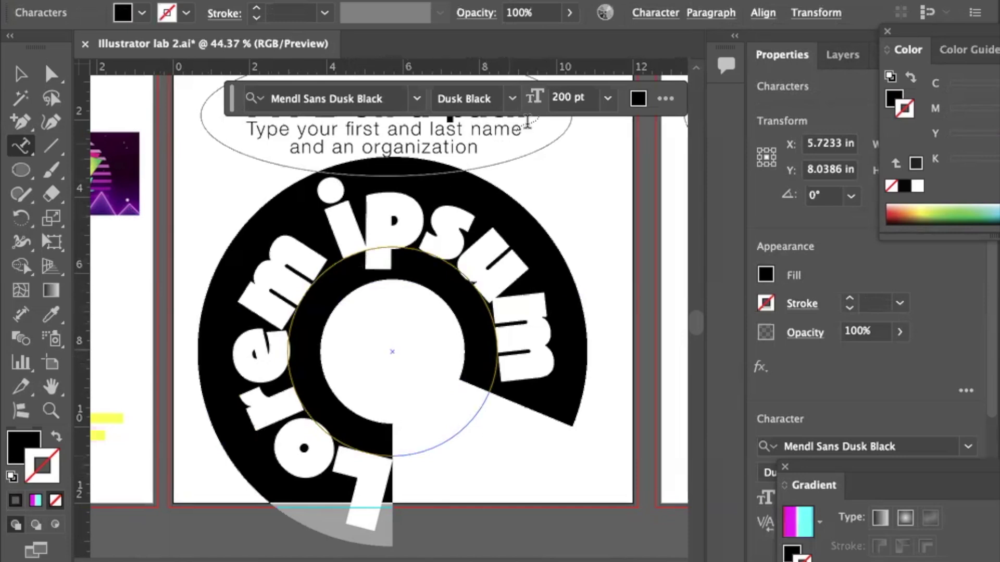
left_click(711, 14)
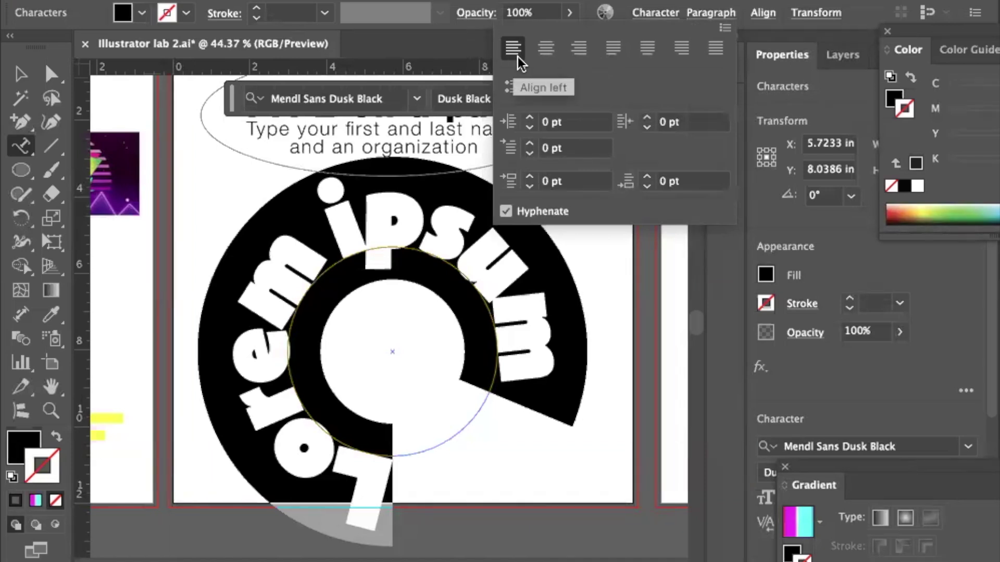
left_click(546, 52)
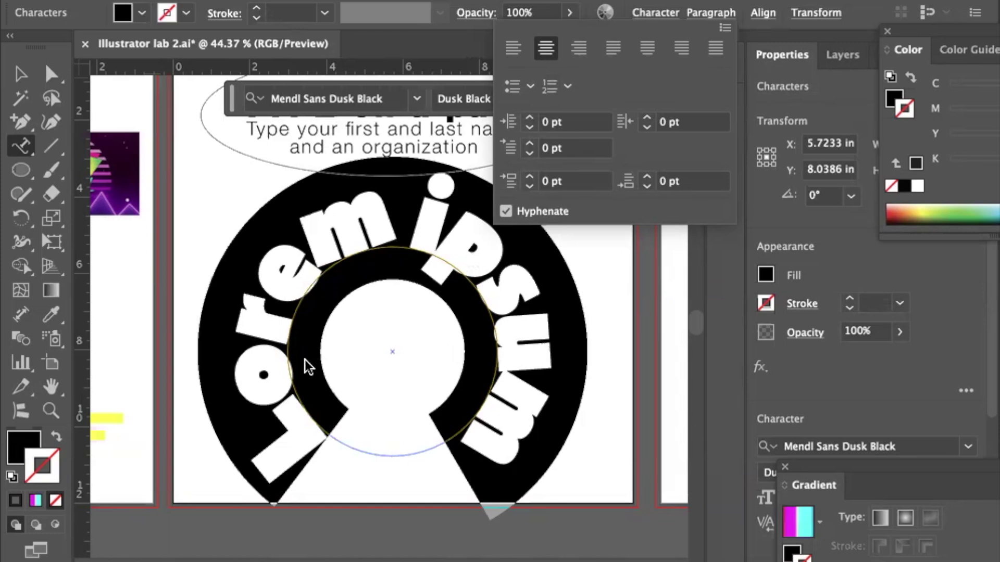
key("Escape")
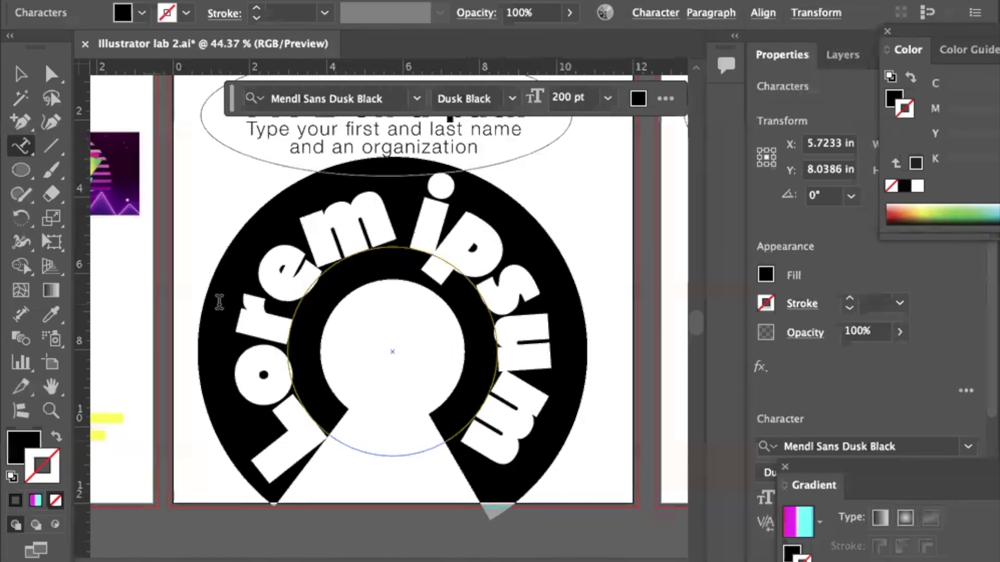
Select all the Lorem ipsum path text and set its font size to 72 pt.
left_click(21, 74)
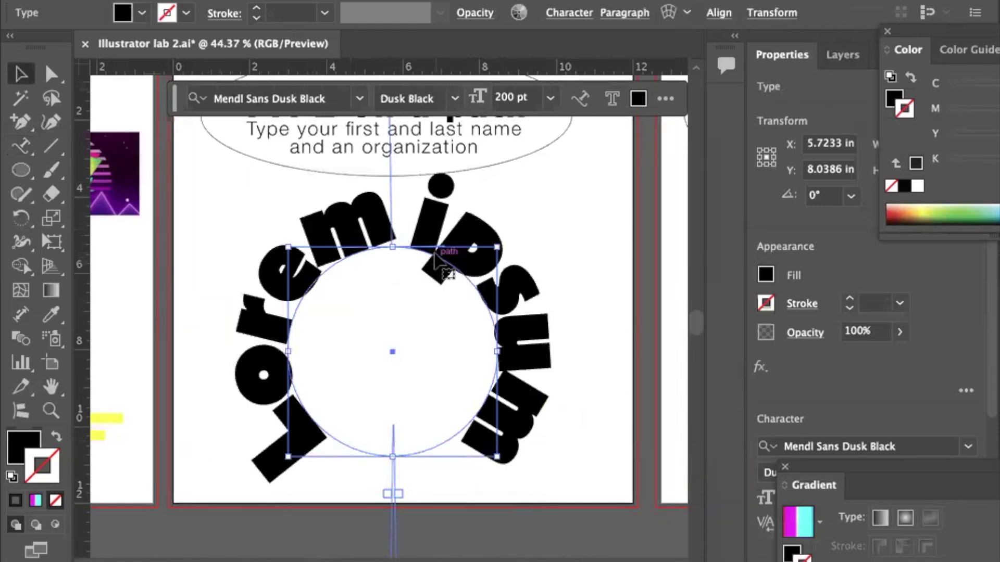
left_click(22, 146)
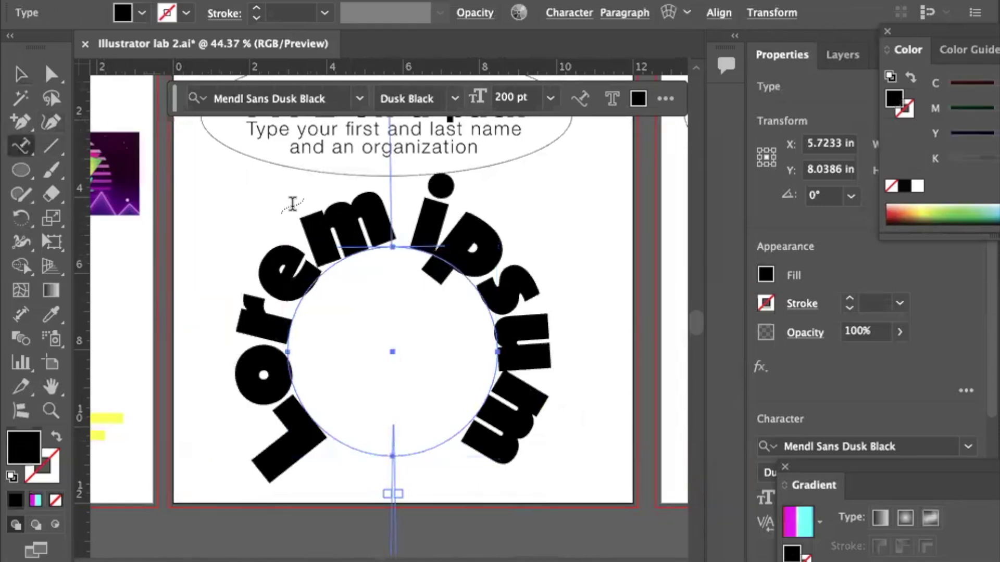
double_click(340, 259)
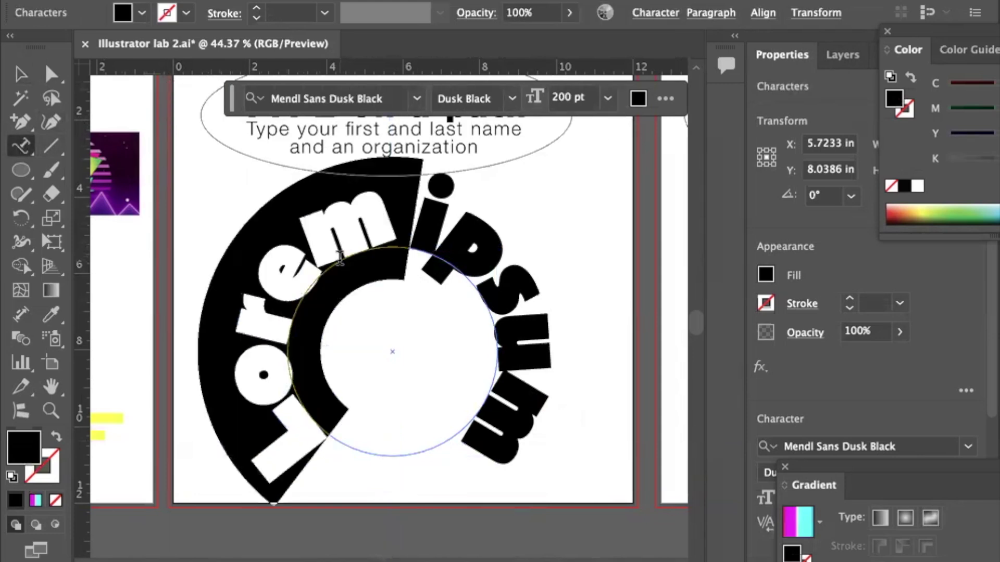
key("super+a")
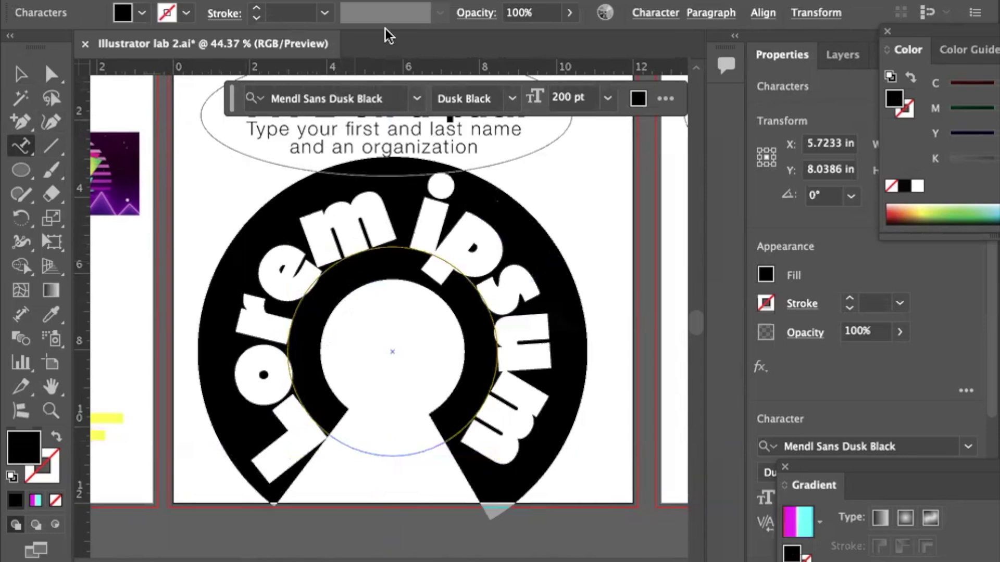
left_click(659, 14)
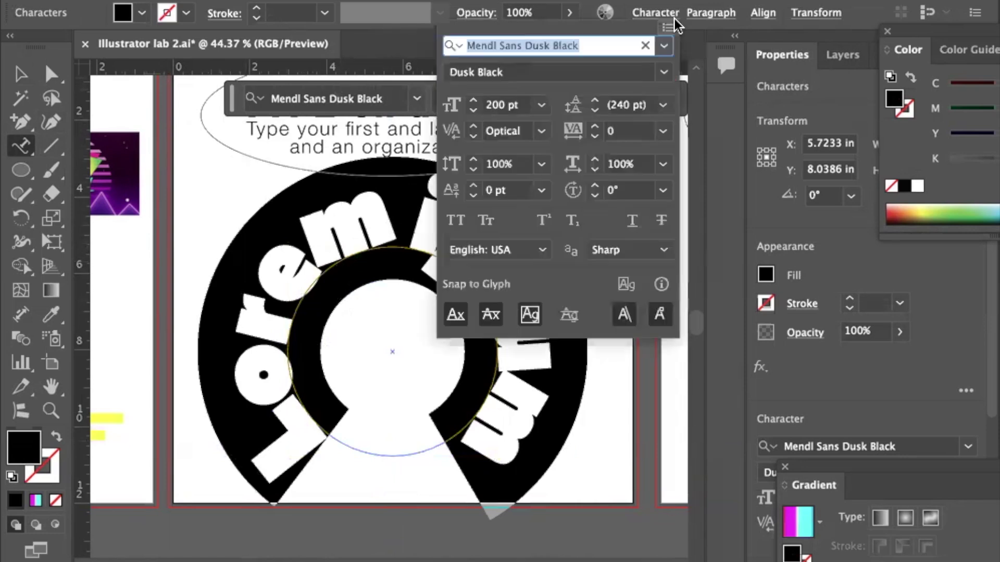
left_click(542, 105)
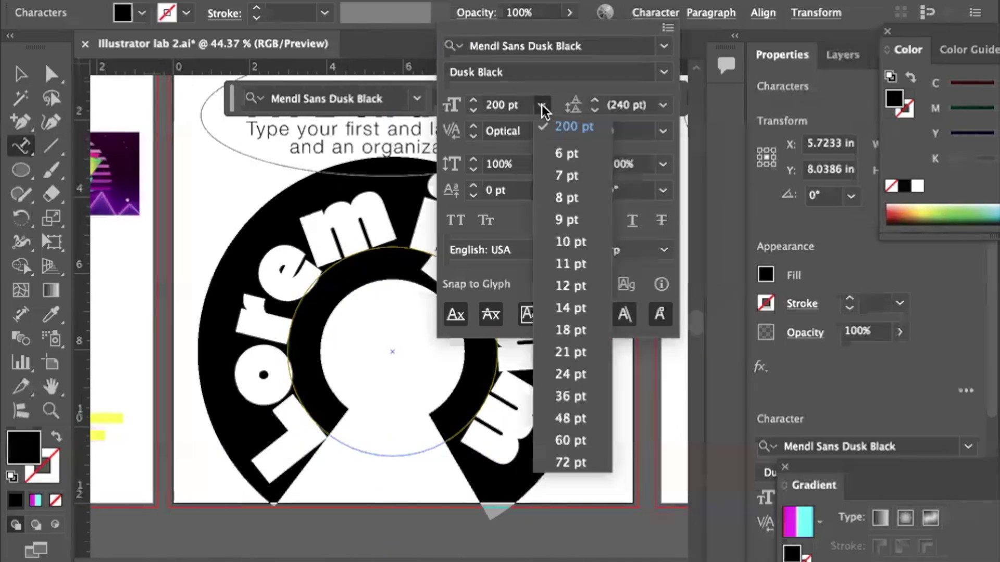
left_click(565, 462)
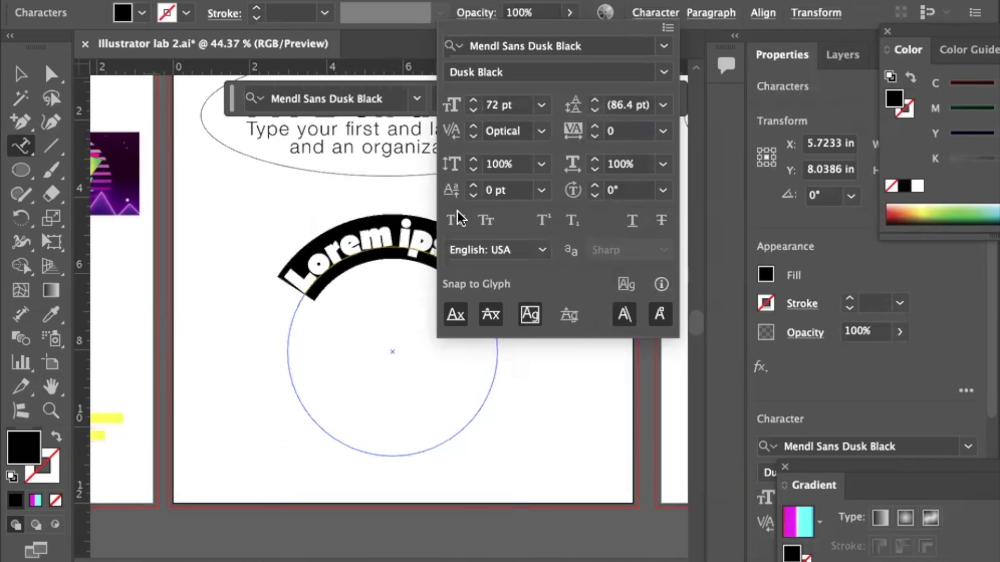
left_click(384, 242)
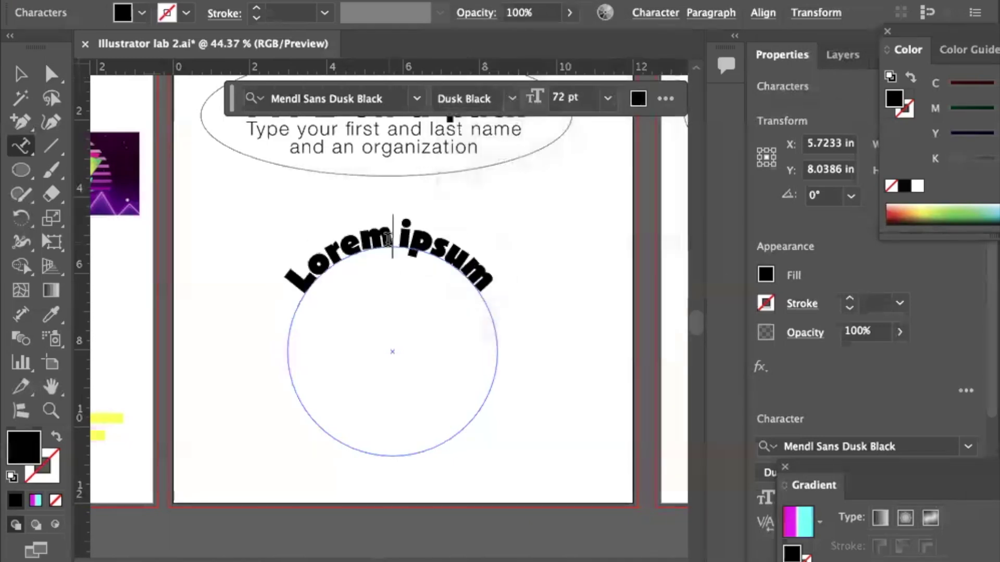
Replace the Lorem ipsum placeholder on the circle with the person's full name.
triple_click(388, 240)
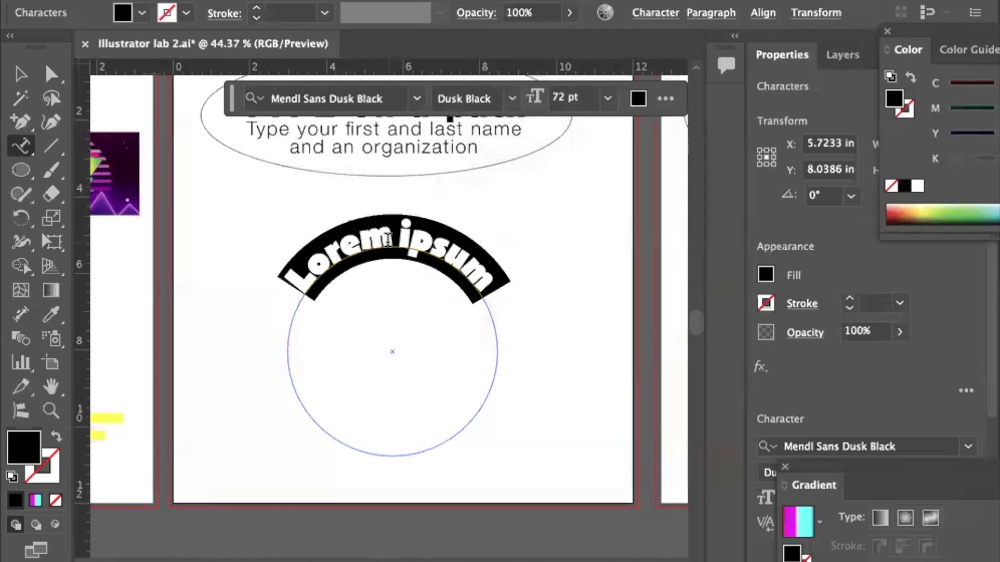
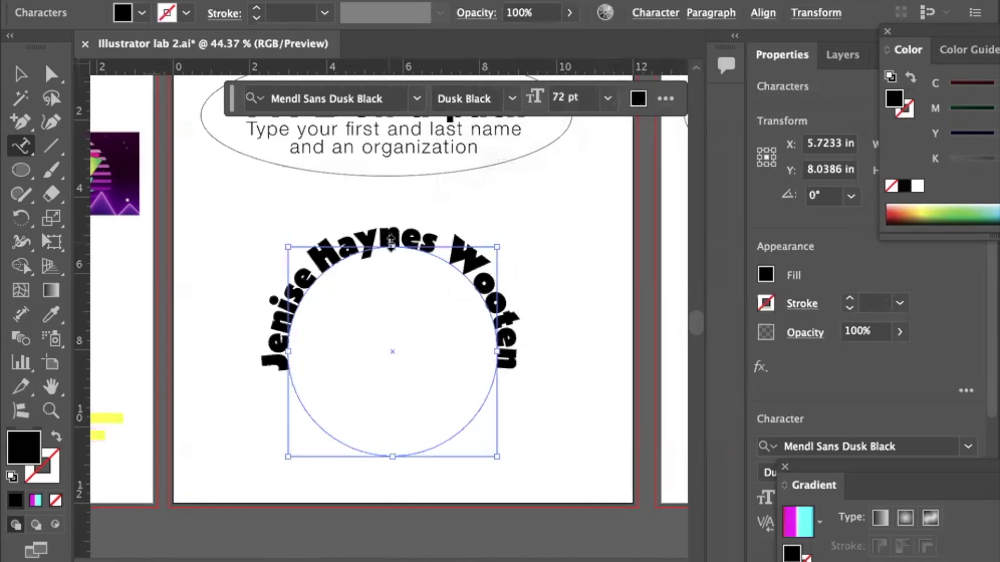
key("ctrl+a")
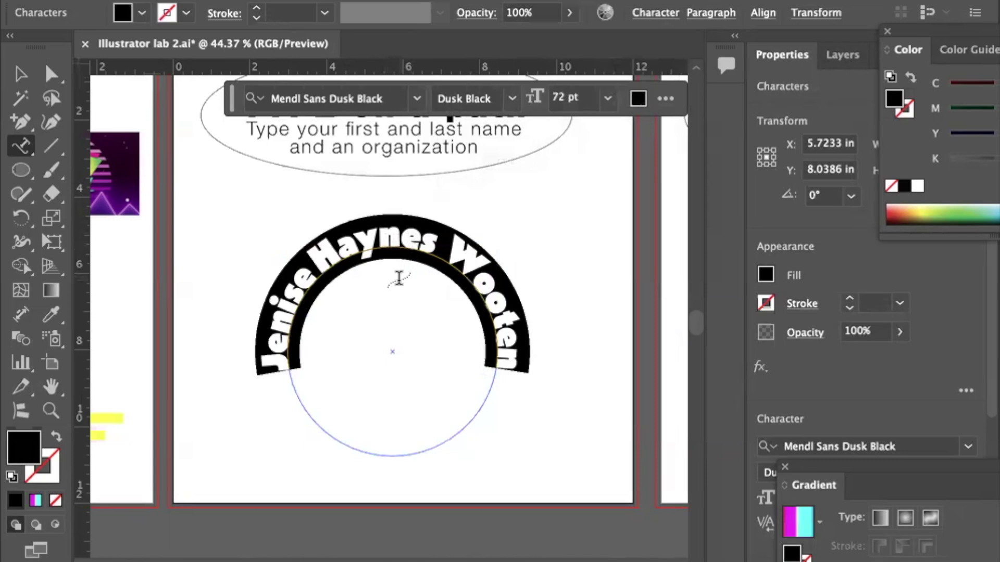
Delete the extra spaces between the name's words, dismiss the path alert, and reselect the text.
left_click(318, 269)
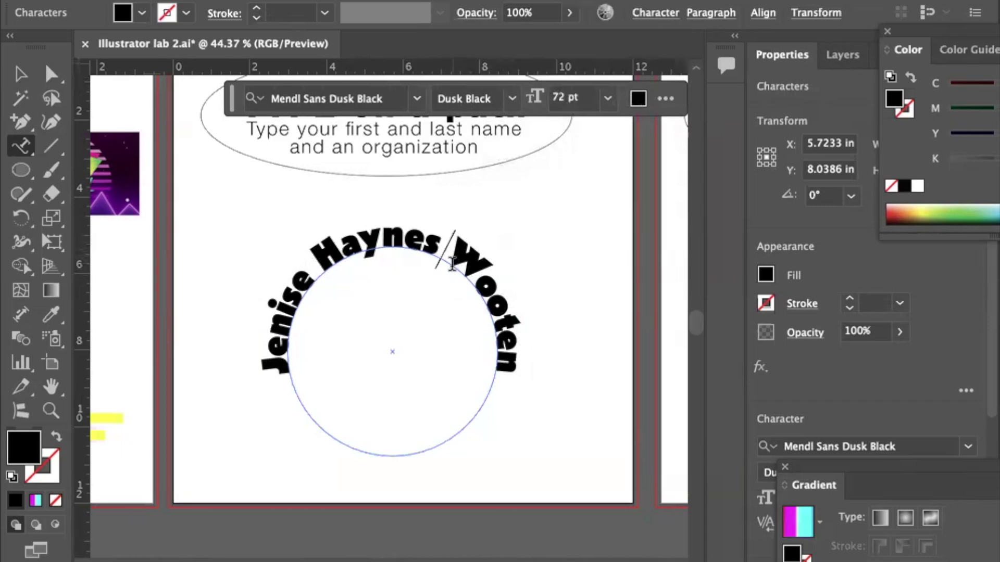
key("BackSpace")
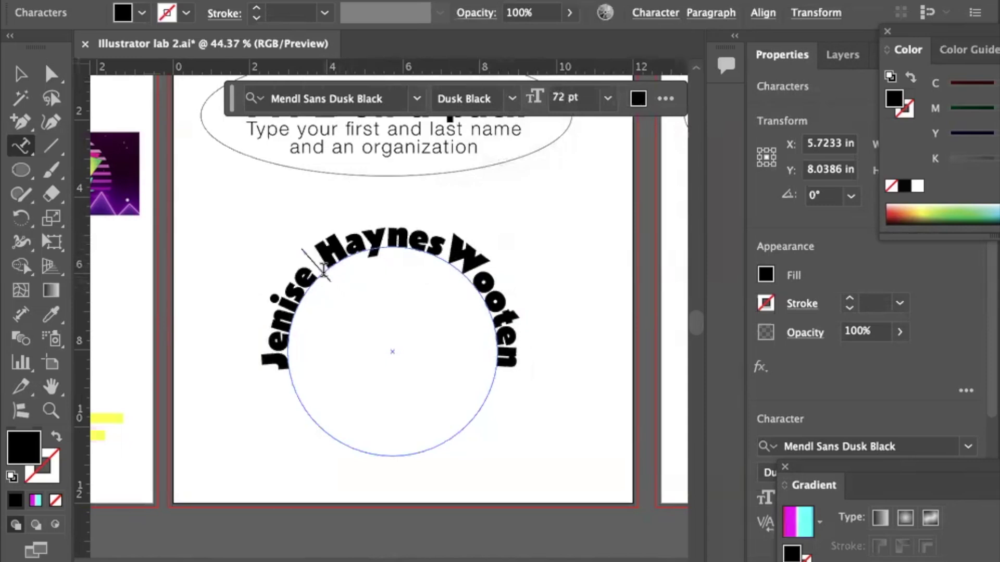
left_click(324, 270)
key("BackSpace")
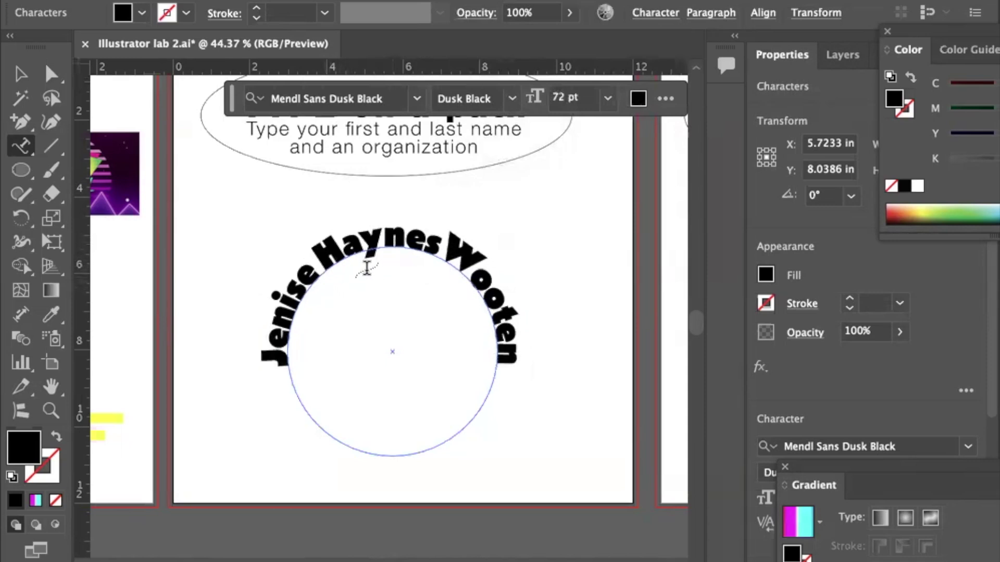
left_click(276, 371)
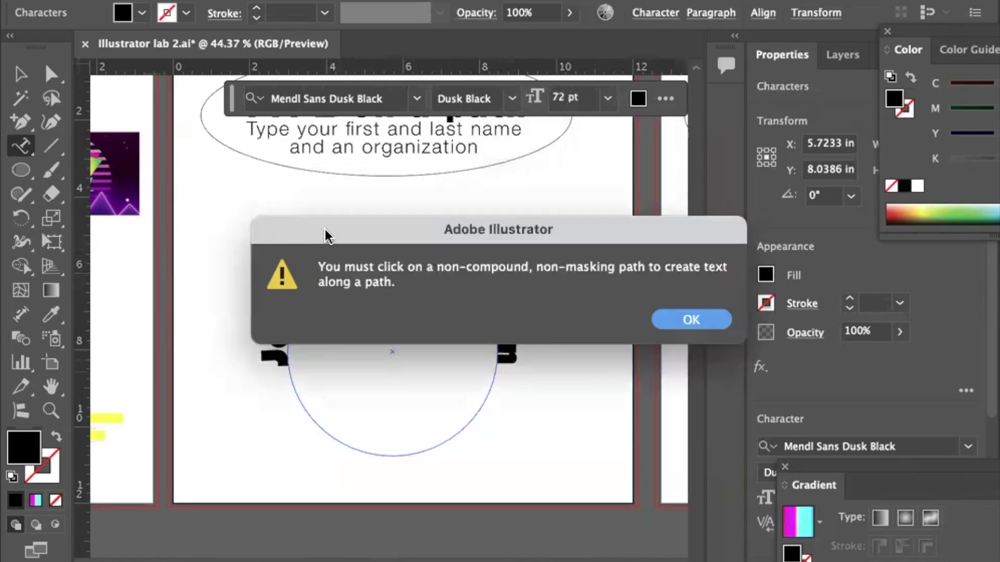
left_click(677, 316)
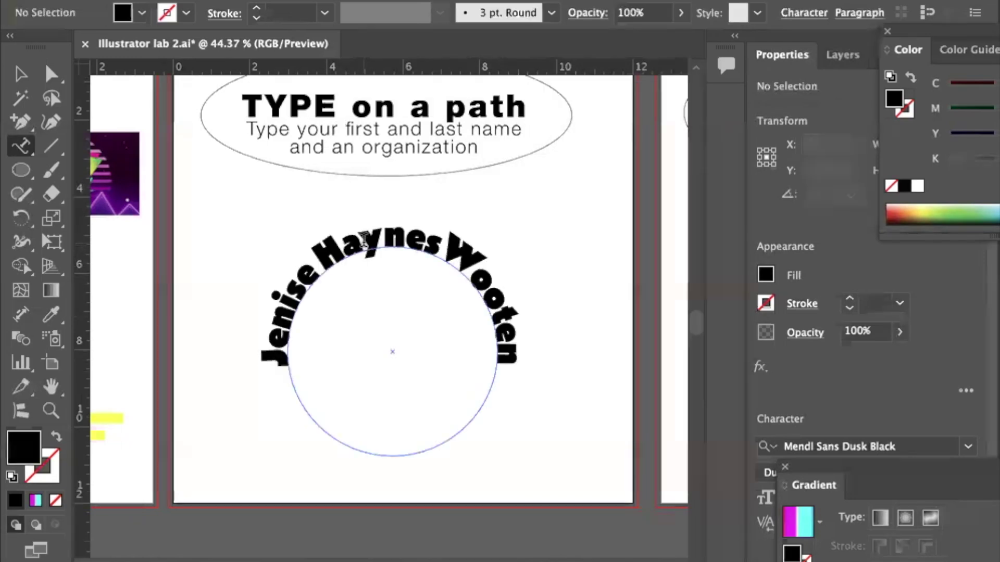
left_click(364, 241)
key("ctrl+a")
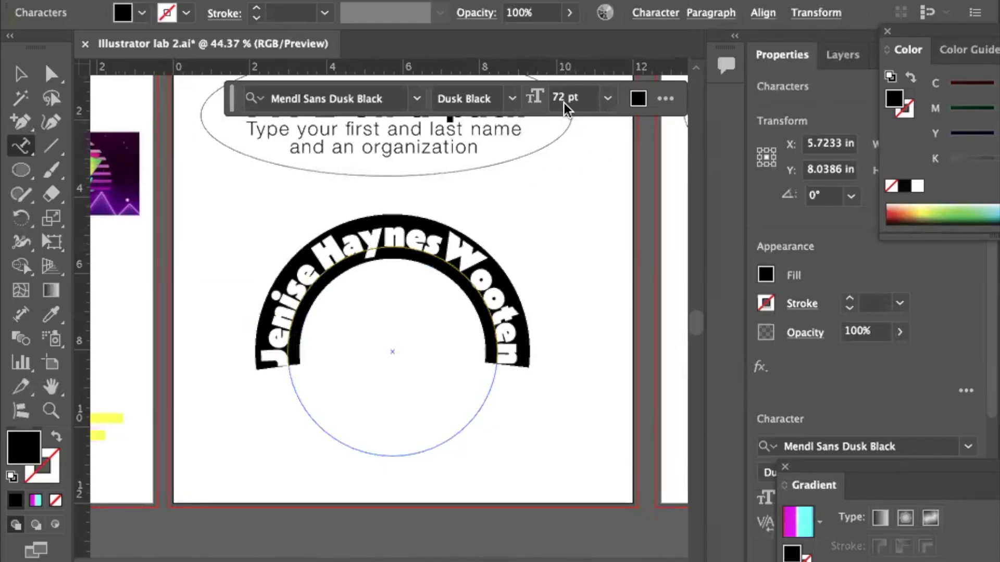
Make the name all capitals and set it in Futura PT Demi.
left_click(649, 11)
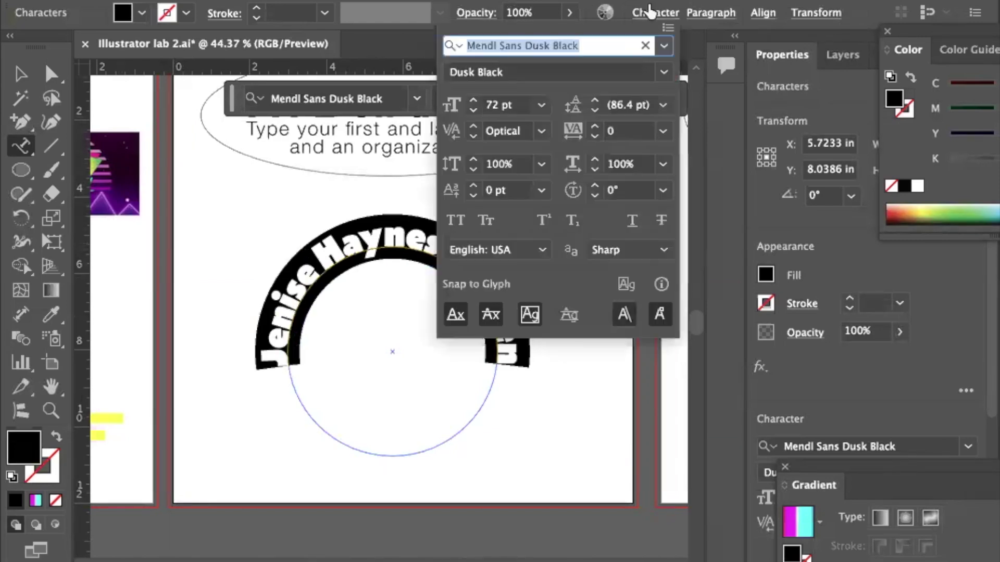
left_click(458, 221)
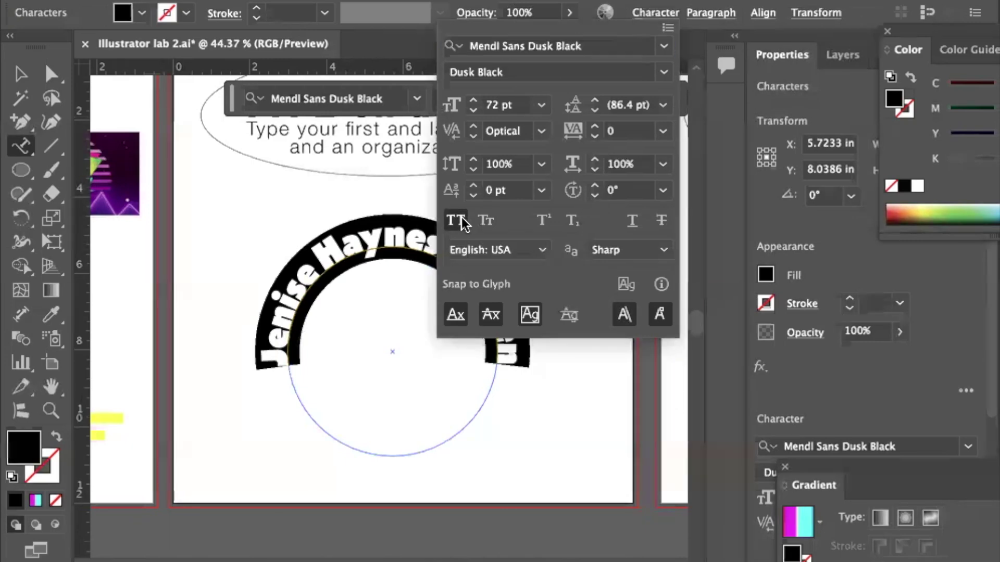
left_click(664, 46)
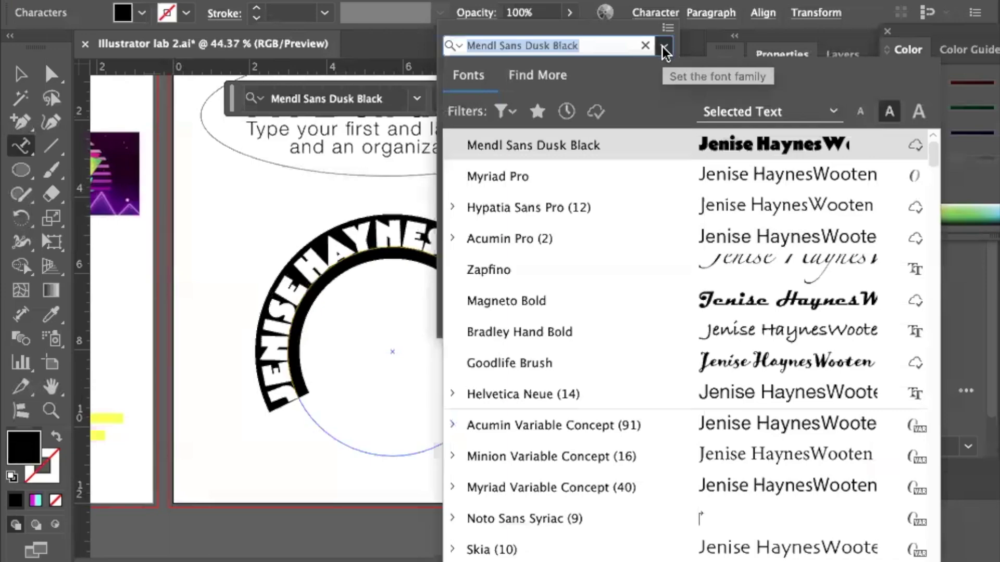
scroll(669, 325, "down", 5)
scroll(669, 326, "down", 20)
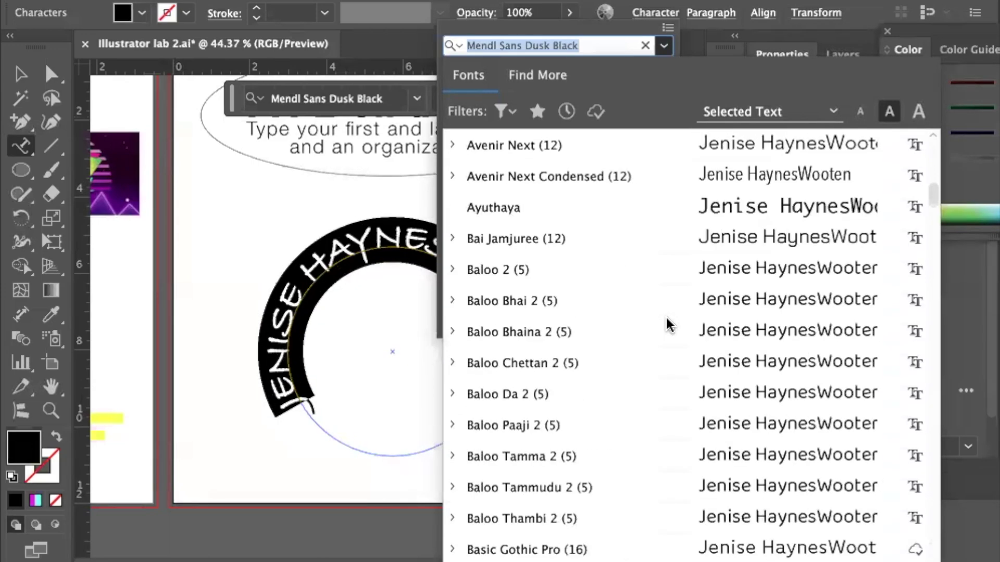
scroll(670, 326, "down", 20)
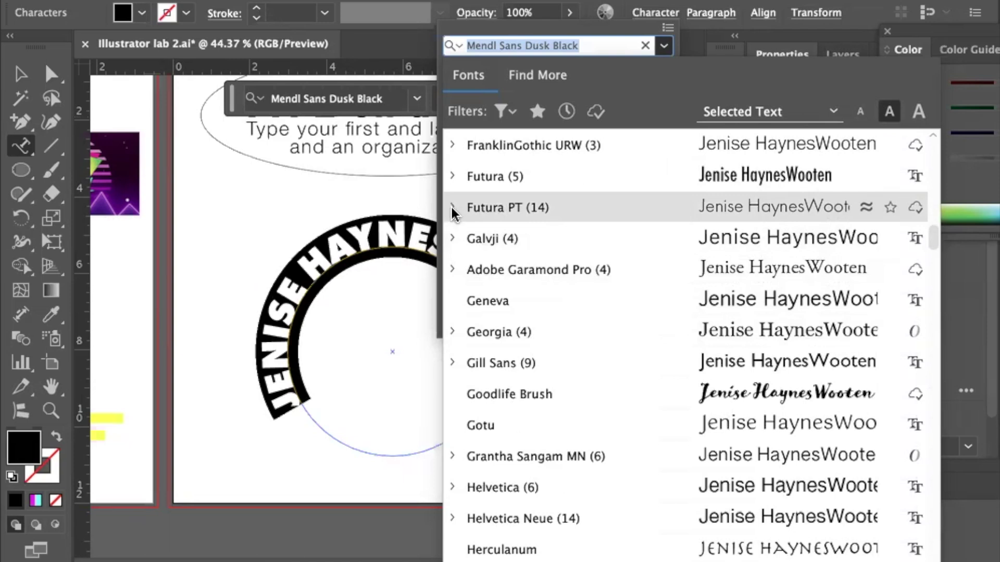
left_click(453, 208)
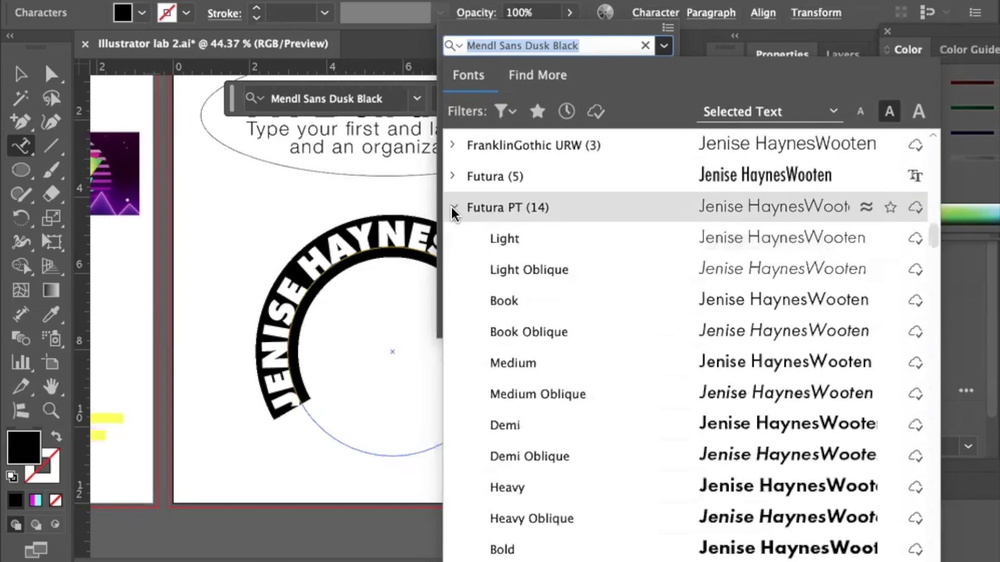
scroll(594, 347, "down", 1)
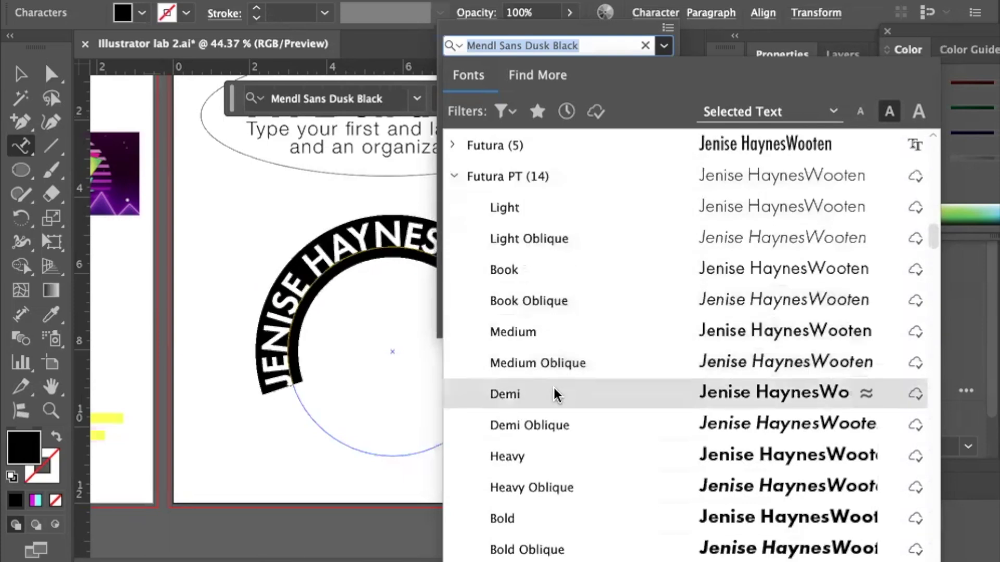
left_click(516, 392)
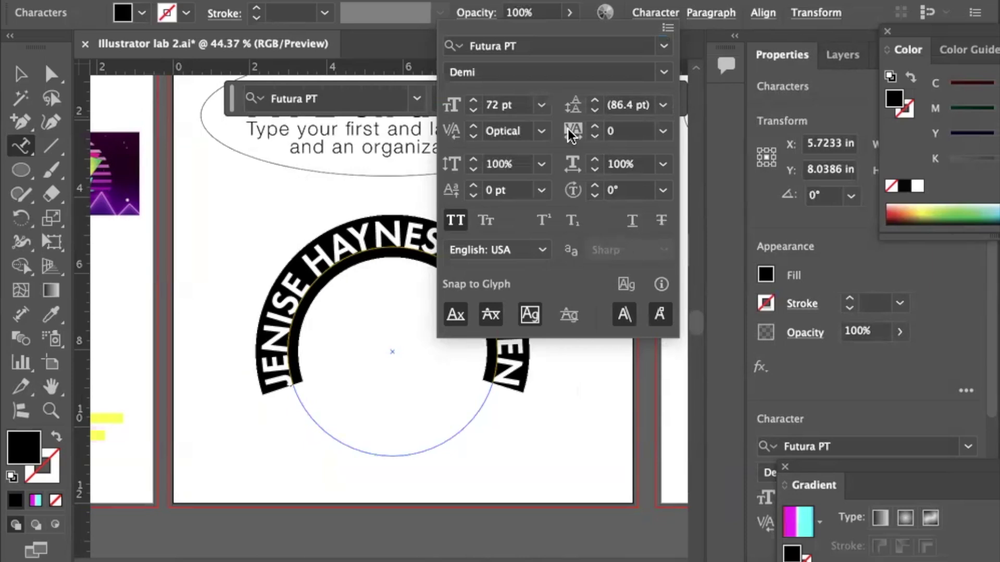
Step the name's font size down to 51 pt.
left_click(473, 110)
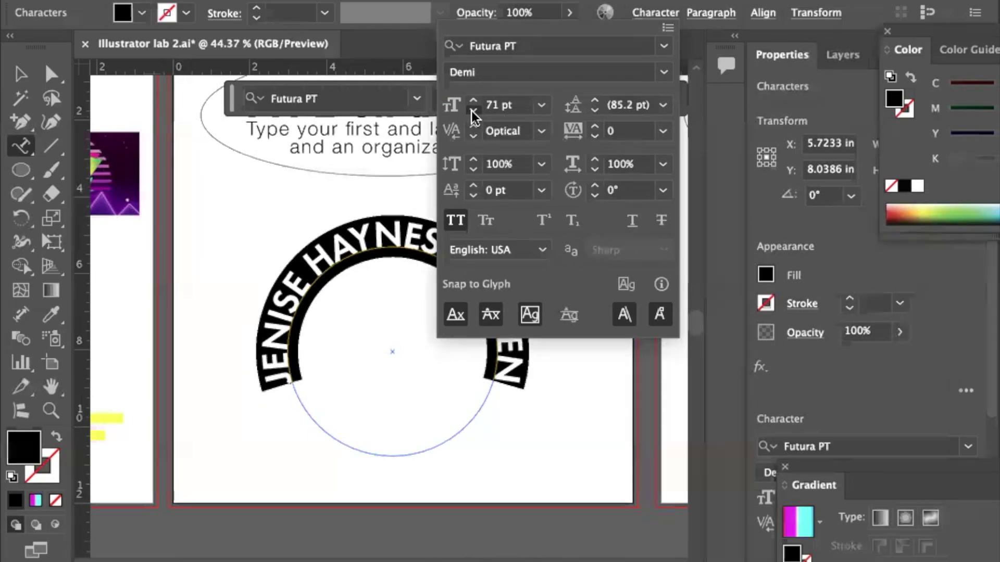
left_click(473, 110)
left_click(473, 110)
left_click(473, 110)
left_click(473, 110)
left_click(473, 110)
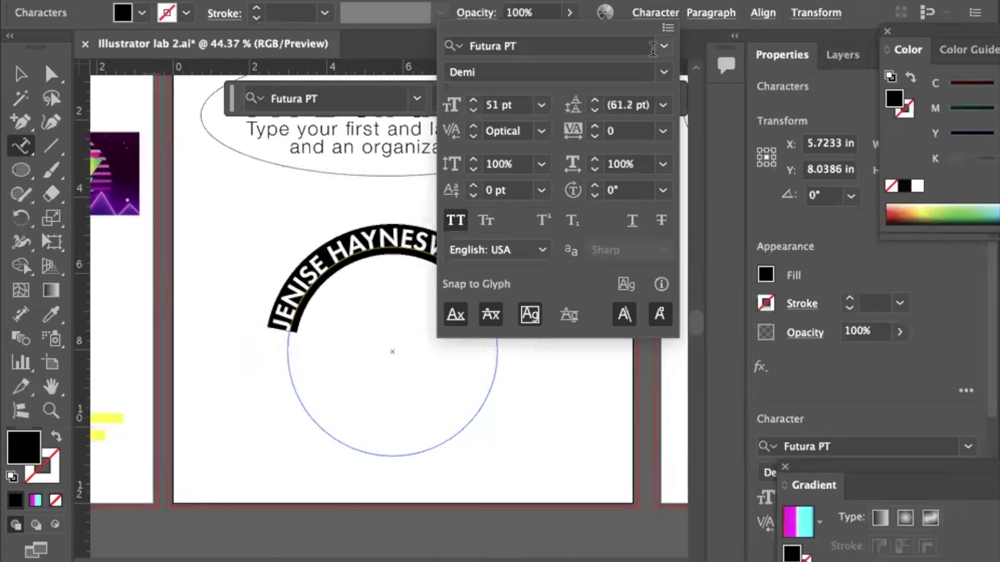
Select the name path text, try rotating it 180°, undo that, and reselect it.
left_click(21, 77)
left_click(20, 74)
left_click(205, 300)
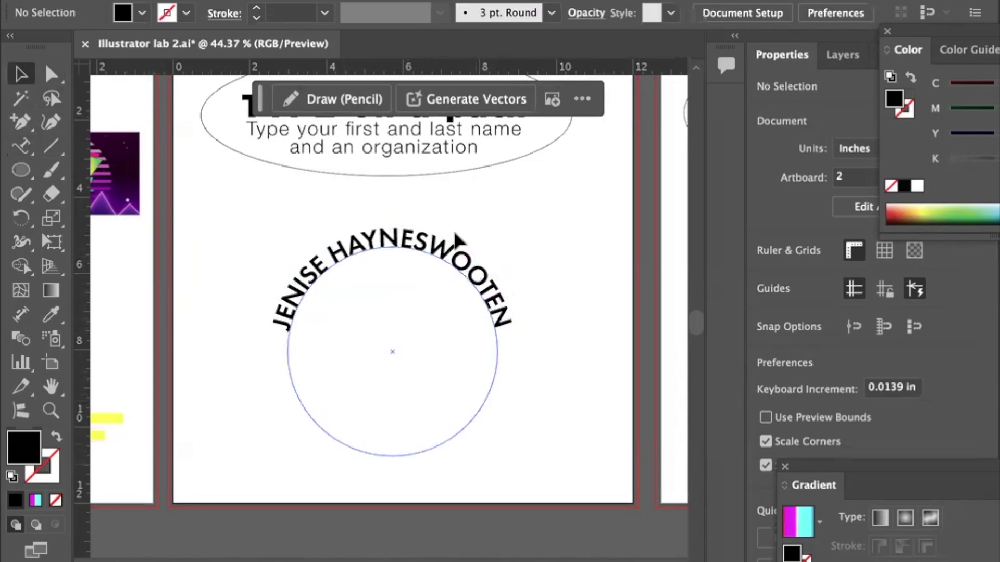
left_click(371, 250)
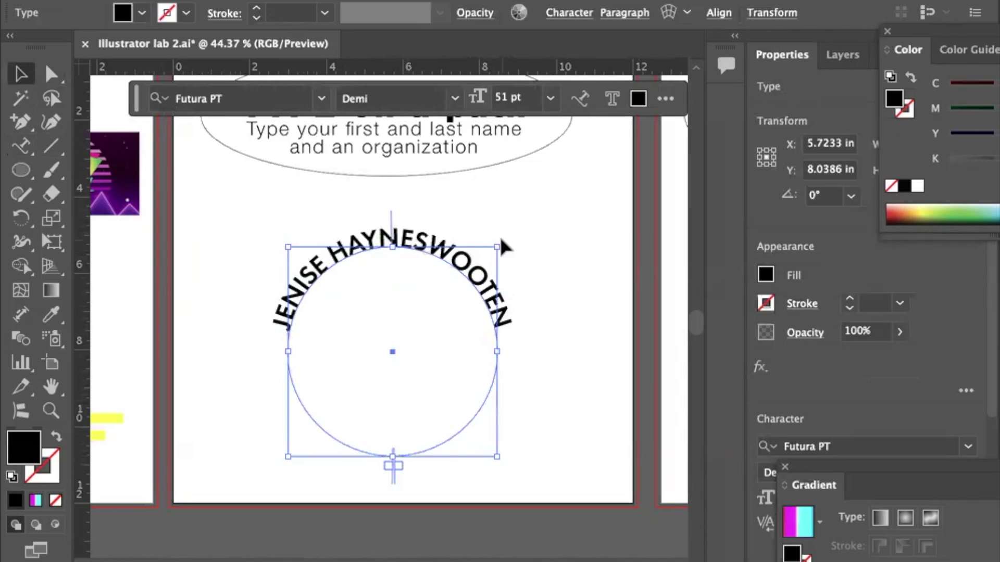
left_click_drag(502, 240, 286, 458)
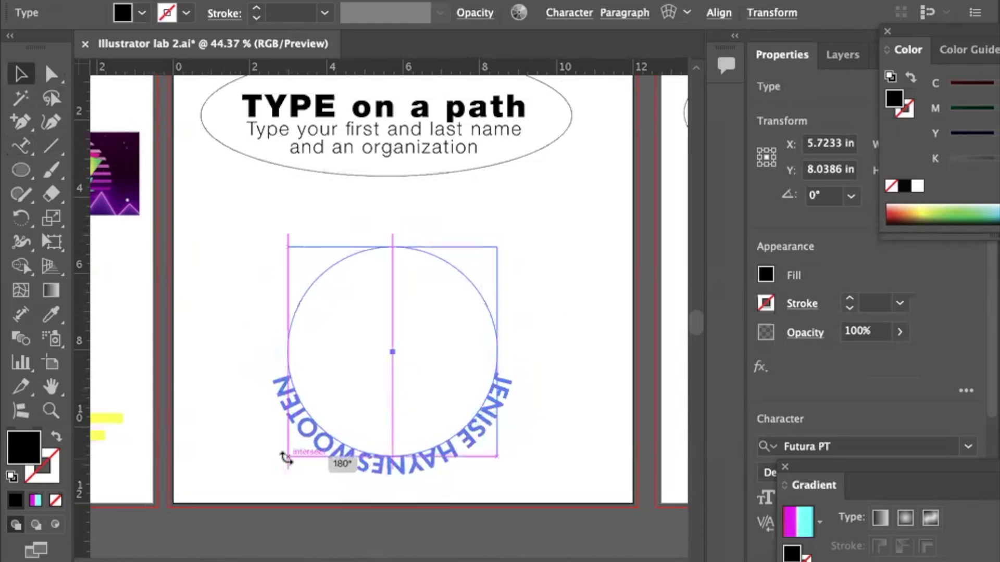
left_click_drag(286, 458, 286, 458)
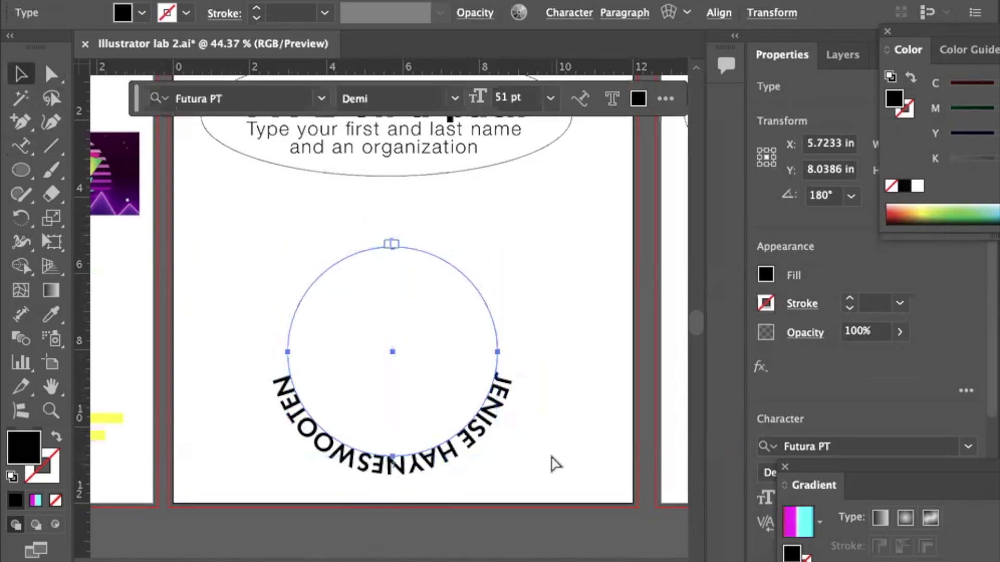
key("ctrl+z")
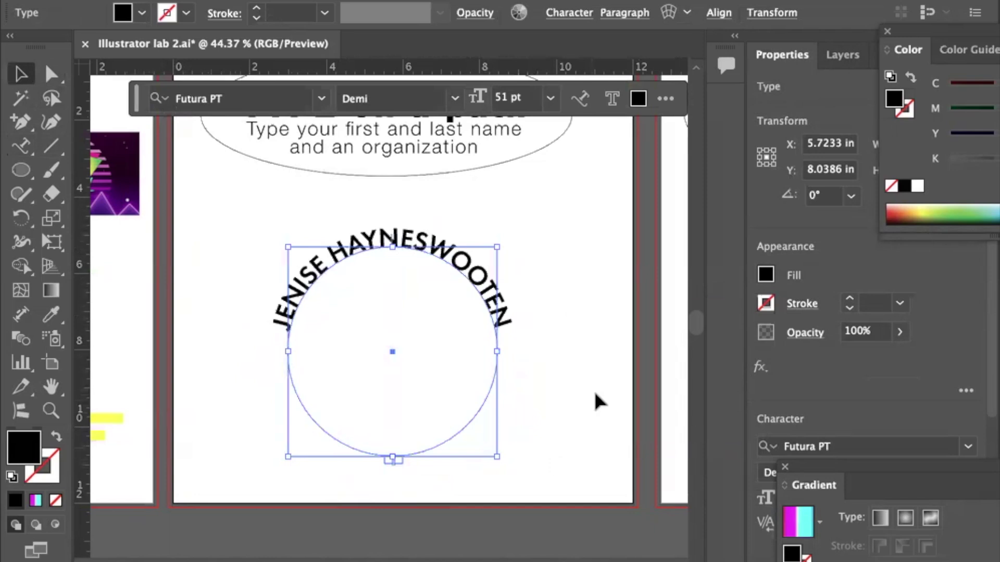
left_click(551, 252)
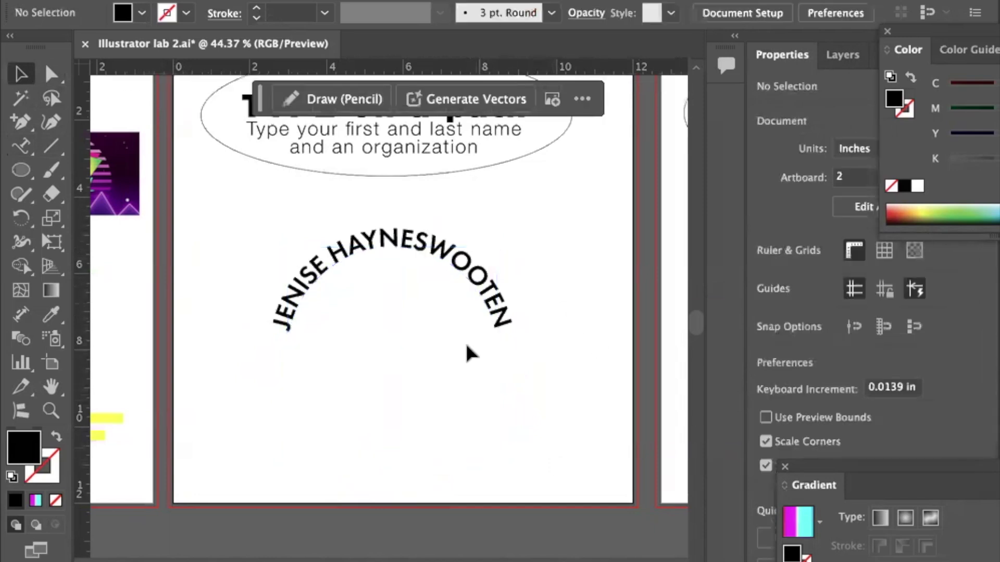
left_click(458, 258)
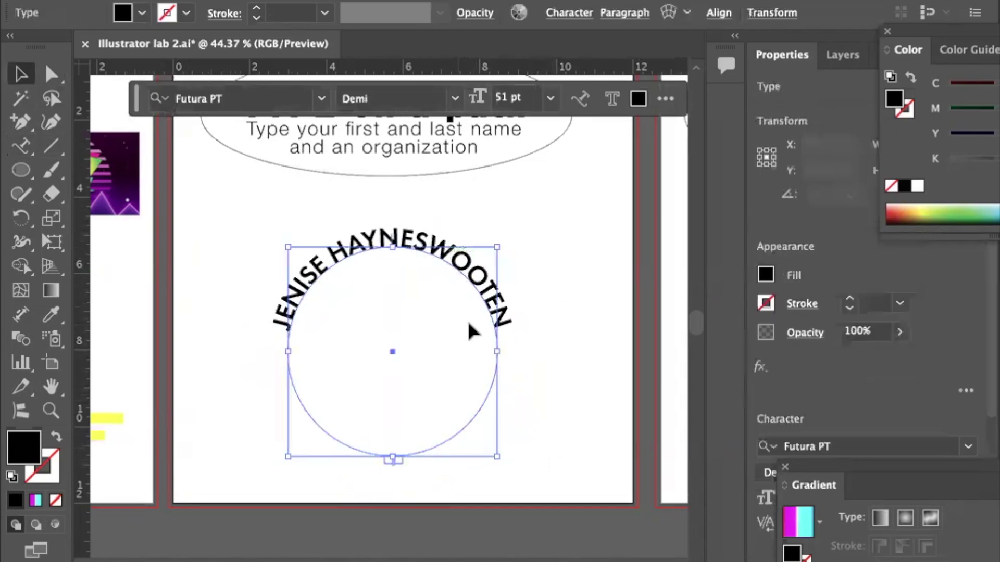
Draw an unfilled, black-outlined circle from the name circle's centre and enlarge it to 6.42 in.
left_click(21, 170)
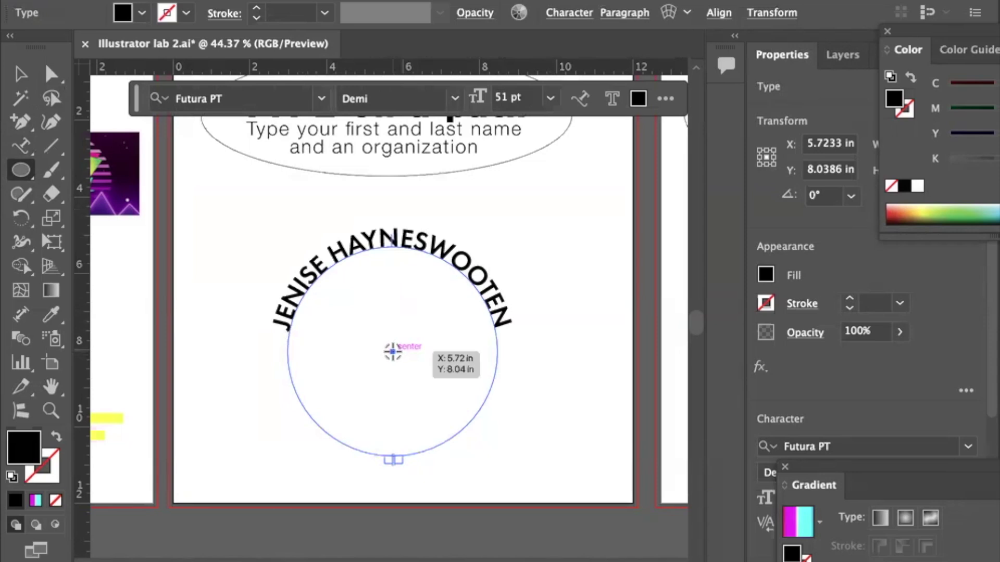
left_click_drag(391, 352, 347, 333)
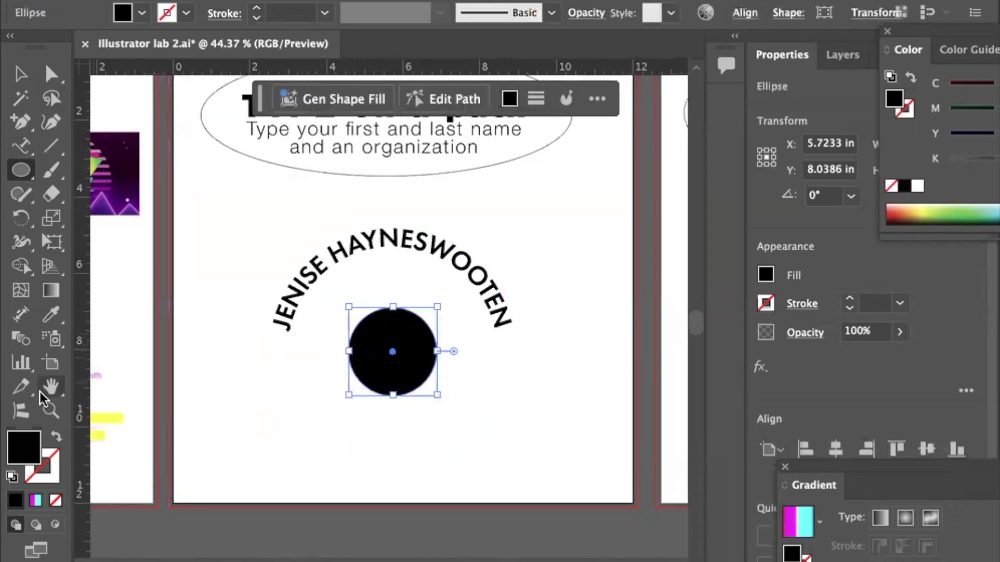
left_click(55, 439)
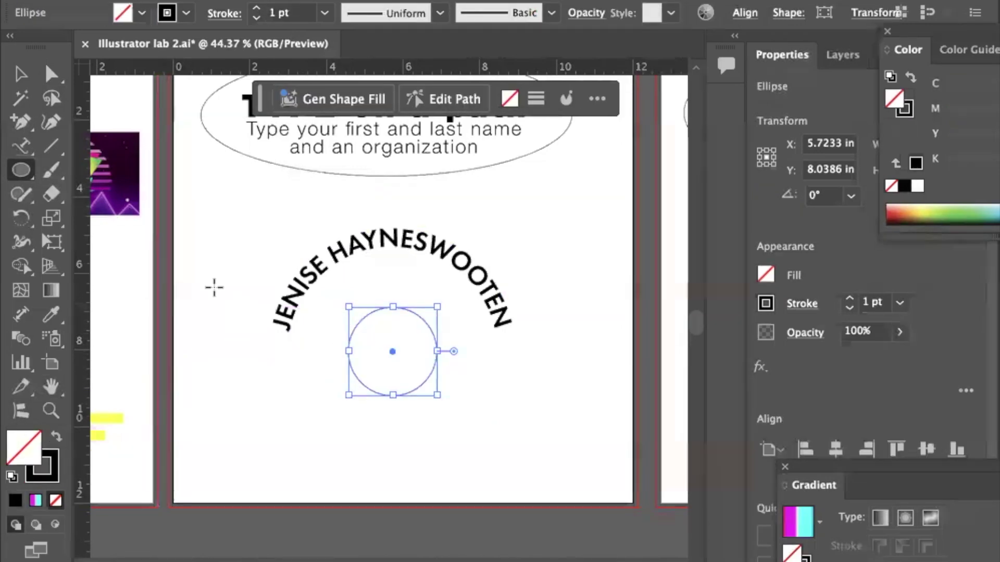
left_click(18, 75)
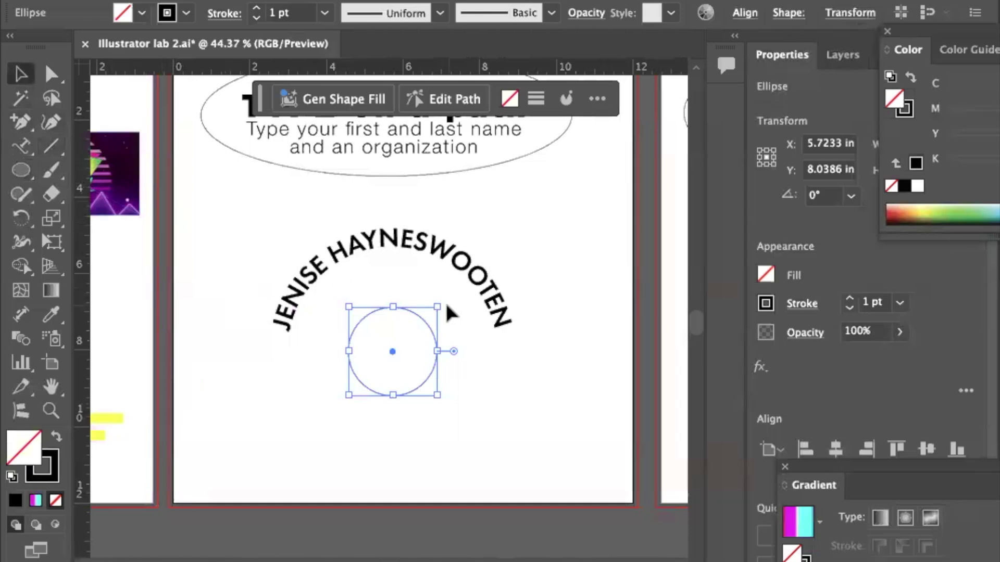
left_click_drag(392, 307, 391, 228)
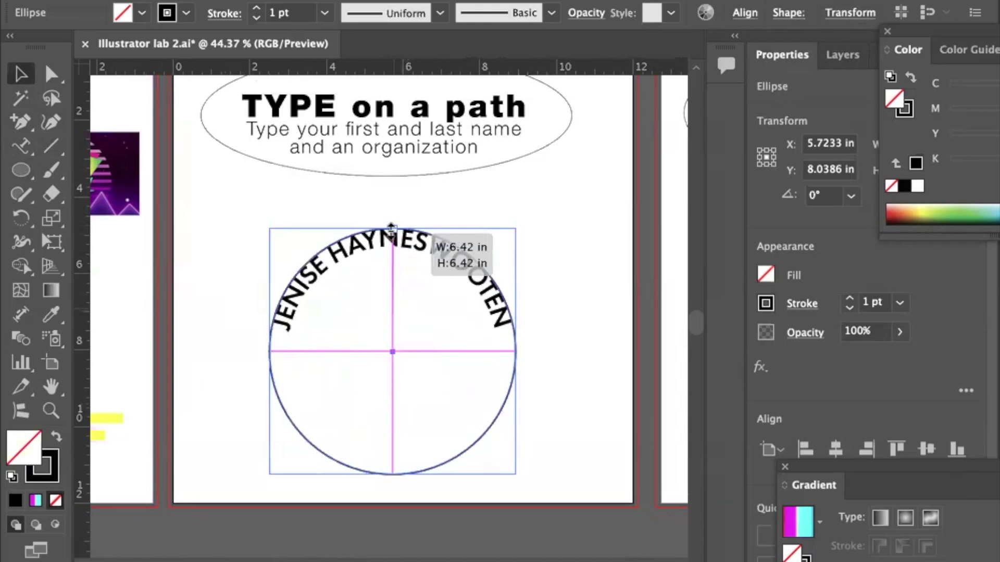
left_click_drag(391, 228, 391, 228)
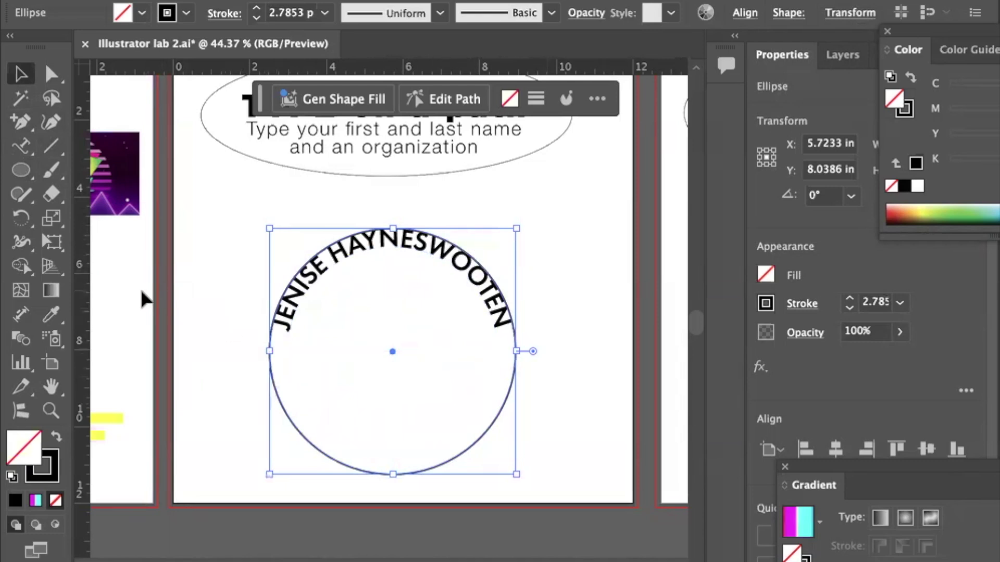
left_click(23, 150)
Type MEADOW ALUMNI ASSOCIATION along the larger circle using the Type on a Path tool.
left_click(105, 147)
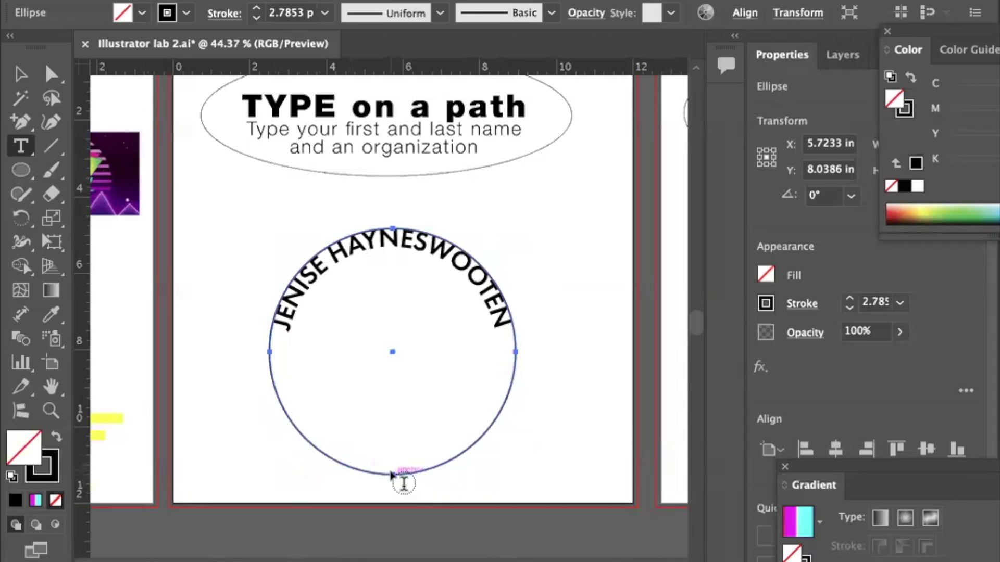
left_click(404, 483)
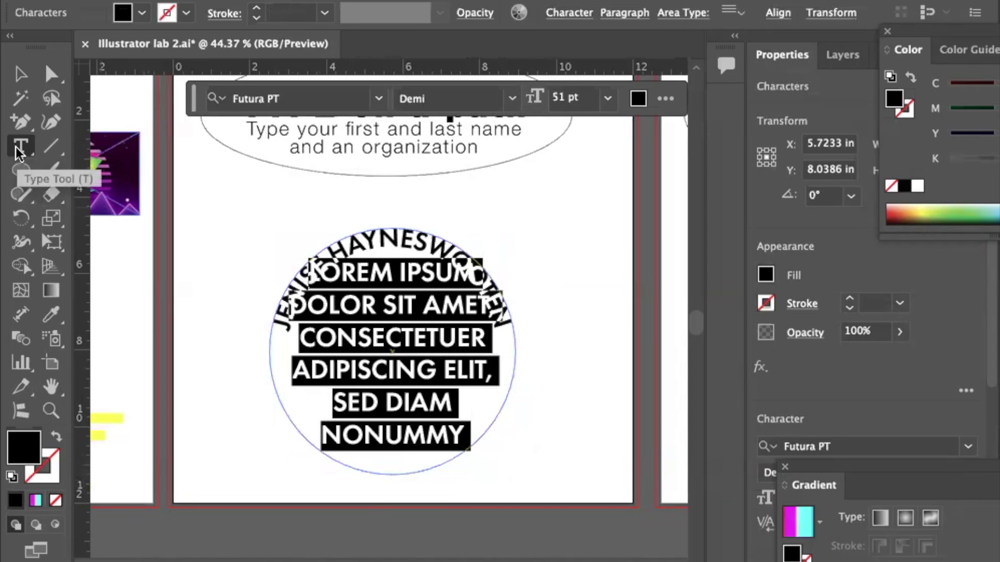
key("ctrl+z")
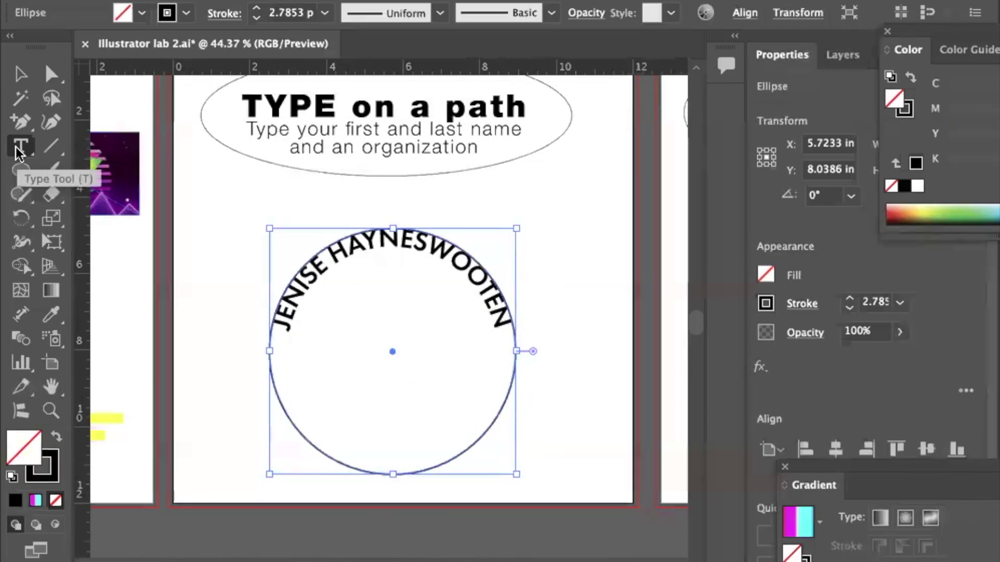
left_click(19, 151)
left_click_drag(20, 153, 107, 195)
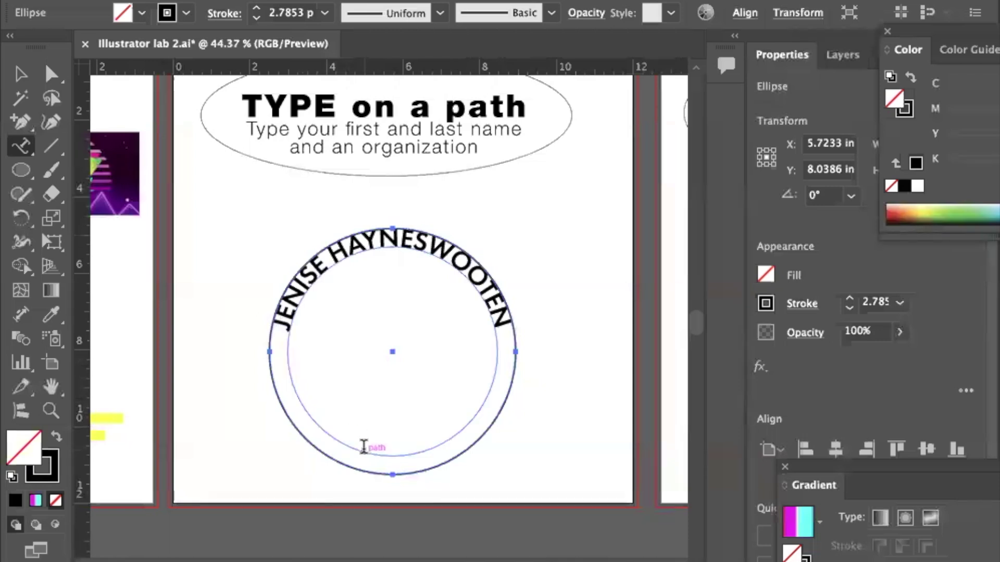
left_click(392, 471)
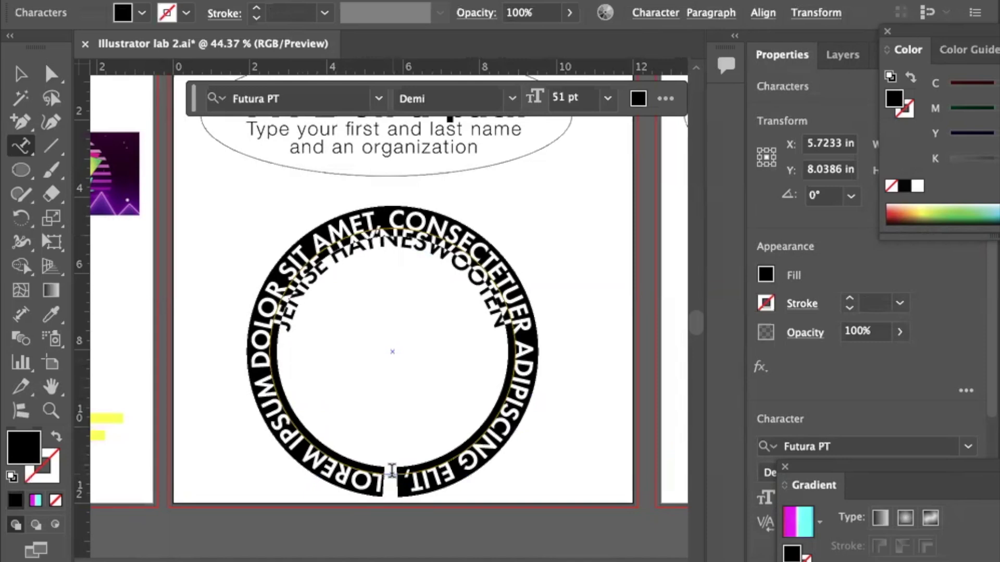
type("MEADOW")
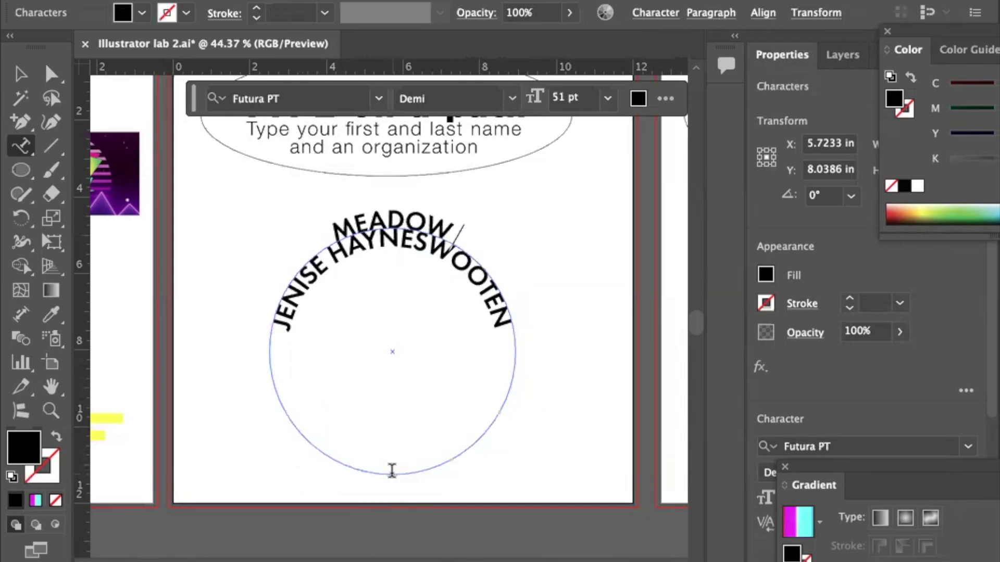
type(" ALU")
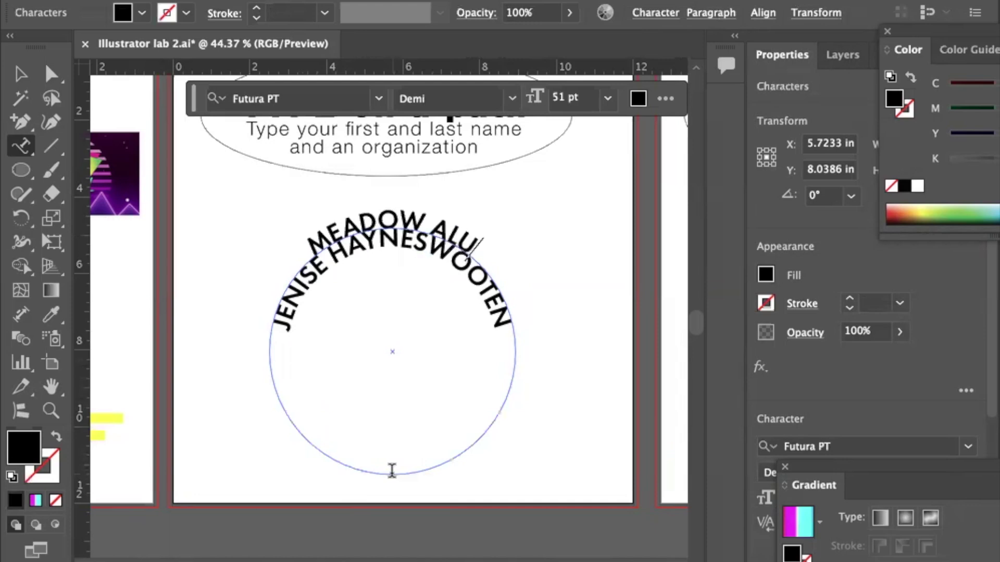
type("MNI ASSOCIATION")
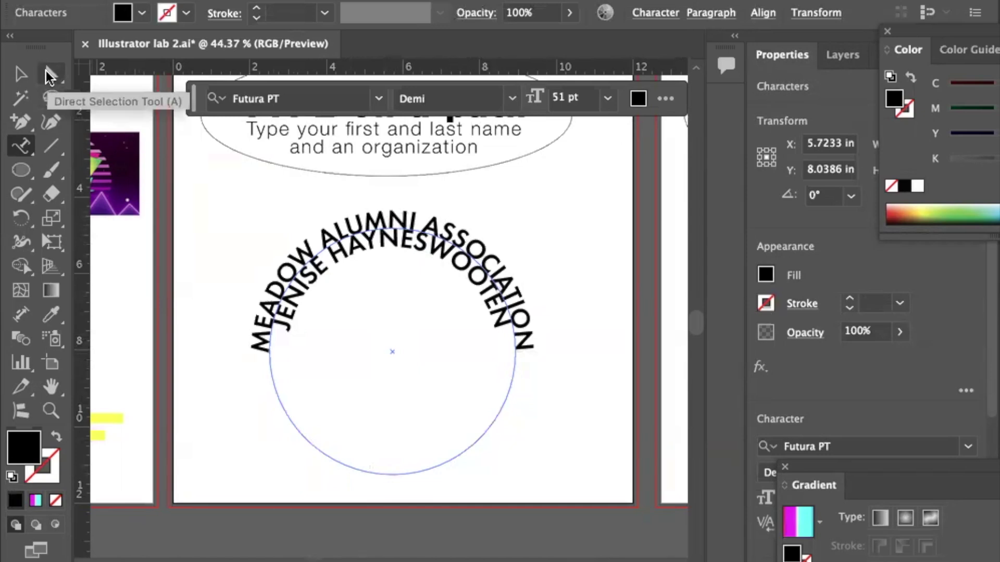
Select the new path text and flip MEADOW ALUMNI ASSOCIATION to the circle's bottom.
left_click(21, 74)
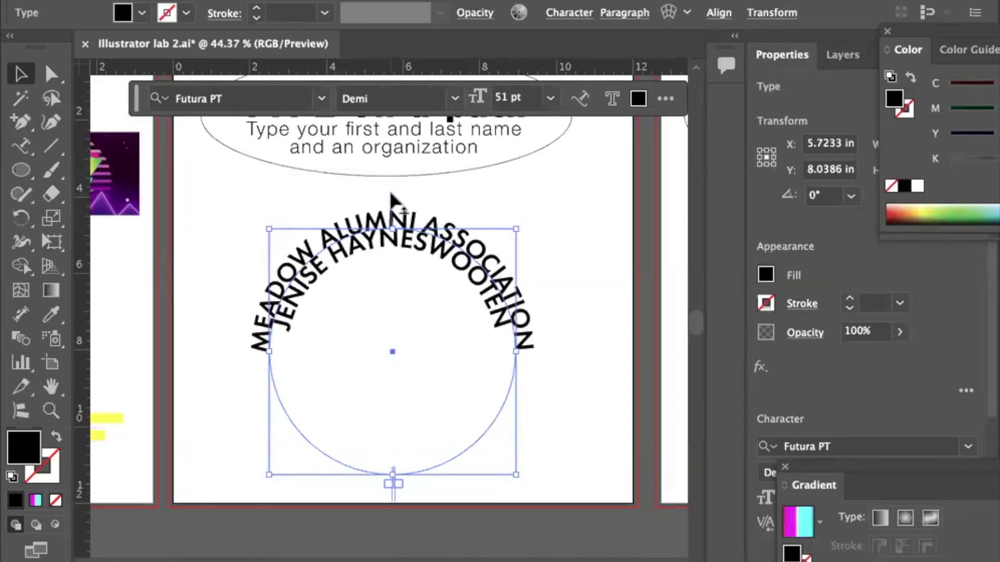
scroll(437, 442, "down", 3)
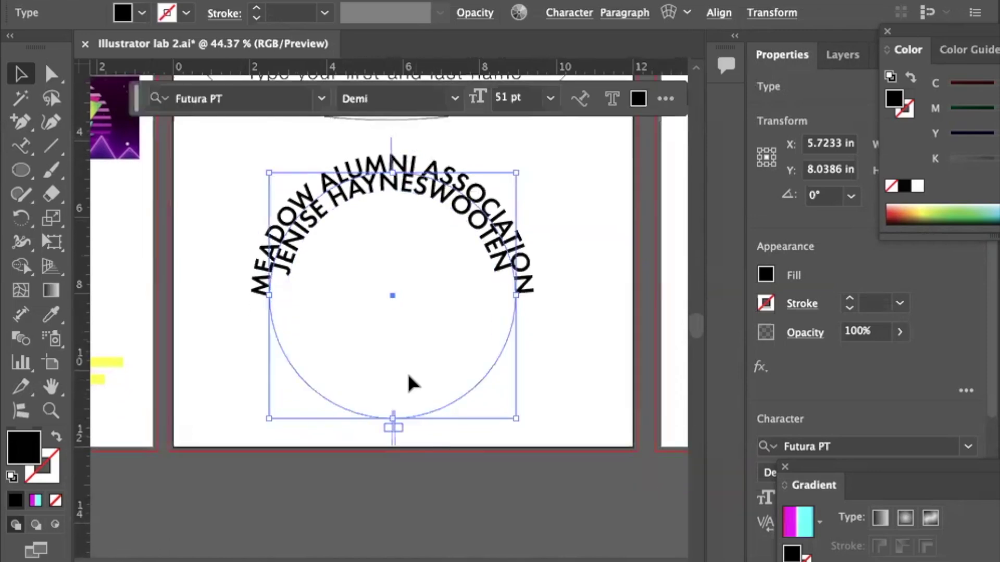
key("ctrl+plus")
key("ctrl+plus")
key("ctrl+plus")
key("ctrl+plus")
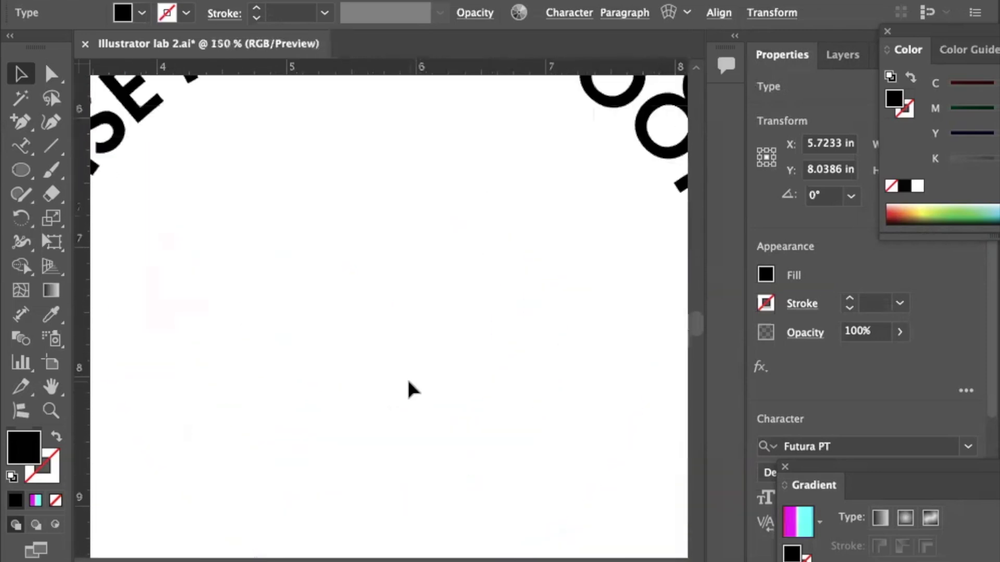
scroll(408, 377, "up", 15)
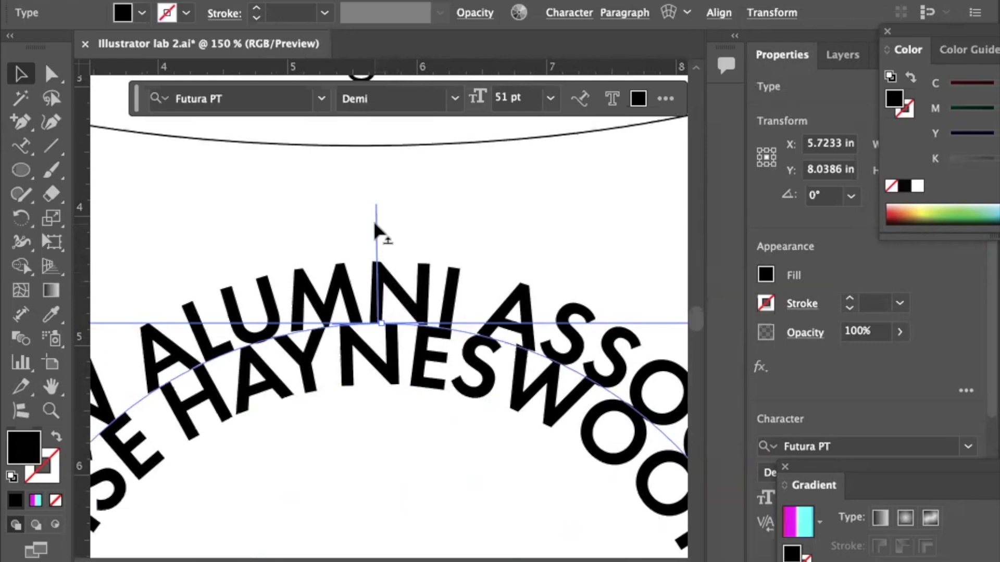
key("super+minus")
key("super+minus")
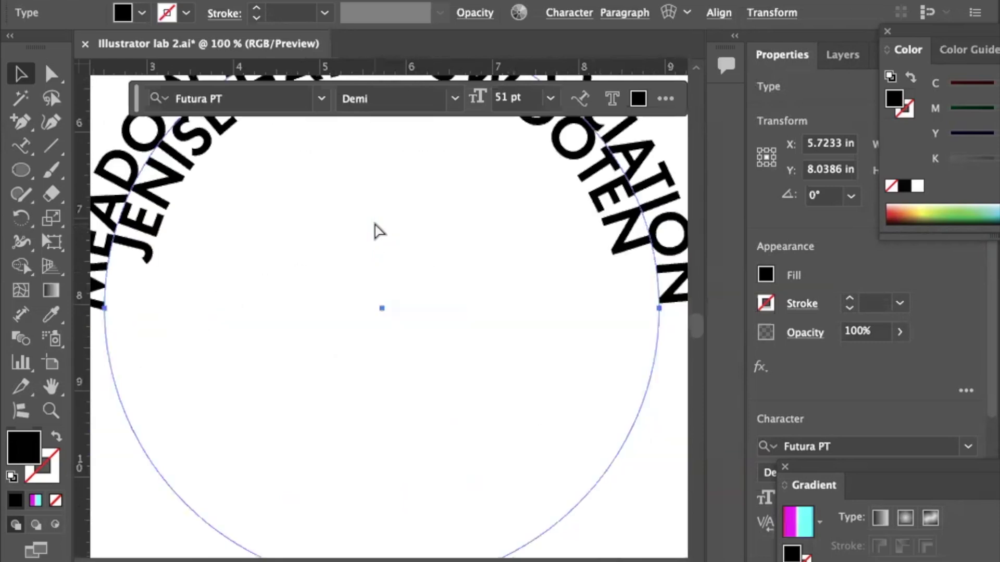
key("super+minus")
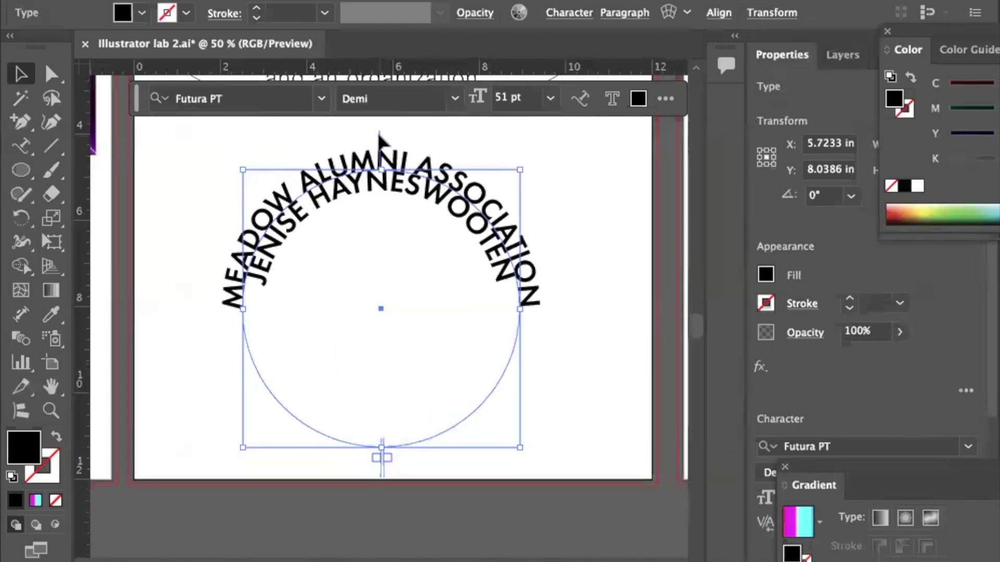
left_click_drag(381, 138, 362, 437)
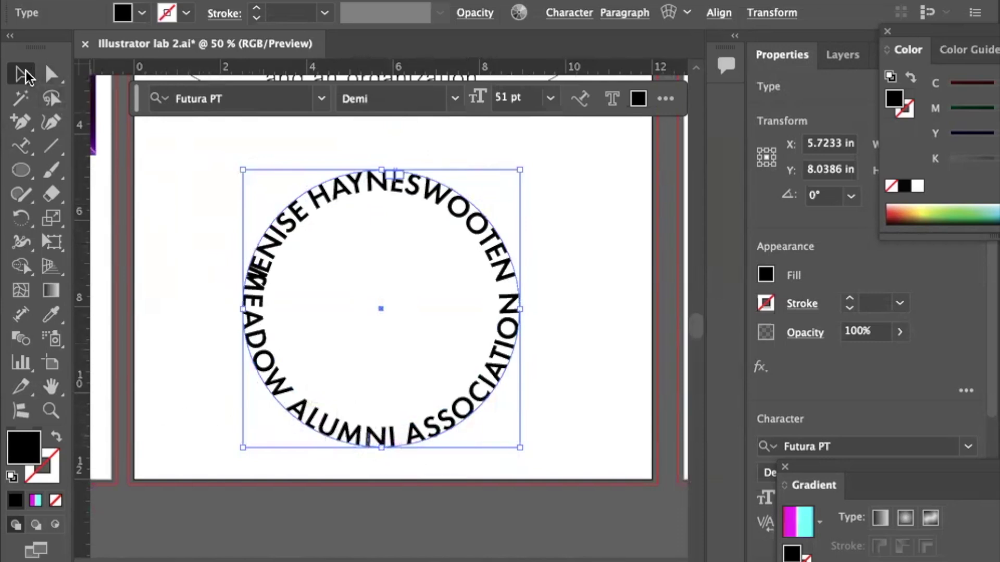
Rotate the circular text by about 6.08°.
left_click(232, 189)
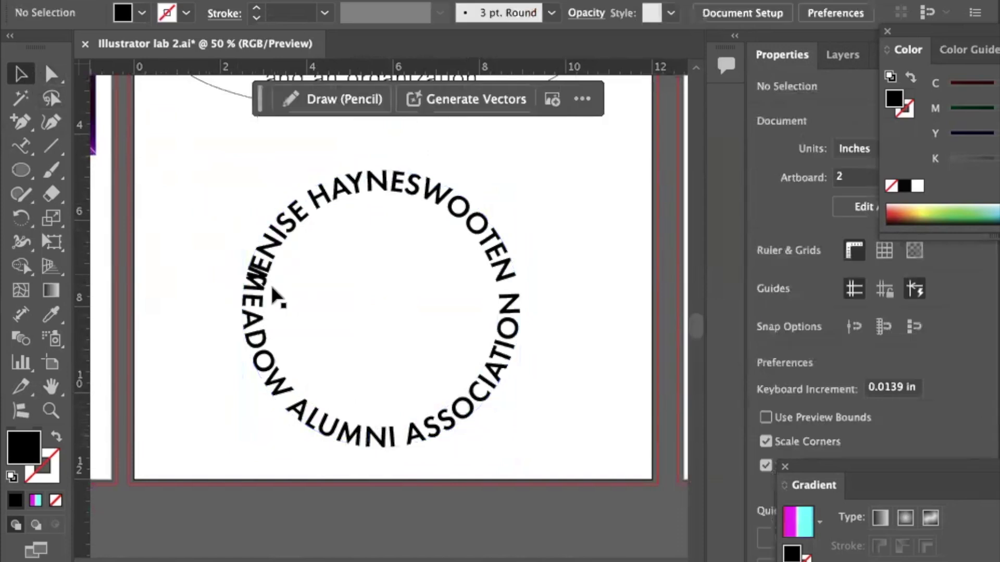
left_click(276, 403)
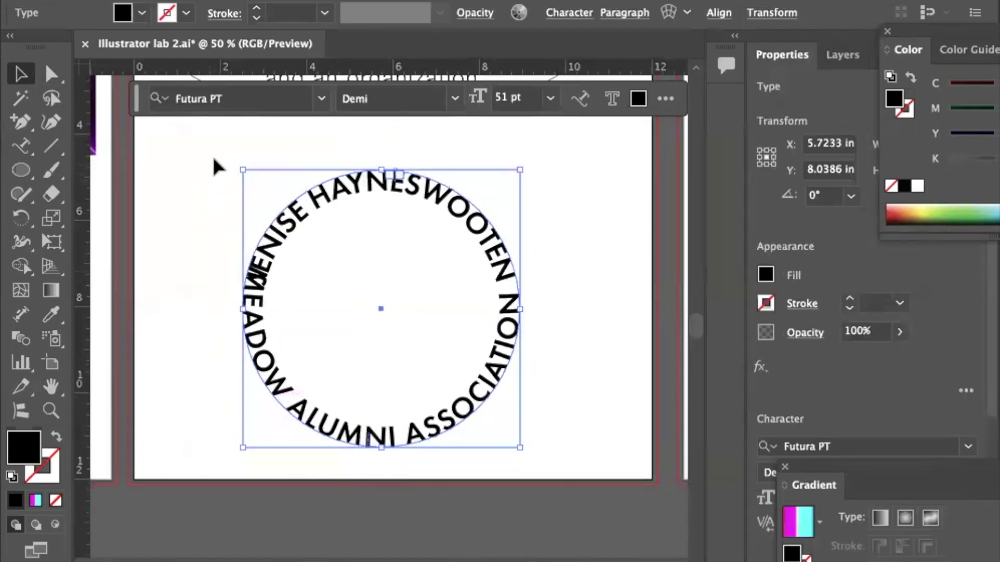
left_click_drag(232, 161, 212, 172)
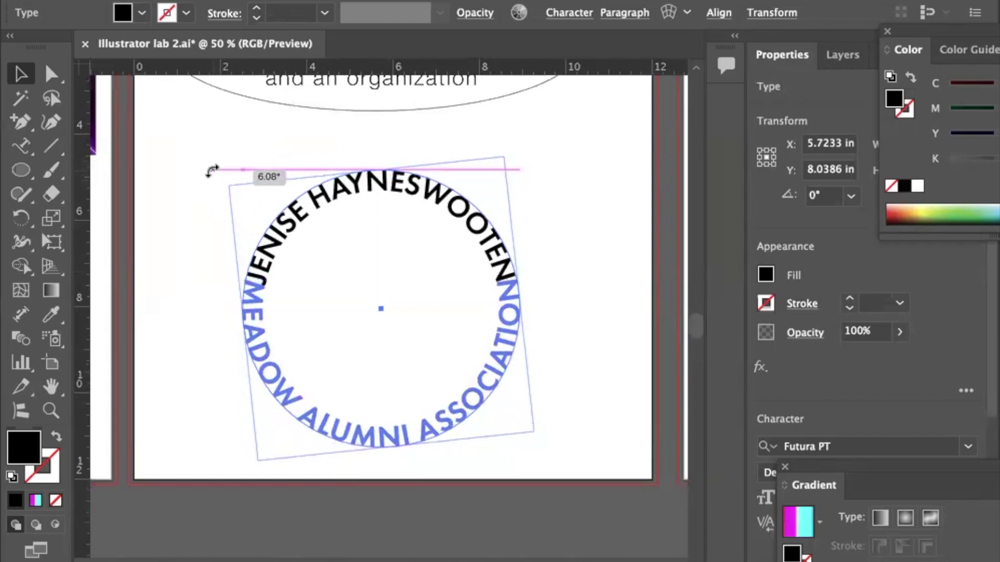
left_click_drag(212, 171, 213, 172)
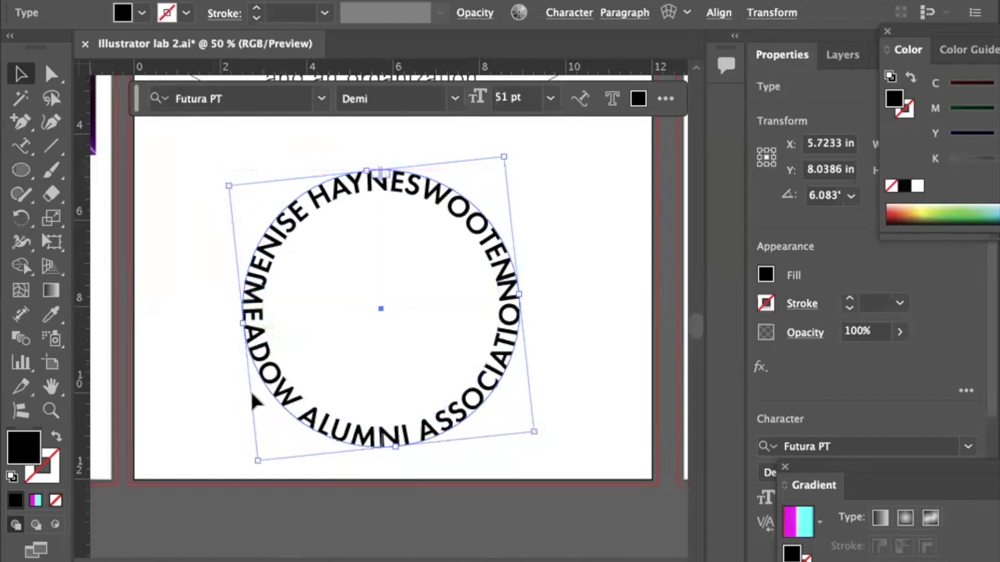
Reduce the MEADOW ALUMNI ASSOCIATION text to 45 pt.
double_click(312, 417)
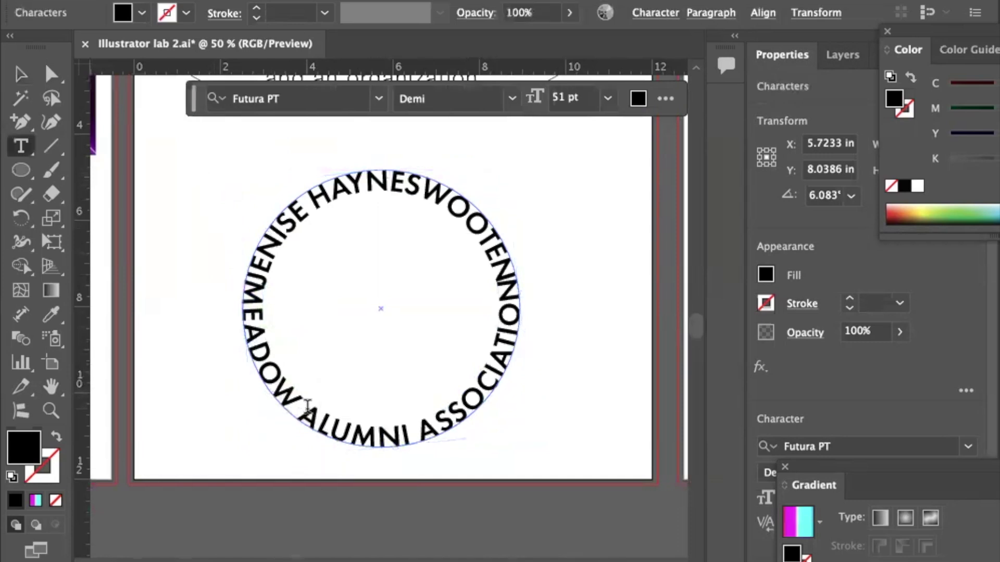
double_click(319, 420)
triple_click(320, 420)
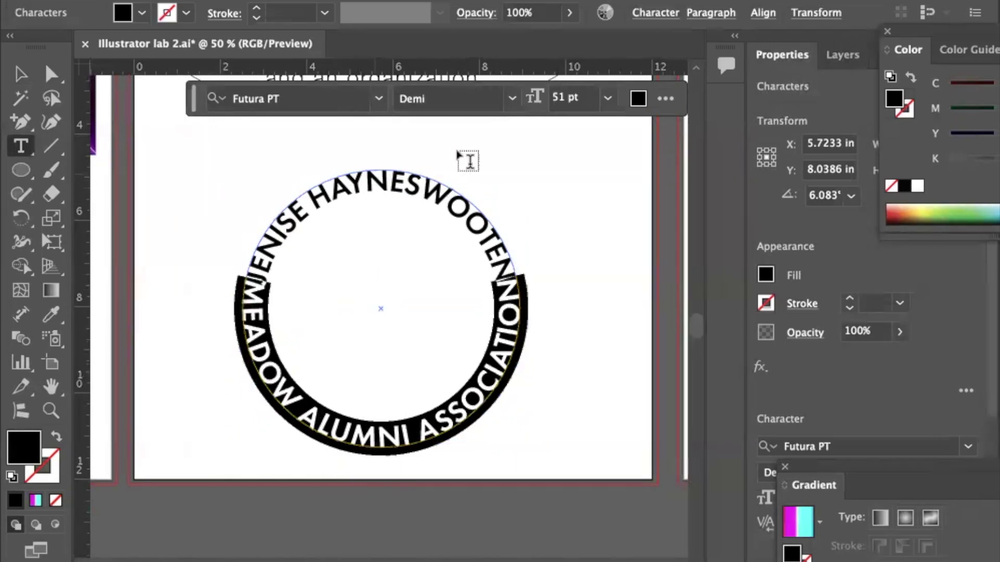
left_click(646, 15)
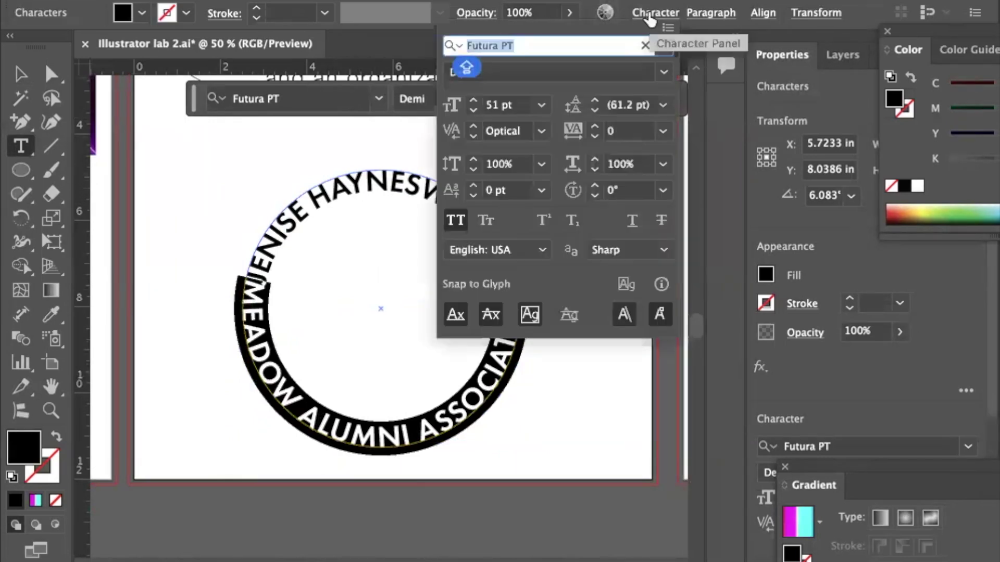
left_click(473, 109)
left_click(473, 110)
left_click(473, 110)
left_click(473, 109)
left_click(473, 110)
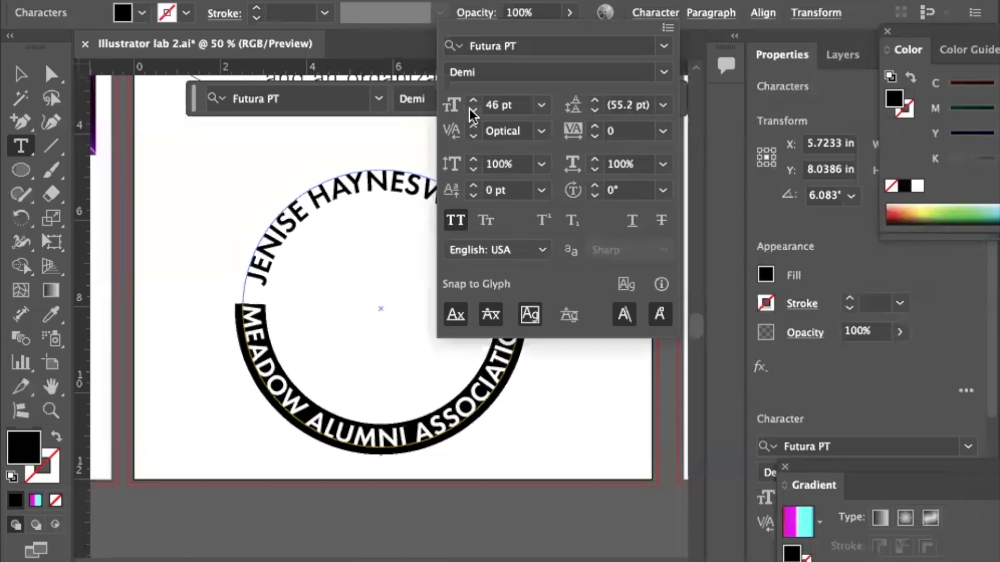
left_click(472, 110)
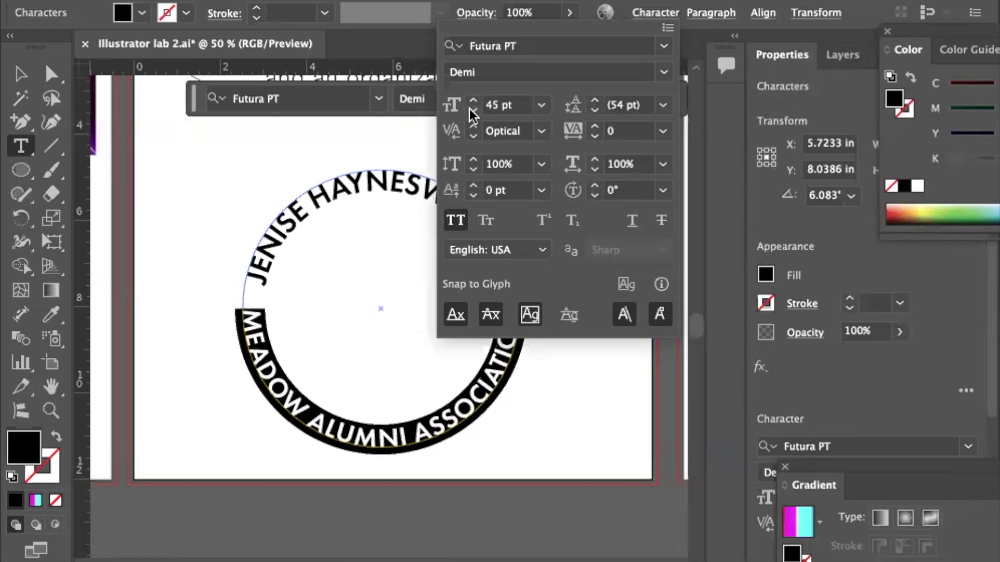
left_click(345, 187)
Reduce the name text on the top arc to 47 pt.
left_click(372, 183)
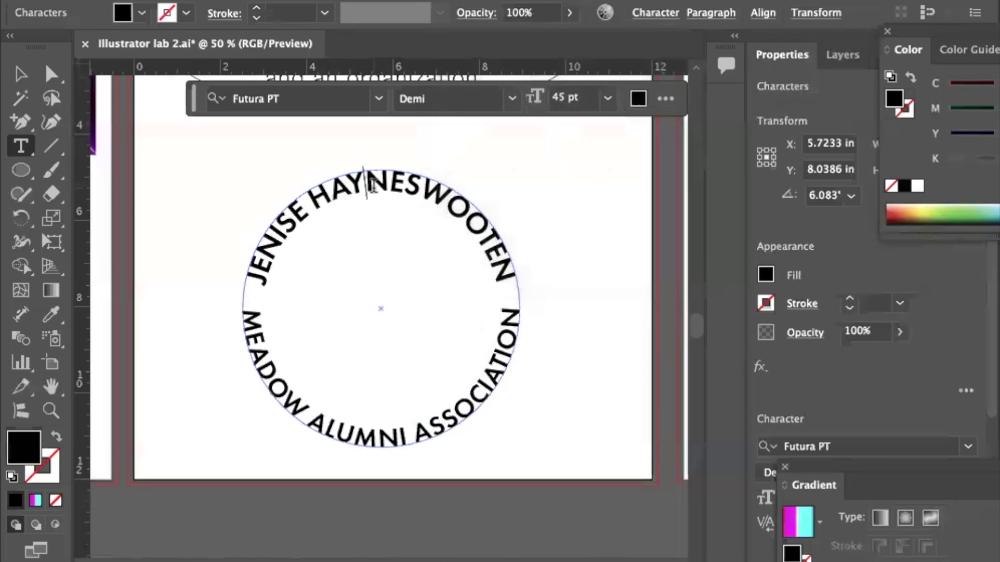
triple_click(373, 184)
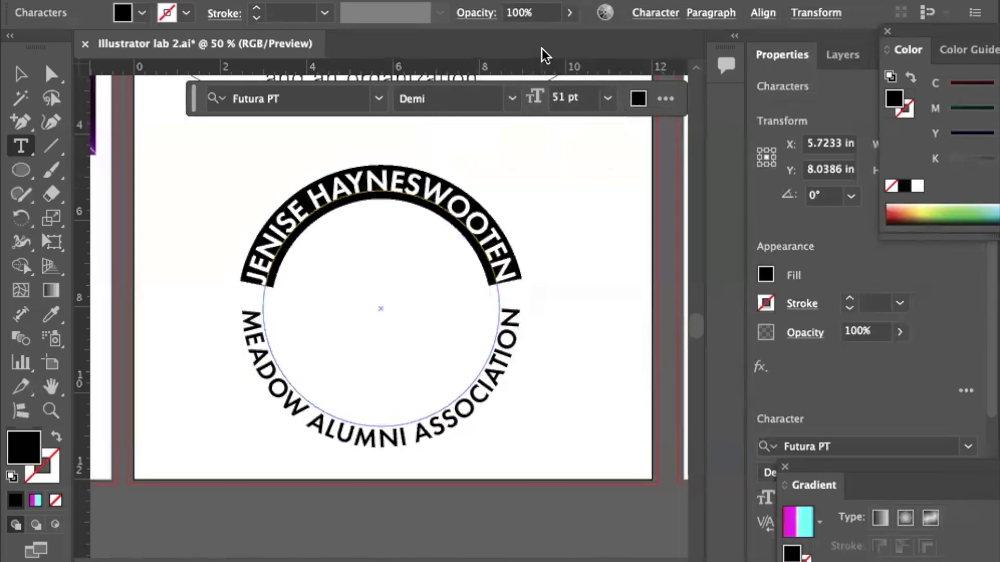
left_click(651, 13)
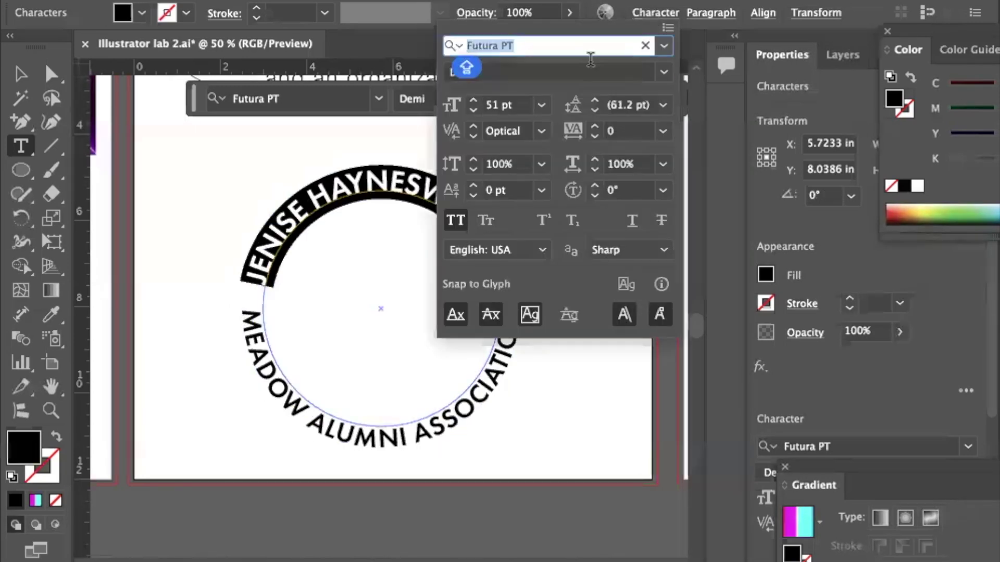
left_click(473, 110)
left_click(472, 109)
left_click(473, 110)
left_click(473, 110)
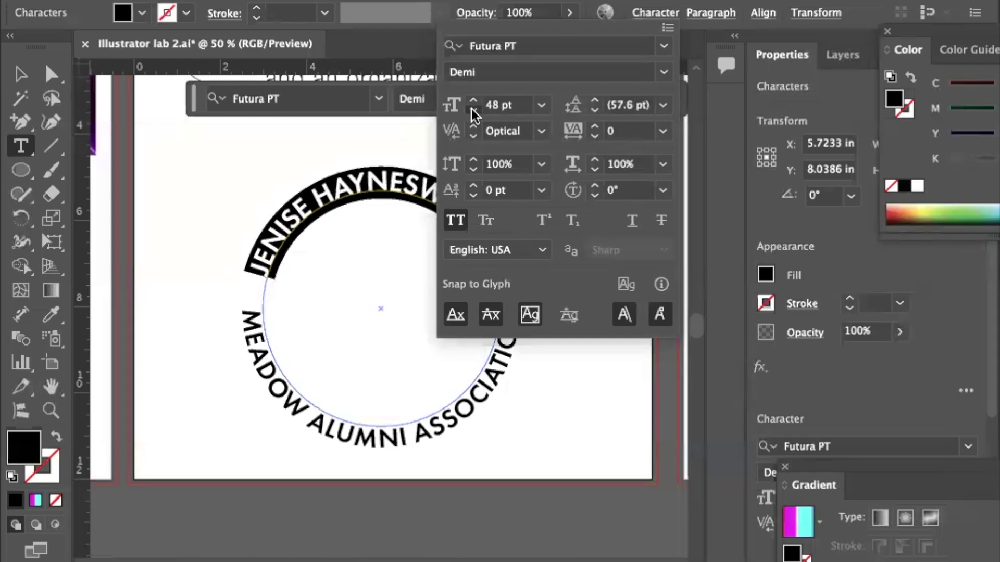
left_click(18, 74)
left_click(206, 196)
left_click(20, 74)
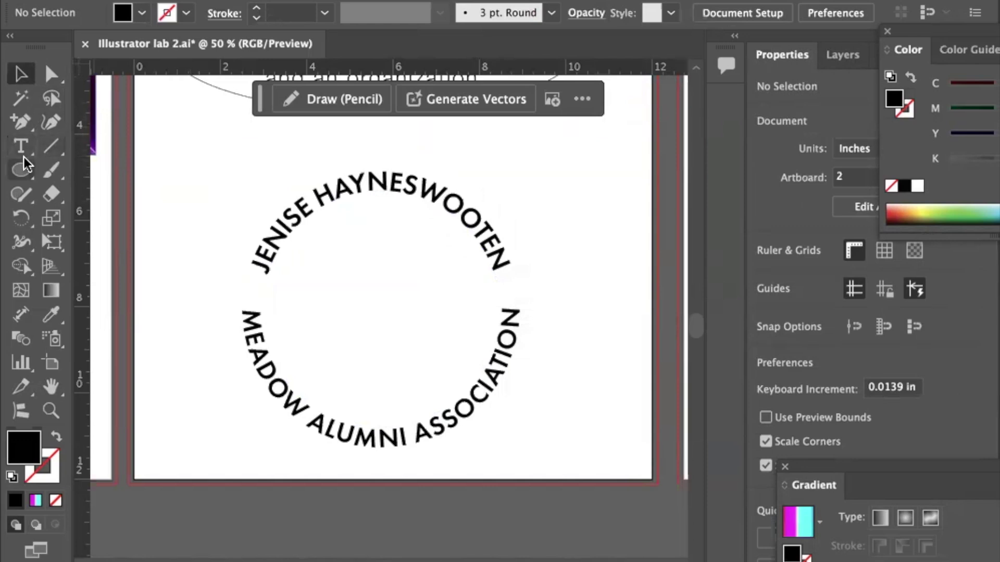
Alt-drag a duplicate of the circular text below the artboard and nudge it into place.
left_click(20, 170)
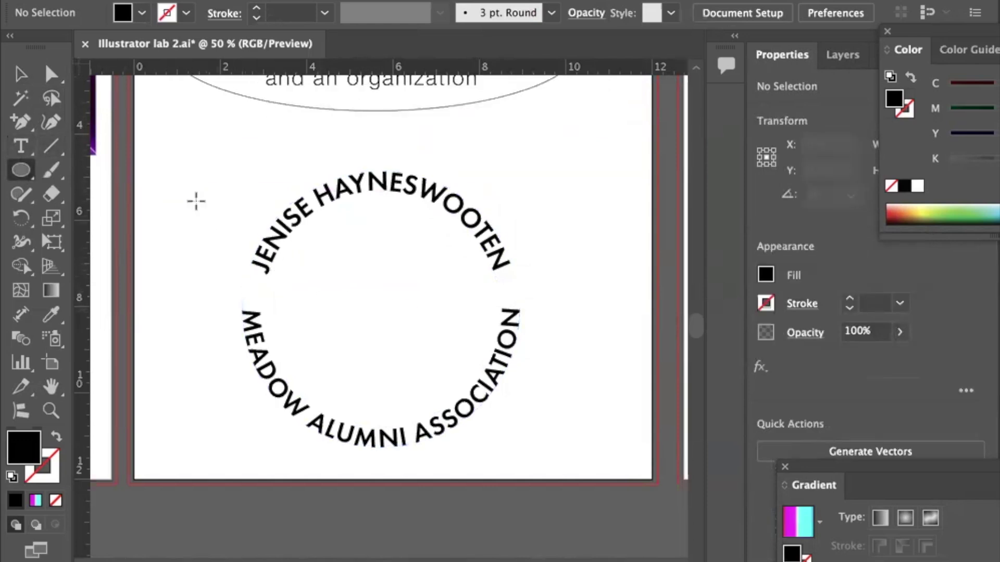
left_click(21, 73)
left_click_drag(219, 195, 326, 279)
scroll(326, 279, "down", 5)
scroll(330, 290, "down", 3)
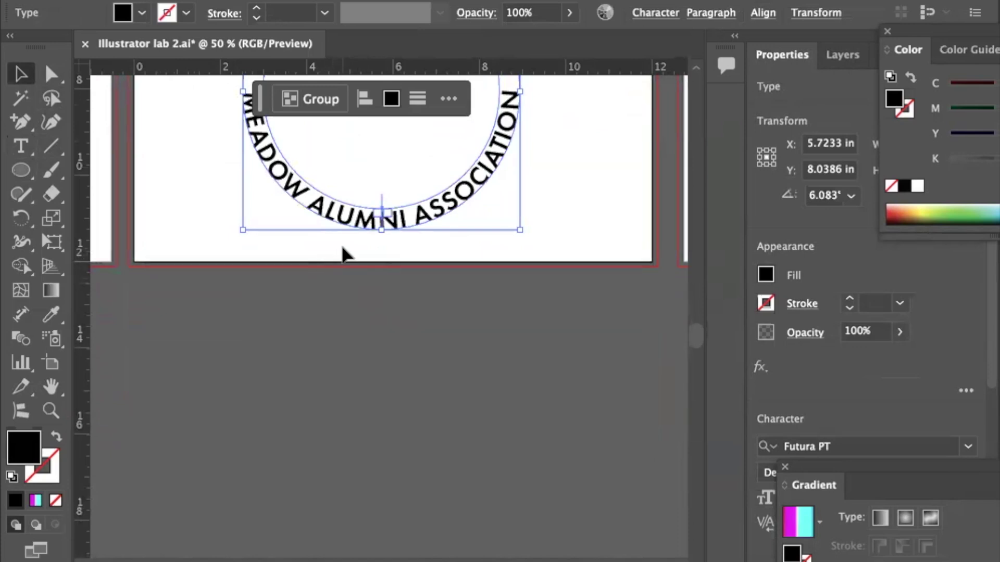
left_click_drag(346, 229, 248, 497)
left_click(482, 363)
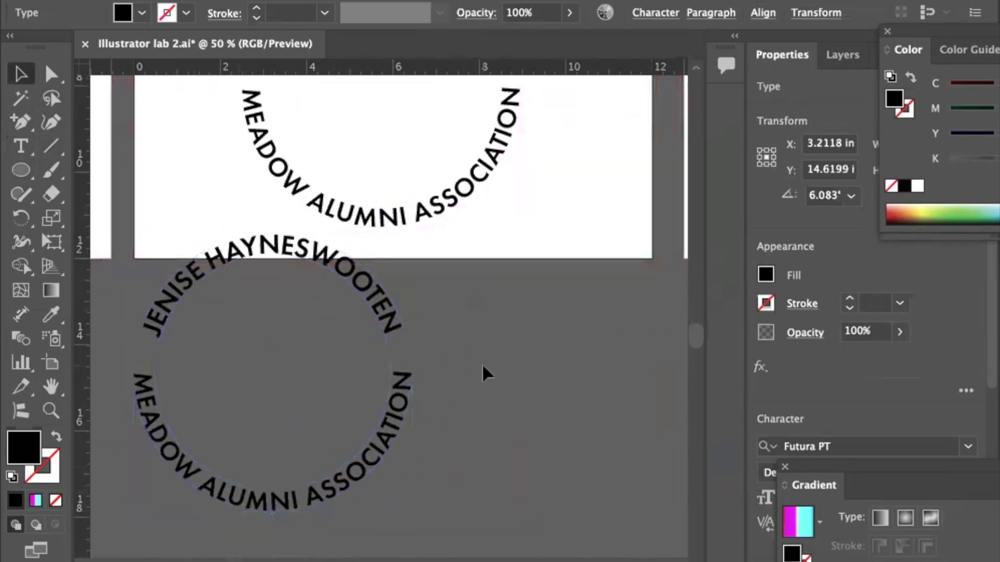
left_click(327, 423)
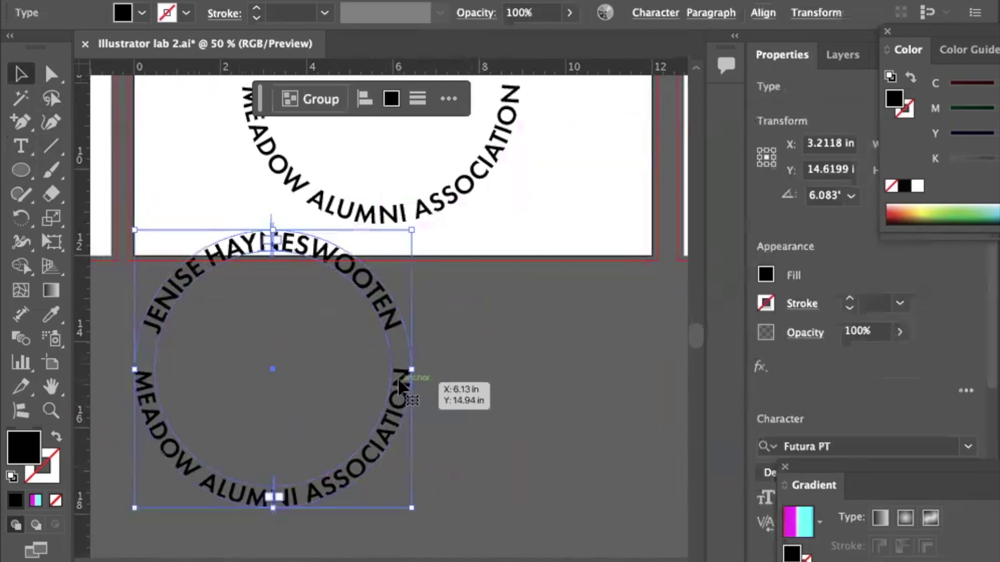
left_click_drag(271, 371, 287, 409)
left_click(579, 350)
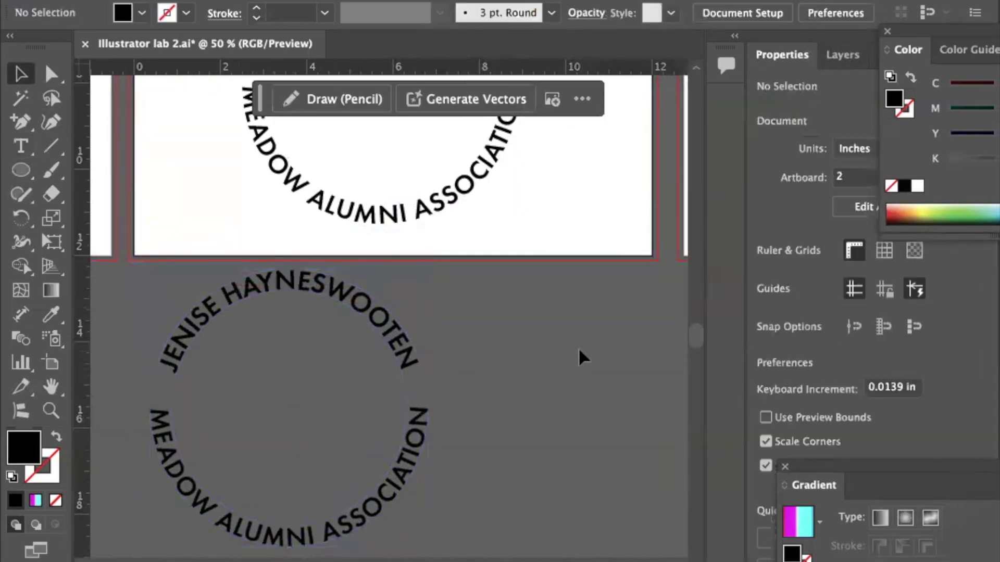
Back on the artboard, check the original text group and its top and bottom arcs.
scroll(579, 348, "up", 10)
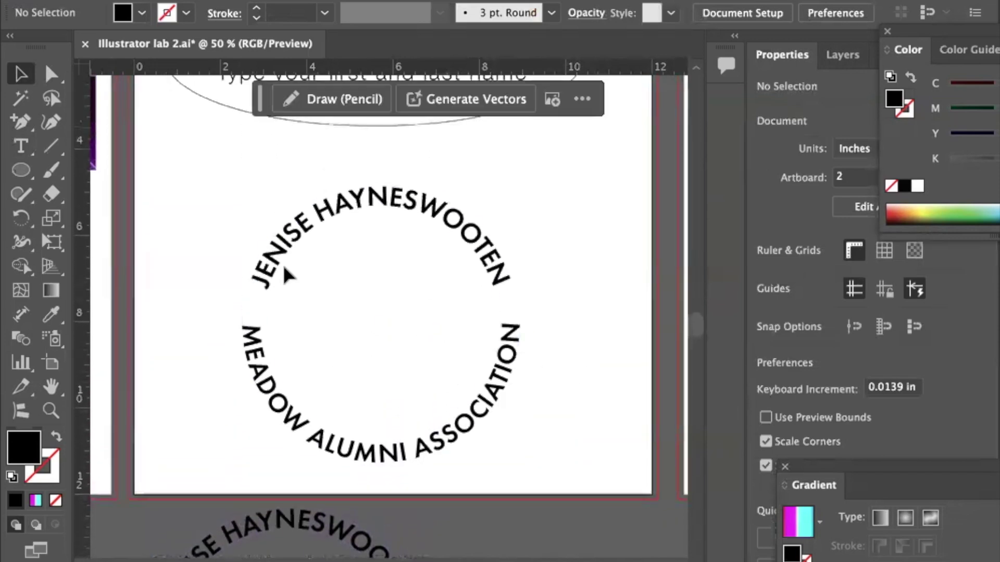
left_click_drag(224, 242, 322, 301)
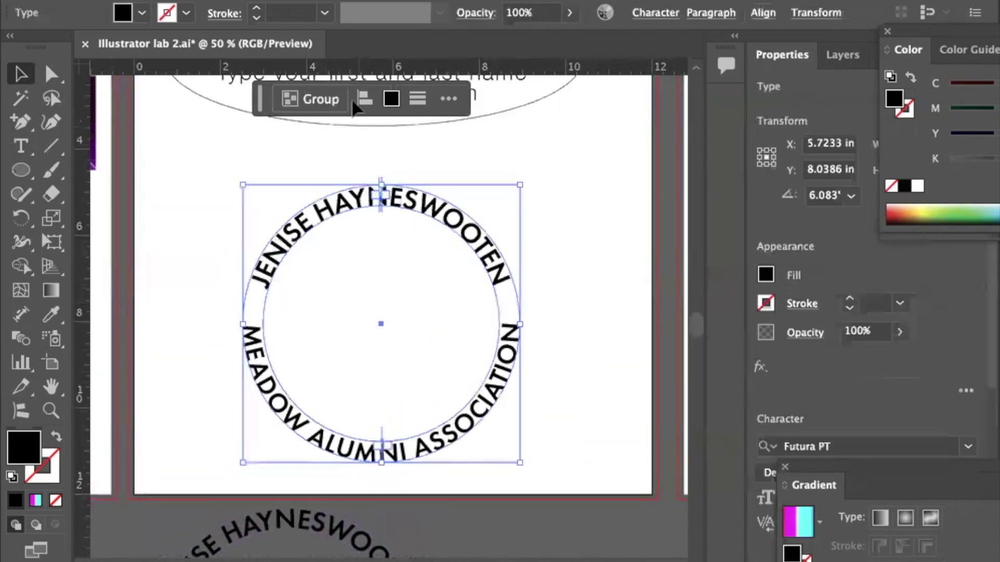
left_click(265, 314)
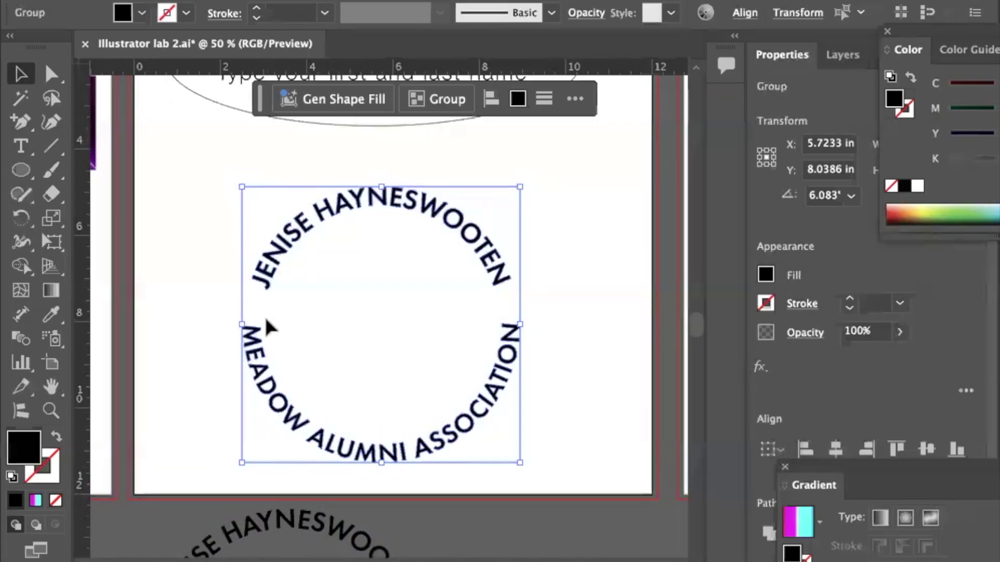
left_click(184, 241)
left_click(284, 248)
left_click(239, 338)
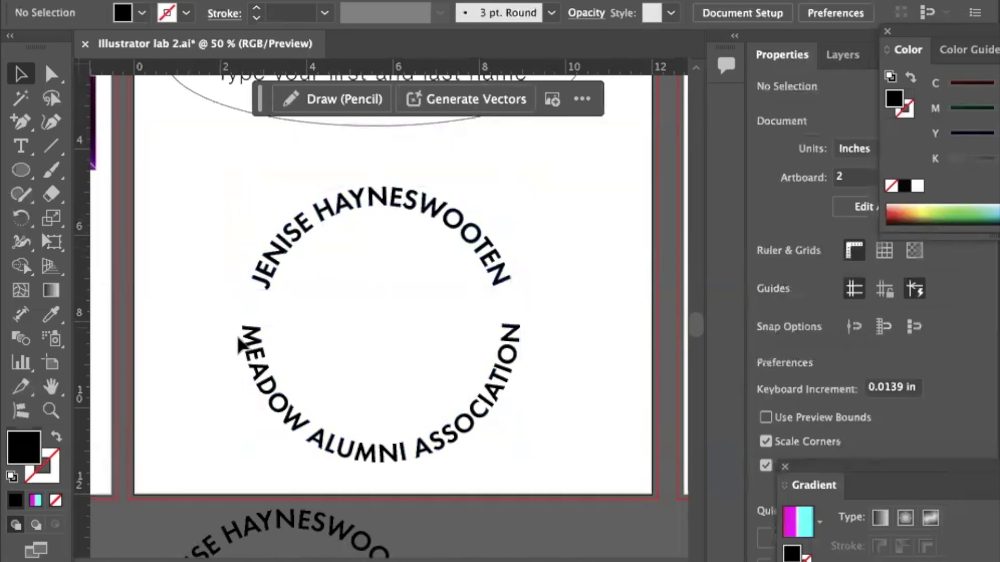
left_click(239, 343)
Draw a black circle about 6.07 in wide from the centre of the circular text.
left_click(175, 245)
left_click(21, 170)
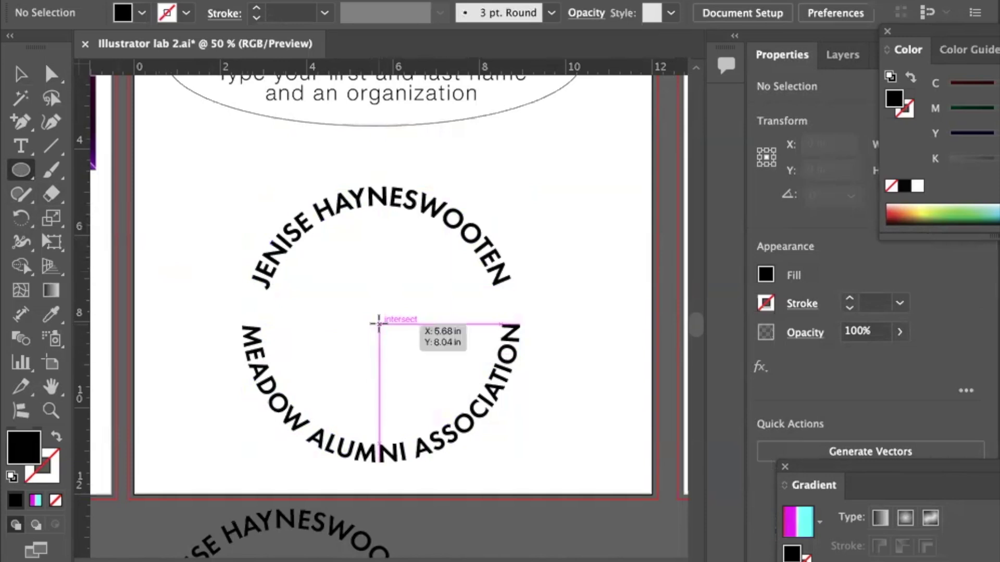
left_click_drag(379, 323, 224, 241)
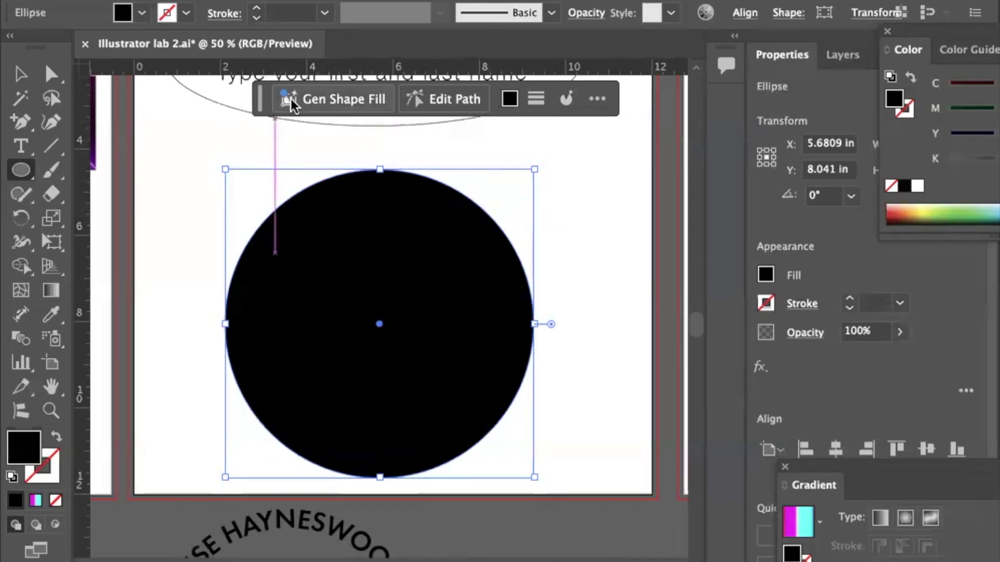
Fill the new circle with orange.
left_click(141, 16)
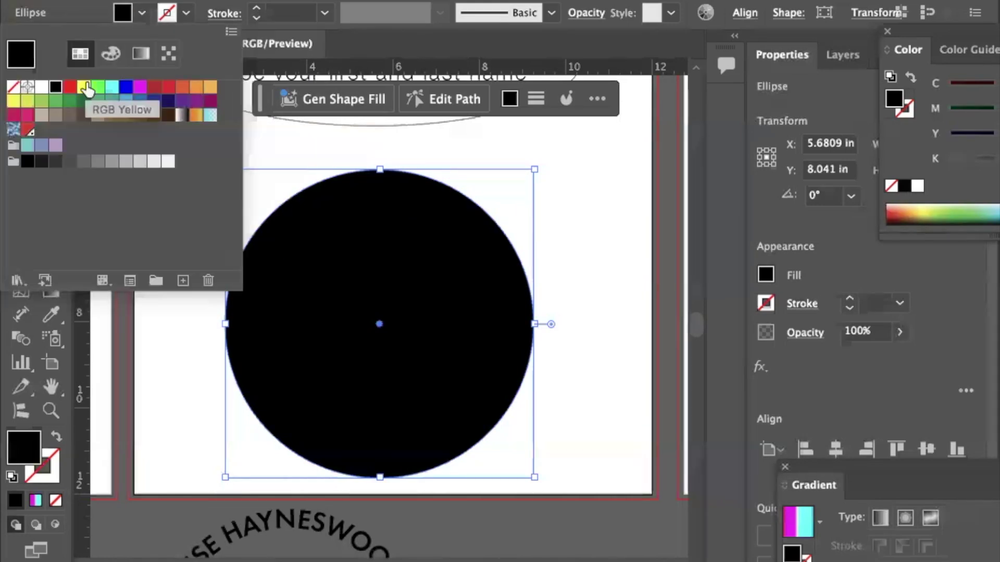
left_click(211, 88)
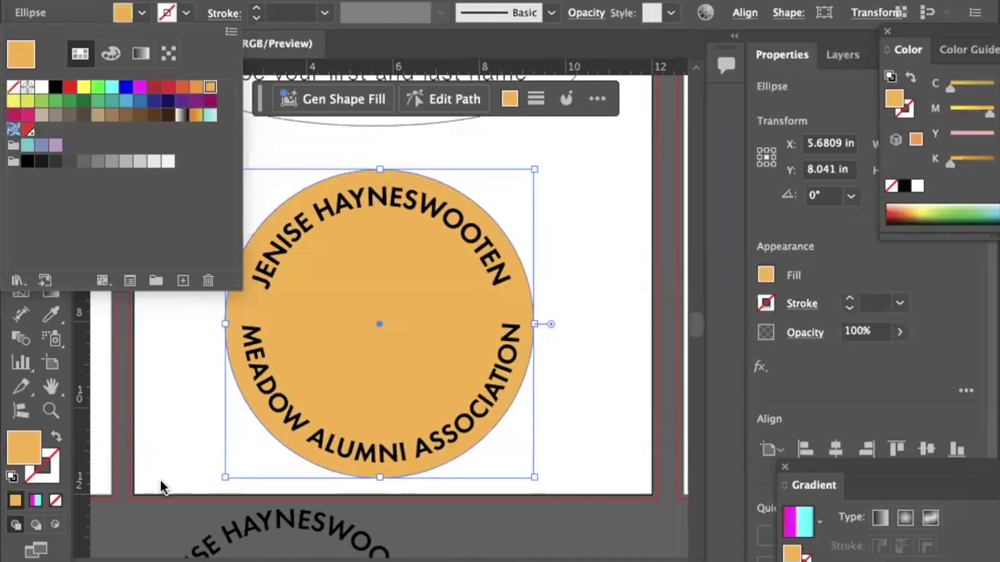
left_click(160, 447)
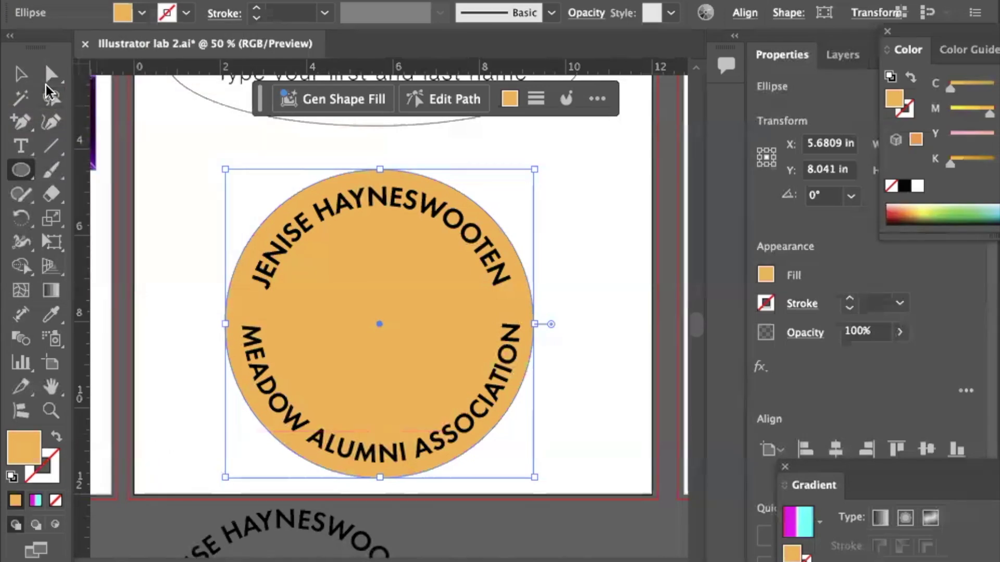
Group the top and bottom curved text arcs together.
left_click(20, 73)
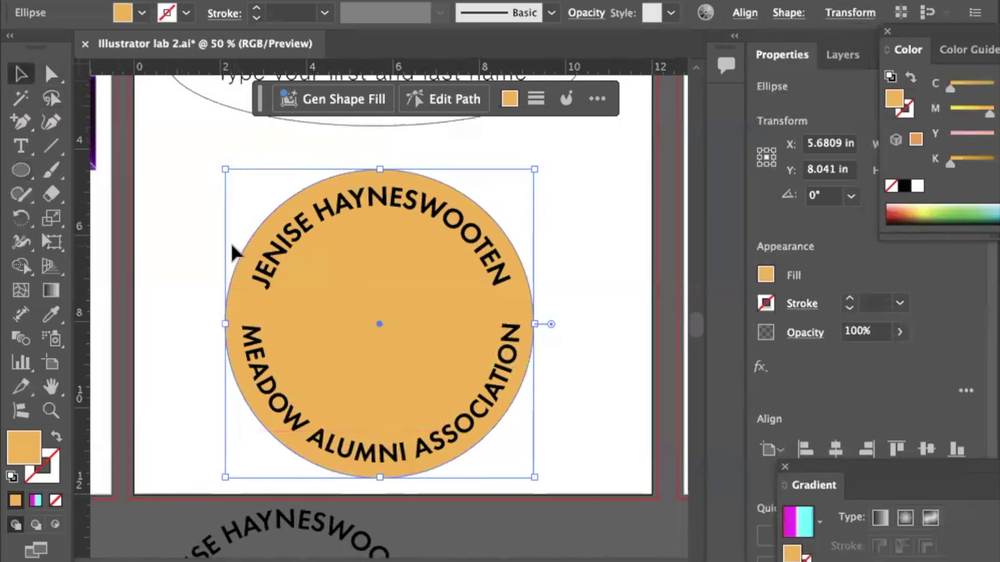
left_click(270, 276)
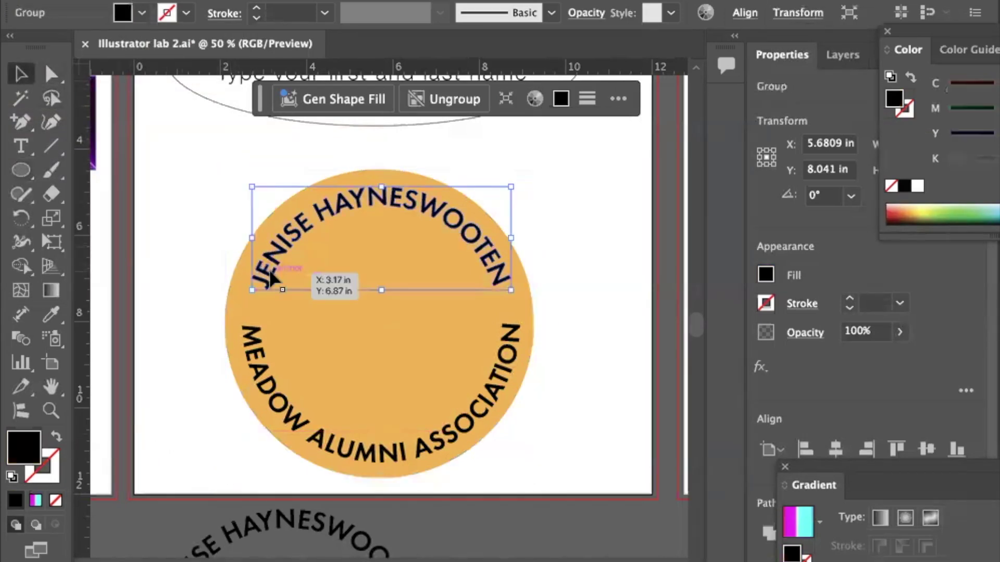
left_click(260, 355, "shift")
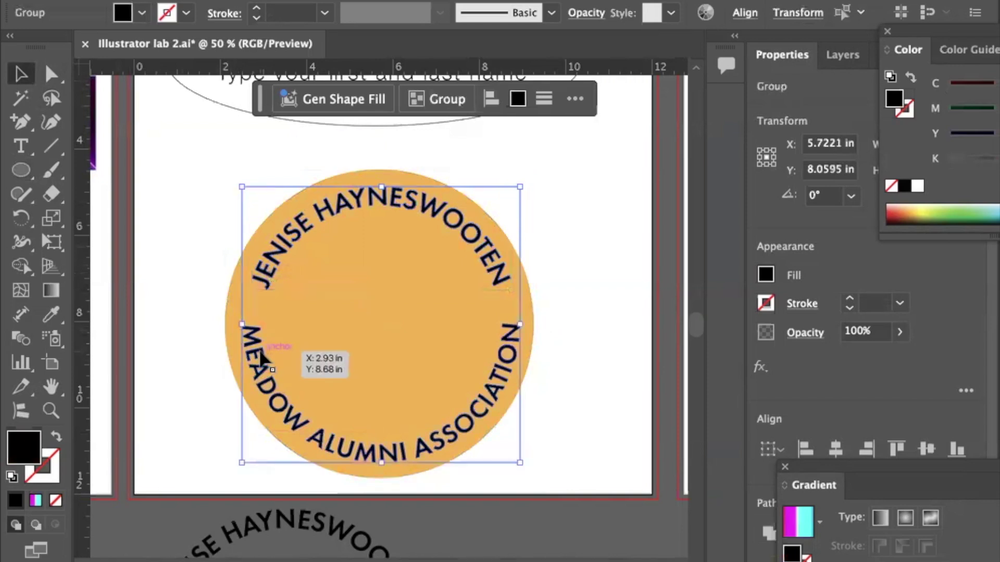
left_click(443, 99)
Align the orange circle and text group on horizontal and vertical centres.
left_click_drag(184, 317, 343, 357)
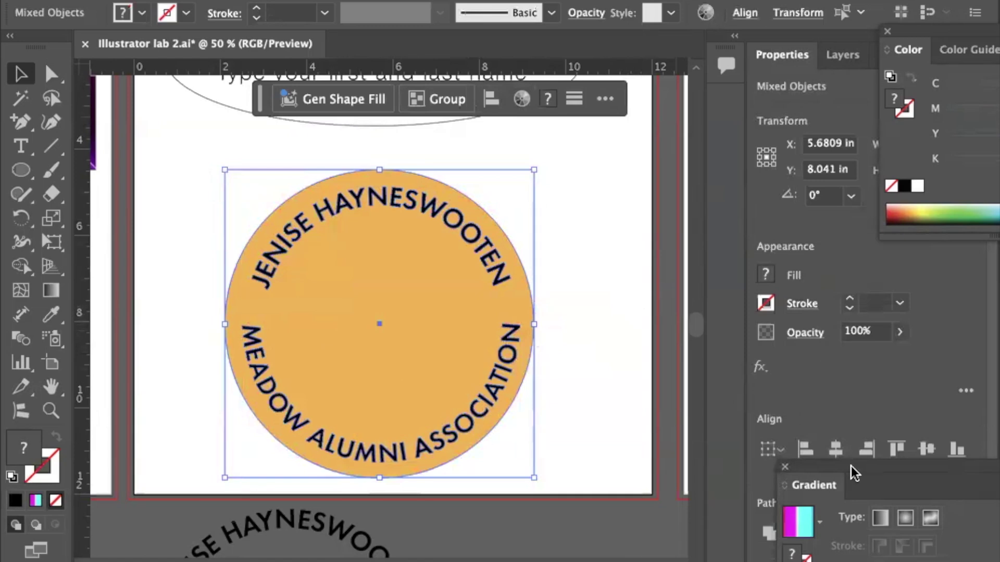
left_click_drag(837, 471, 837, 507)
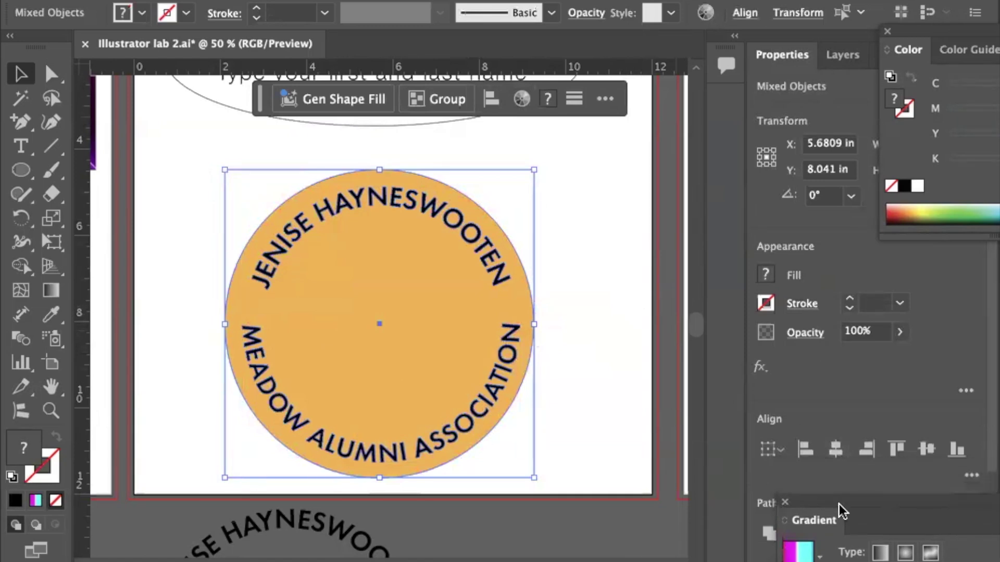
left_click(833, 449)
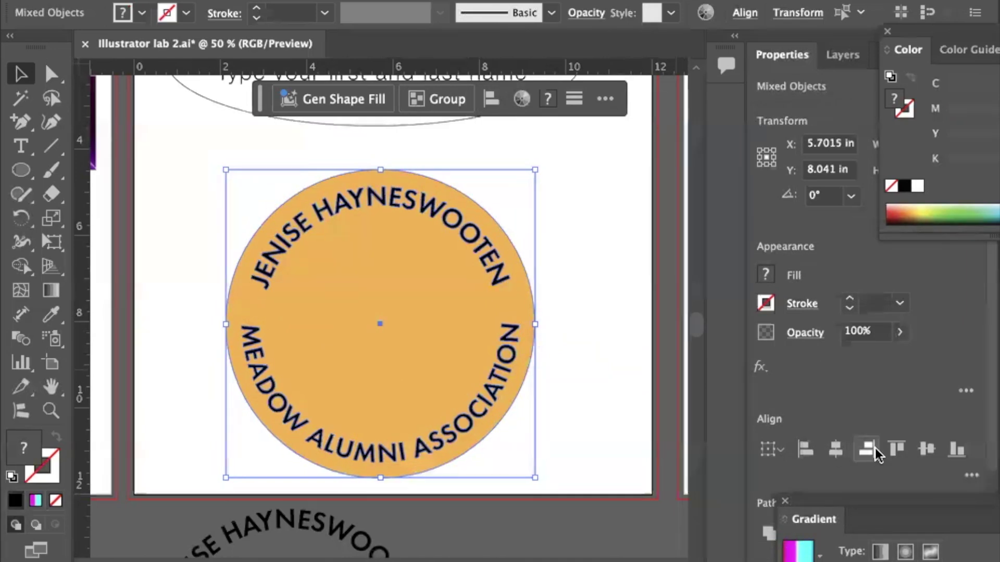
left_click(925, 450)
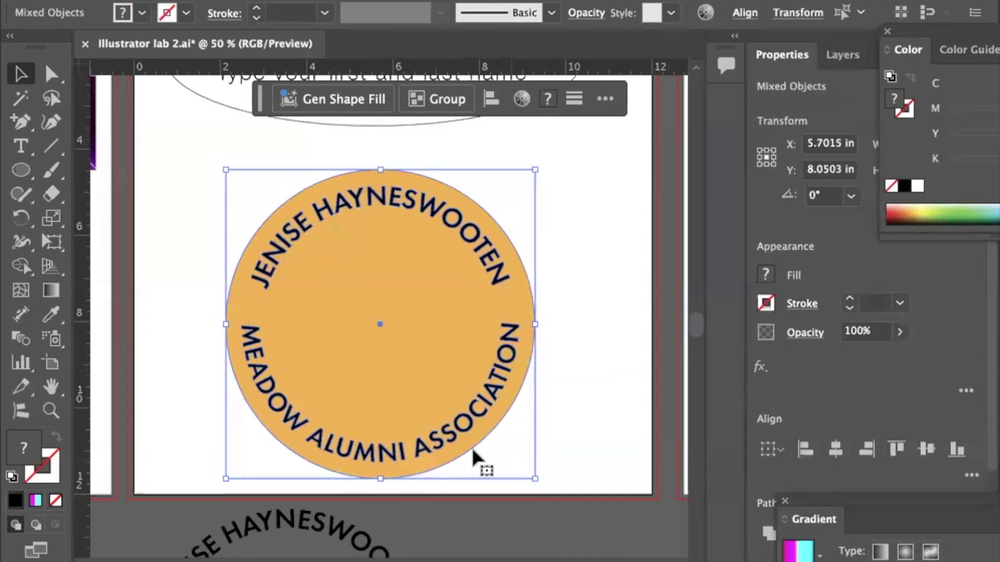
left_click(606, 412)
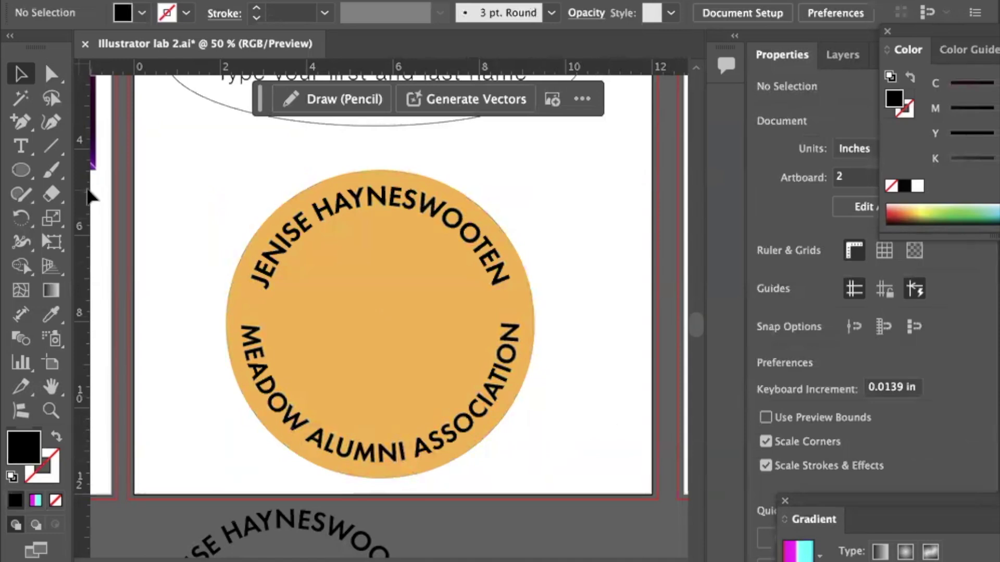
Draw a smaller circle out from the badge centre and fill it purple.
left_click(23, 170)
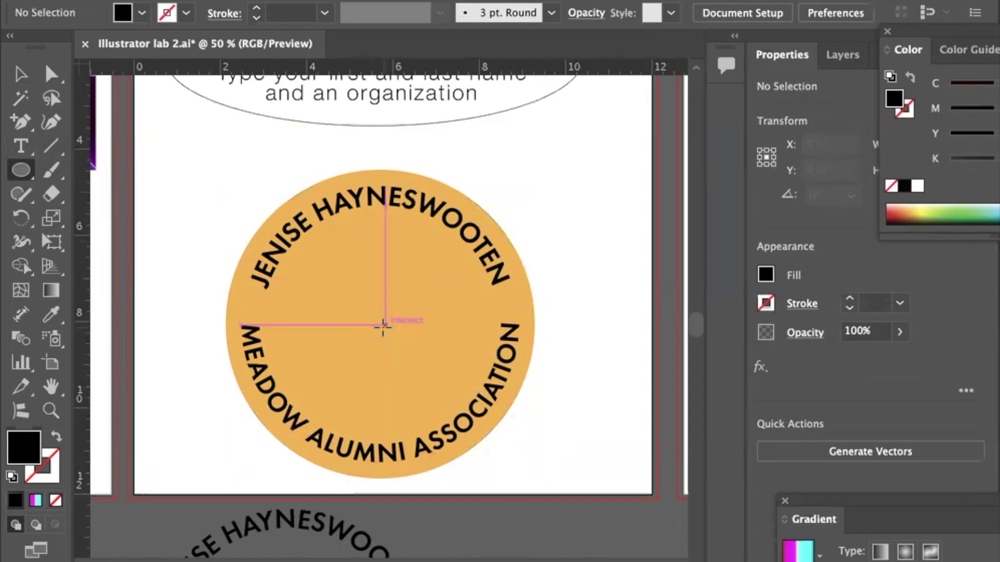
left_click_drag(383, 327, 279, 308)
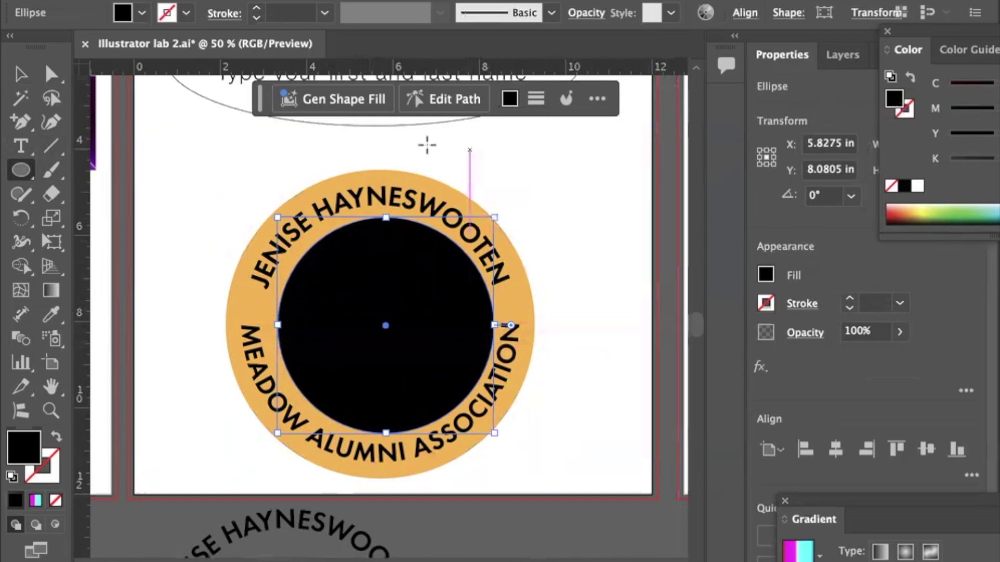
left_click(142, 14)
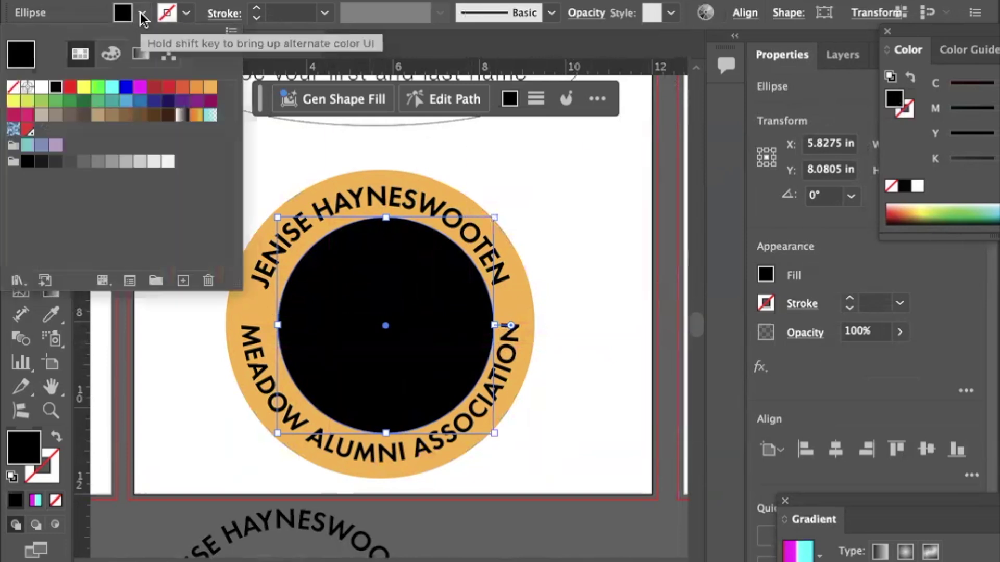
left_click(181, 100)
left_click(189, 359)
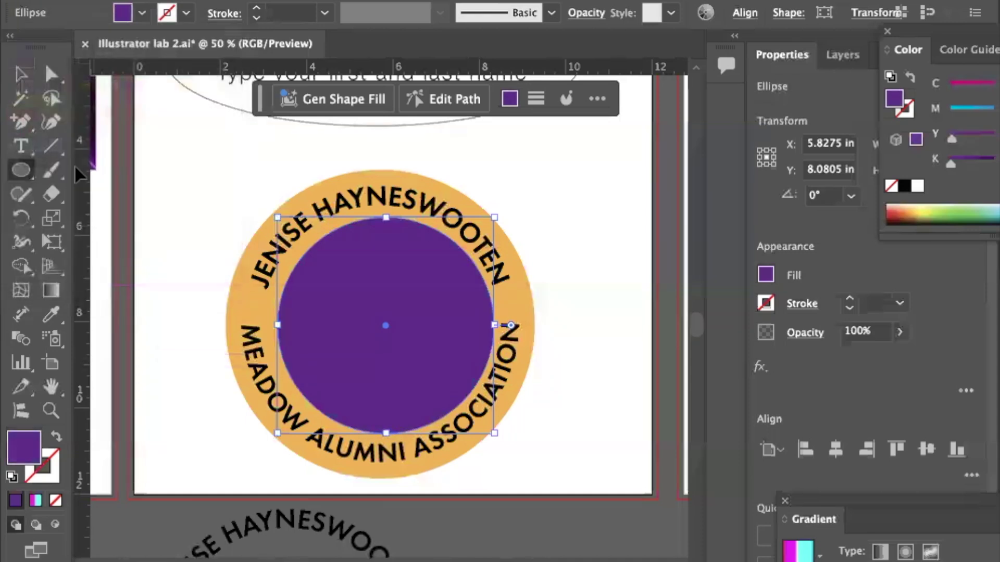
Try left and vertical-centre alignment on the badge pieces, then undo the change and deselect.
left_click_drag(184, 255, 577, 380)
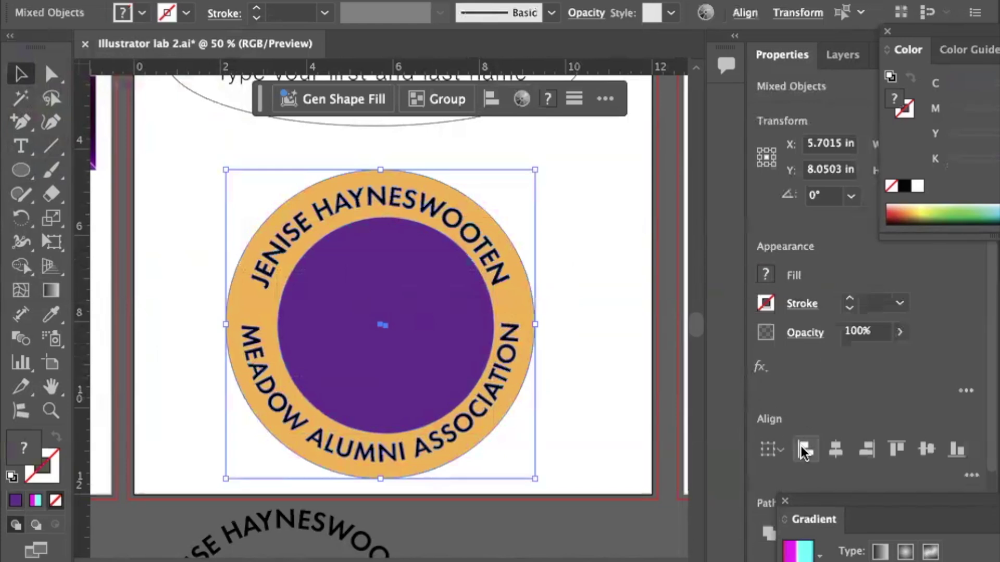
left_click(804, 451)
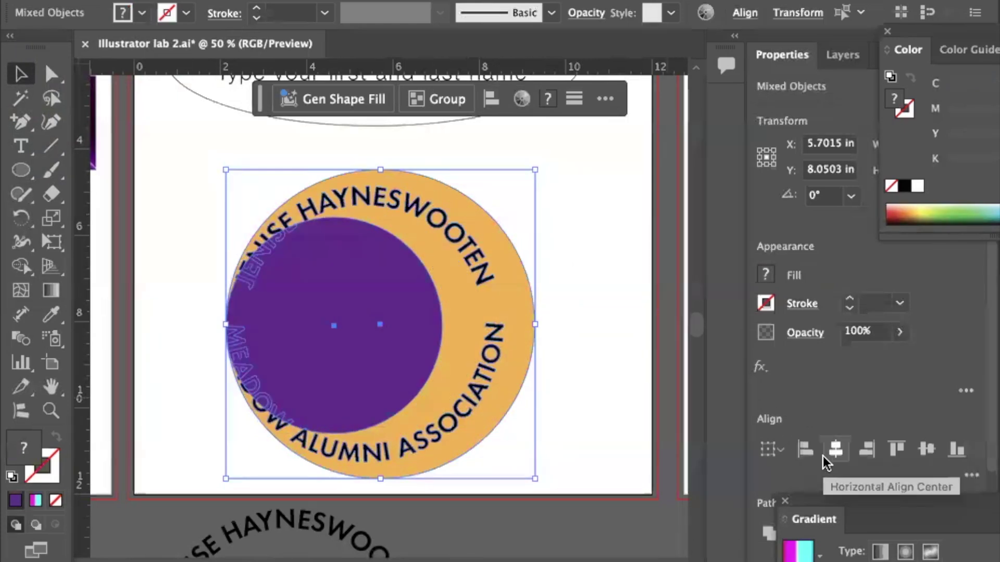
left_click(926, 449)
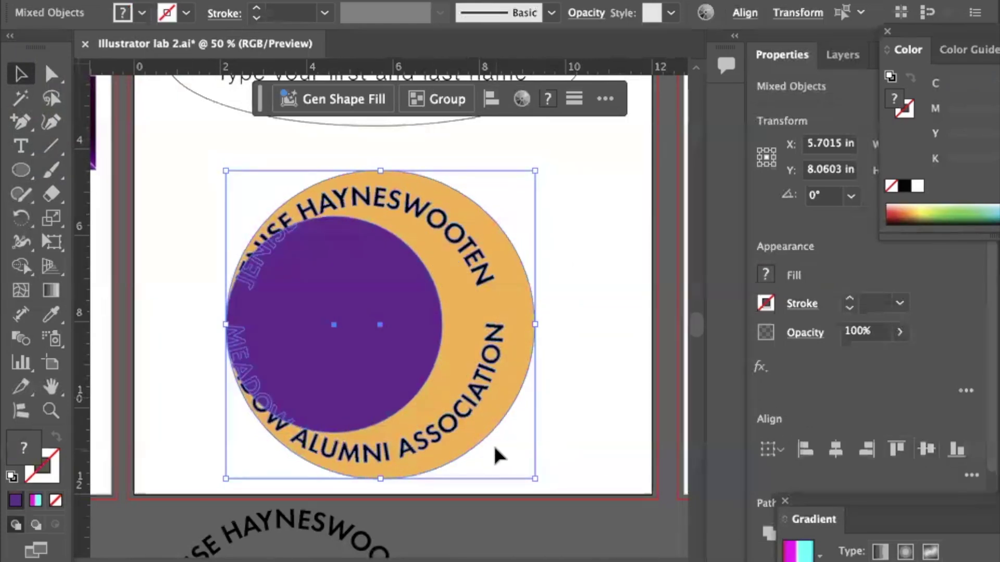
key("ctrl+z")
key("ctrl+z")
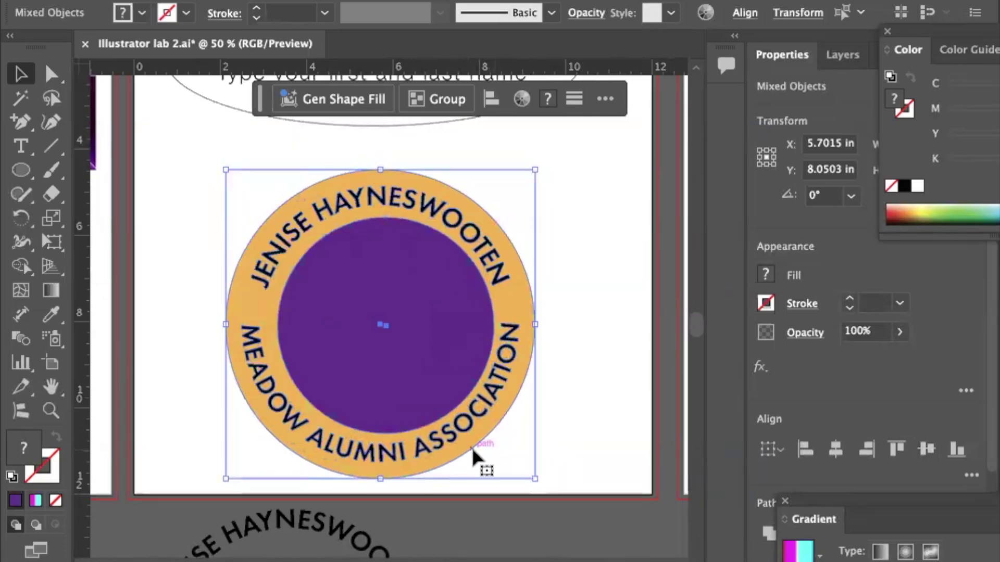
left_click(576, 398)
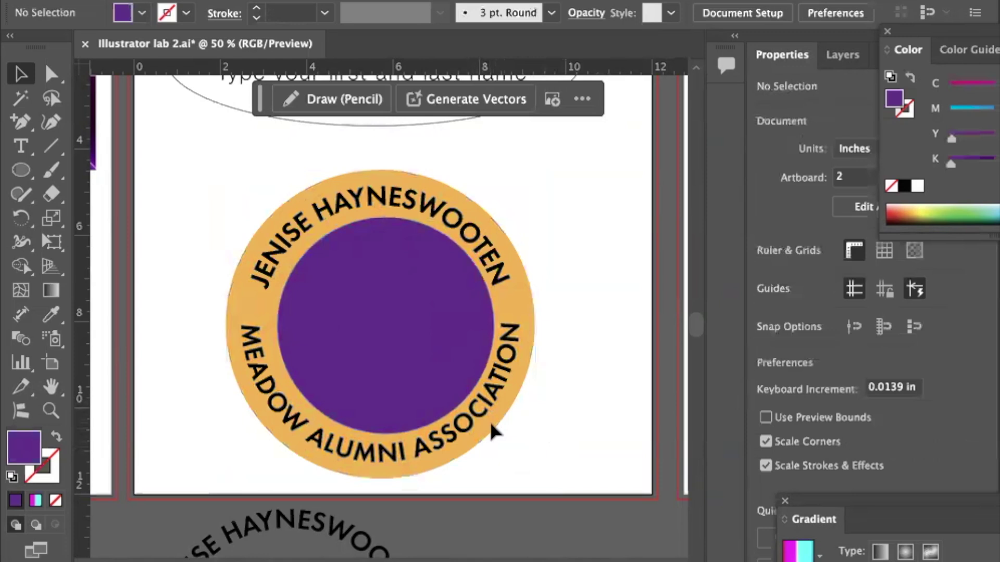
Centre the purple circle on the orange one and group the two circles.
left_click(438, 318)
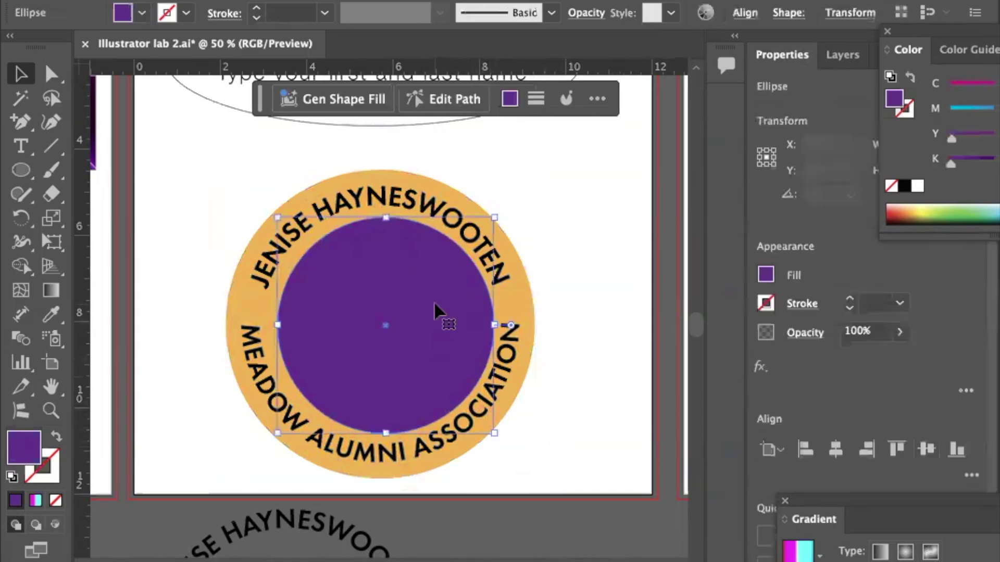
left_click(532, 301, "shift")
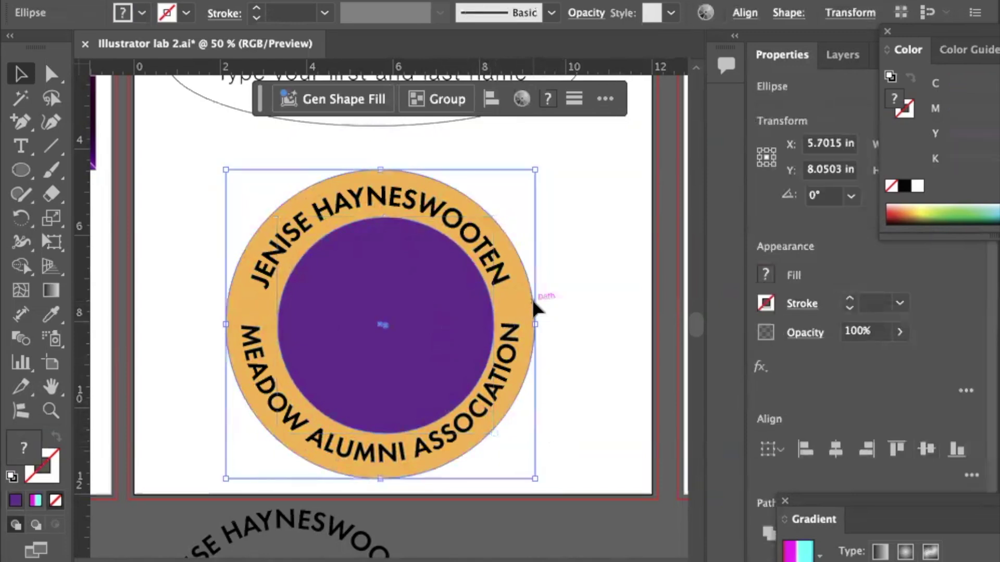
left_click(835, 448)
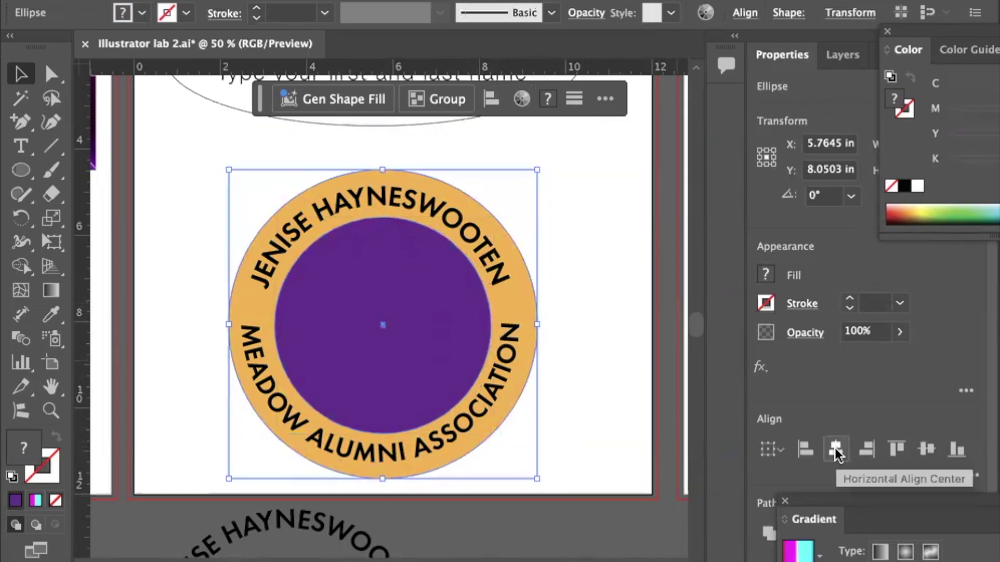
left_click(915, 456)
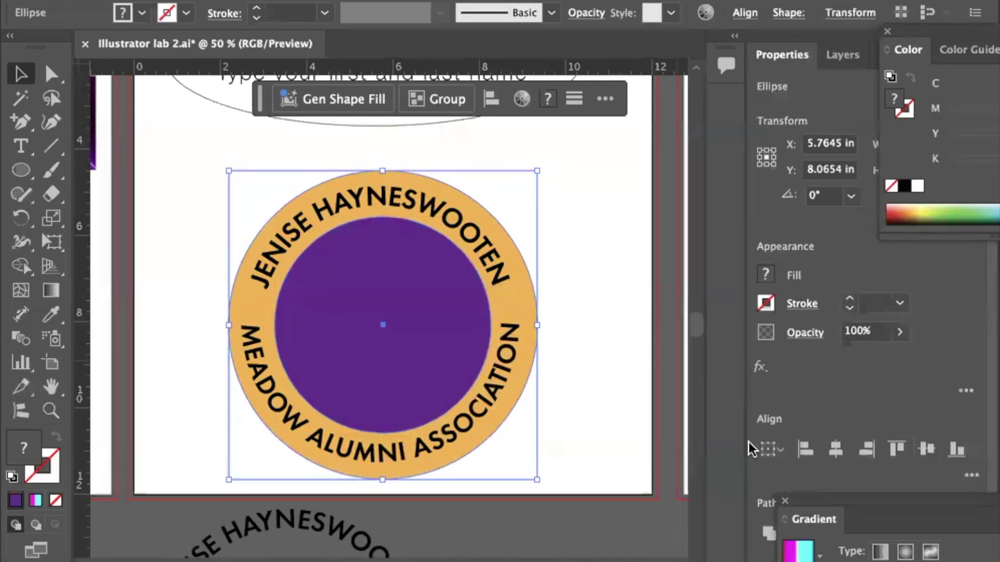
key("ctrl+g")
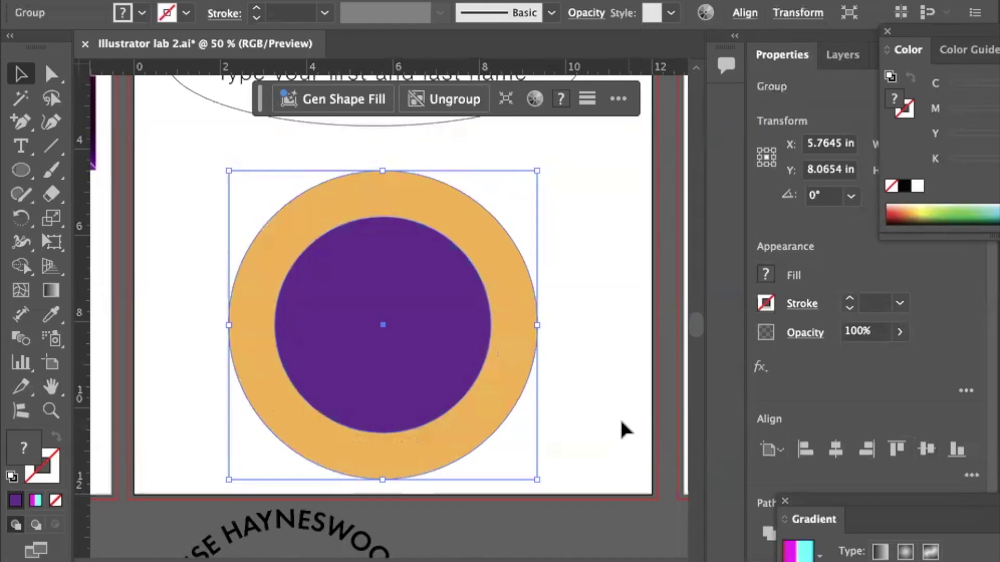
Send the circle group behind the curved text arcs.
left_click(604, 412)
left_click(453, 453)
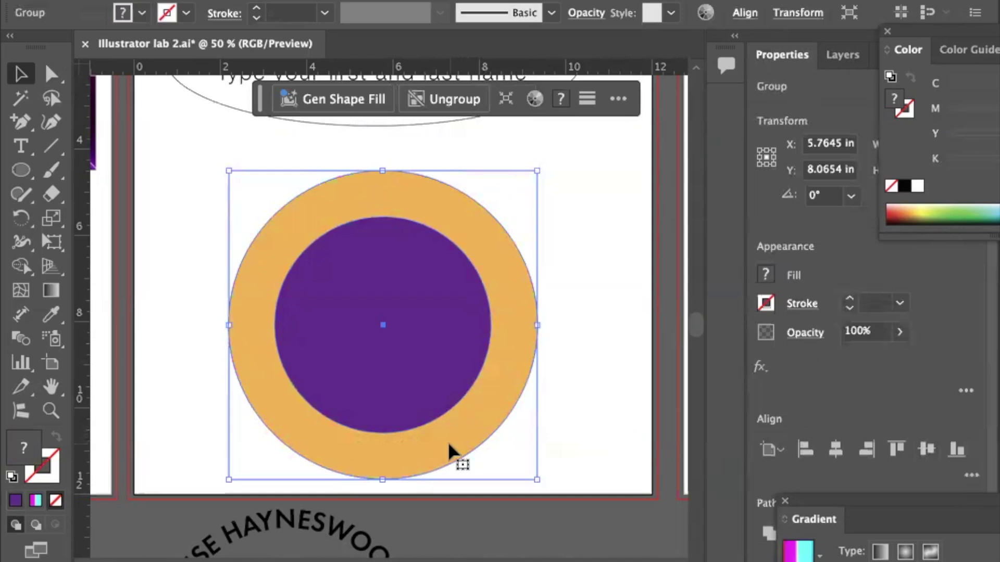
key("a")
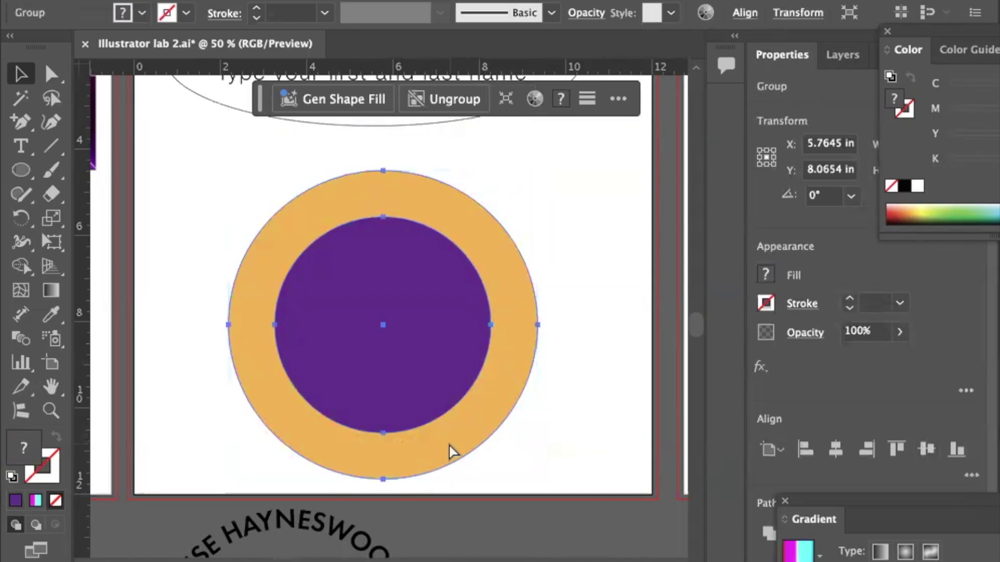
key("v")
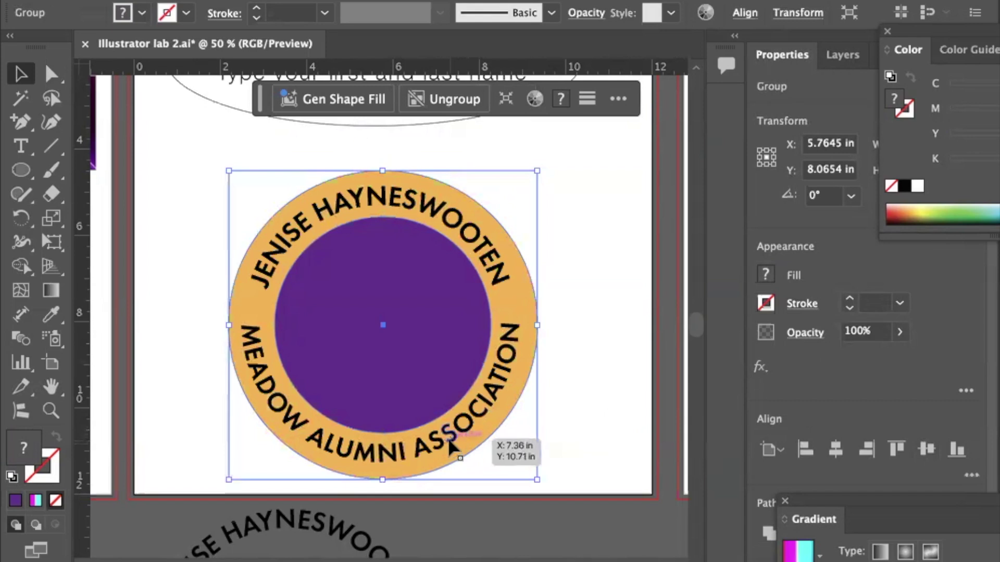
left_click(161, 314)
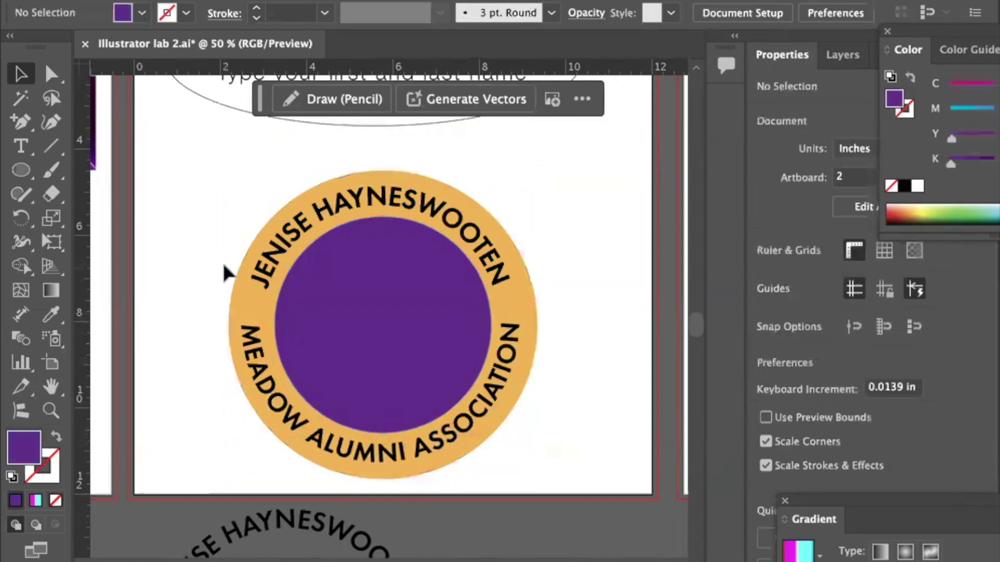
Colour both curved text arcs with the inner circle's purple using the Eyedropper.
left_click(263, 286)
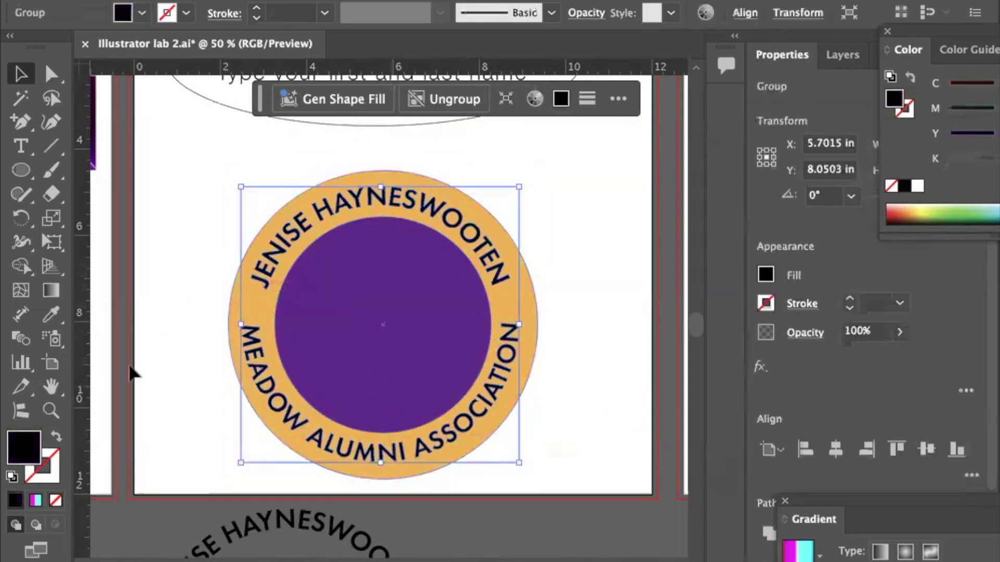
left_click(55, 317)
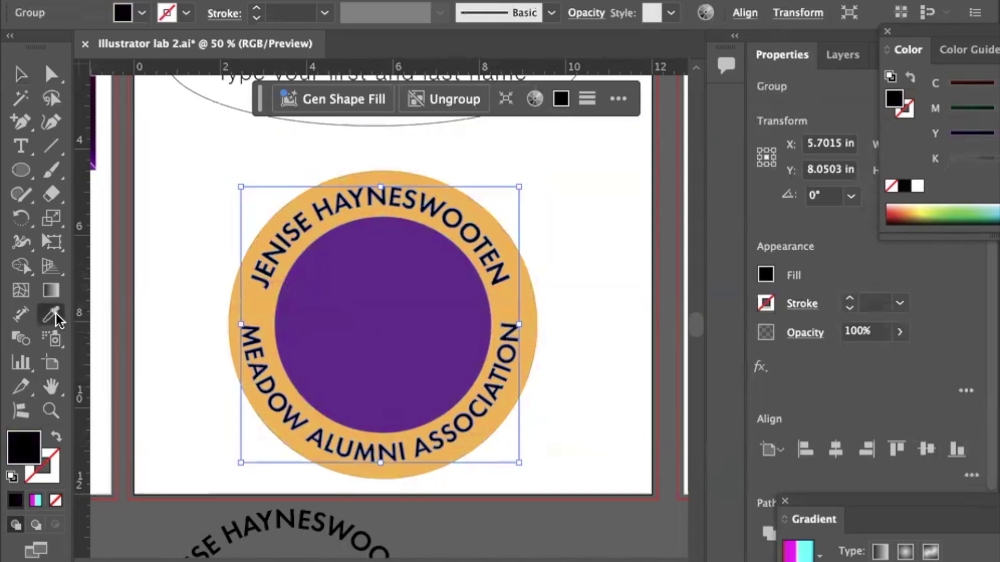
left_click(344, 318)
left_click(21, 74)
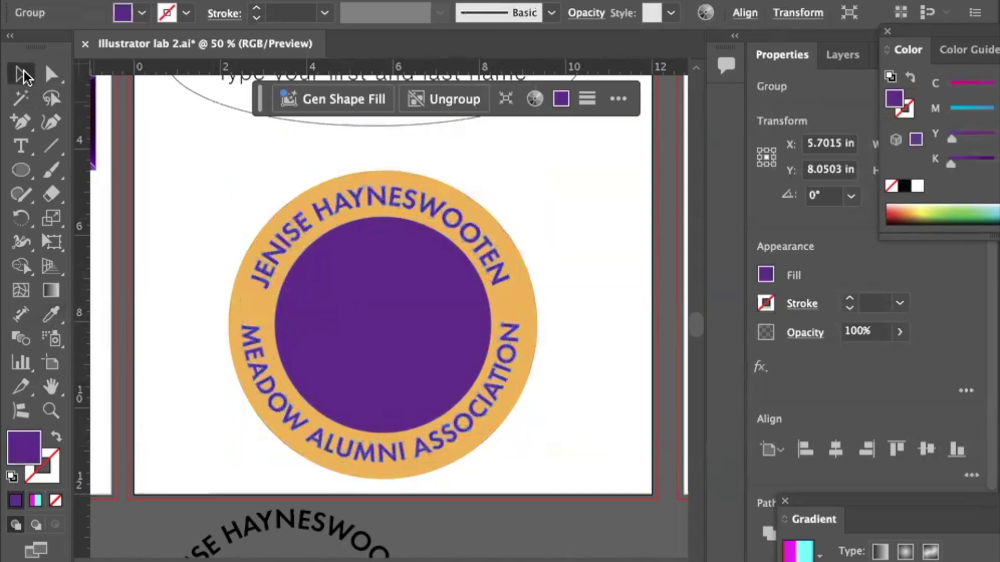
left_click(146, 198)
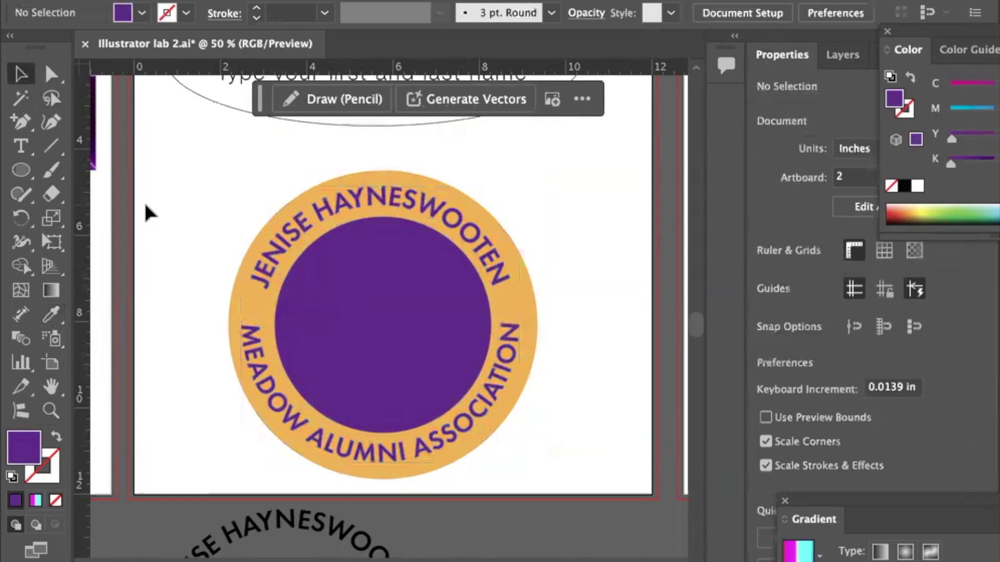
left_click(20, 146)
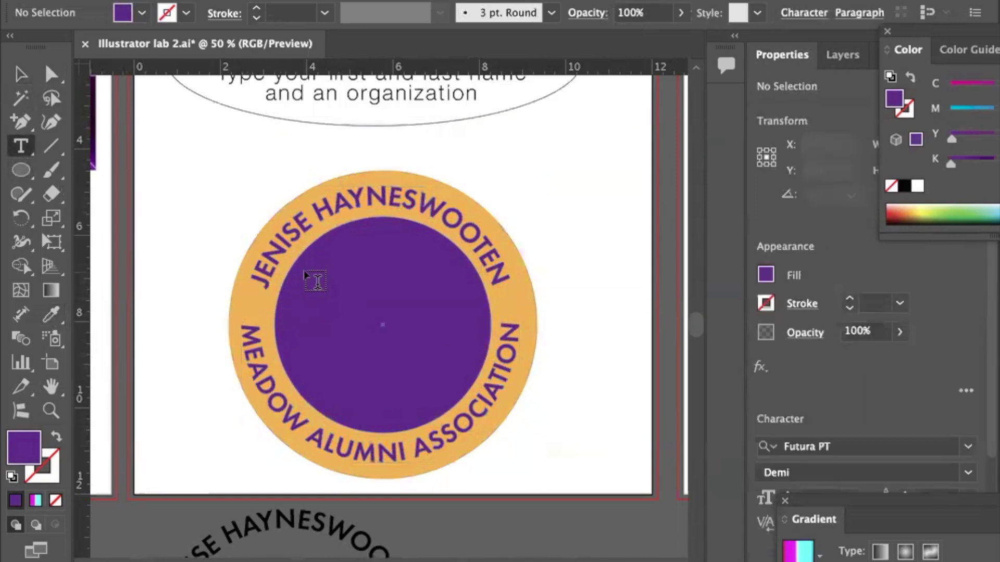
Type an orange letter M in a text area over the purple circle.
left_click_drag(307, 273, 457, 386)
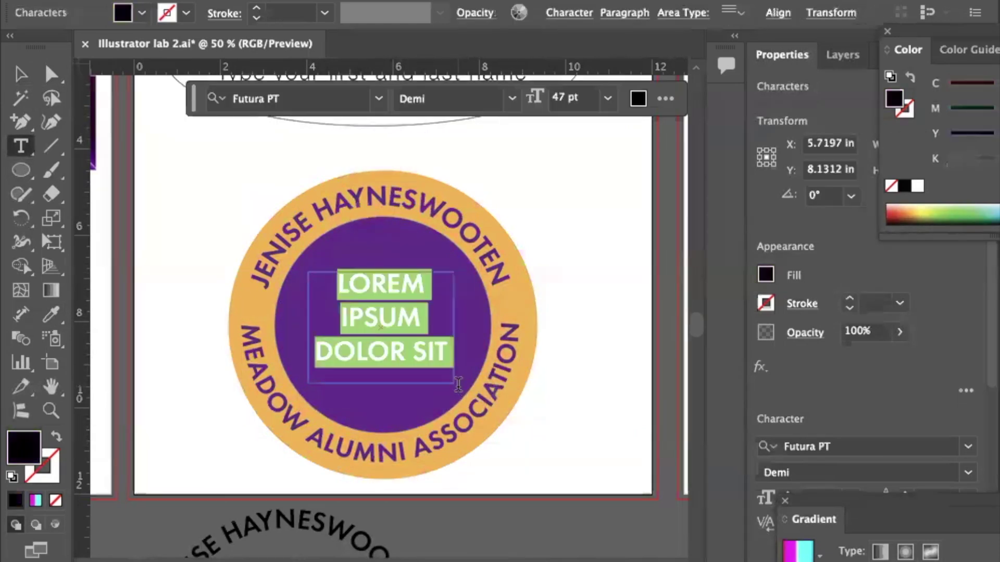
type("M")
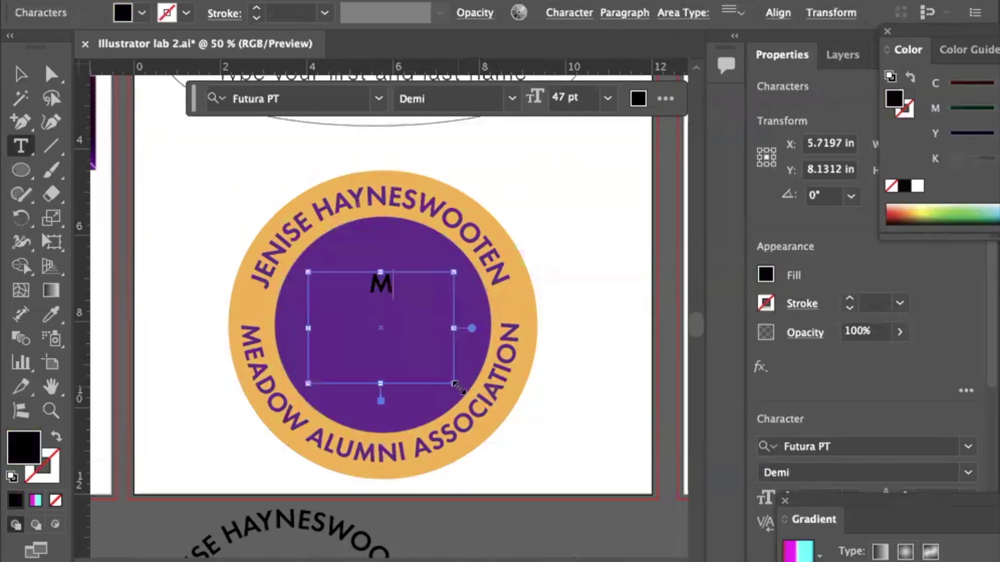
key("super+a")
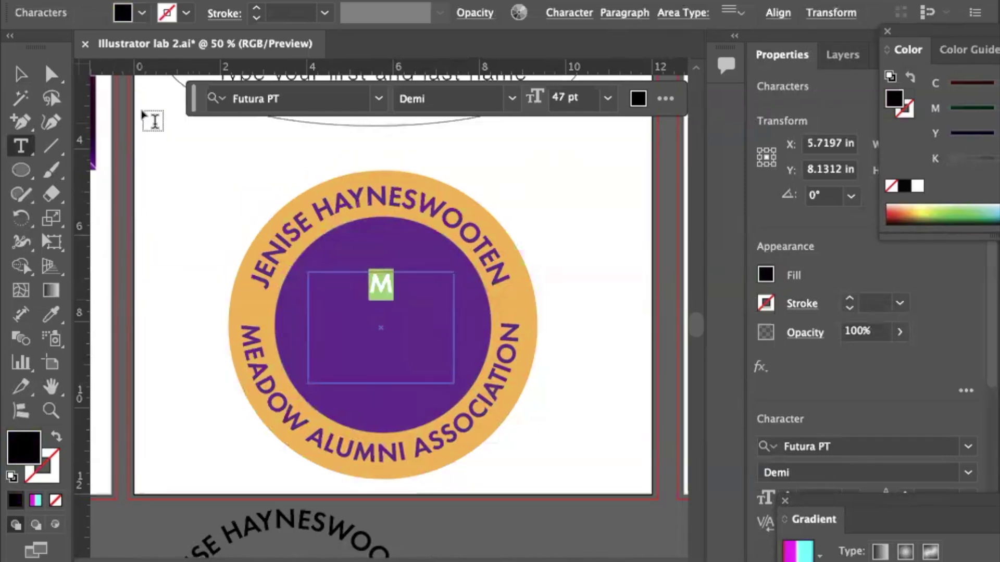
left_click(47, 319)
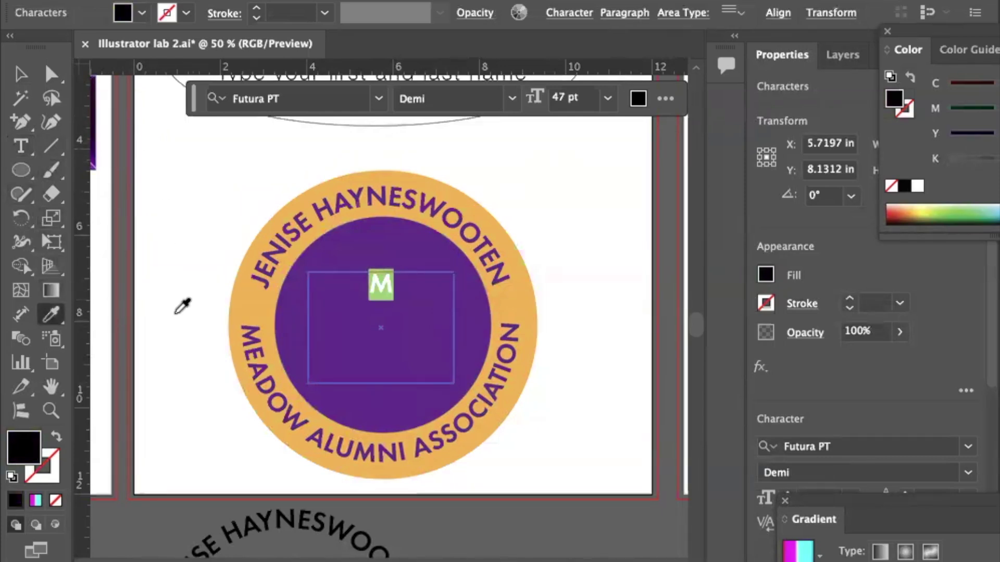
left_click(241, 294)
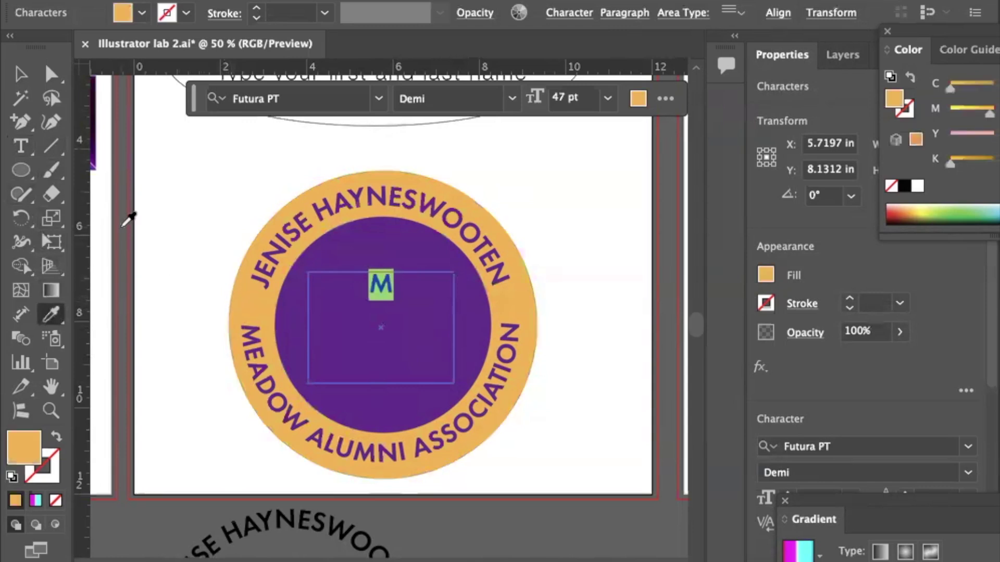
left_click(20, 74)
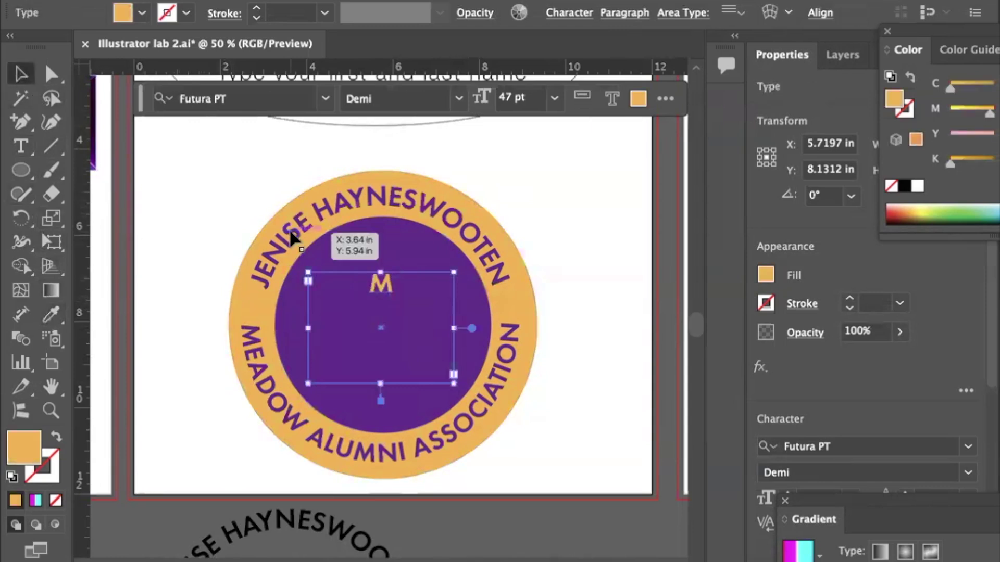
Convert the M to outlines and scale it up to fill the purple circle.
double_click(378, 286)
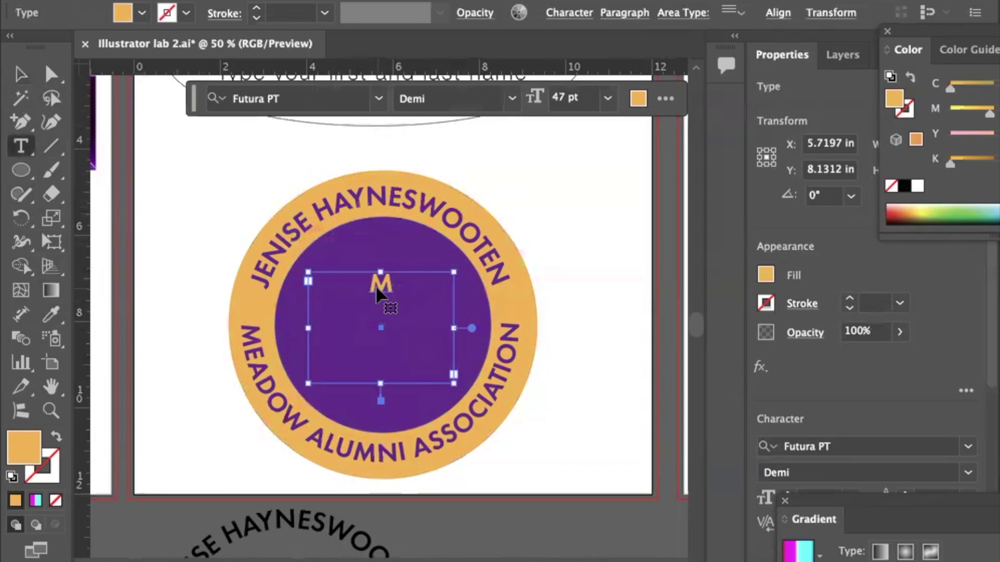
double_click(382, 283)
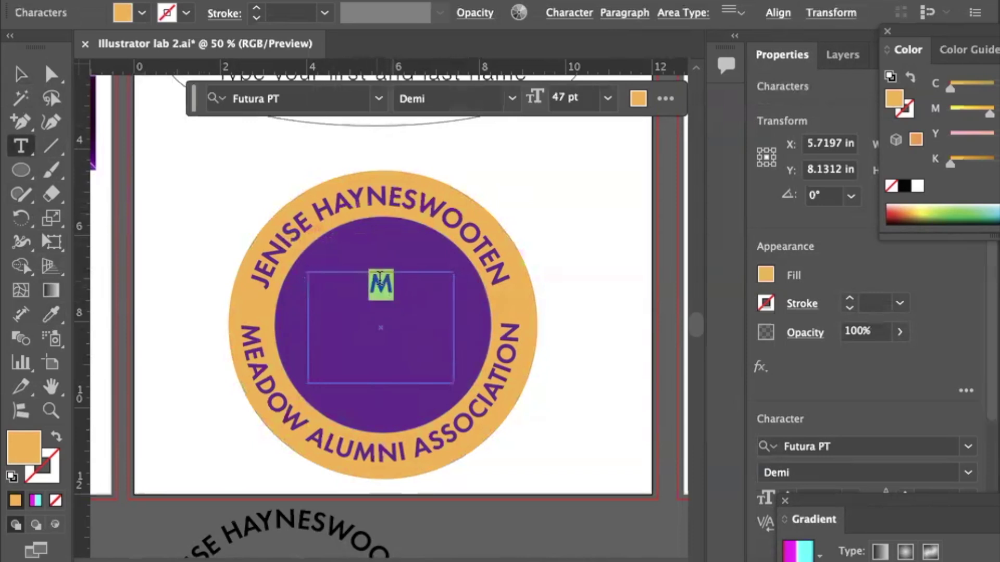
left_click(20, 74)
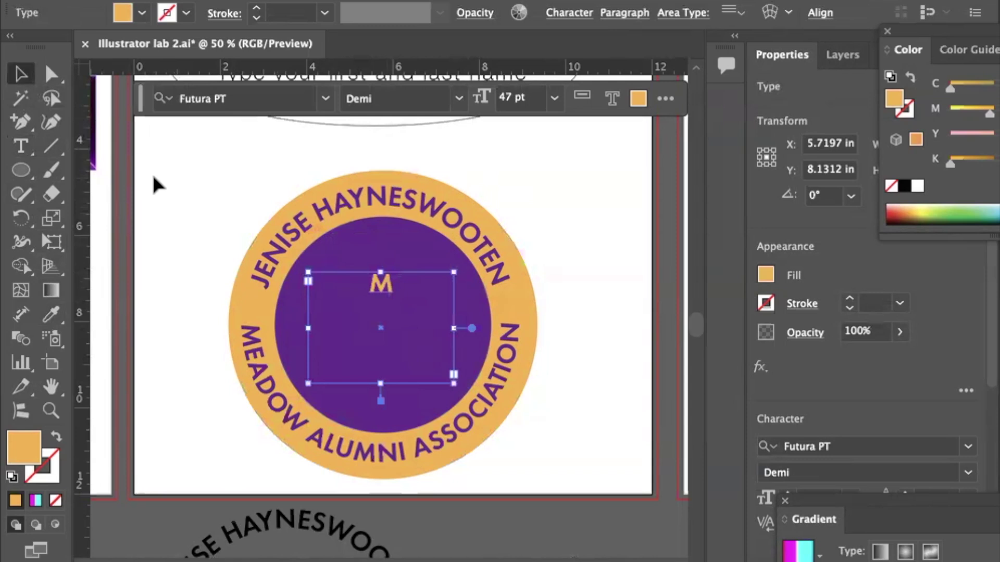
key("ctrl+shift+o")
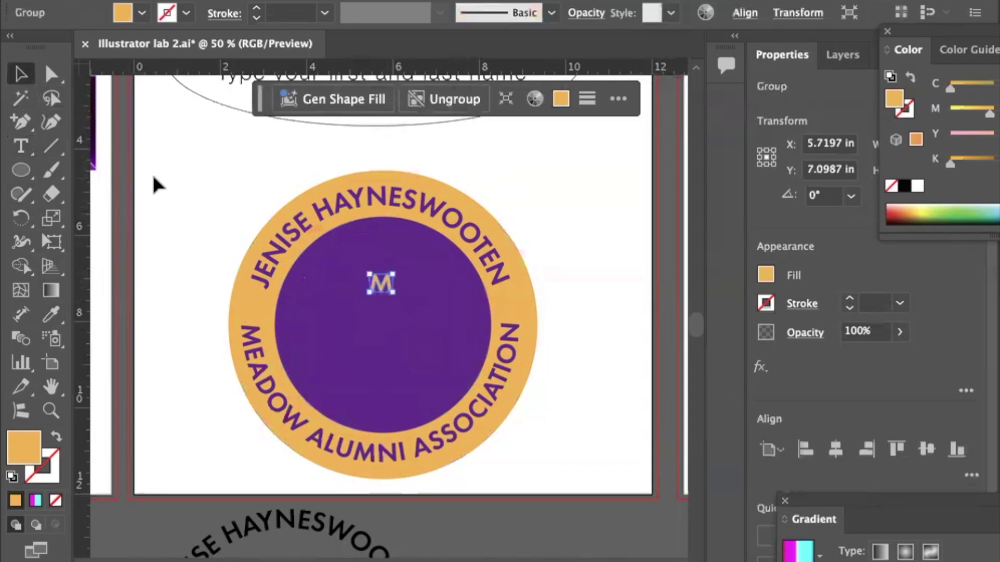
left_click_drag(395, 294, 434, 348)
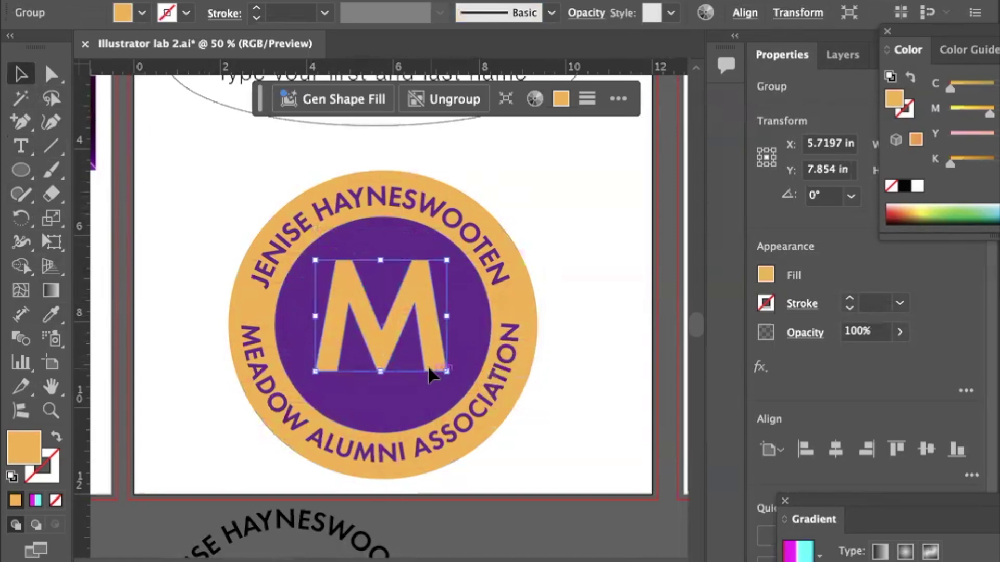
Centre the whole badge horizontally and vertically on the artboard.
left_click_drag(380, 371, 380, 384)
left_click(588, 373)
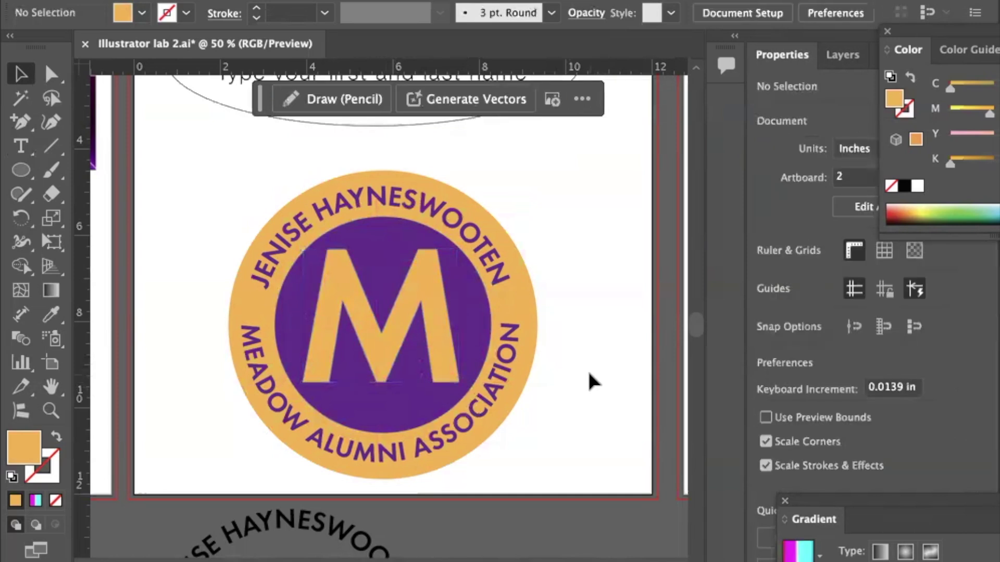
left_click_drag(211, 188, 563, 426)
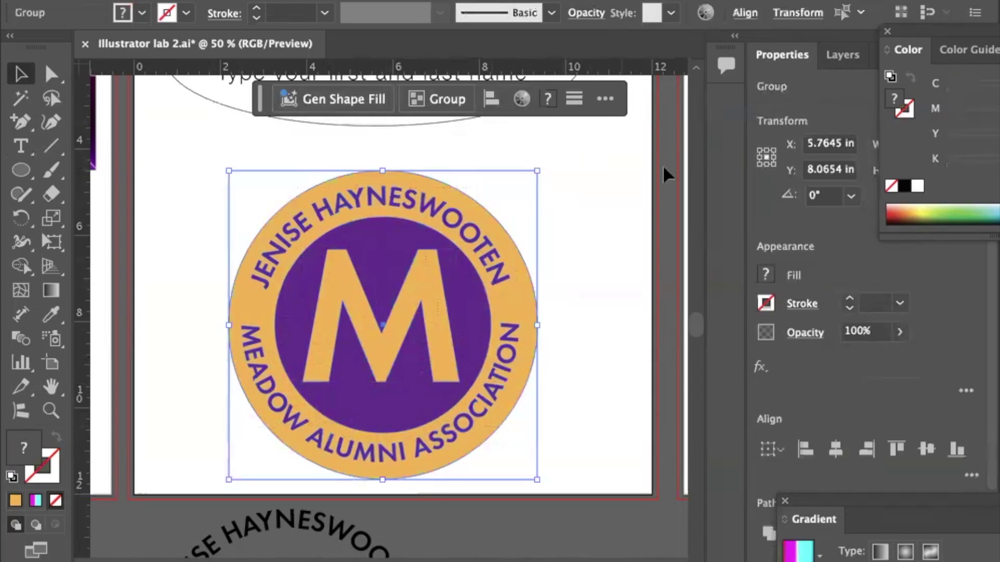
left_click(836, 450)
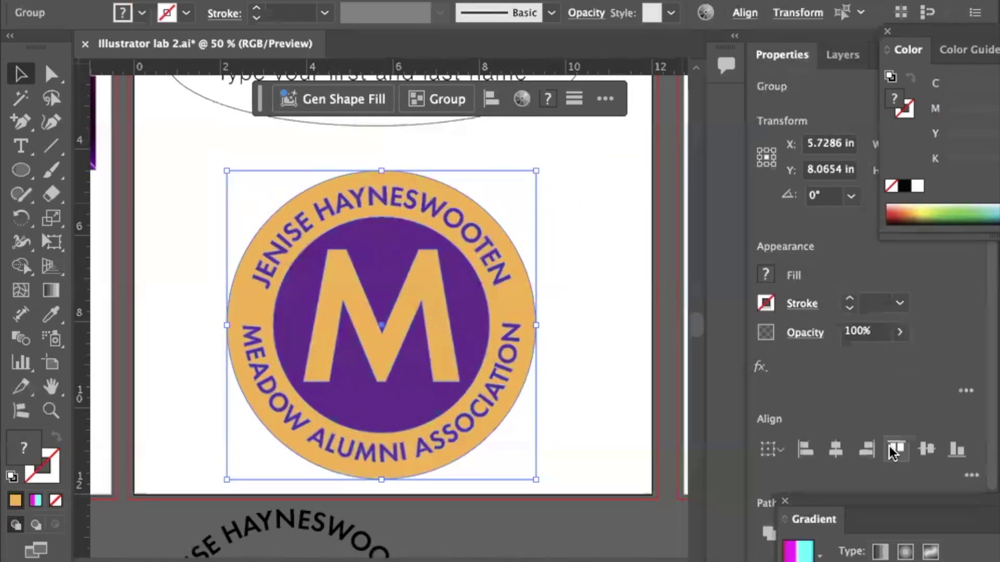
left_click(926, 450)
left_click(926, 450)
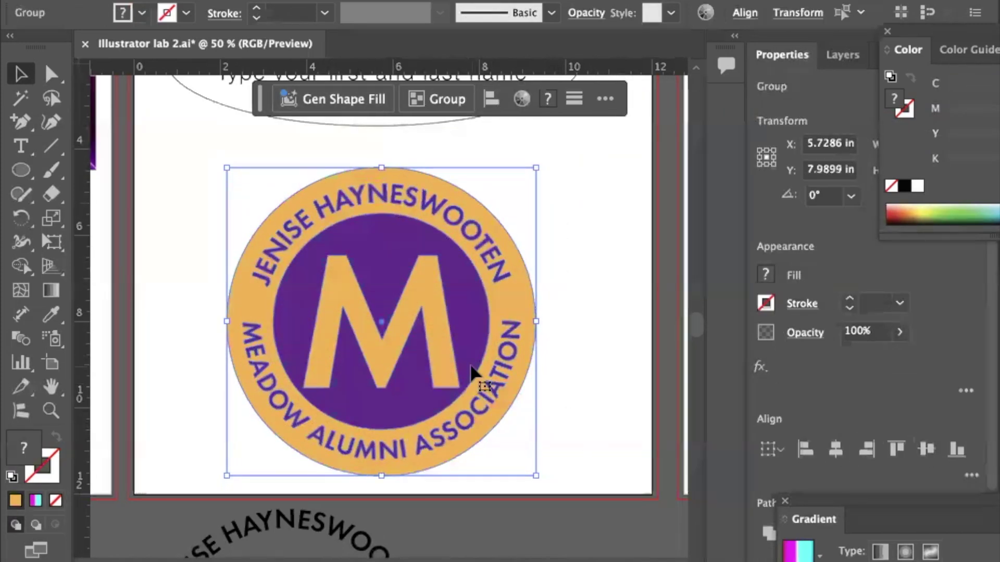
Nudge the orange M up about 0.12 in inside the circle.
left_click(157, 311)
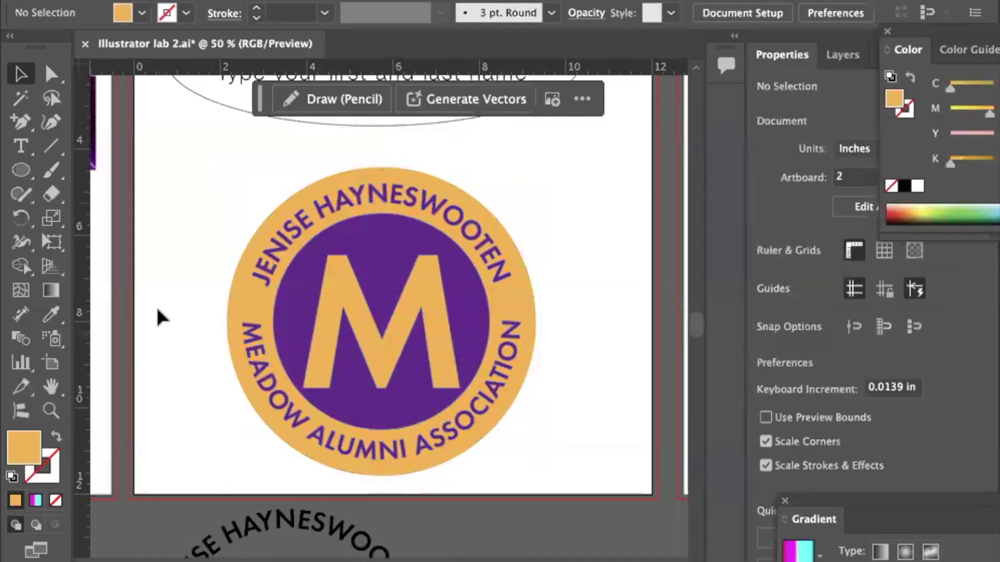
left_click_drag(328, 298, 328, 293)
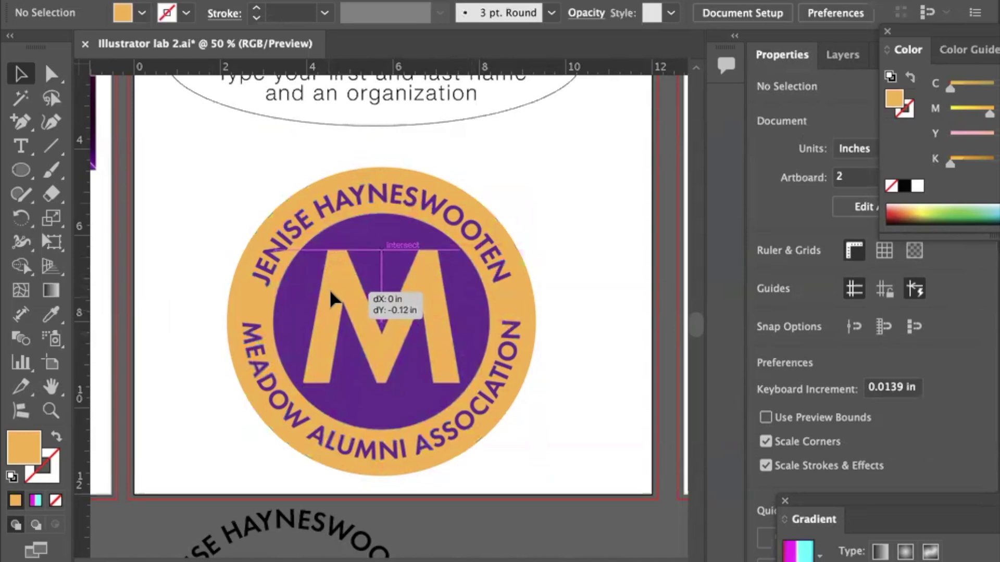
left_click_drag(330, 292, 330, 293)
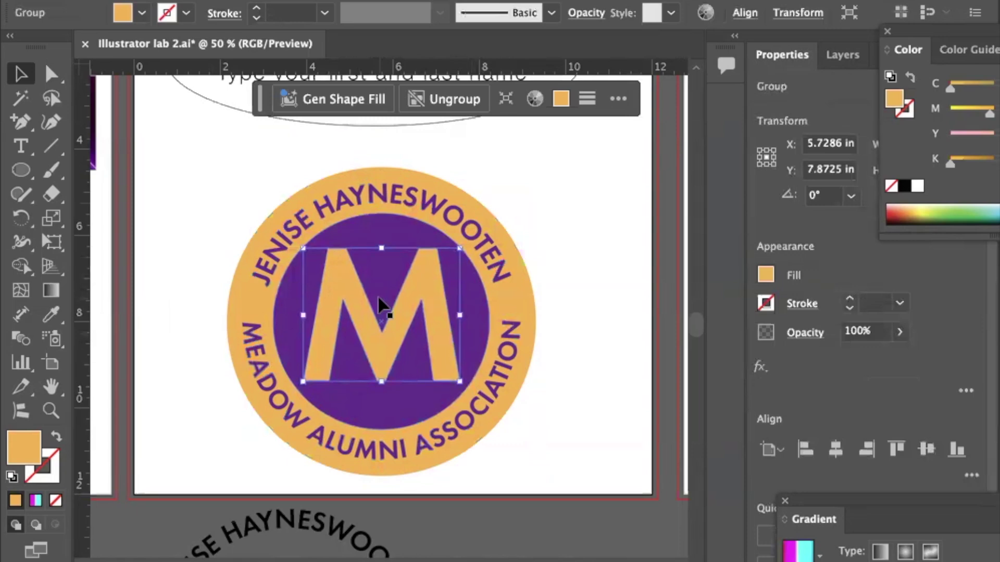
Create a text area beside the interlocking-C logo and type the letter C.
left_click(174, 257)
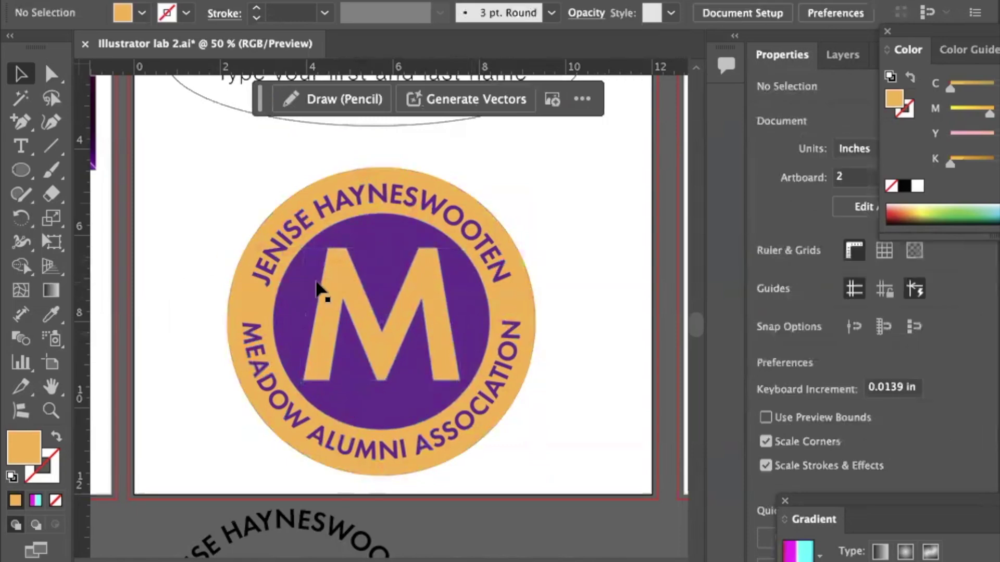
scroll(317, 285, "right", 10)
scroll(318, 287, "up", 5)
scroll(316, 286, "down", 5)
scroll(316, 286, "right", 4)
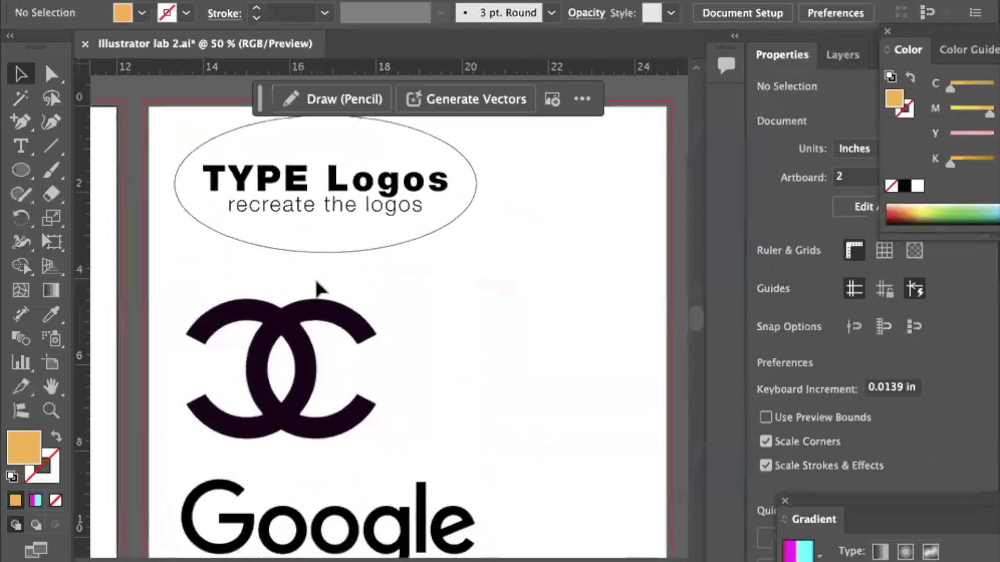
scroll(317, 287, "down", 2)
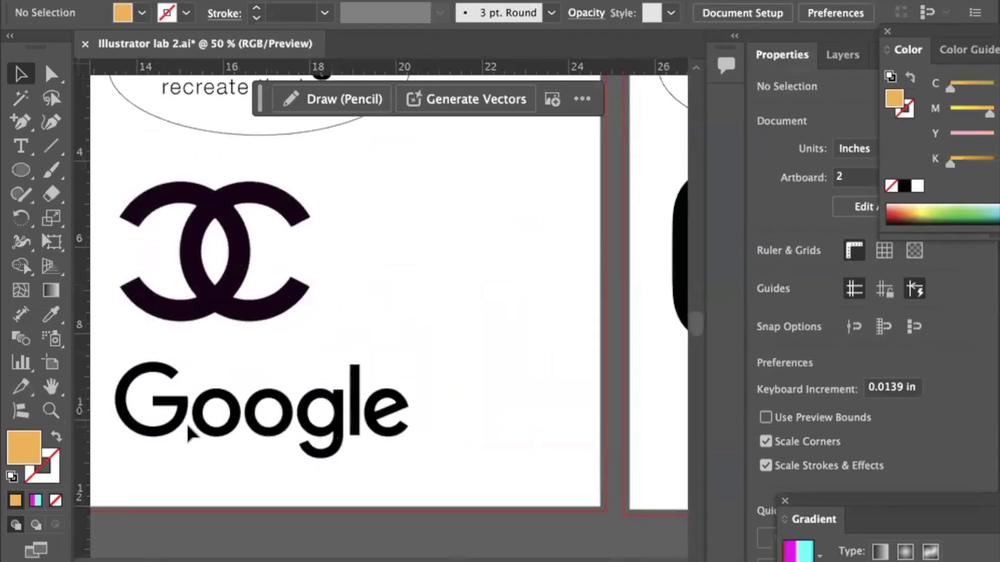
left_click(15, 147)
left_click_drag(344, 190, 556, 341)
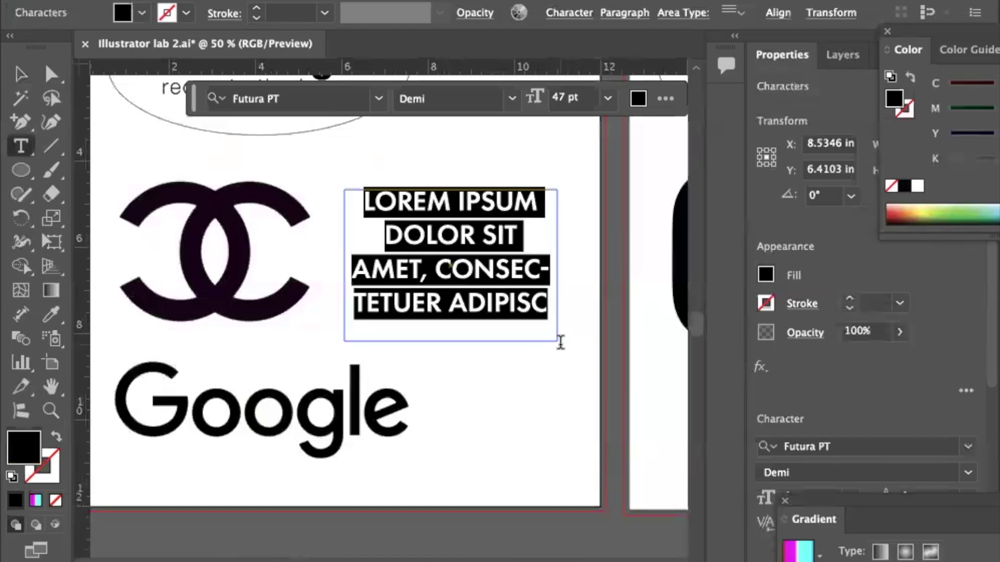
type("C")
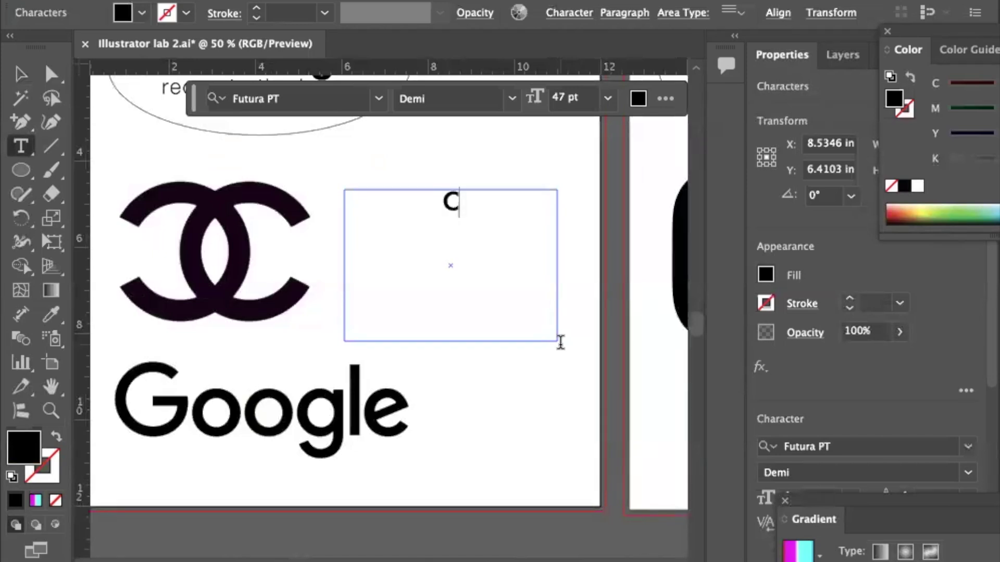
Set the letter C's font size to 100 pt.
left_click_drag(461, 193, 424, 194)
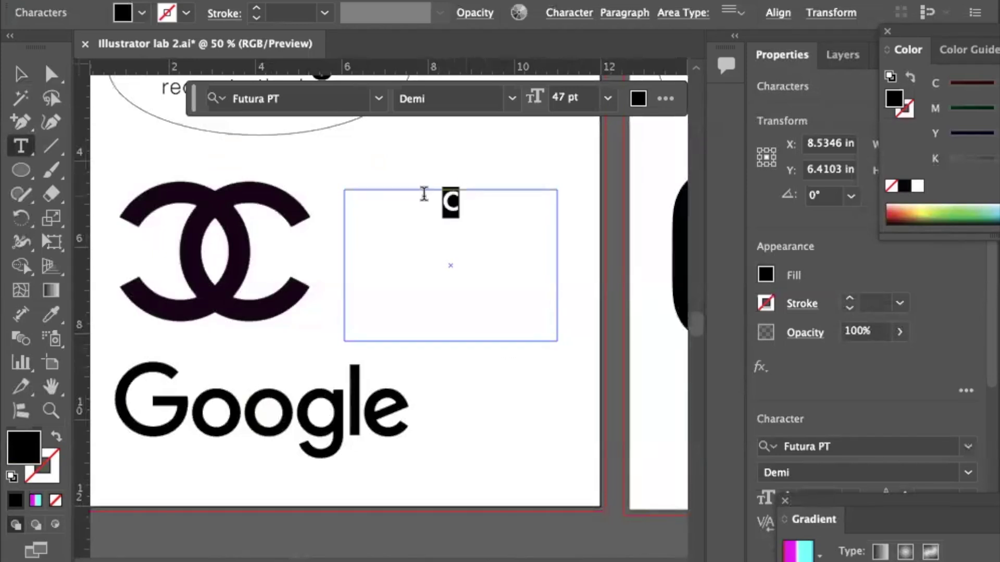
left_click(607, 98)
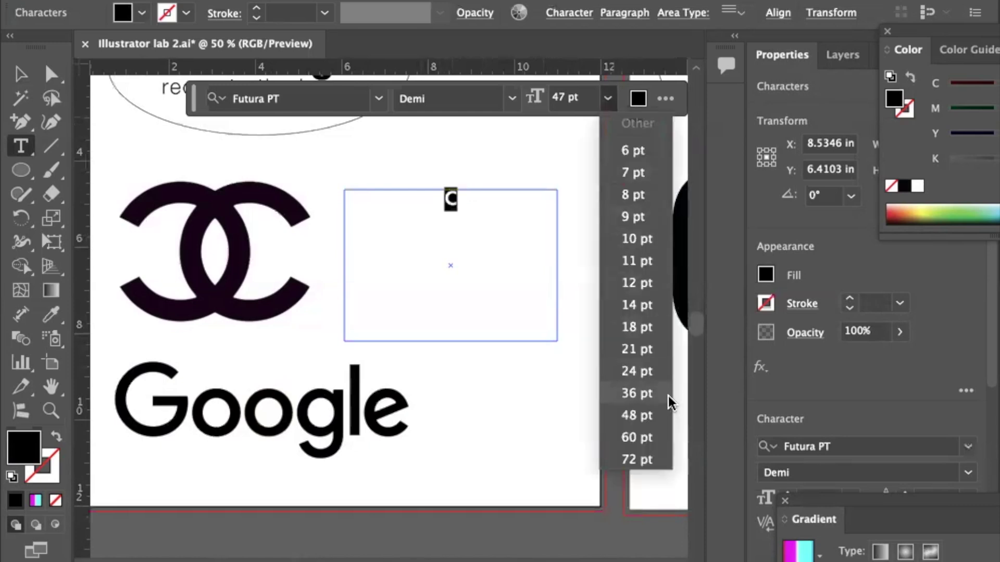
left_click(646, 437)
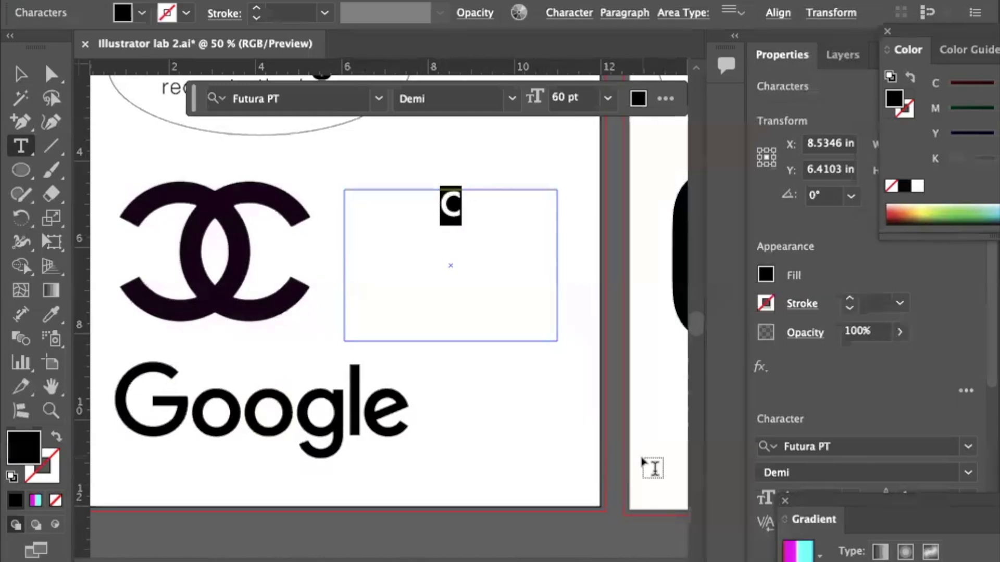
left_click(574, 97)
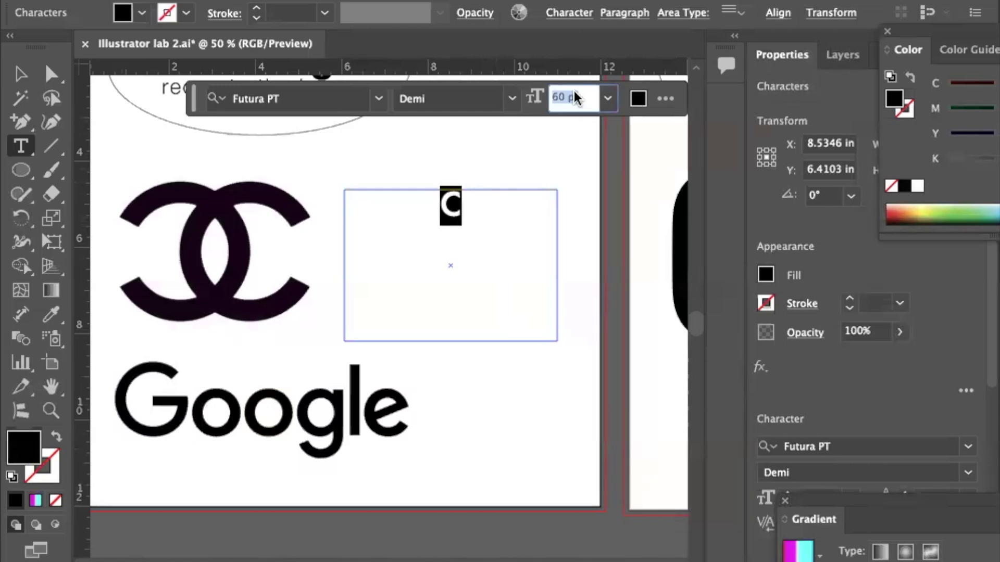
type("100")
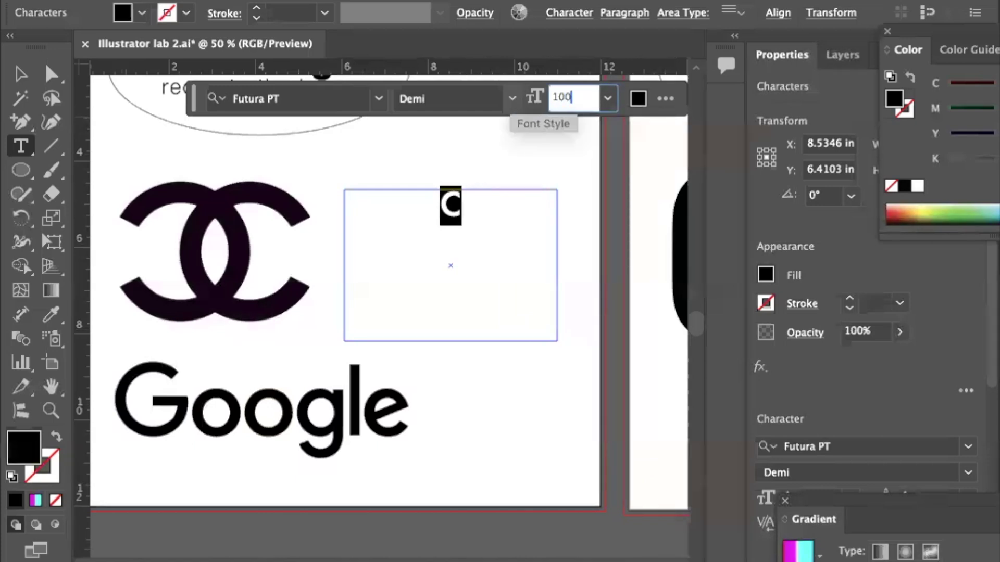
key("Return")
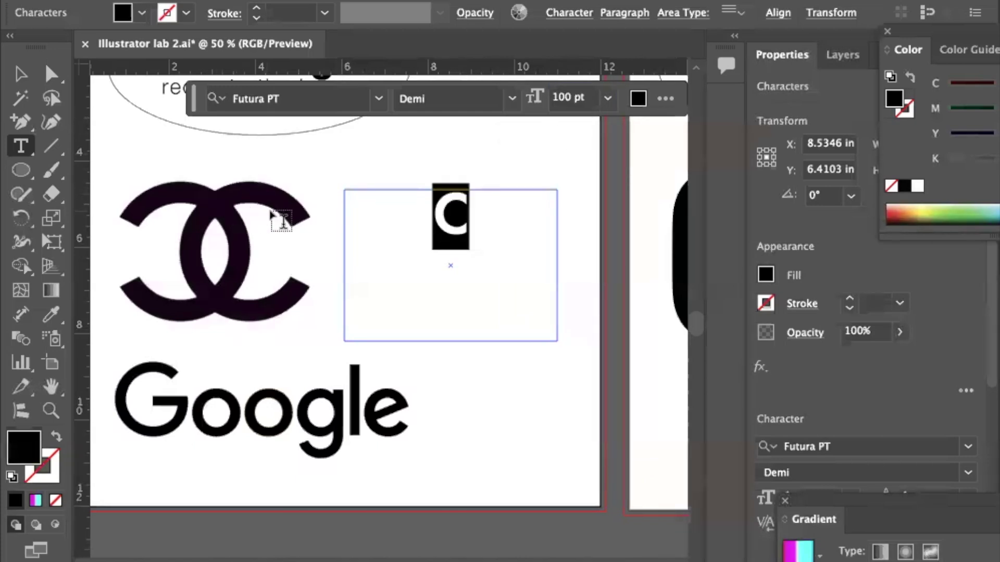
left_click(19, 74)
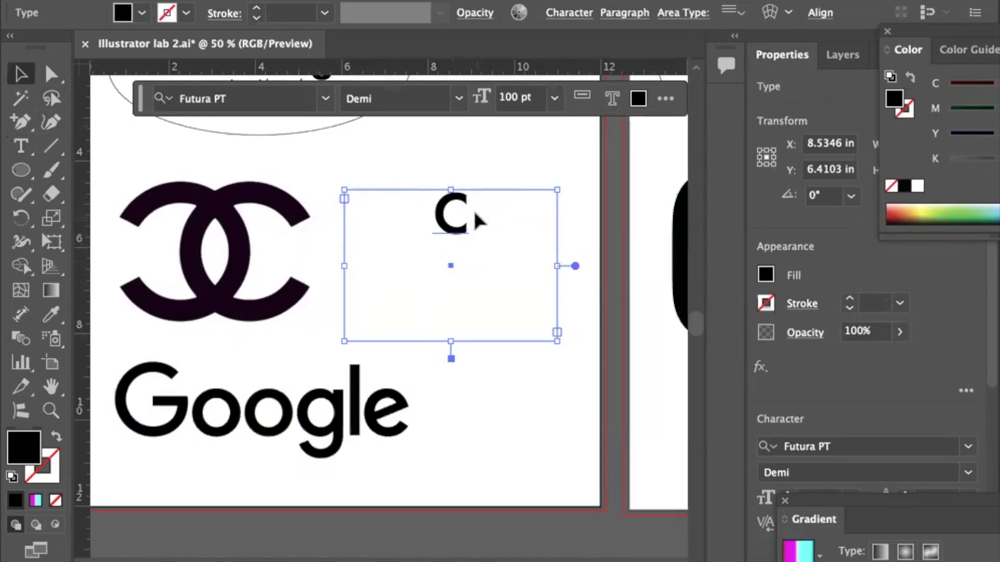
double_click(455, 229)
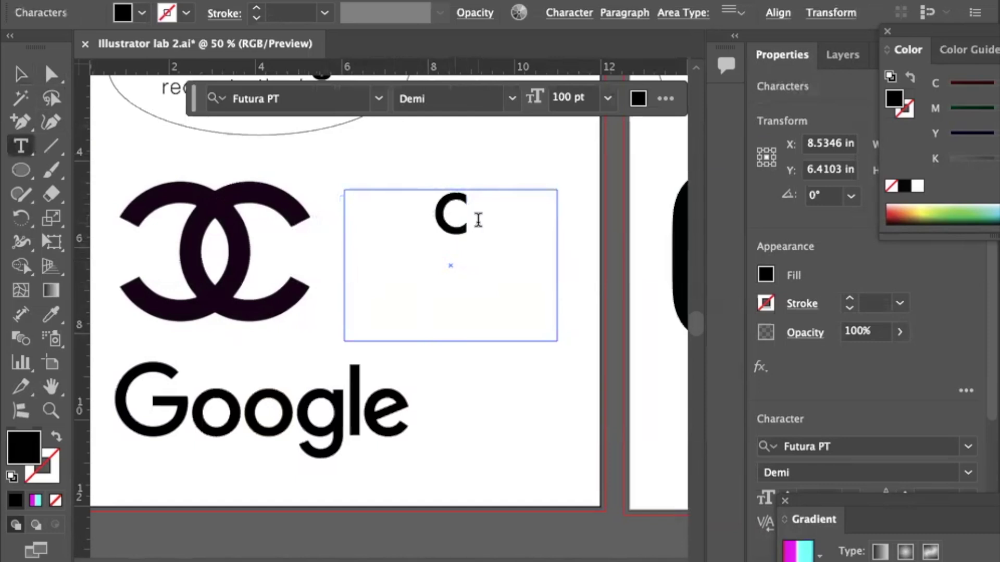
double_click(451, 218)
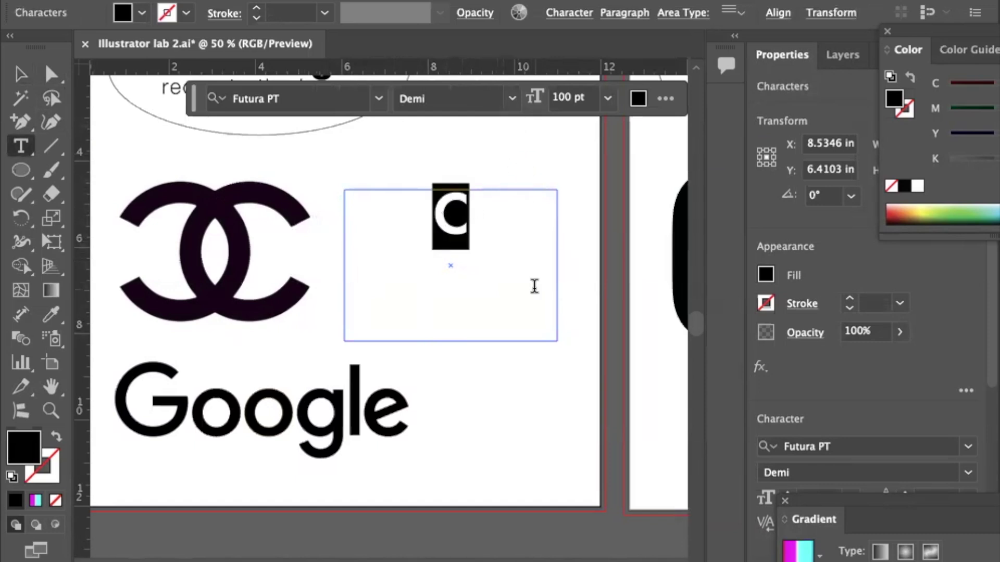
Filter the Character panel font list to heavy-weight sans-serif fonts.
left_click(569, 13)
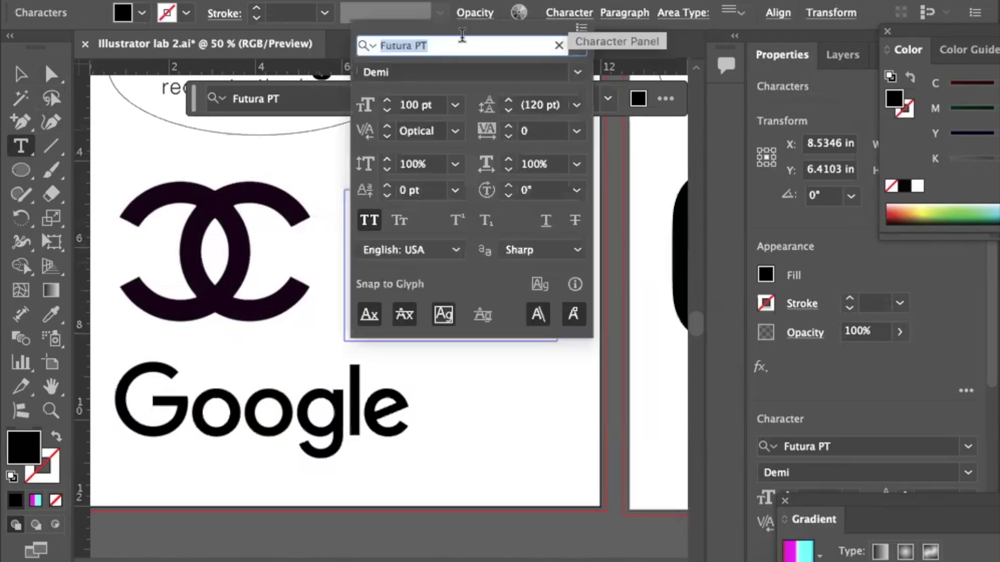
left_click(579, 44)
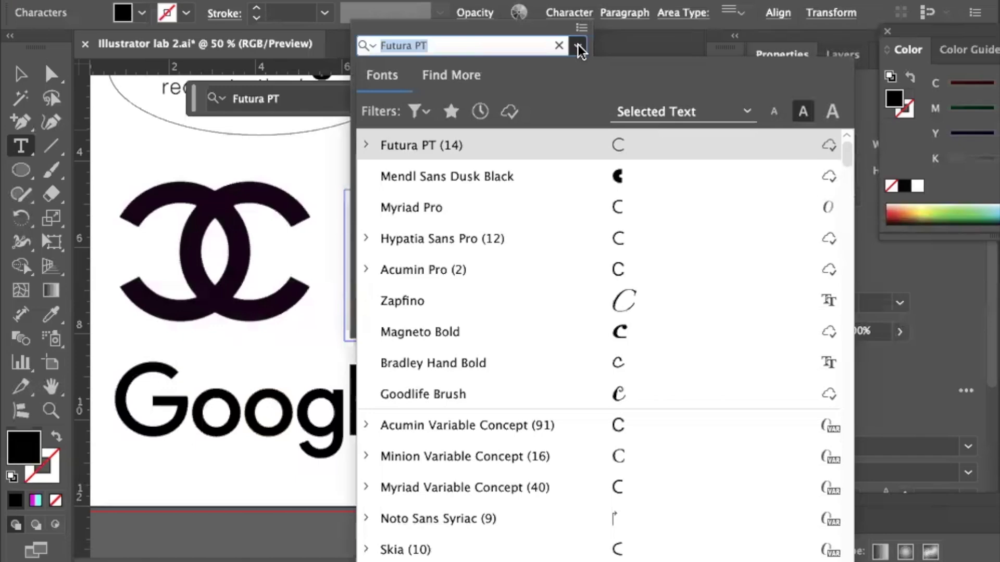
scroll(581, 229, "down", 5)
scroll(581, 229, "down", 5)
scroll(581, 229, "up", 8)
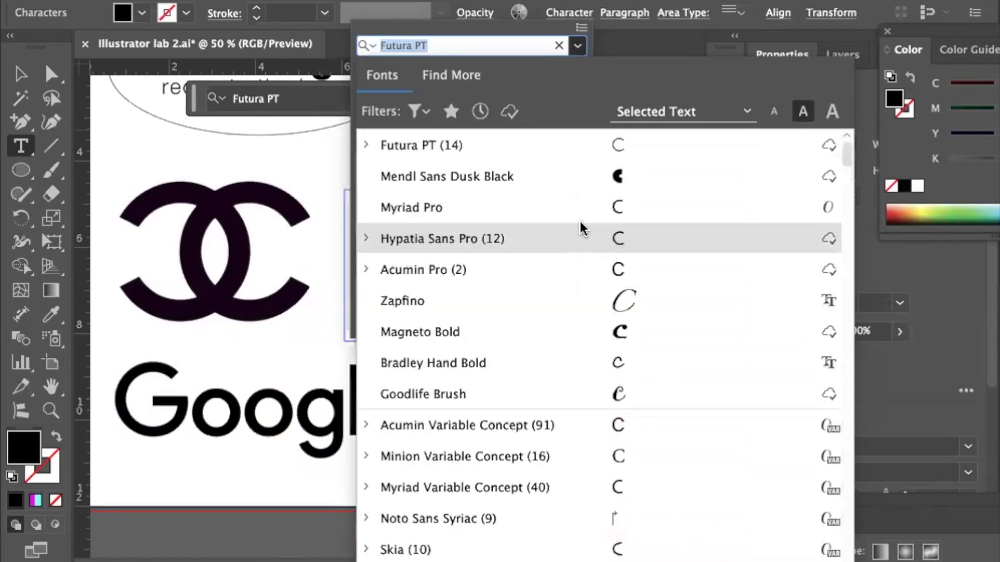
left_click(427, 113)
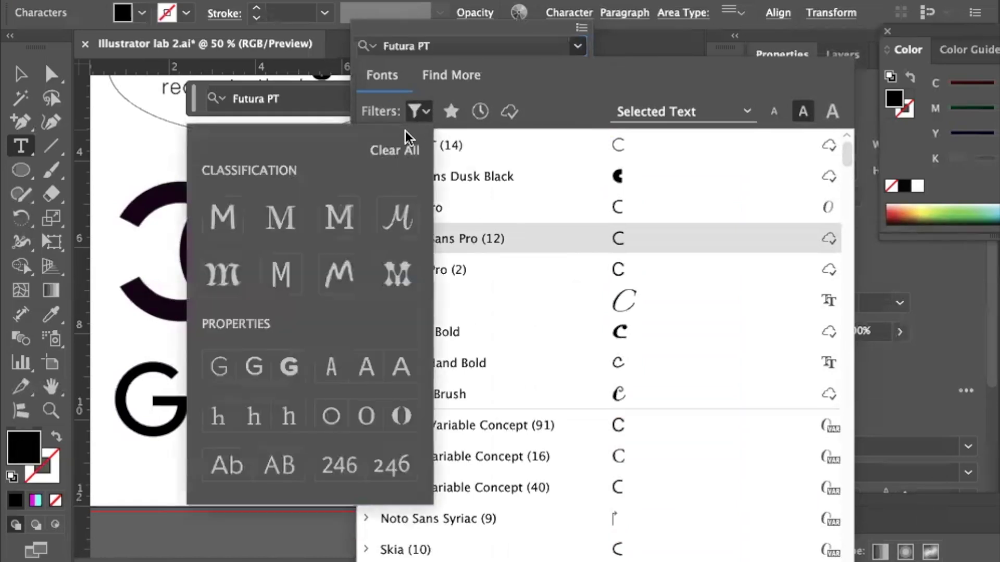
left_click(226, 223)
left_click(288, 364)
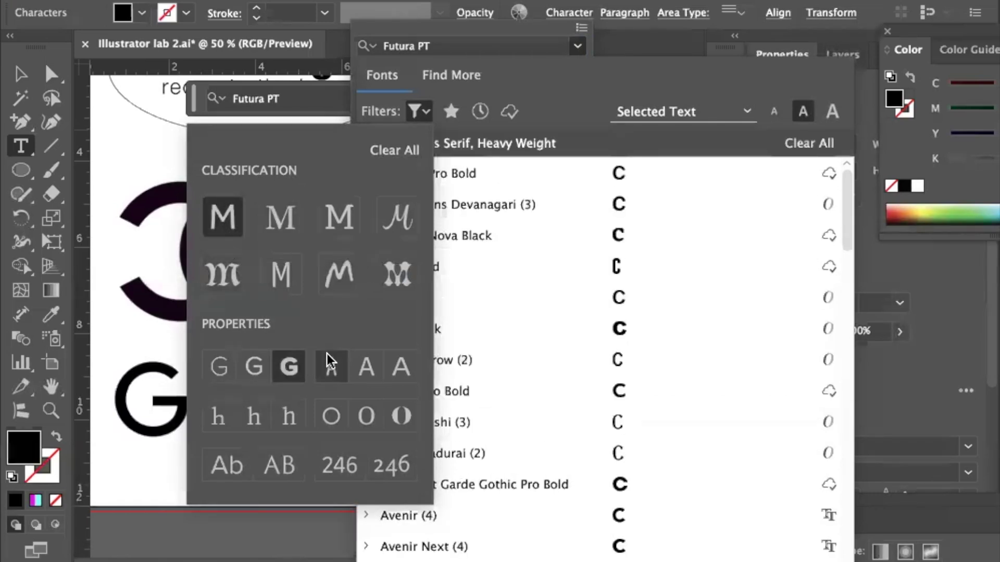
left_click(530, 265)
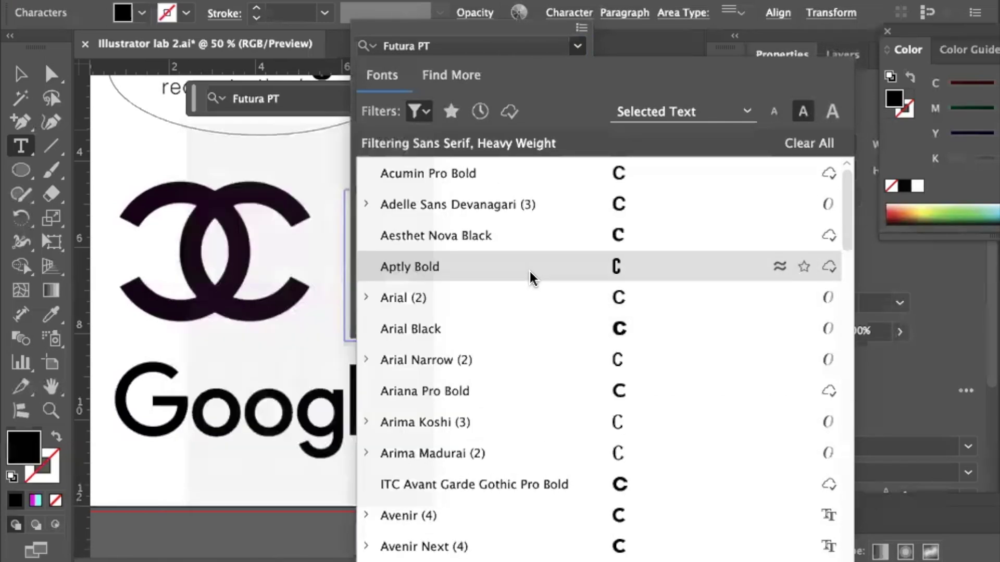
Apply Ariana Pro Bold to the letter C.
scroll(530, 266, "down", 3)
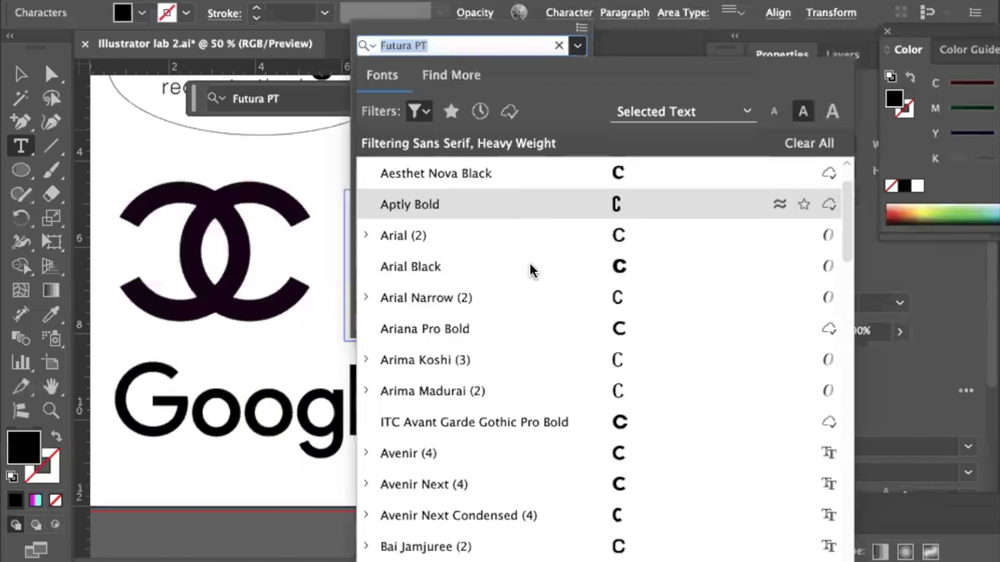
scroll(529, 261, "down", 1)
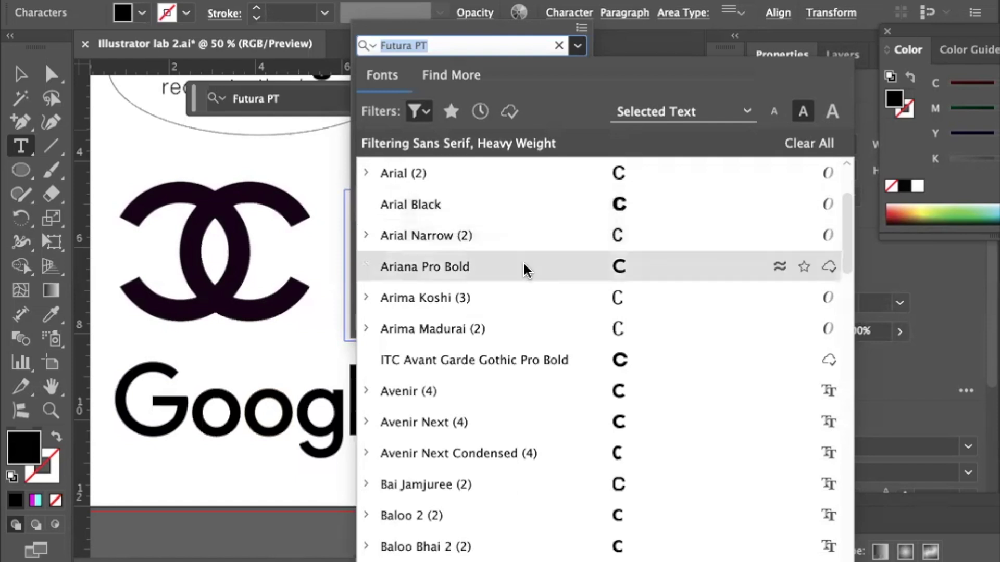
left_click(458, 266)
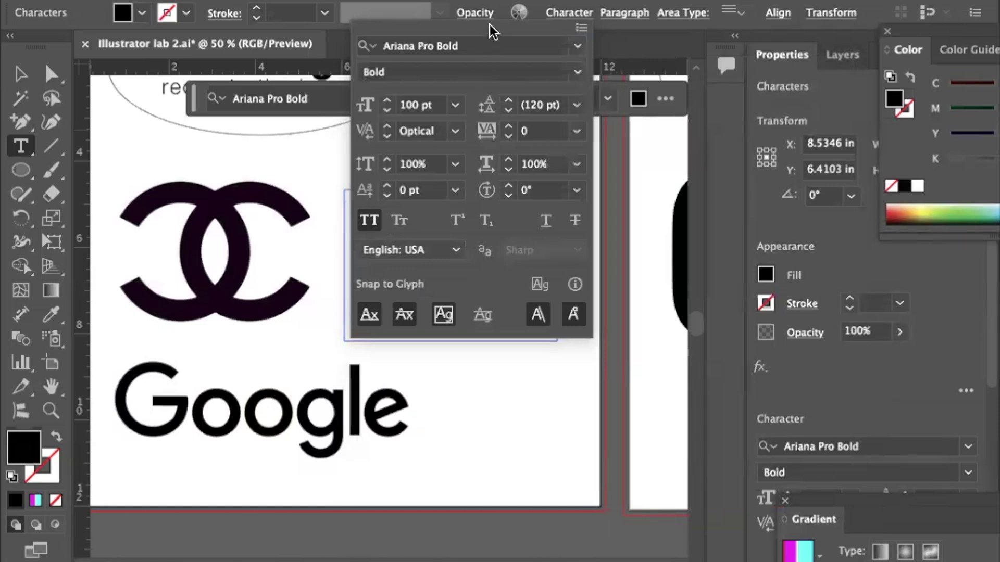
left_click(417, 46)
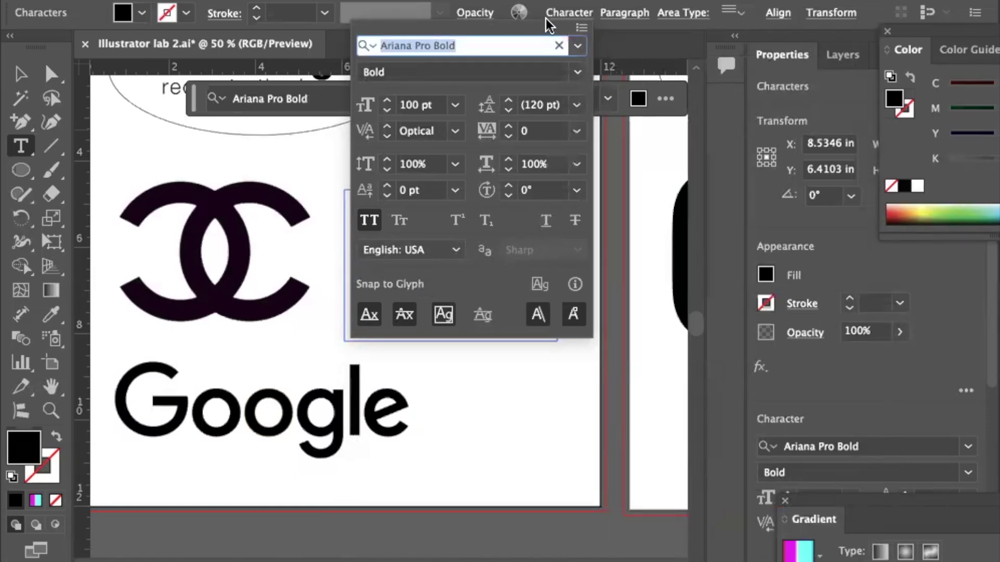
left_click(547, 23)
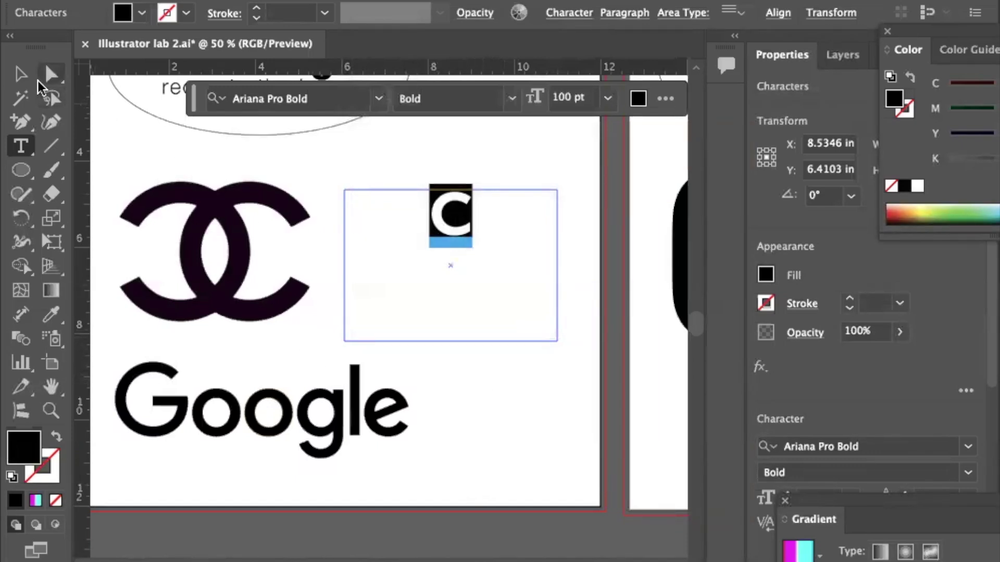
Convert the C to outlines and fill it with green.
left_click(21, 74)
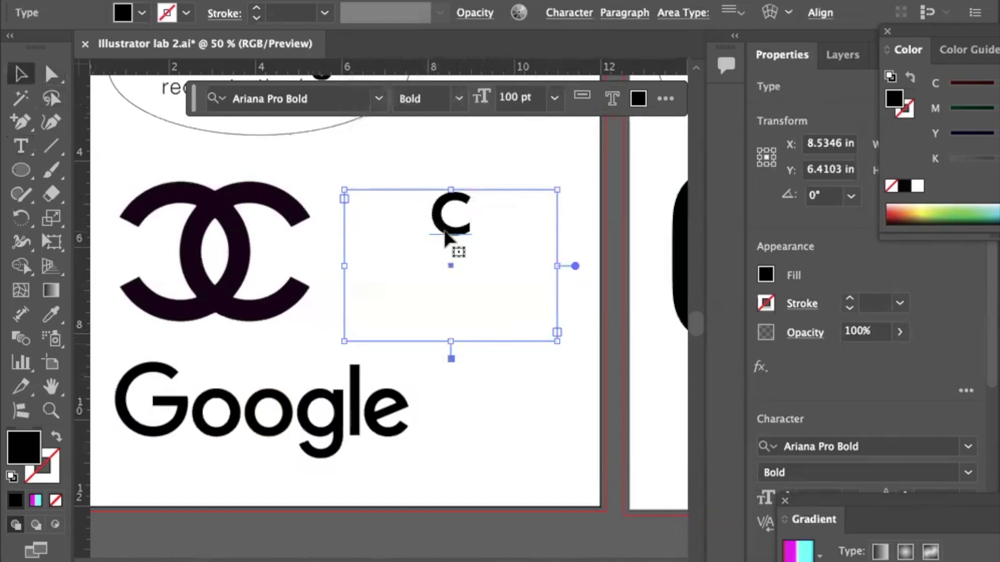
key("super+shift+o")
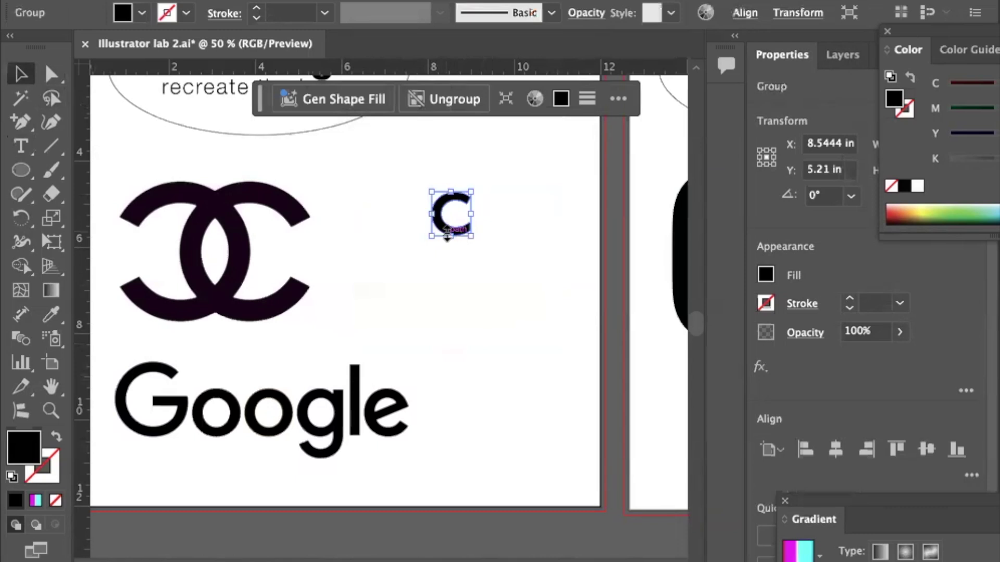
scroll(430, 263, "left", 3)
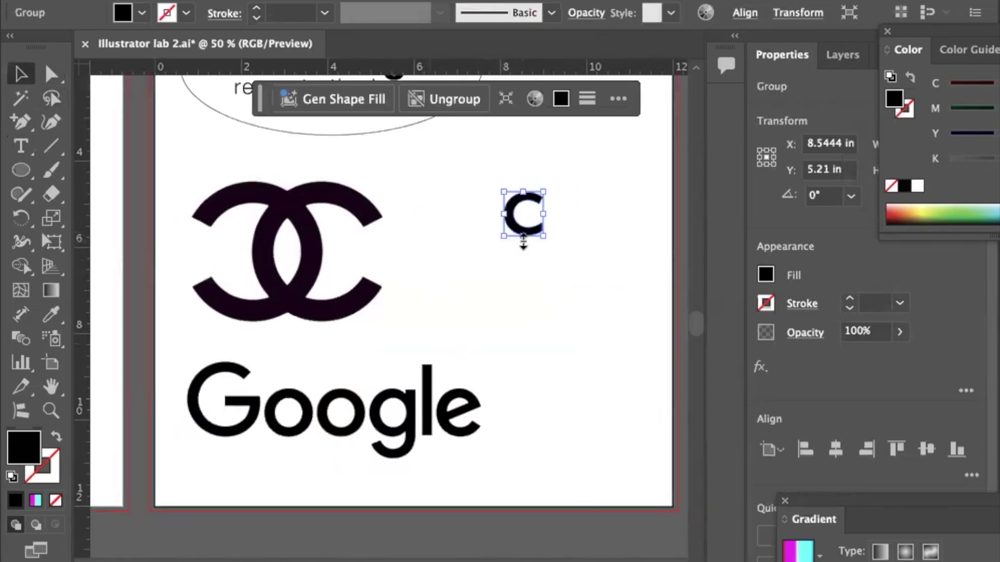
left_click(562, 99)
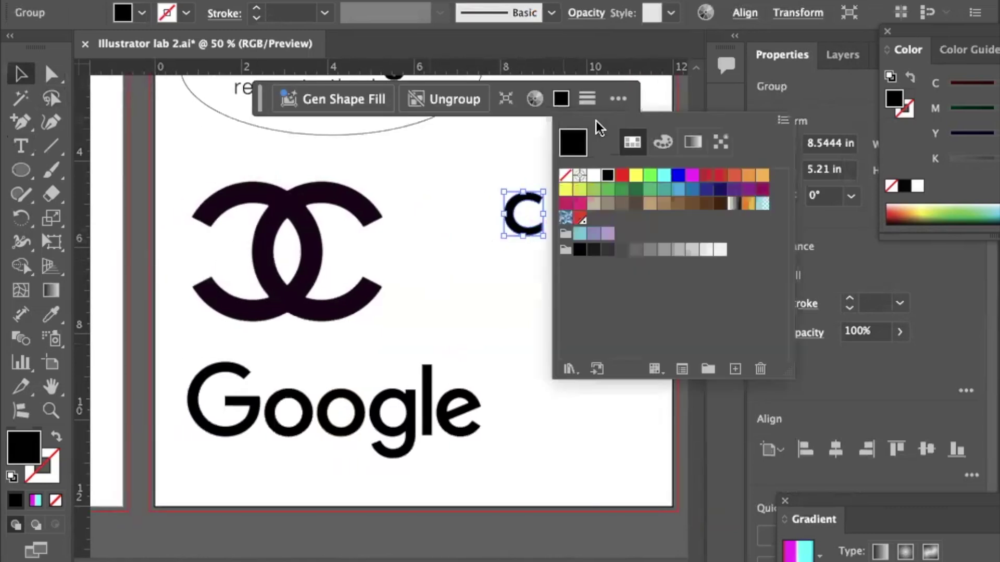
left_click(595, 198)
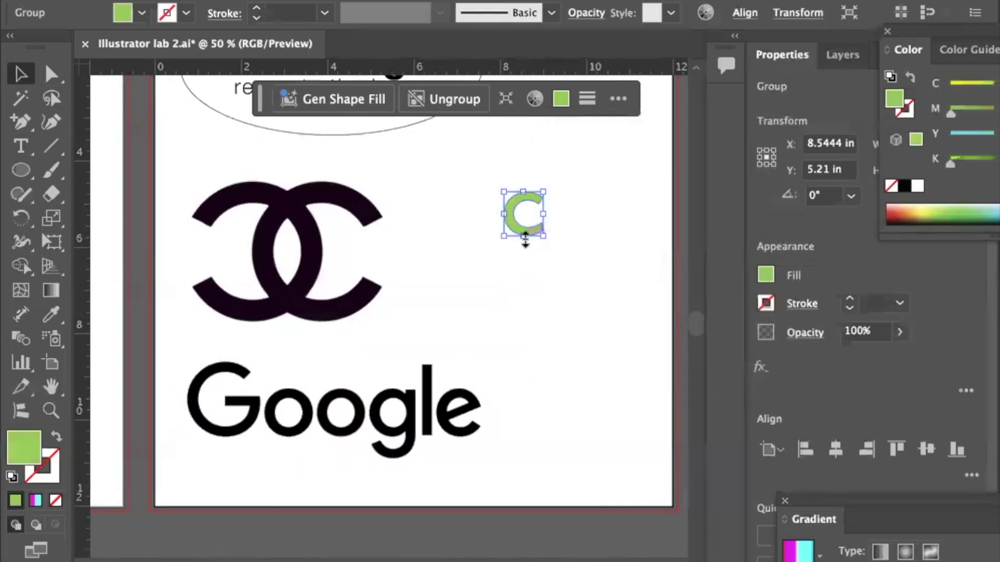
Enlarge the green C and place it over the logo's right C, matching its height.
left_click_drag(520, 237, 520, 338)
left_click_drag(494, 303, 287, 291)
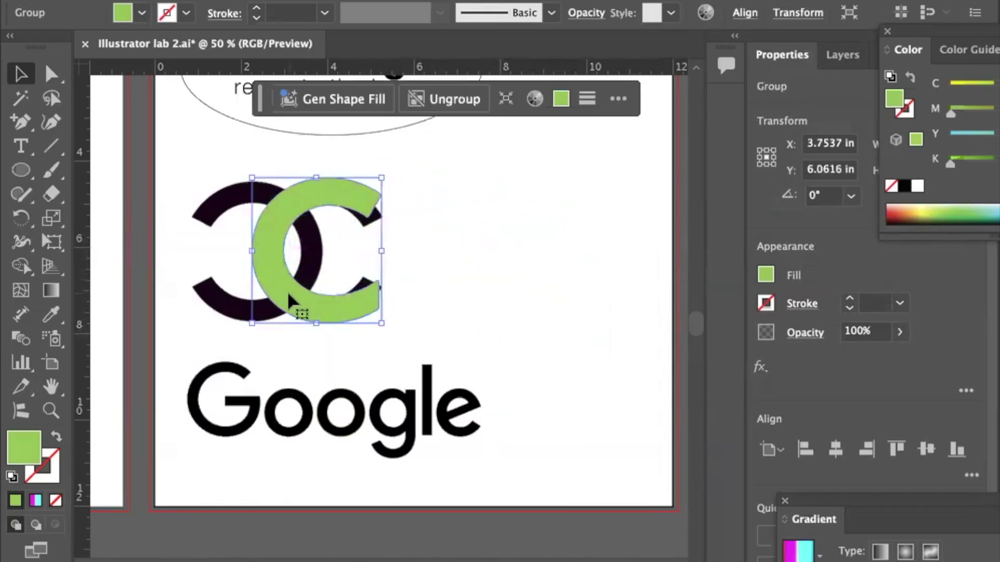
left_click_drag(315, 326, 313, 323)
left_click_drag(315, 178, 316, 182)
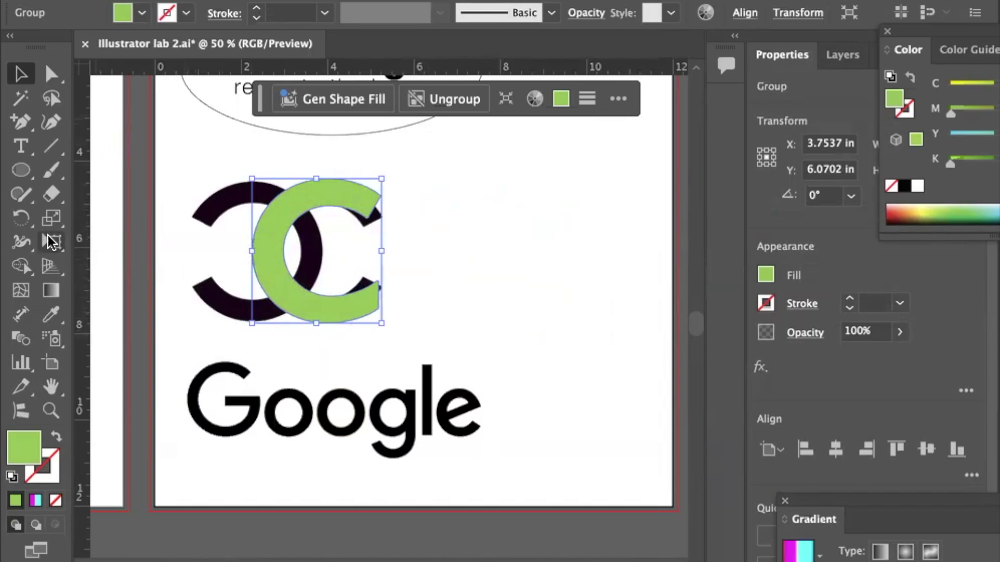
Make a copy of the green C mirrored across the vertical axis with the Reflect tool.
left_click(20, 217)
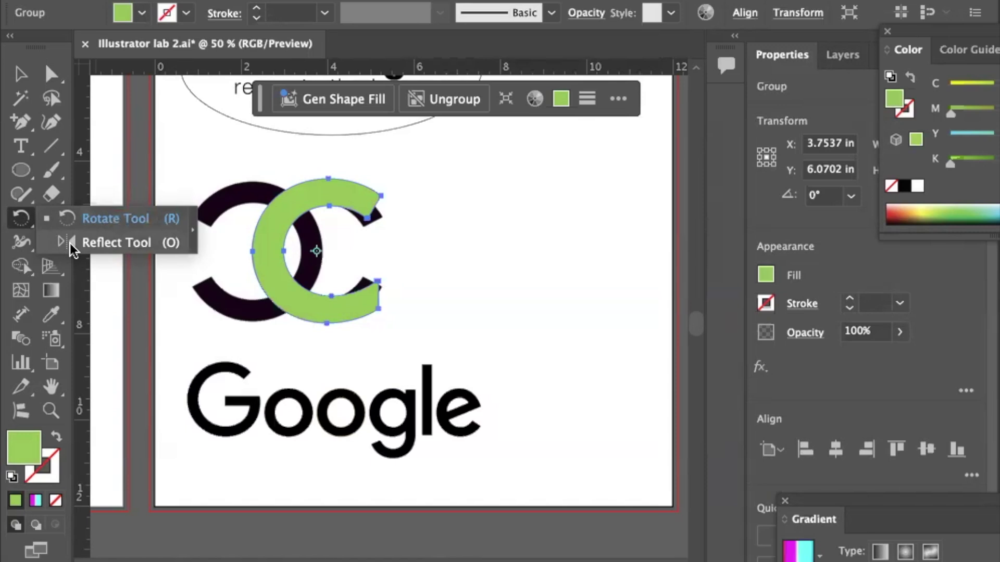
left_click(68, 243)
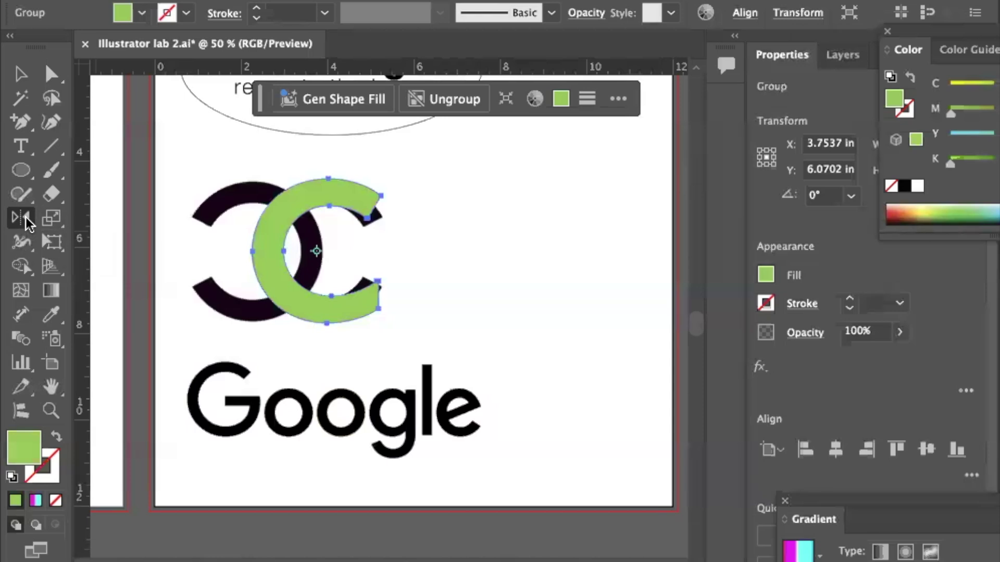
double_click(22, 218)
left_click_drag(808, 151, 536, 147)
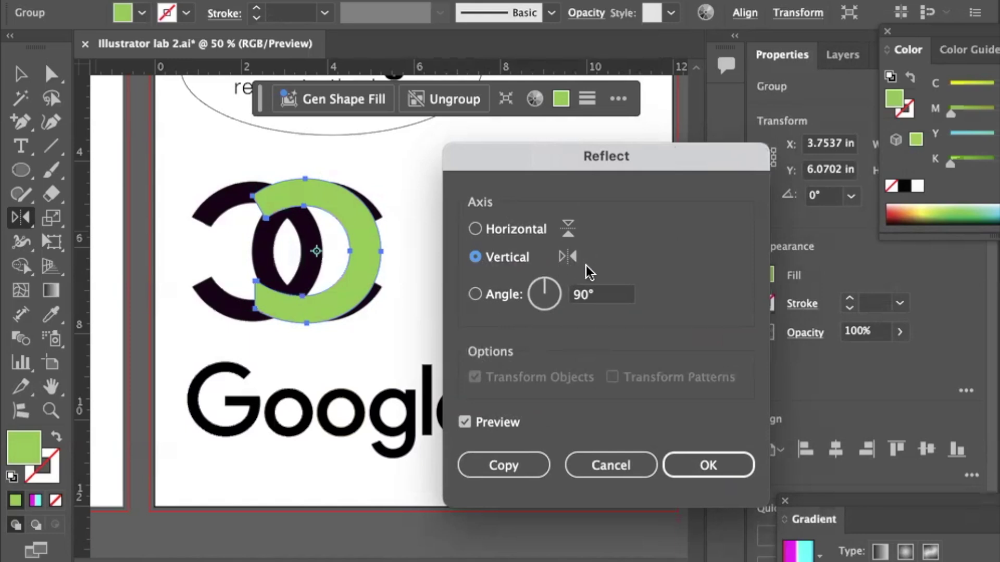
left_click(498, 467)
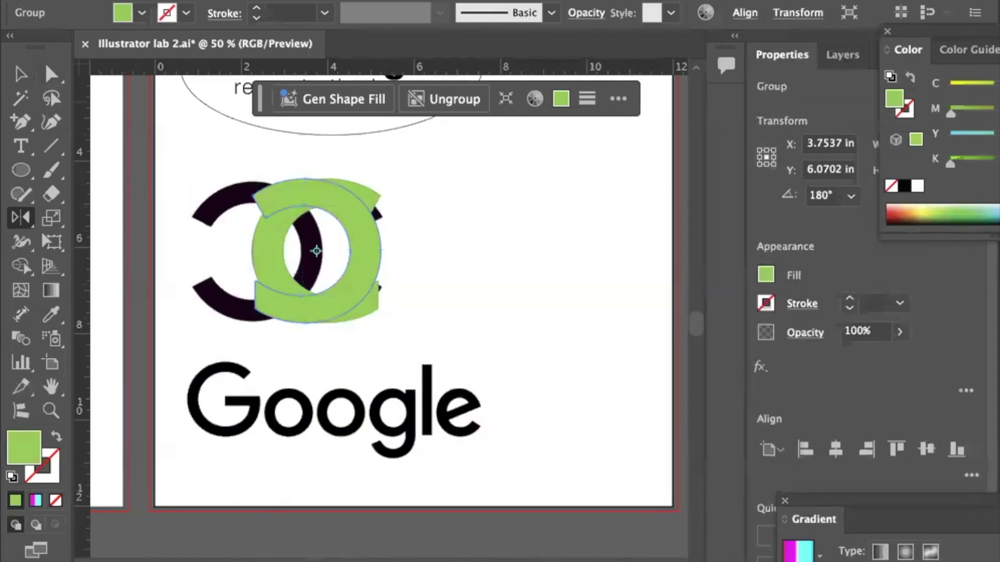
Move the mirrored copy over the black logo's left C and select both green Cs.
left_click(21, 74)
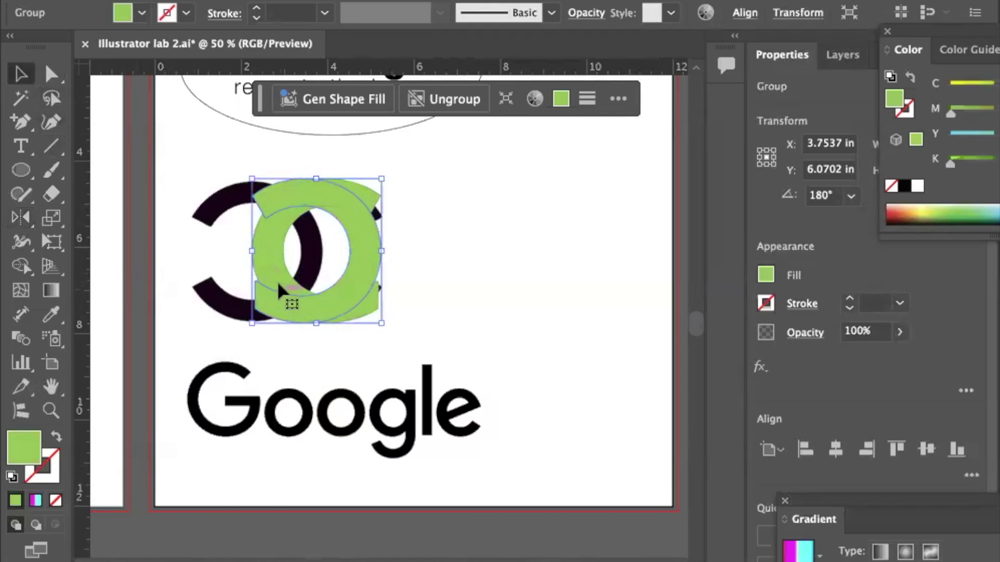
left_click_drag(260, 242, 242, 250)
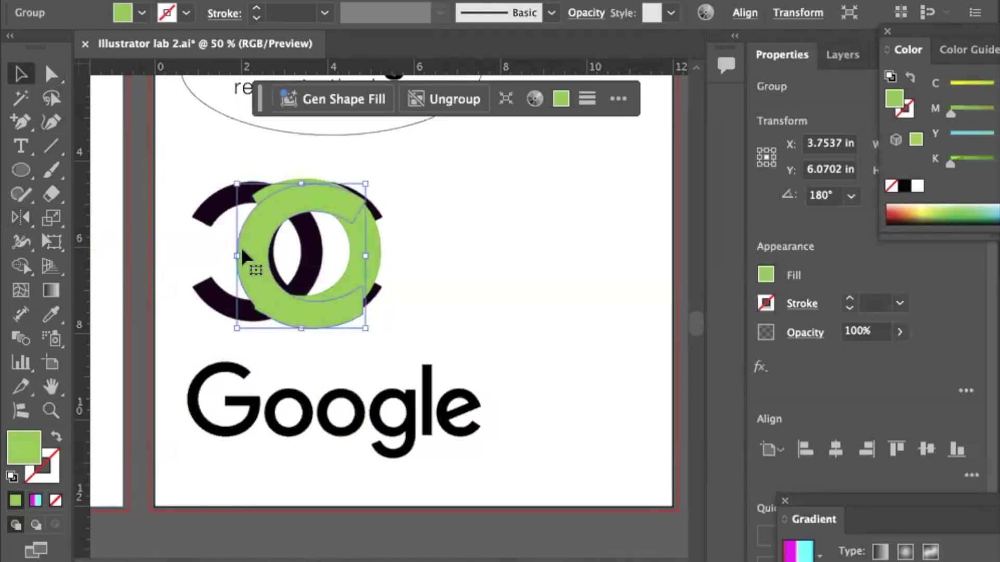
key("ctrl+z")
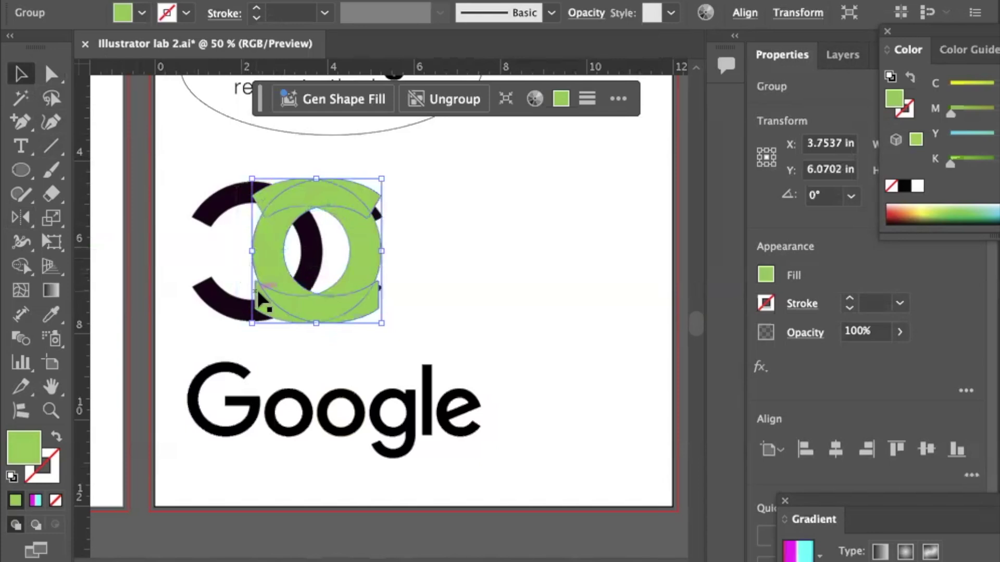
left_click_drag(255, 315, 205, 302)
left_click(404, 268)
left_click_drag(219, 260, 375, 281)
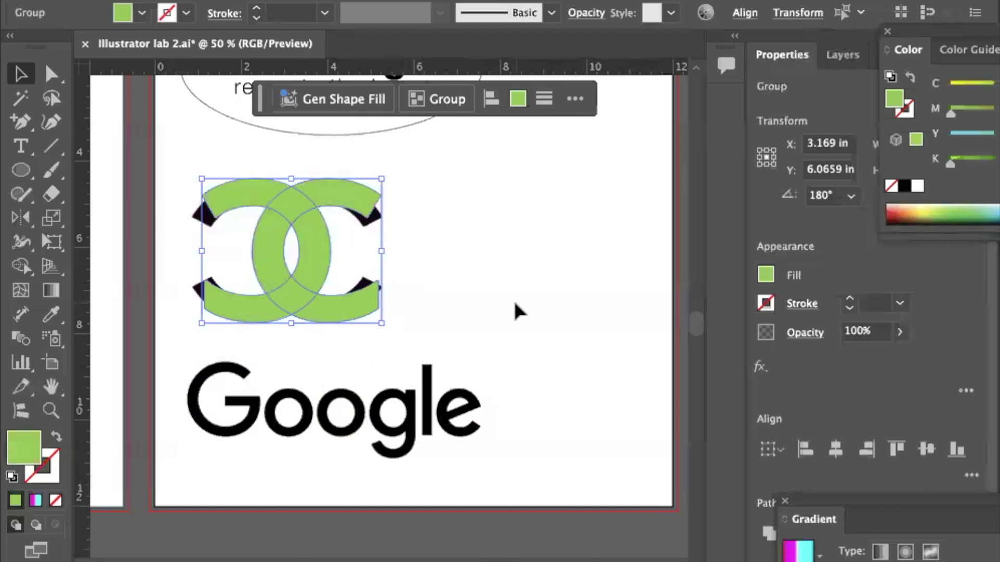
Unite the two green Cs into one compound shape and move it right of the black logo.
scroll(828, 368, "down", 3)
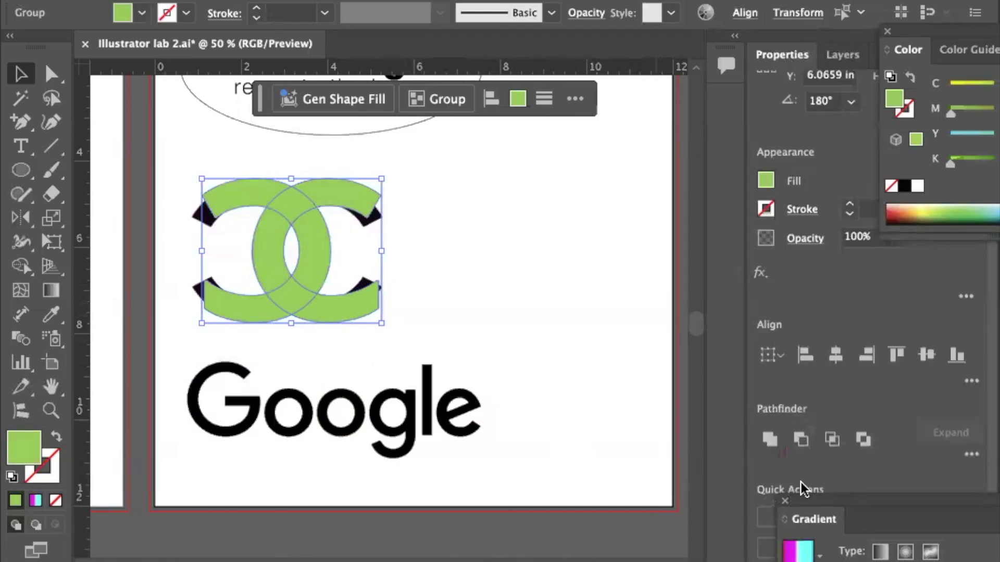
left_click(770, 440)
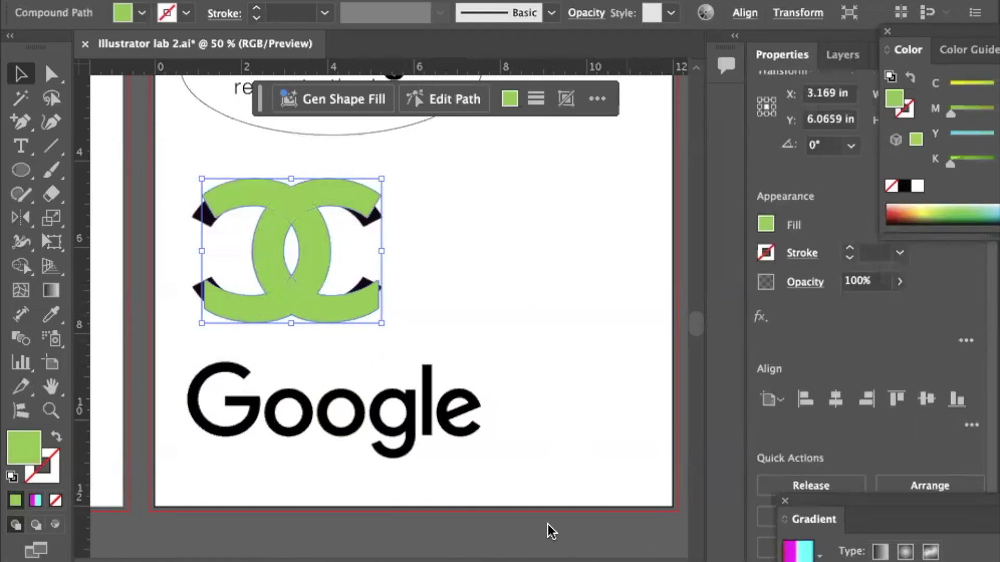
left_click(537, 399)
left_click_drag(285, 278, 513, 268)
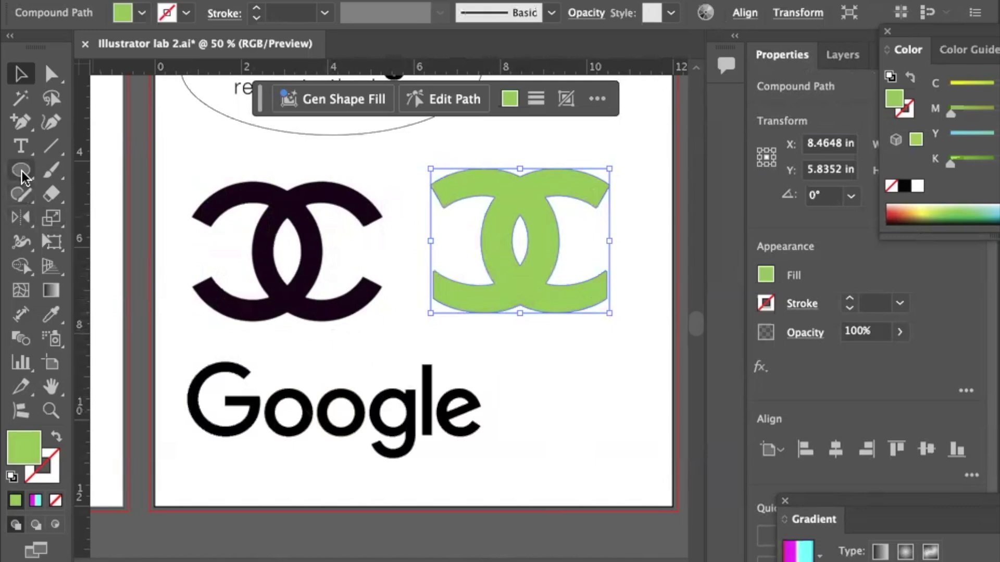
left_click(21, 146)
scroll(381, 435, "down", 3)
scroll(382, 434, "right", 2)
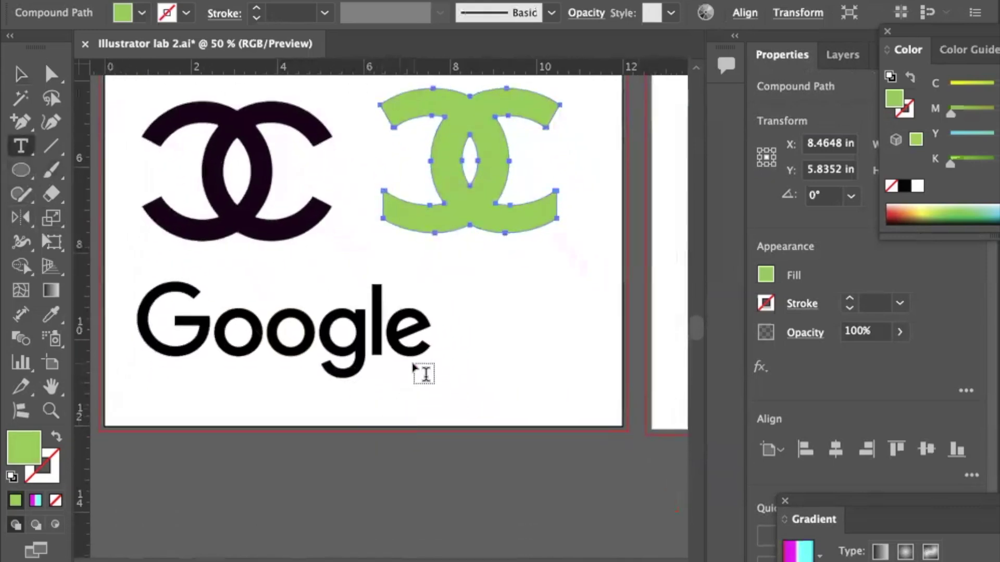
Draw a text box below the first Google wordmark and type 'GOO'.
left_click(413, 382)
left_click_drag(413, 382, 619, 428)
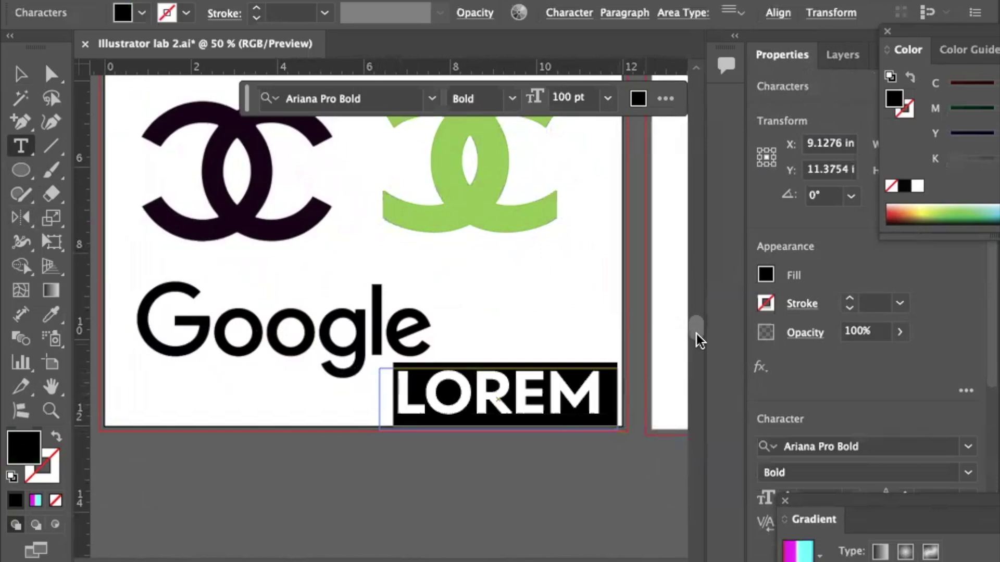
type("G")
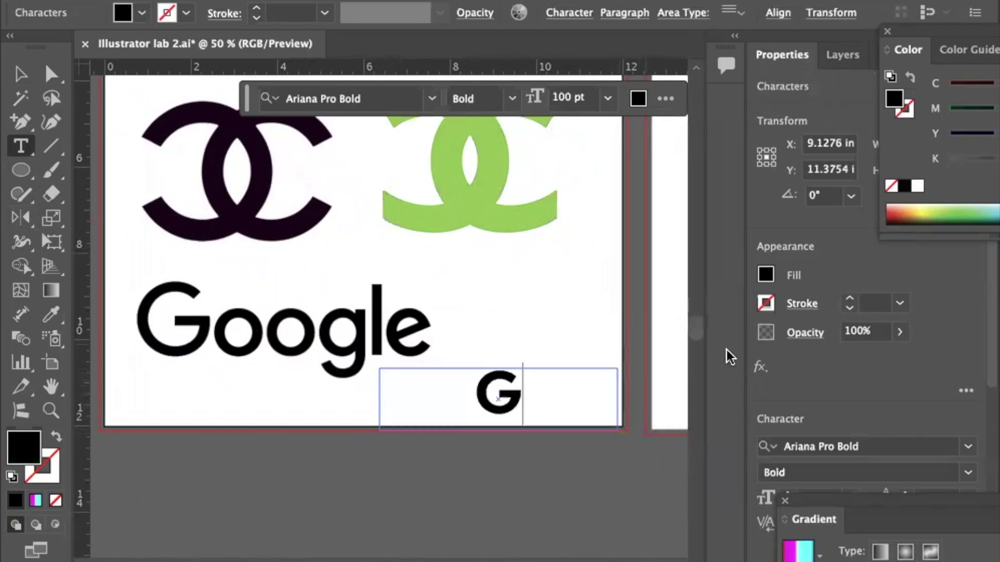
type("OO")
Turn off All Caps so it reads 'Goo', then finish the word as 'Google'.
left_click_drag(591, 397, 412, 397)
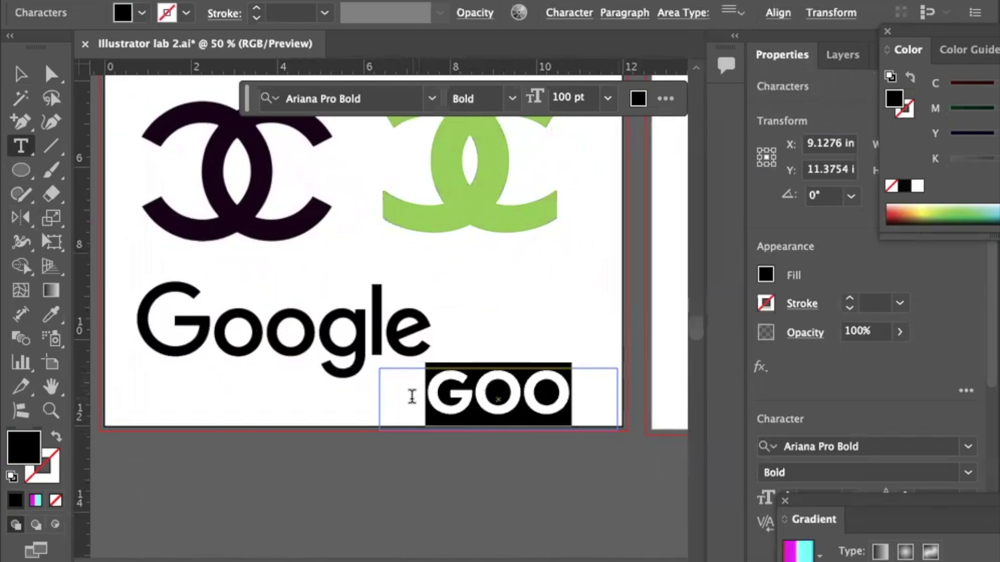
left_click(564, 16)
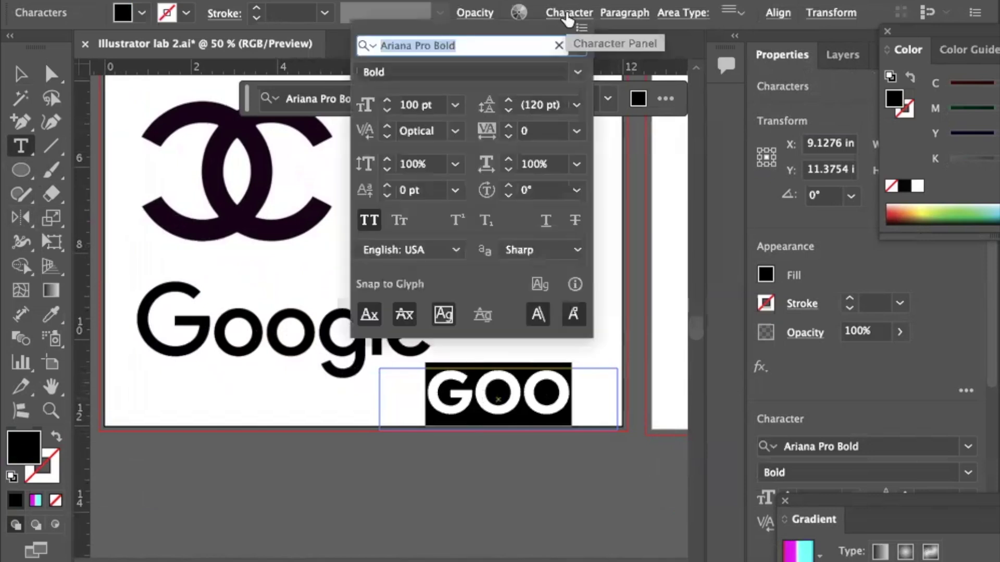
left_click(368, 223)
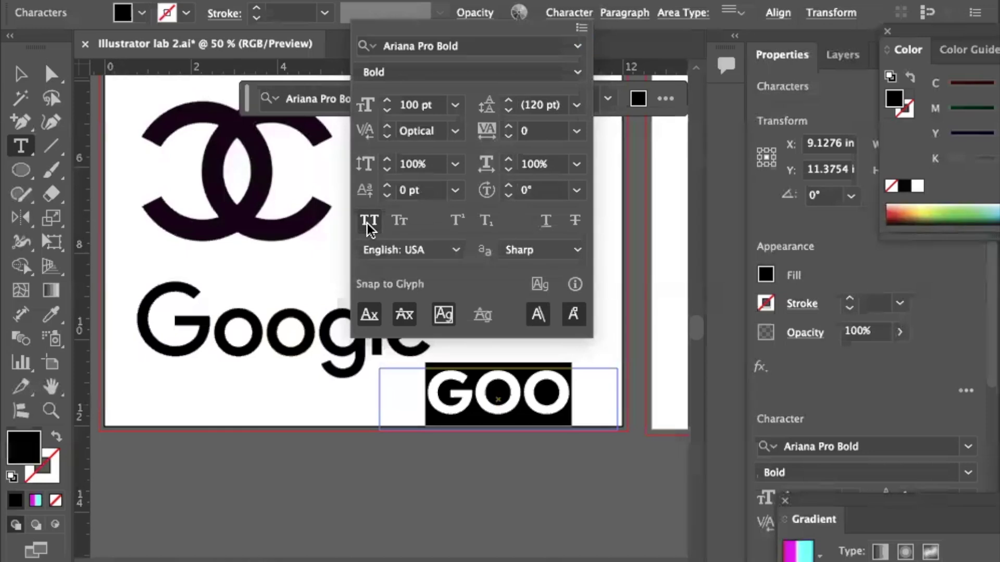
left_click(367, 223)
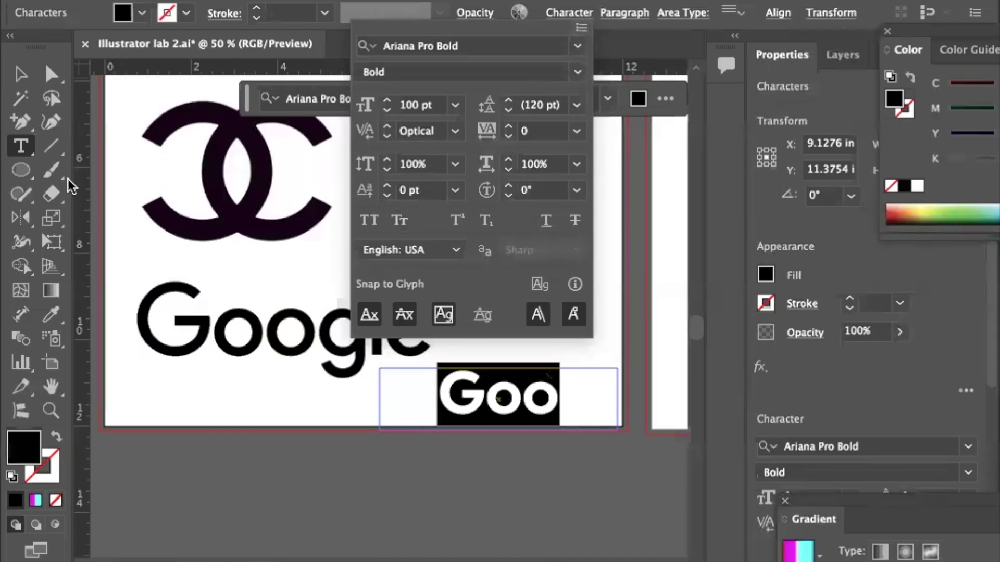
left_click(23, 72)
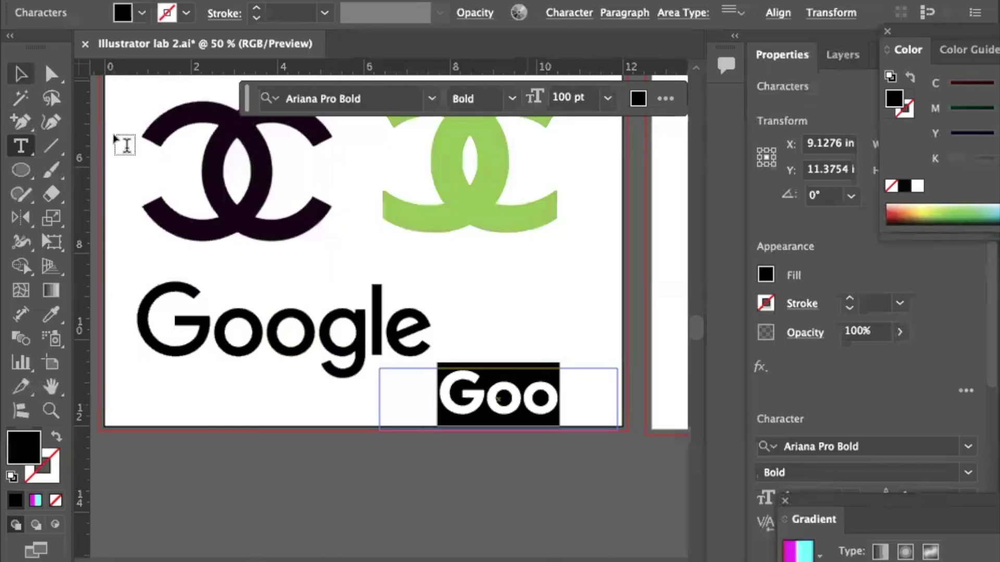
left_click(560, 399)
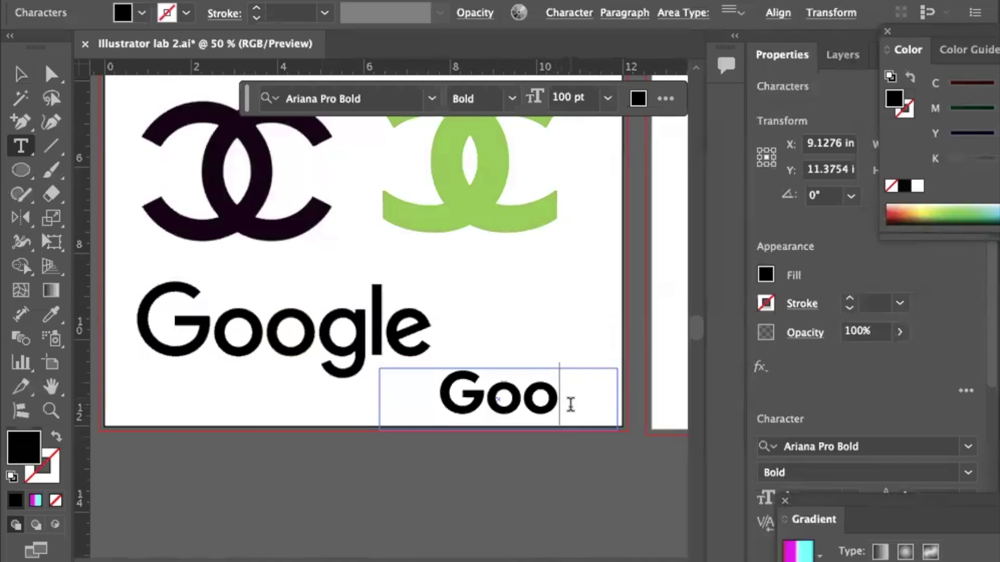
type("gle")
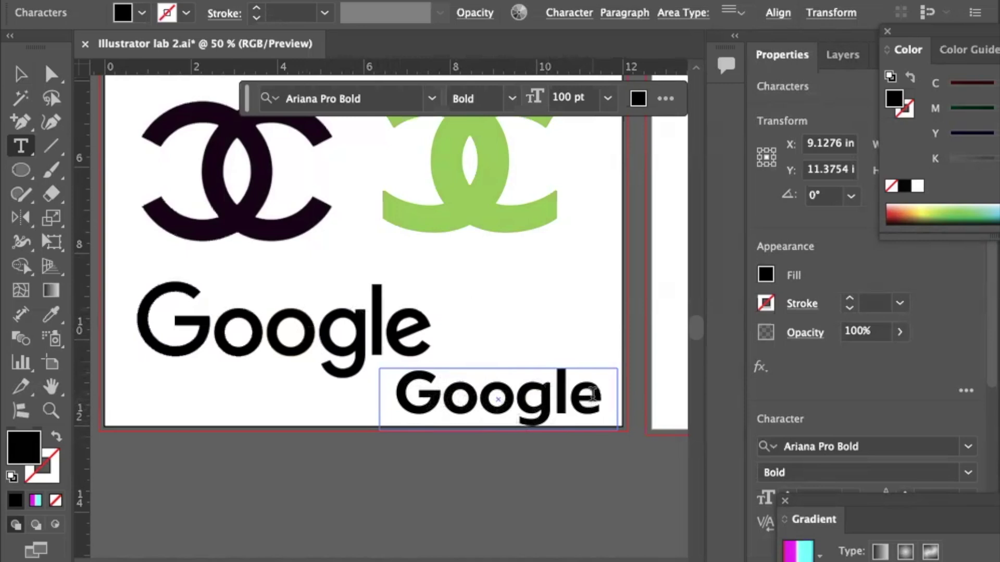
Change the font of the second Google text to Futura PT.
left_click_drag(598, 403, 392, 401)
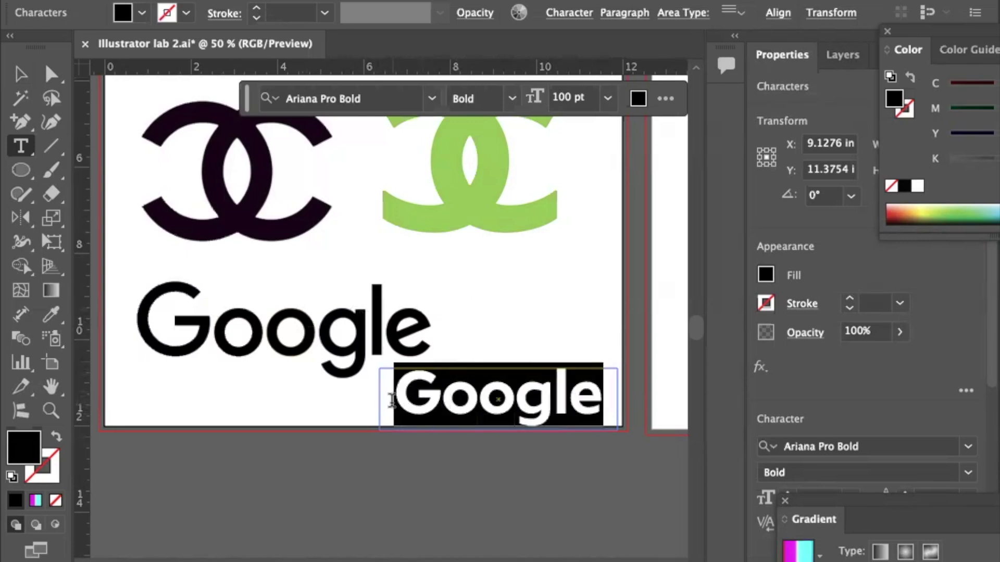
left_click(580, 16)
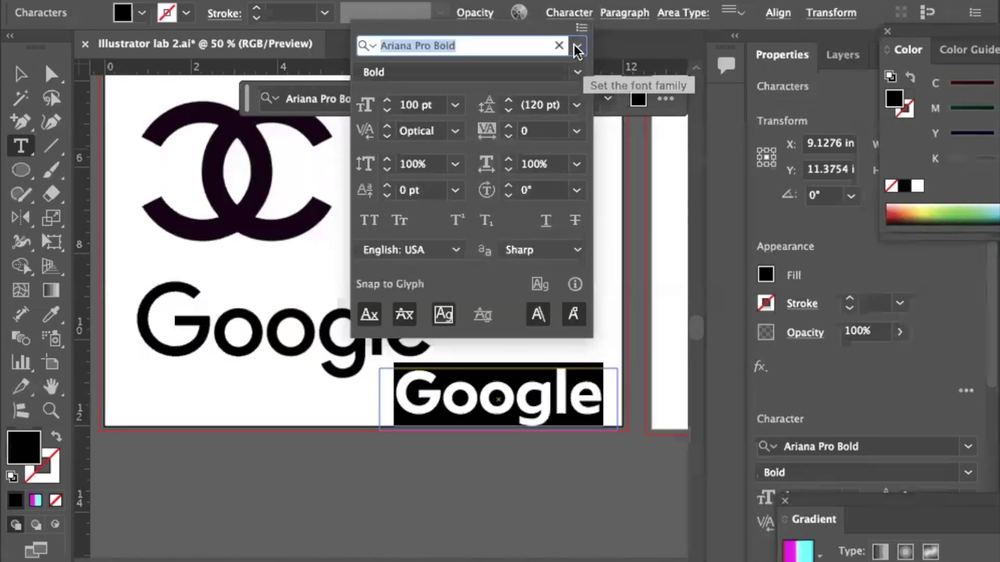
left_click(577, 47)
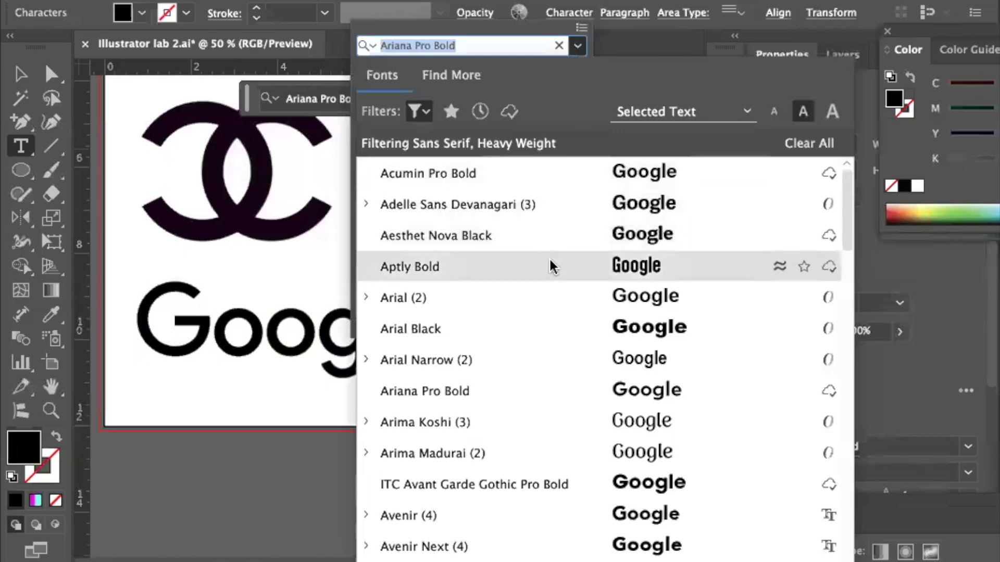
scroll(553, 266, "down", 3)
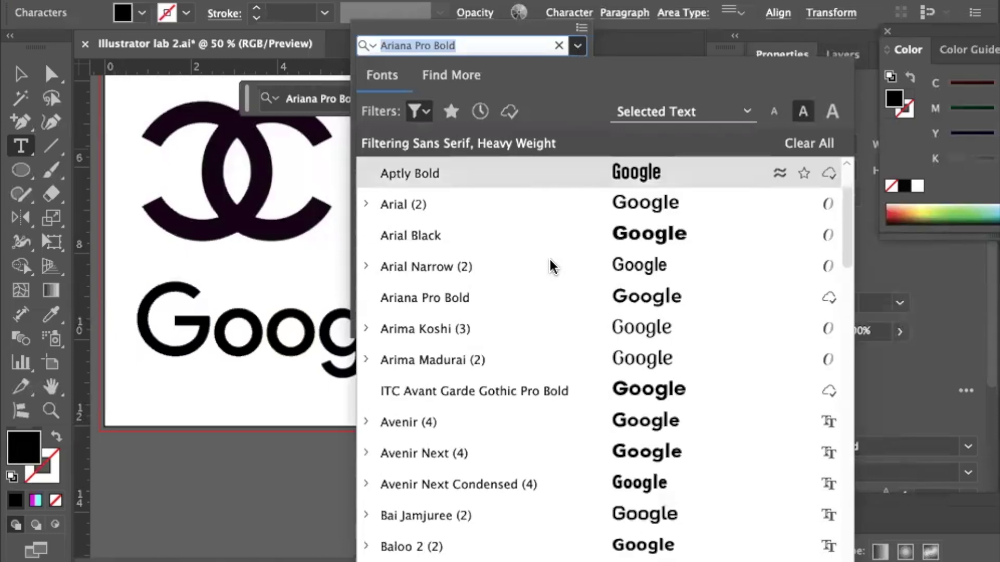
scroll(553, 267, "down", 2)
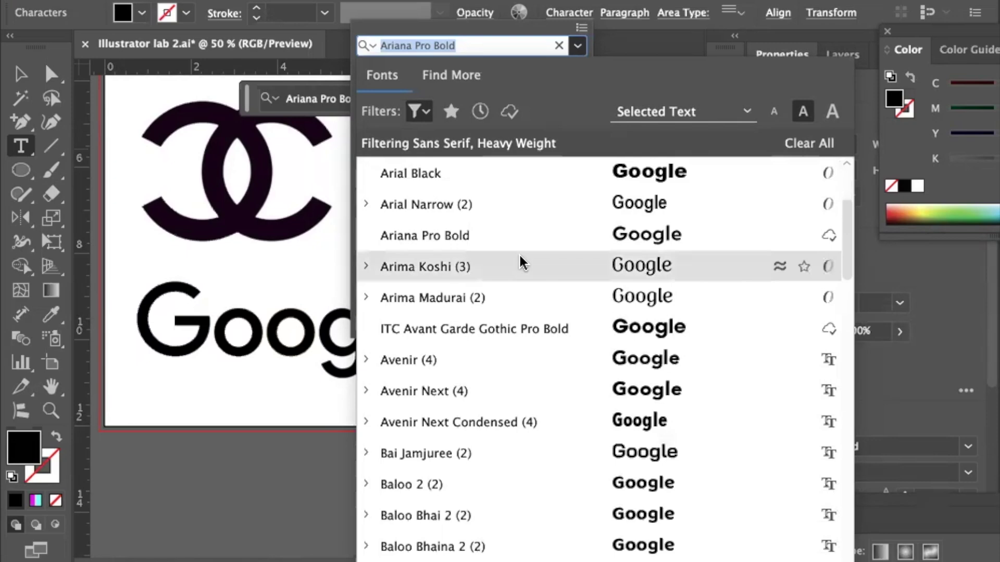
scroll(556, 309, "down", 7)
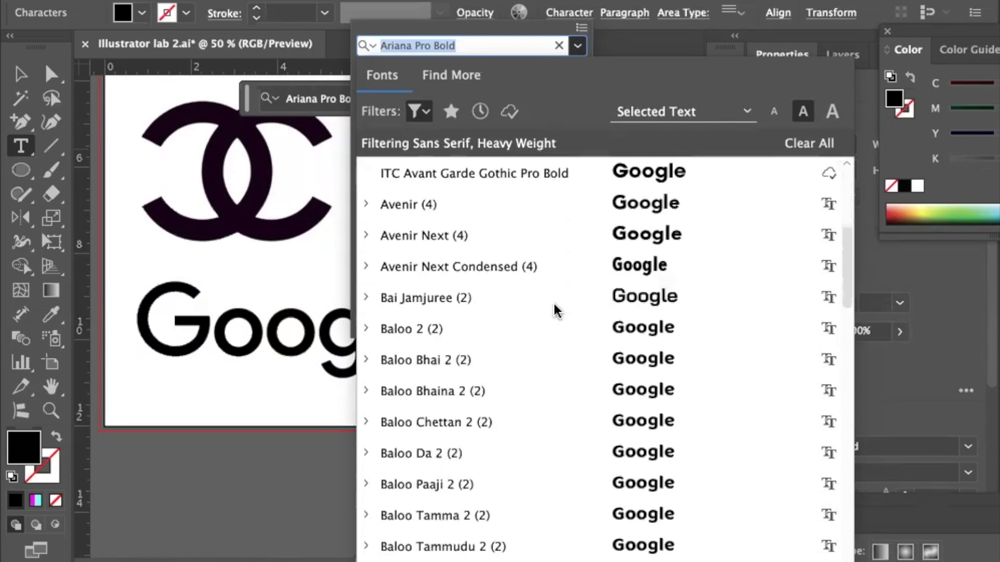
scroll(556, 309, "down", 13)
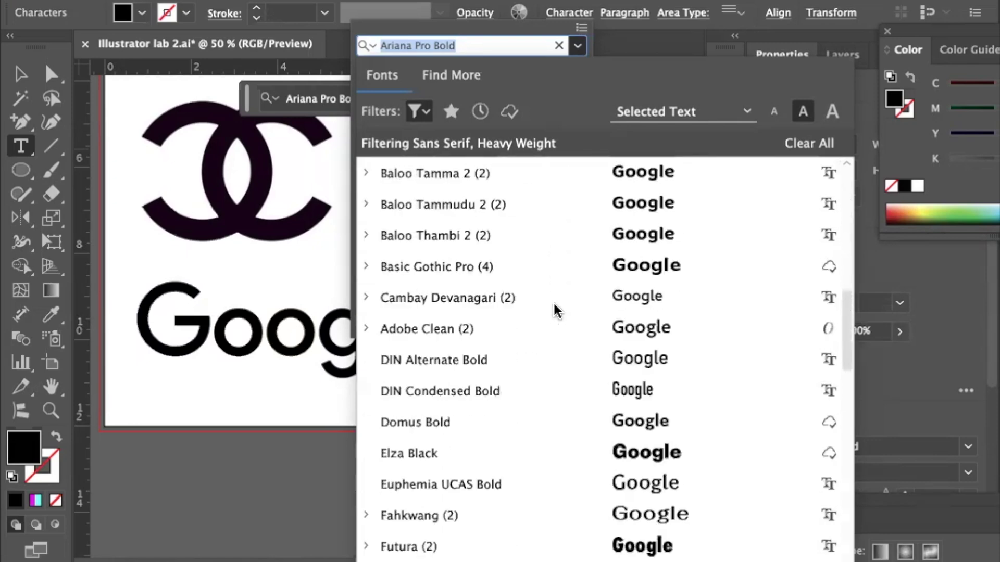
scroll(556, 309, "down", 1)
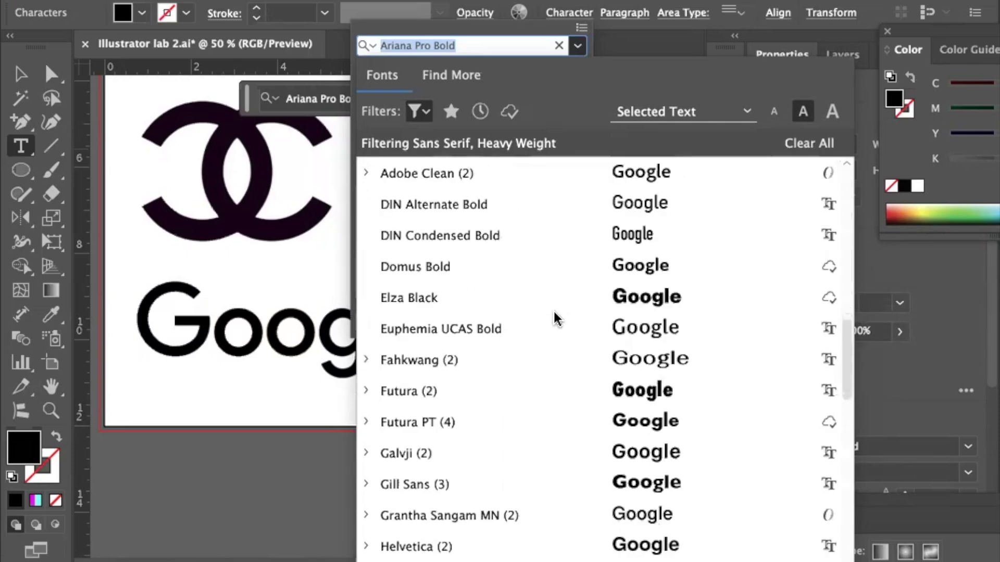
left_click(553, 421)
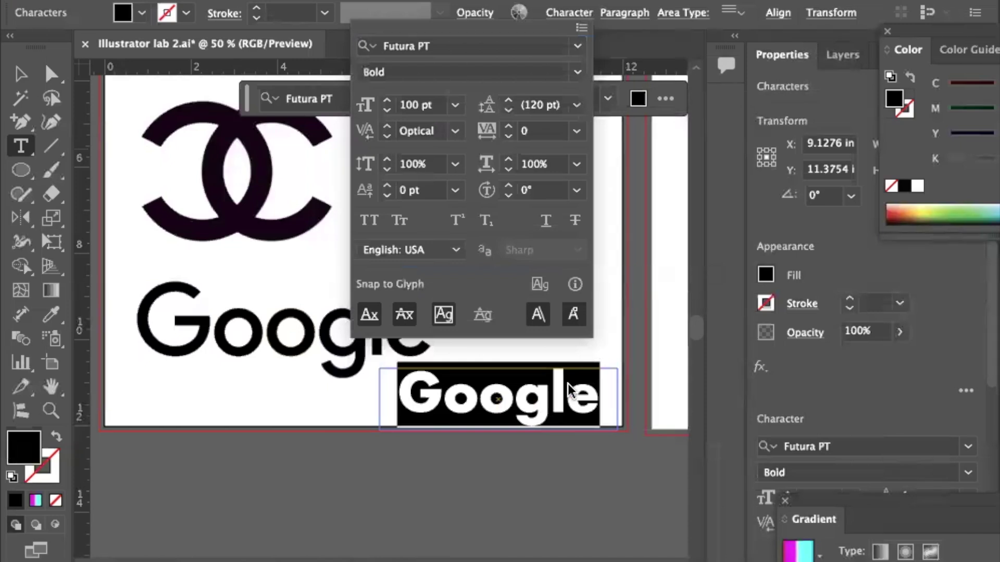
Set the Futura PT weight to Medium after briefly trying Demi.
left_click(577, 73)
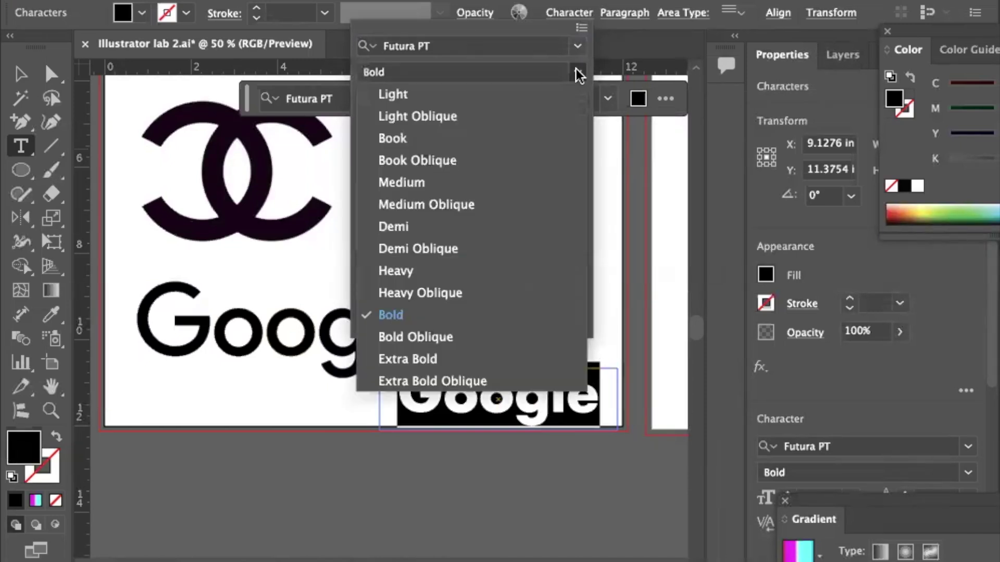
left_click(507, 227)
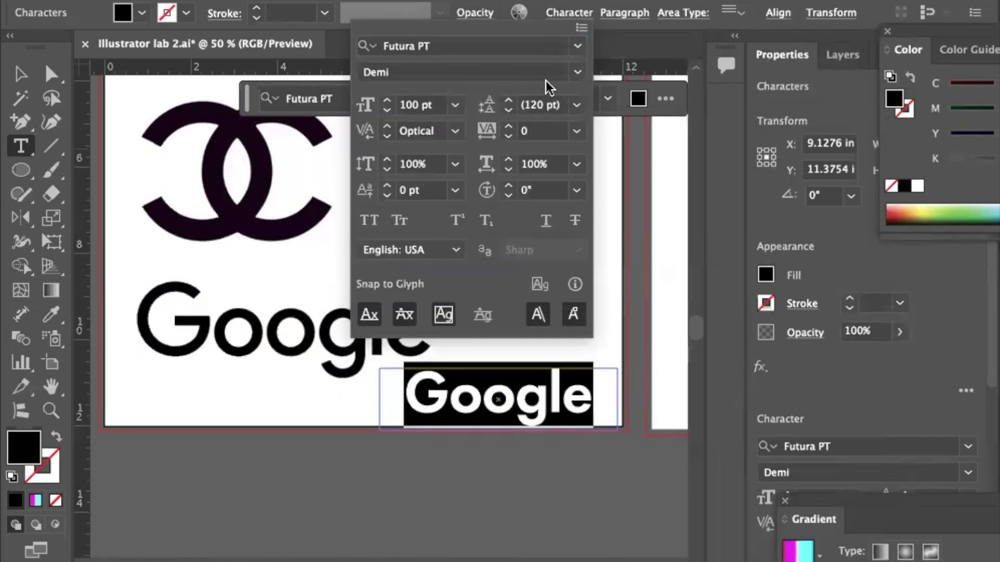
left_click(575, 73)
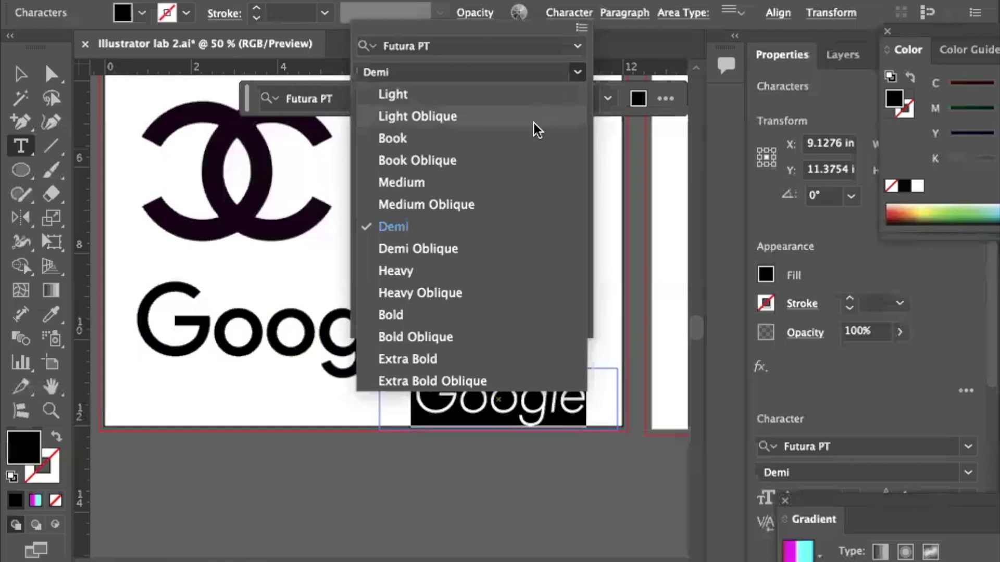
left_click(505, 181)
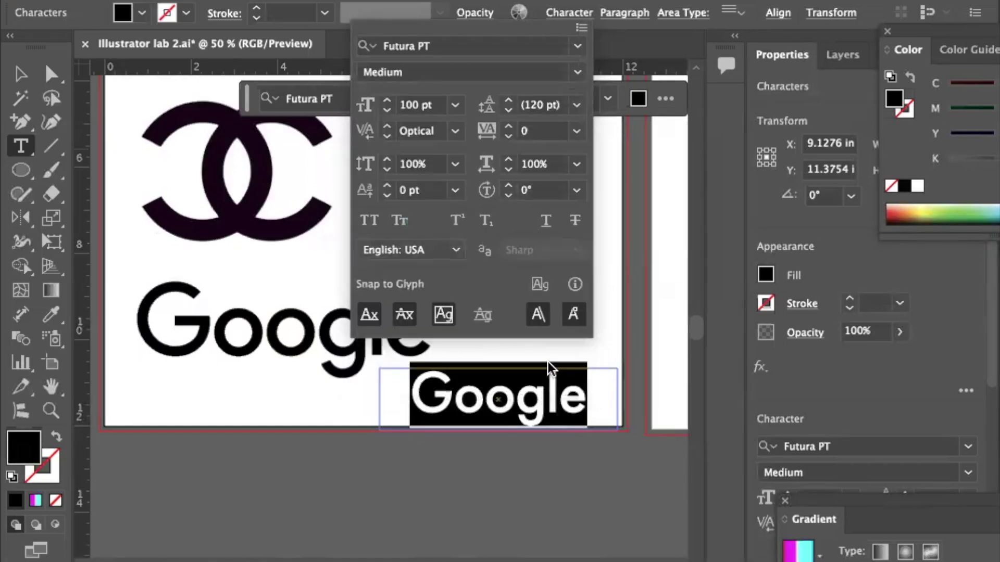
left_click(23, 76)
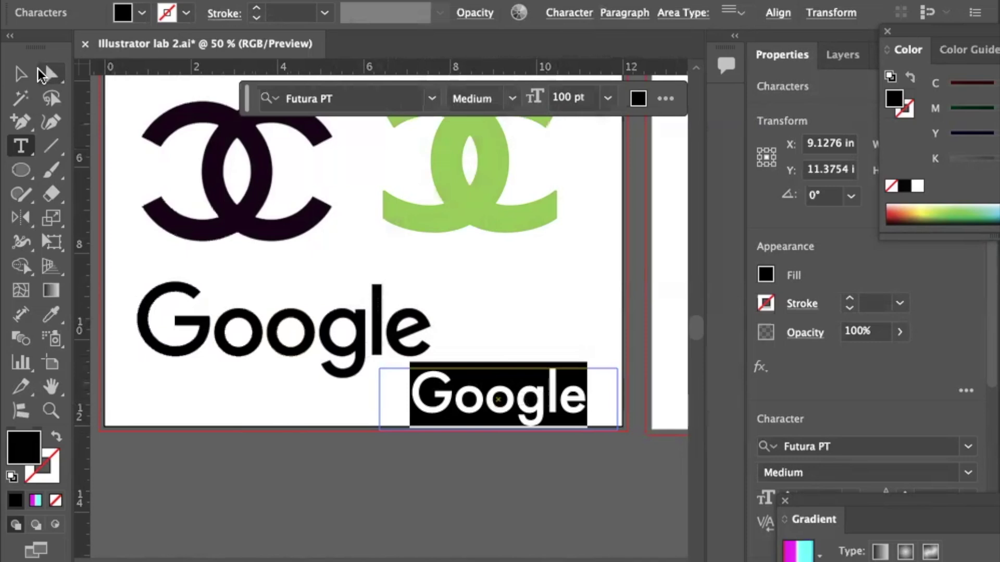
Convert the Futura PT Medium 'Google' text to outlines with Shift+Cmd+O, then deselect it.
left_click(20, 74)
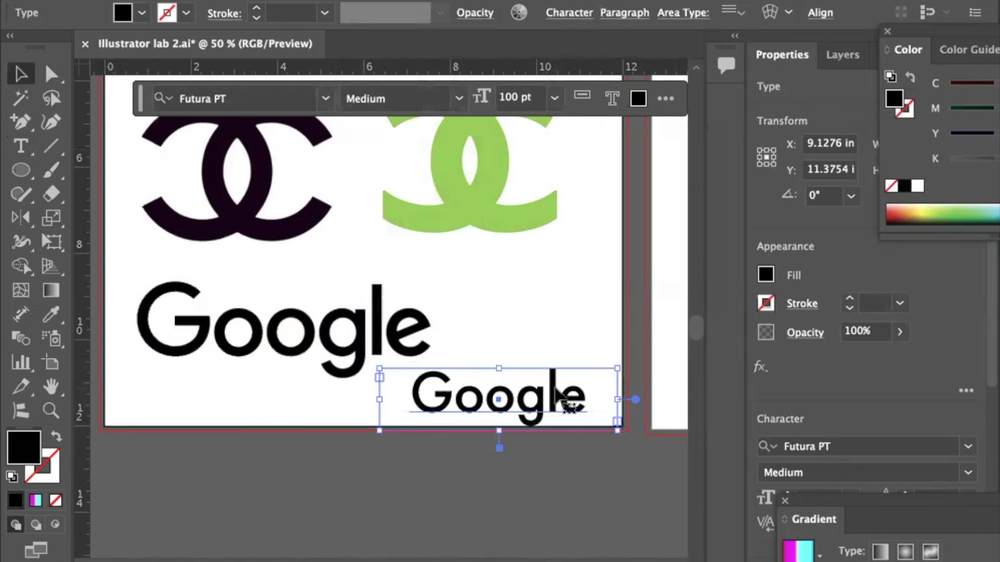
key("shift+super+o")
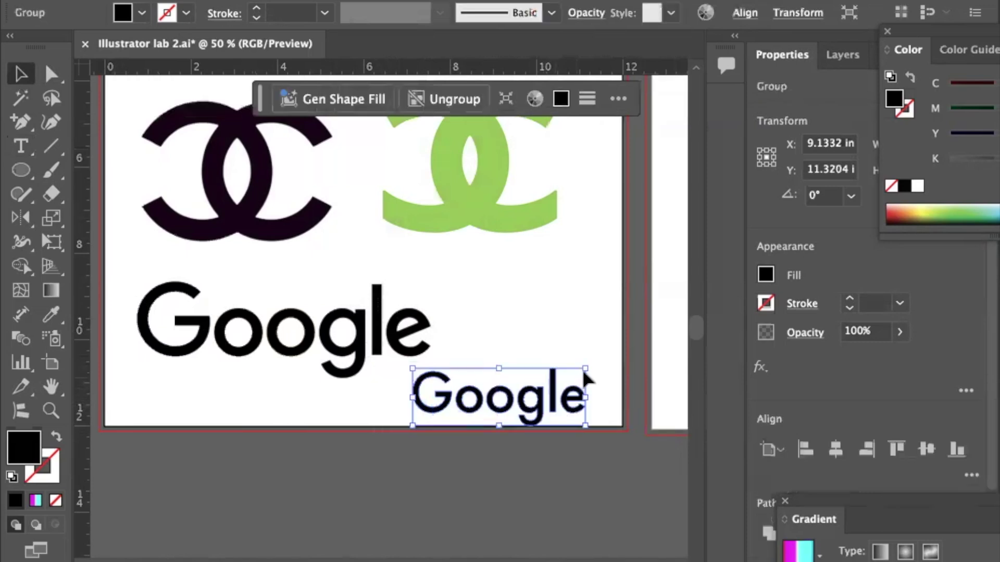
left_click(591, 341)
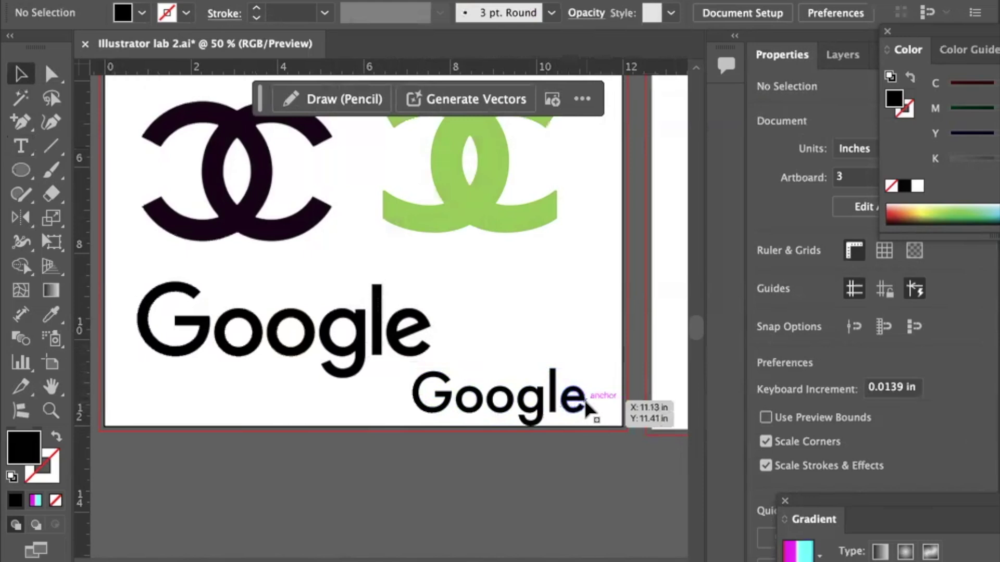
Pan the canvas right to show the artboard with the Instagram and crocodile logos.
scroll(577, 363, "right", 5)
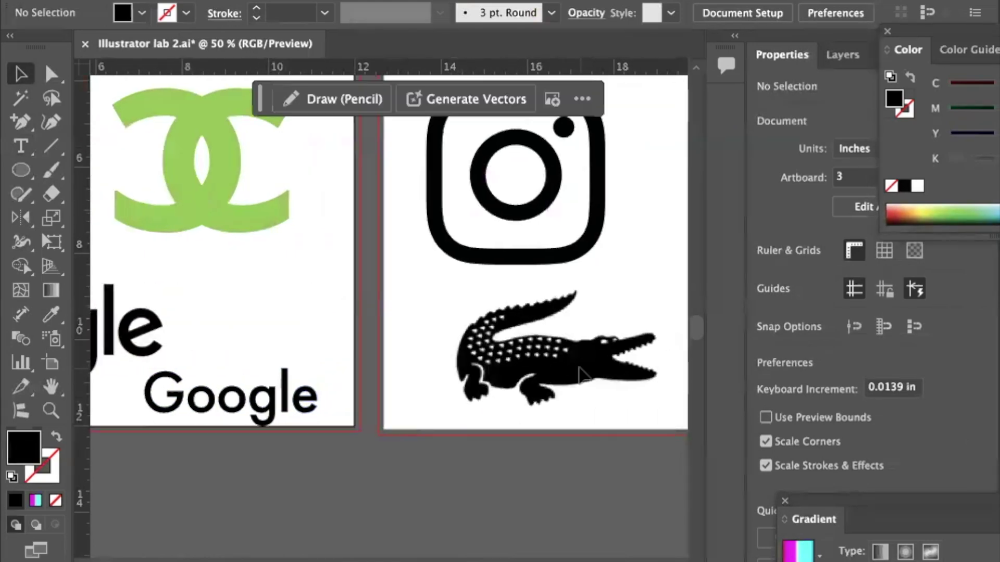
scroll(577, 373, "up", 3)
scroll(578, 373, "right", 4)
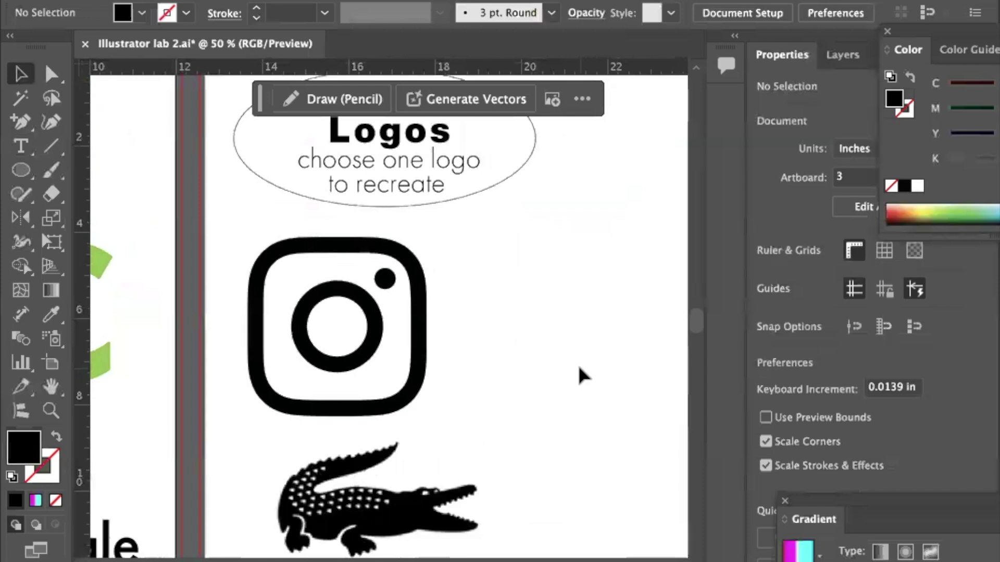
scroll(579, 368, "down", 2)
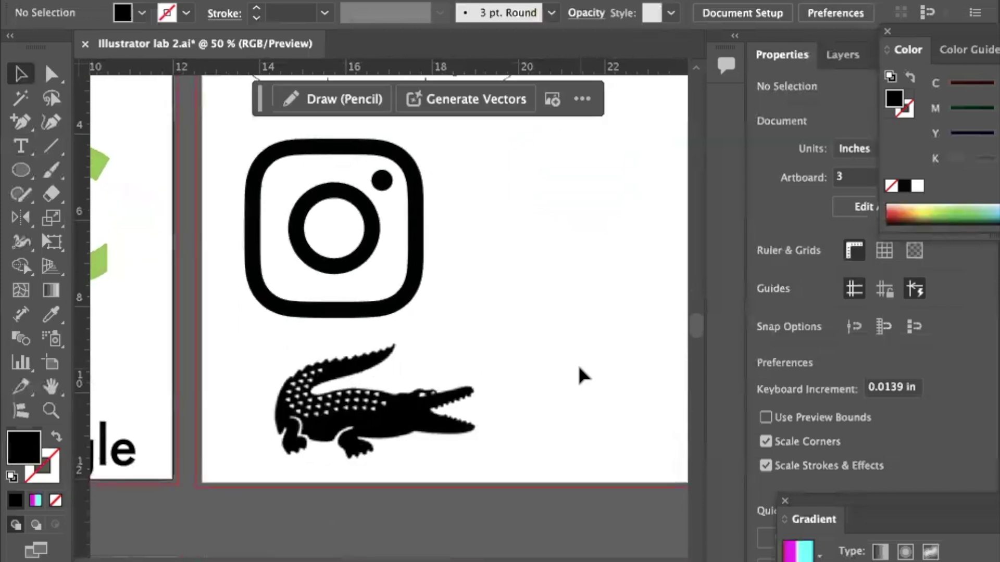
scroll(579, 367, "right", 1)
scroll(579, 367, "up", 2)
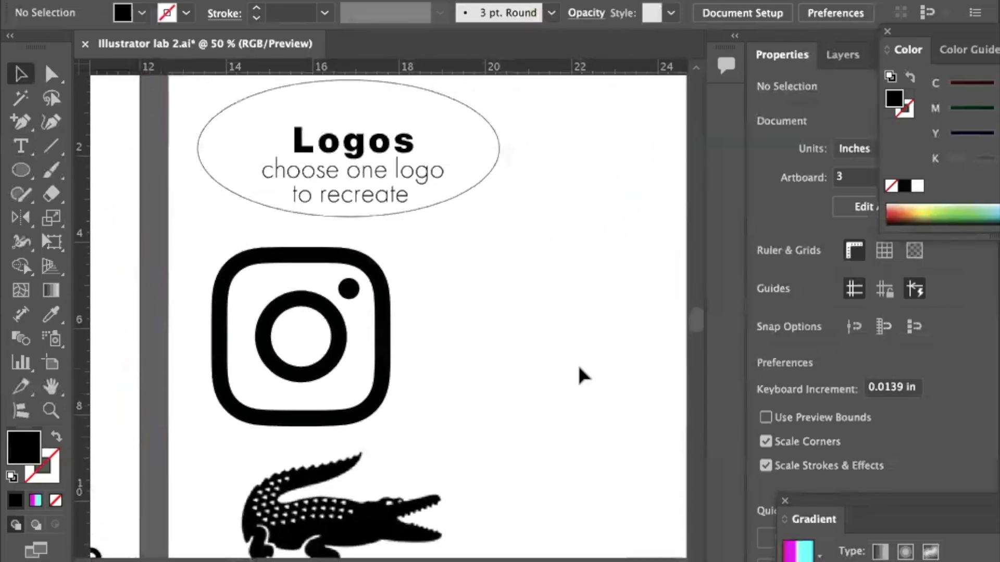
scroll(579, 374, "up", 1)
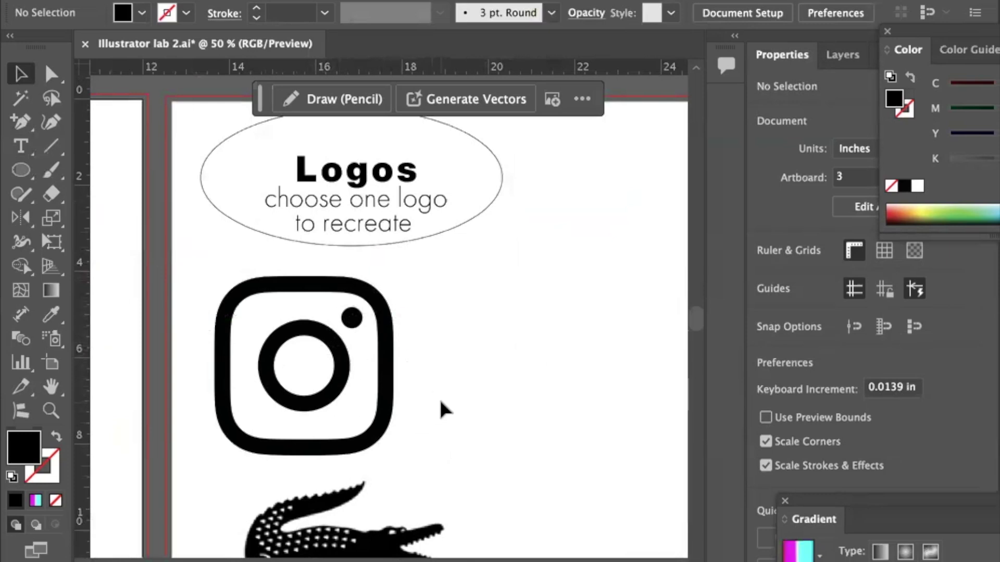
scroll(439, 402, "down", 4)
scroll(438, 398, "left", 6)
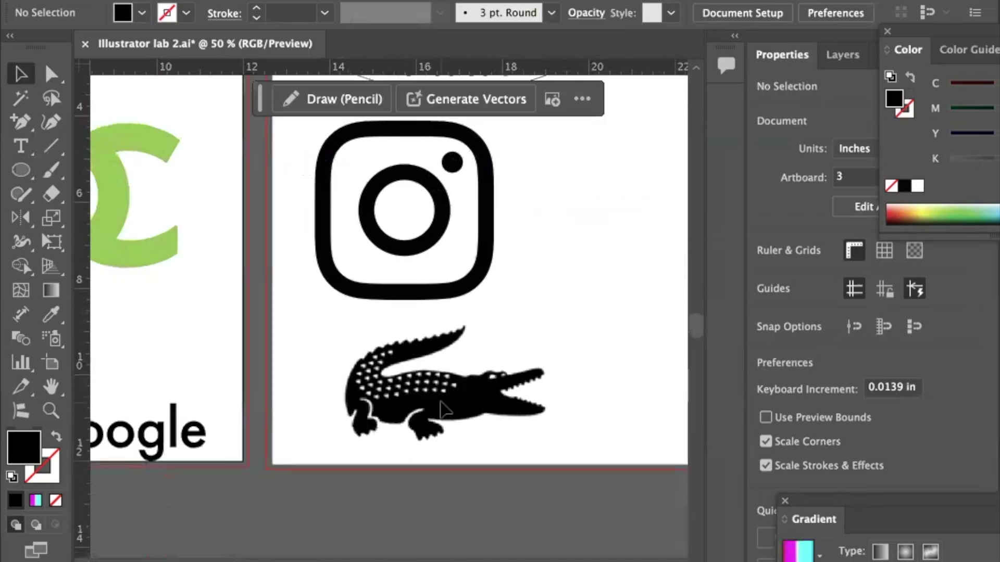
scroll(440, 402, "right", 7)
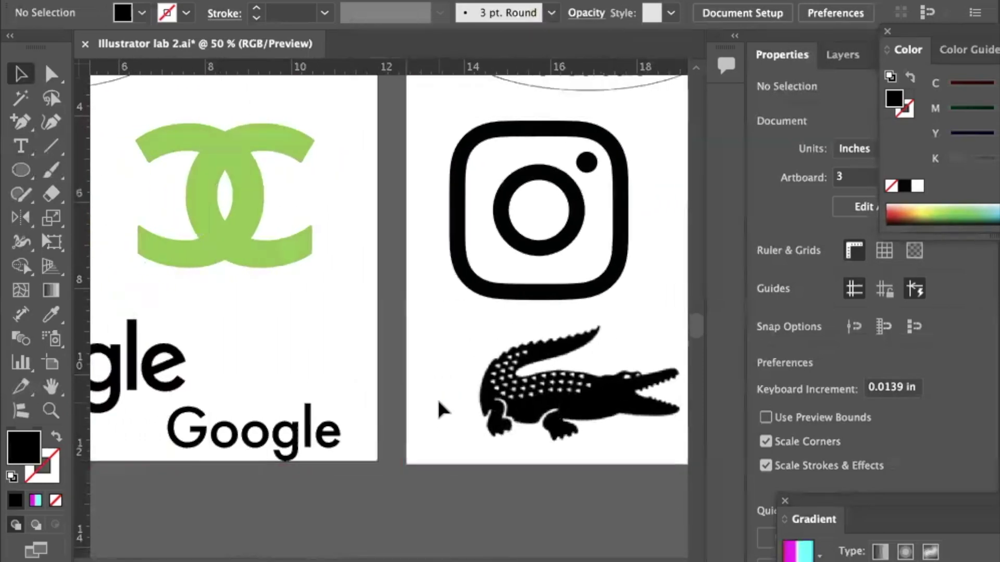
scroll(438, 402, "right", 1)
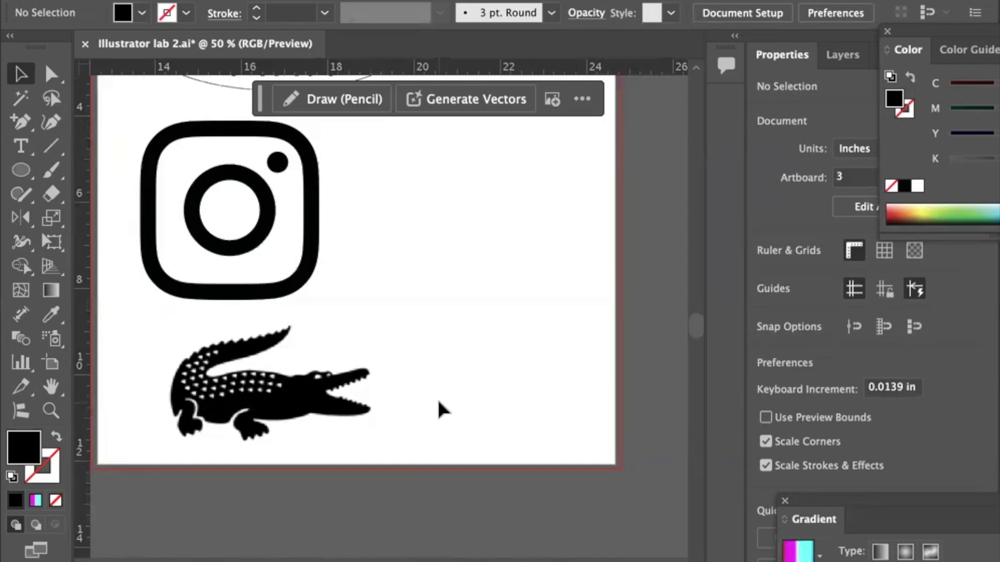
Begin saving 'Illustrator lab 2.ai' to the computer instead of the cloud.
key("ctrl+s")
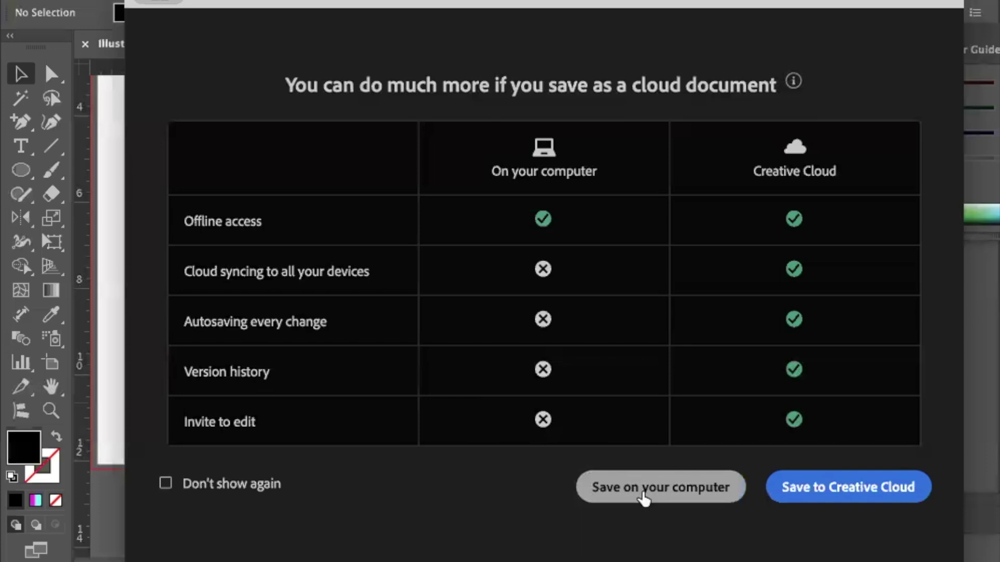
left_click(642, 492)
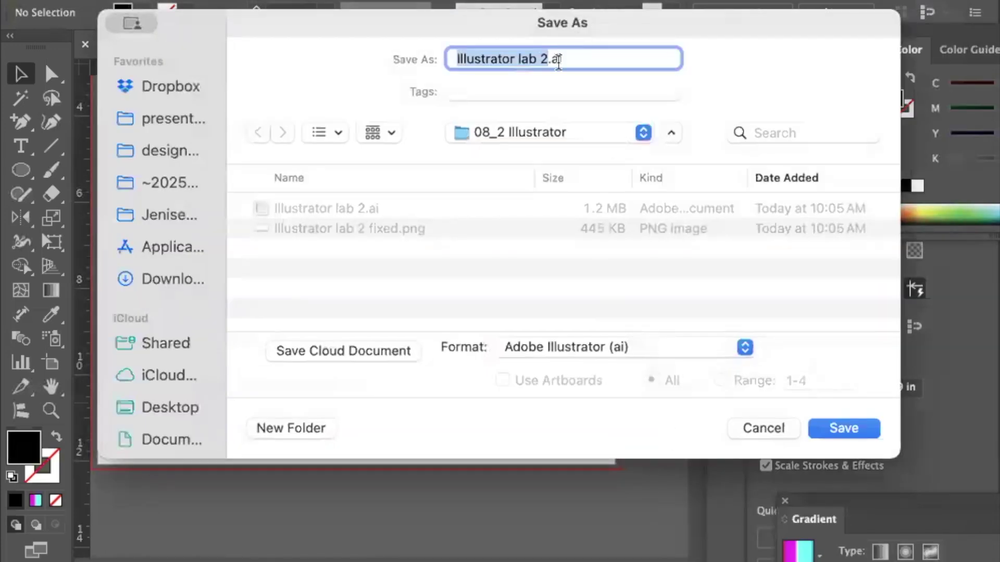